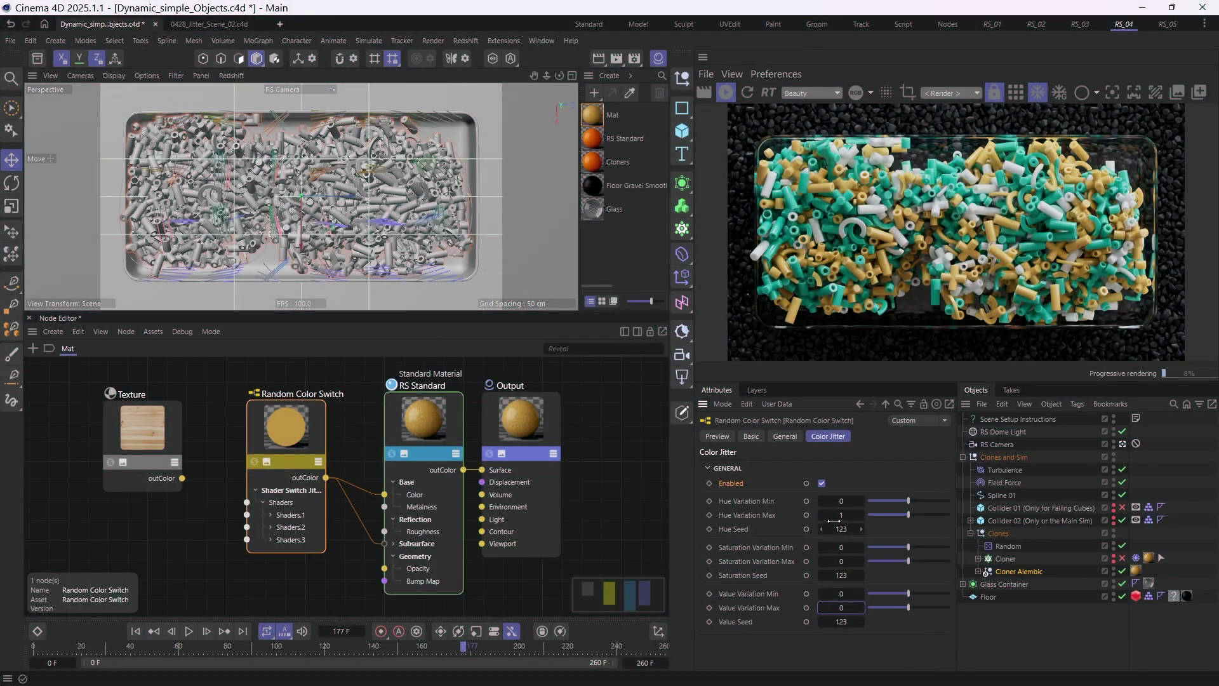
# Step: Raise Hue Variation Max through 100 and 200 to 360, and max the second multiply input
pyautogui.moveTo(834, 520); pyautogui.dragTo(843, 540)
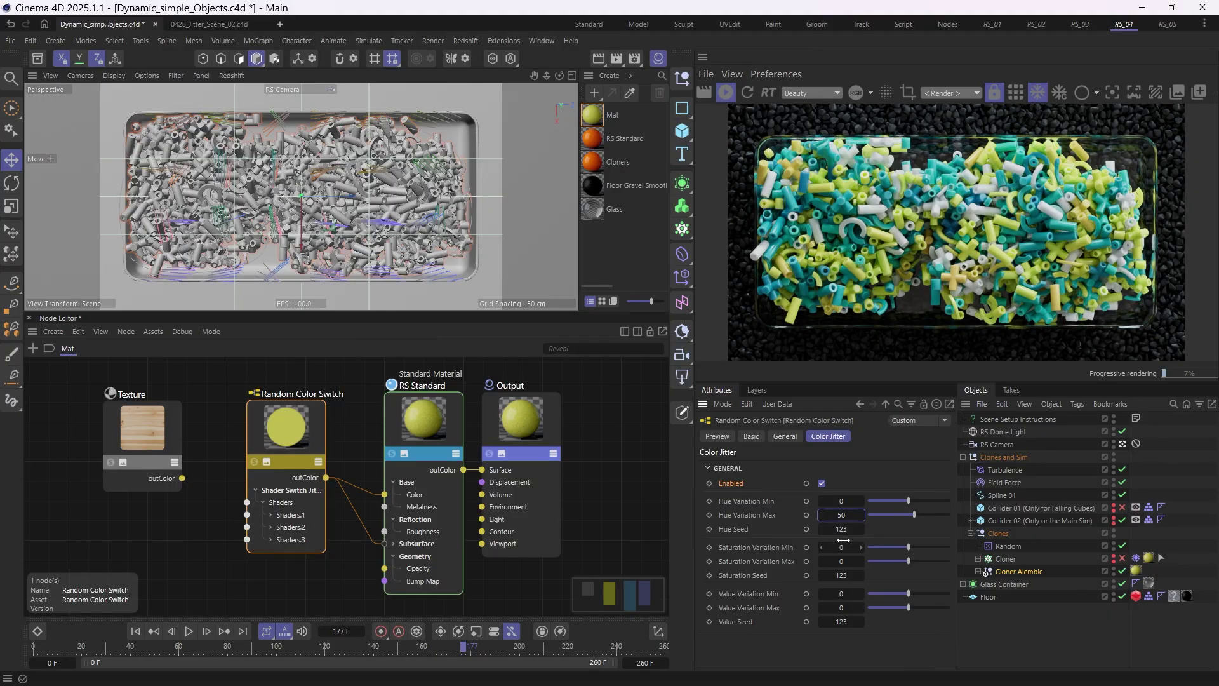
pyautogui.write('100')
pyautogui.press('Return')
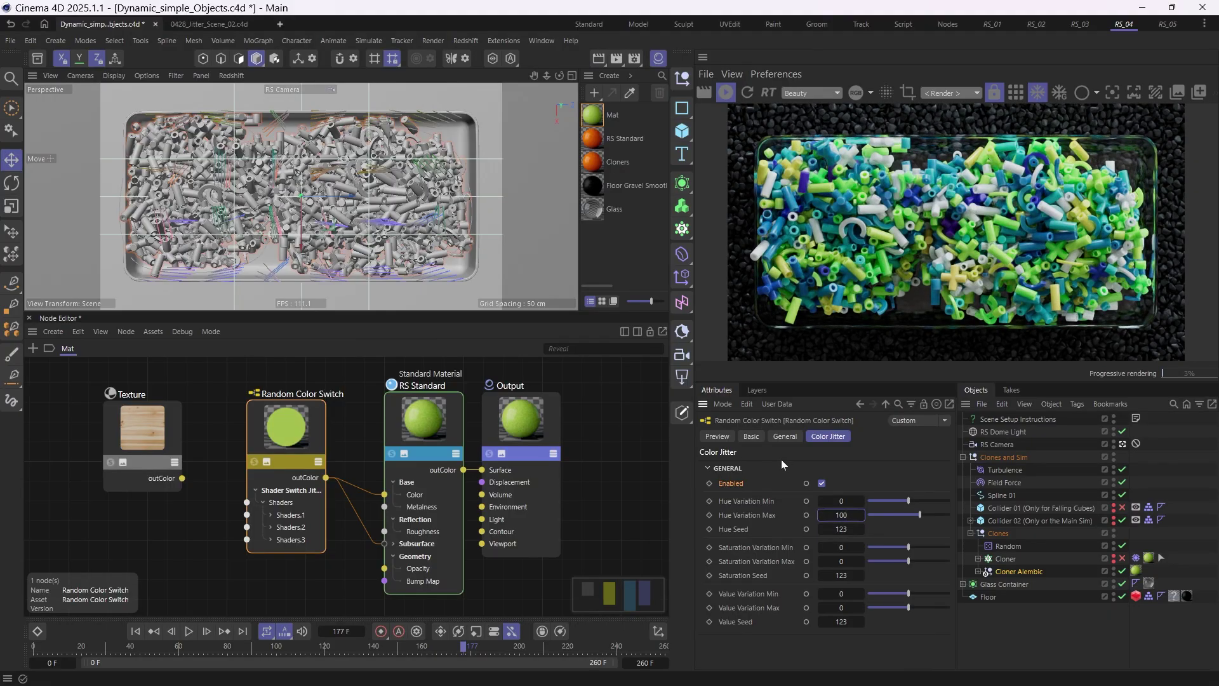
pyautogui.write('200')
pyautogui.press('Return')
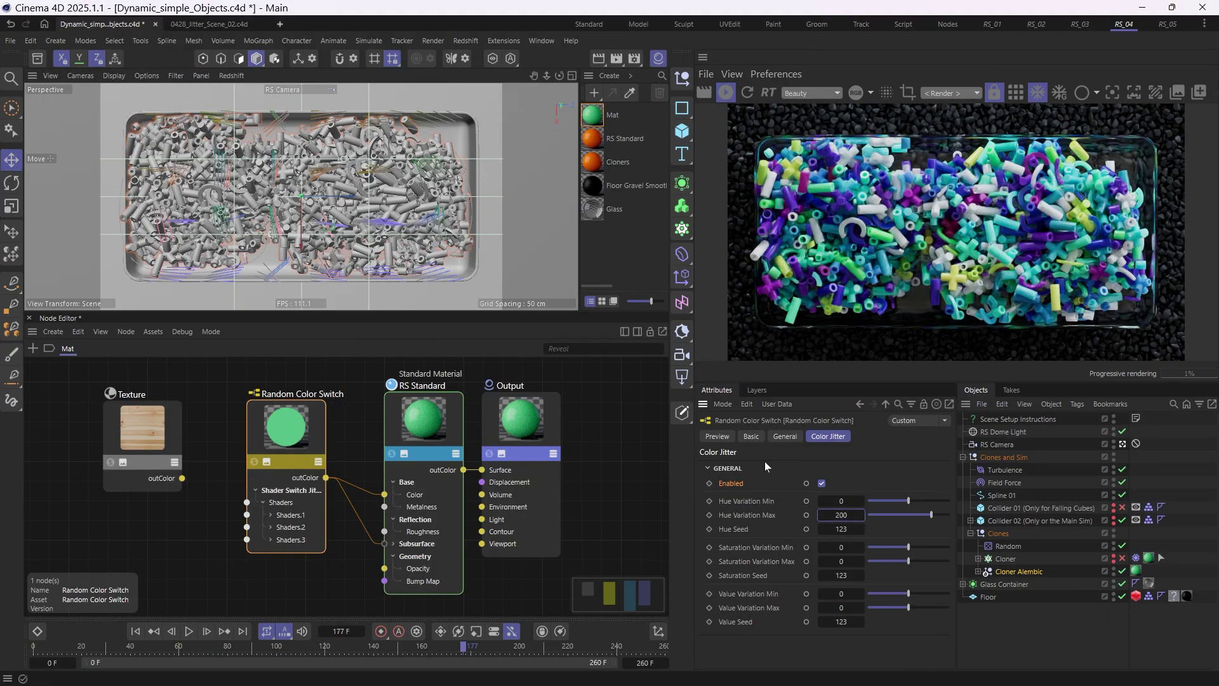
pyautogui.write('360')
pyautogui.press('Return')
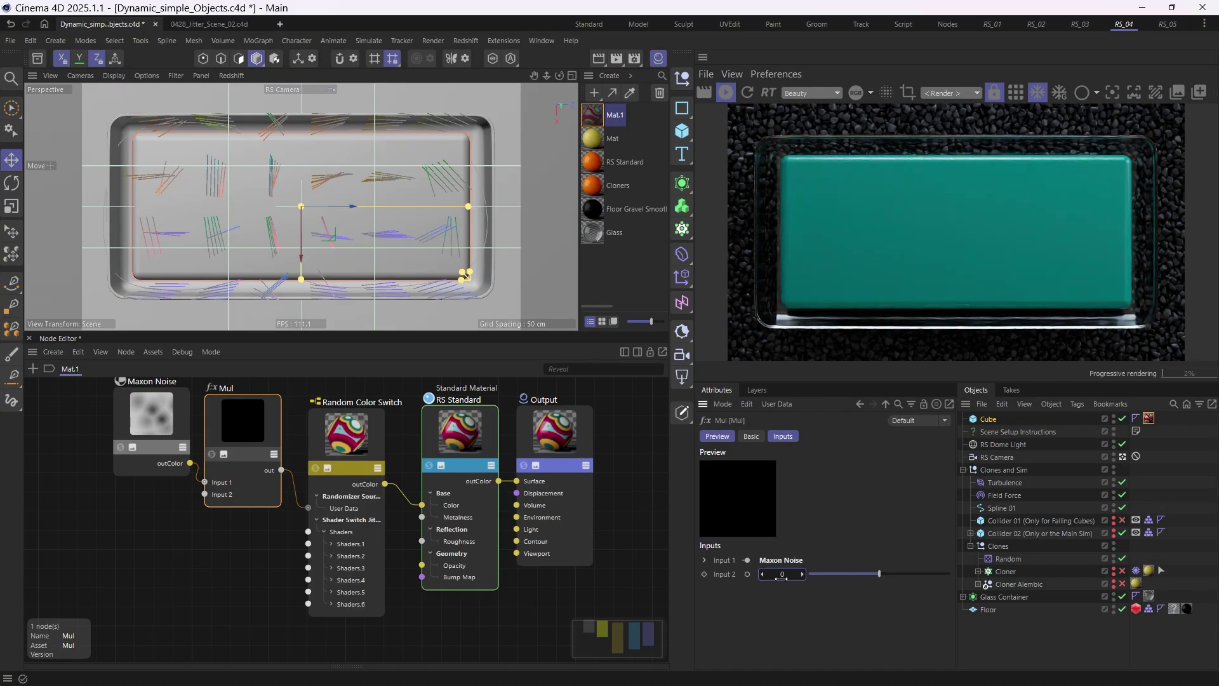
pyautogui.moveTo(781, 575)
pyautogui.mouseDown()
pyautogui.moveTo(779, 611)
pyautogui.moveTo(787, 586)
pyautogui.mouseUp()
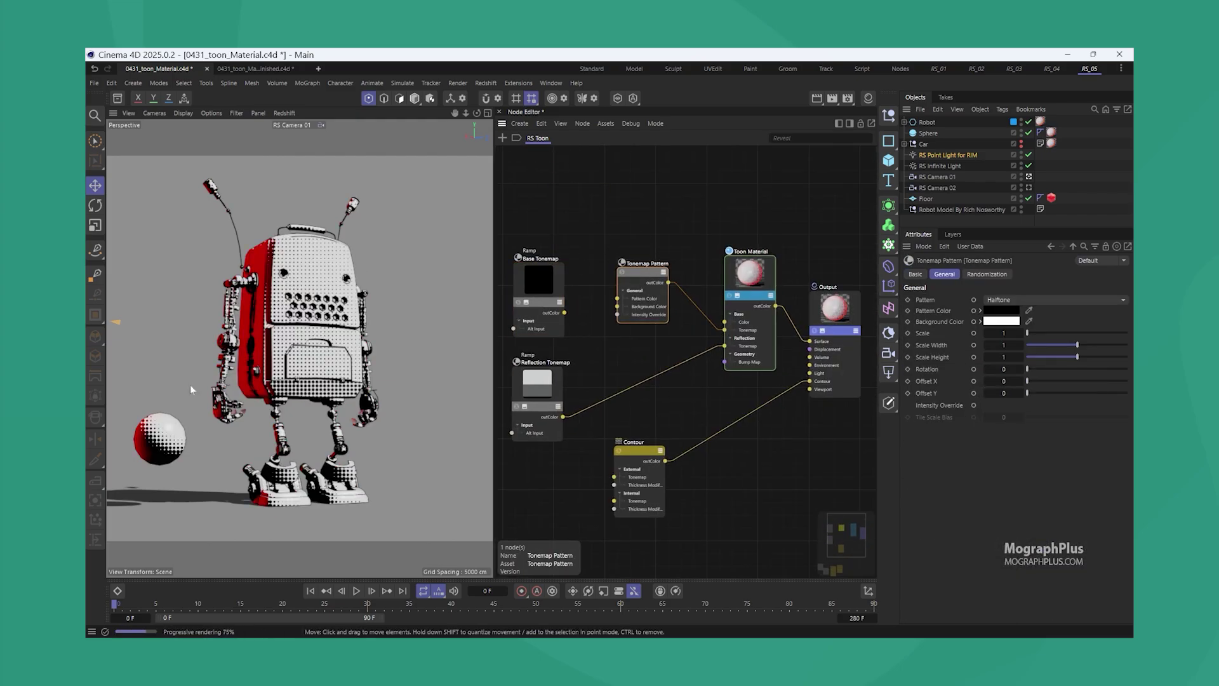
# Step: Switch the robot's toon pattern to Grid and step through three wall shader variations
pyautogui.click(1054, 300)
pyautogui.click(1022, 354)
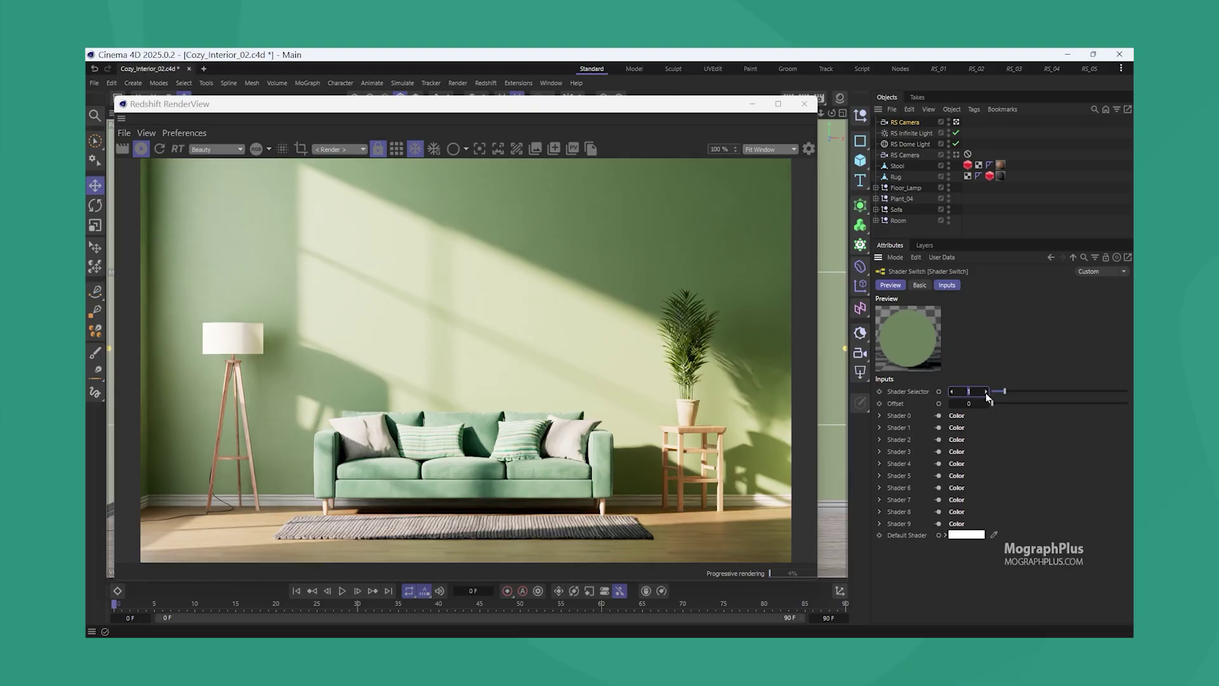
pyautogui.click(986, 393)
pyautogui.click(986, 393)
pyautogui.click(986, 393)
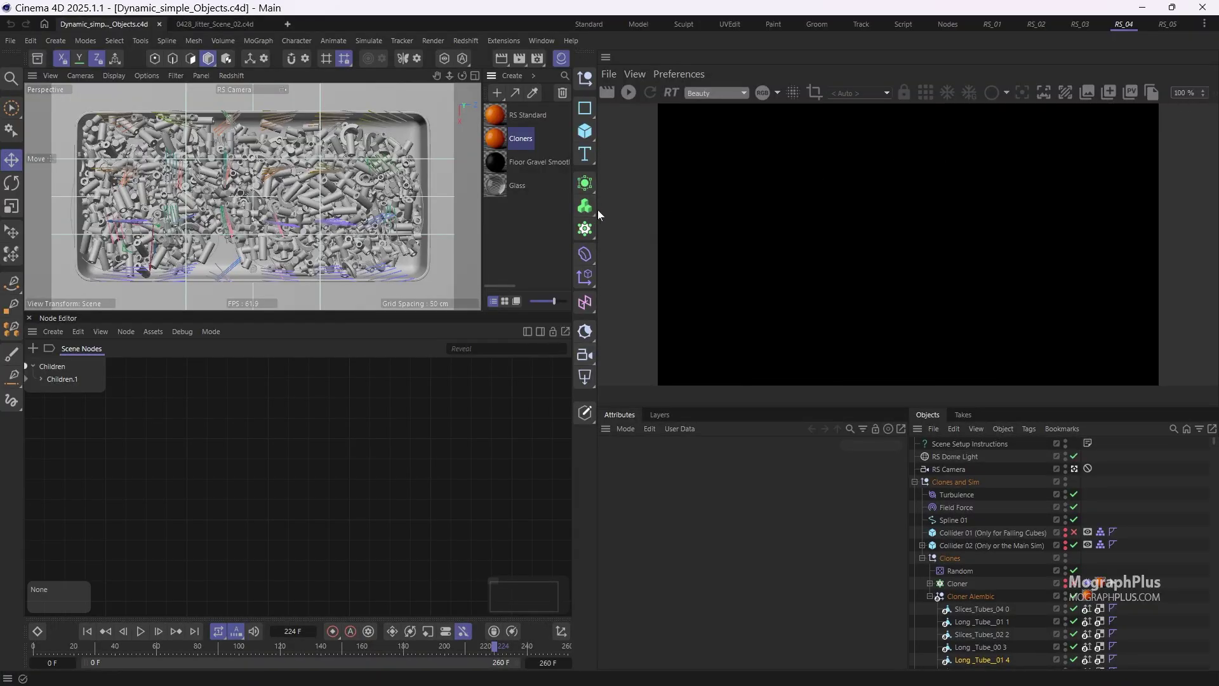
# Step: Create a new default material named Mat and apply it to Cloner Alembic
pyautogui.moveTo(597, 209); pyautogui.dragTo(689, 209)
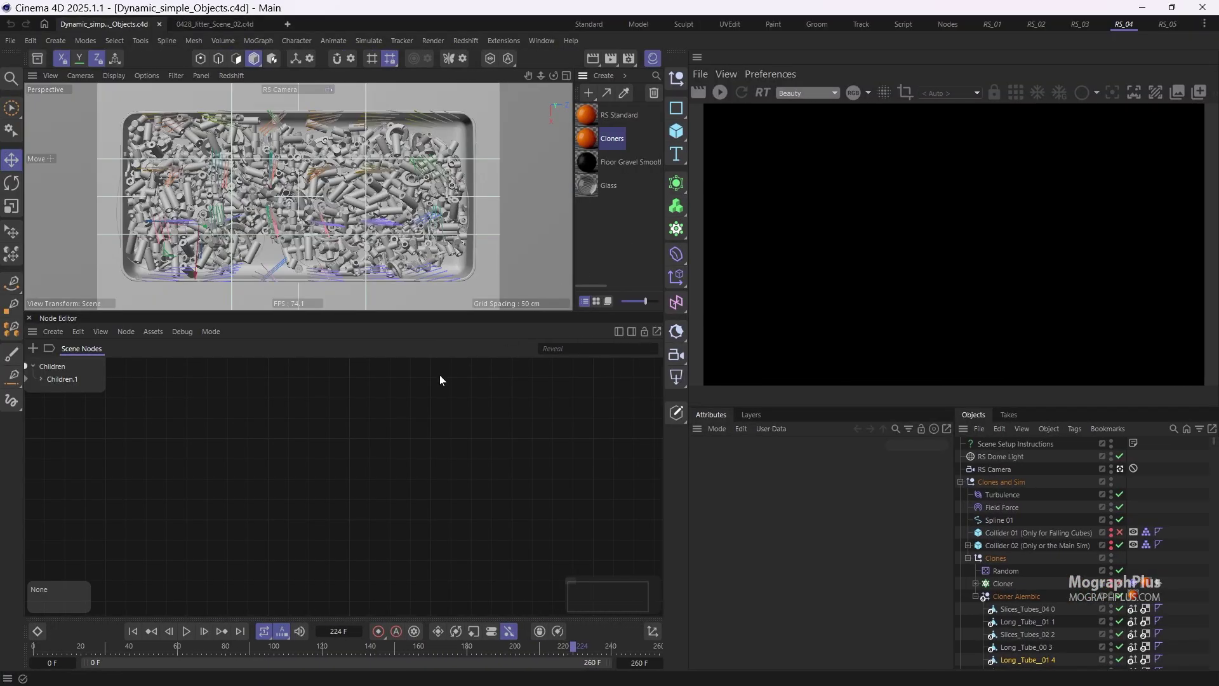
pyautogui.click(364, 410)
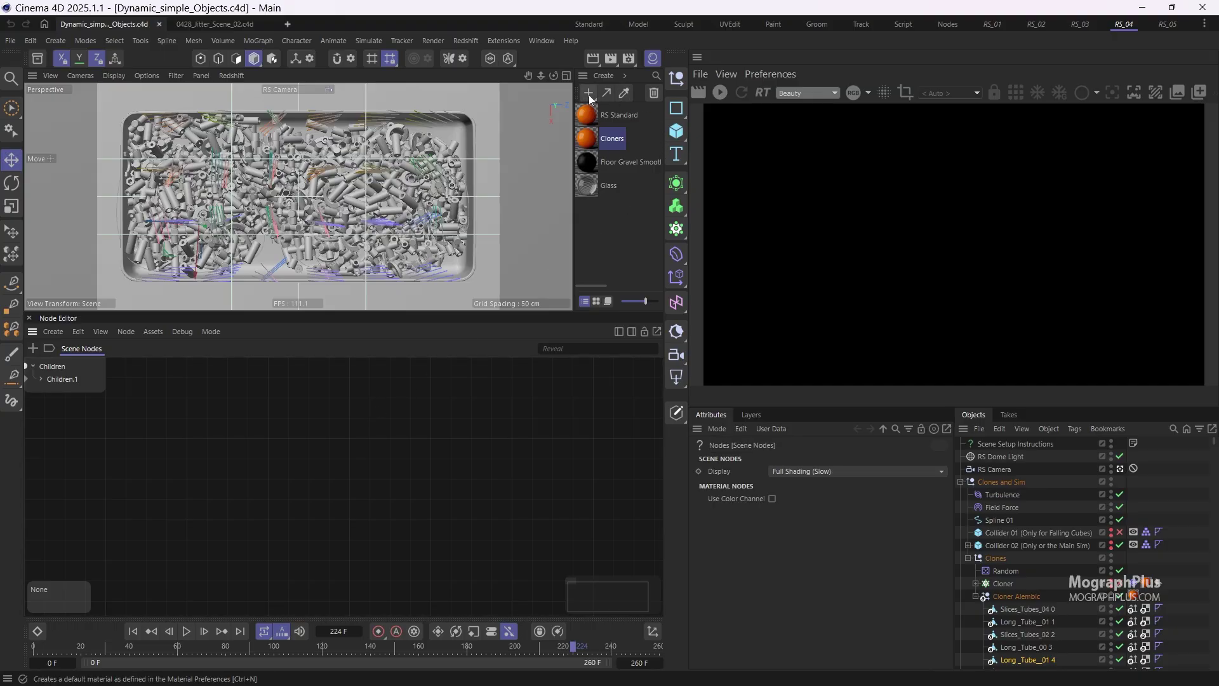
pyautogui.click(596, 79)
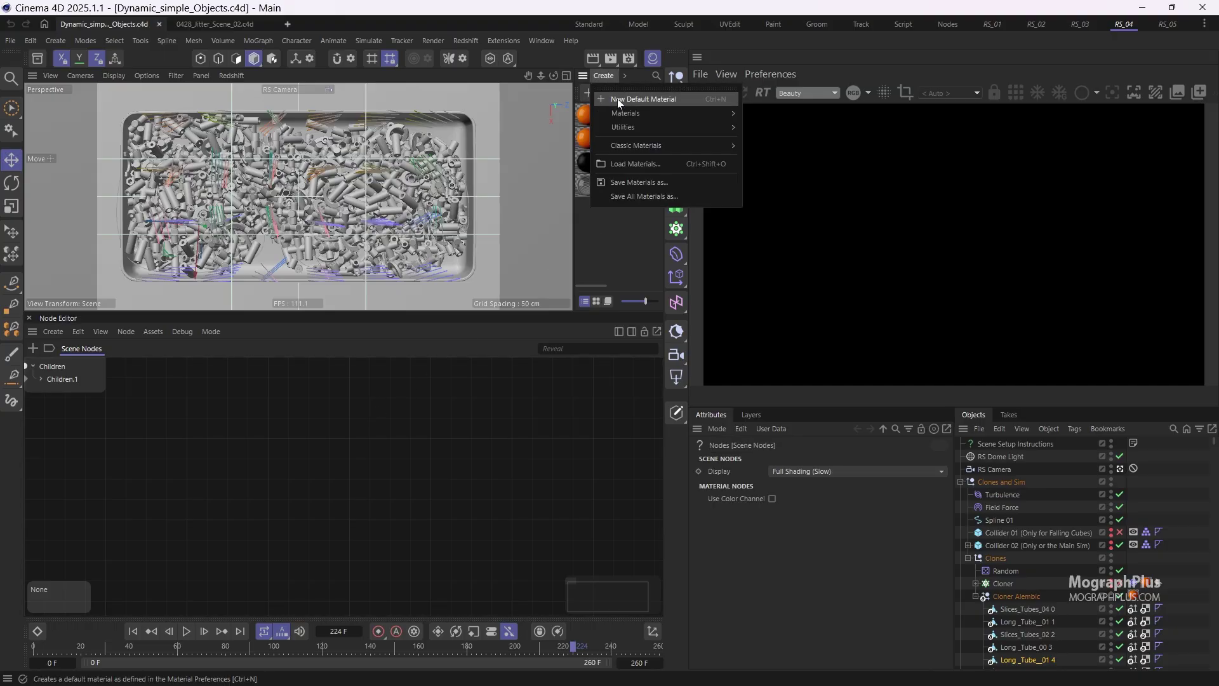
pyautogui.click(618, 99)
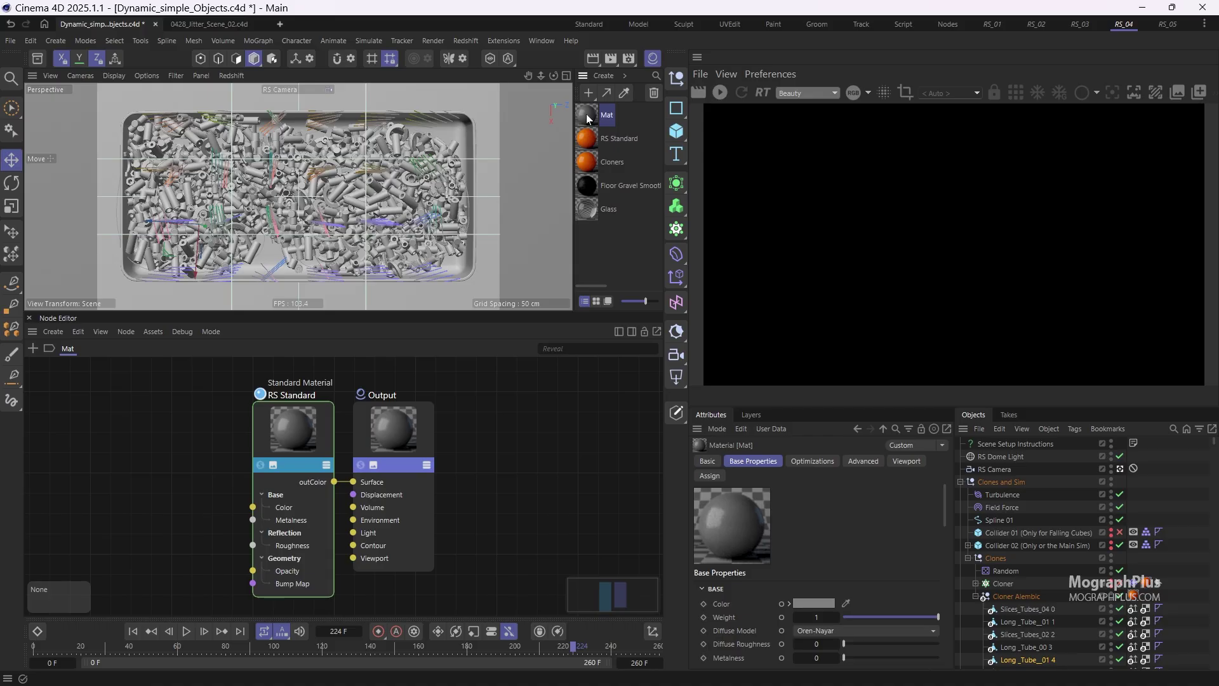
pyautogui.moveTo(586, 113); pyautogui.dragTo(1134, 597)
# Step: Centre the node graph and select Cloner Alembic together with all its children
pyautogui.moveTo(444, 445); pyautogui.dragTo(553, 433, button='middle')
pyautogui.click(1015, 594)
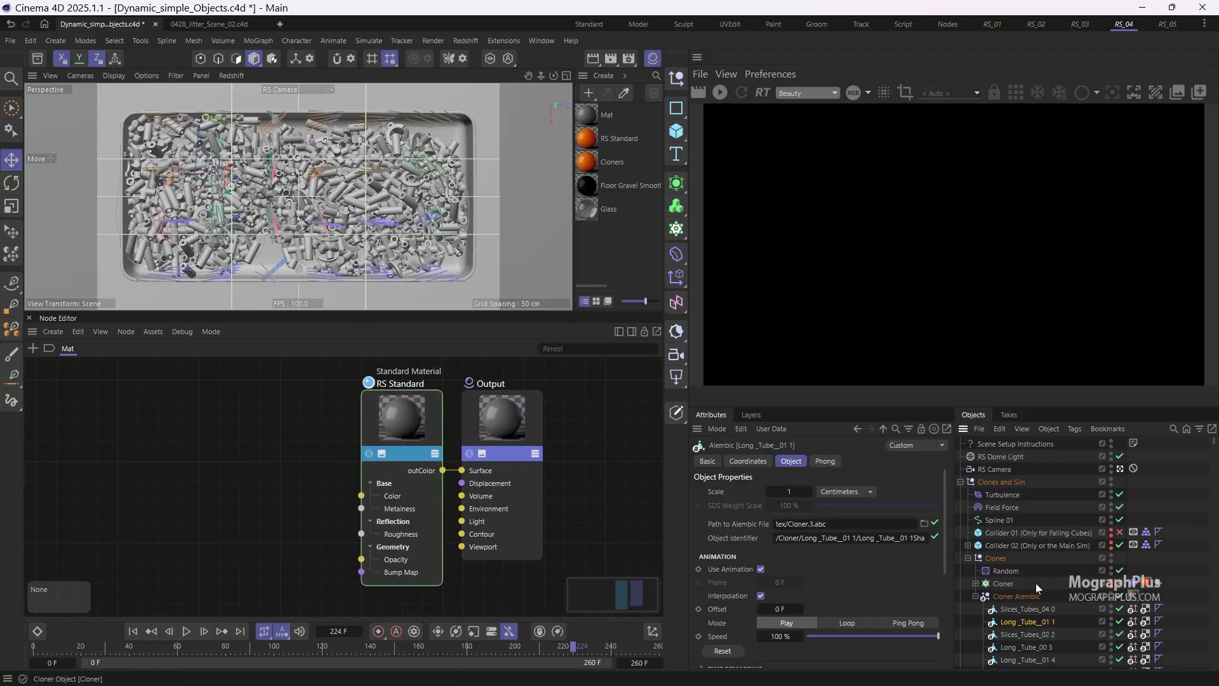
pyautogui.click(974, 600)
pyautogui.scroll(-4, 1047, 594)
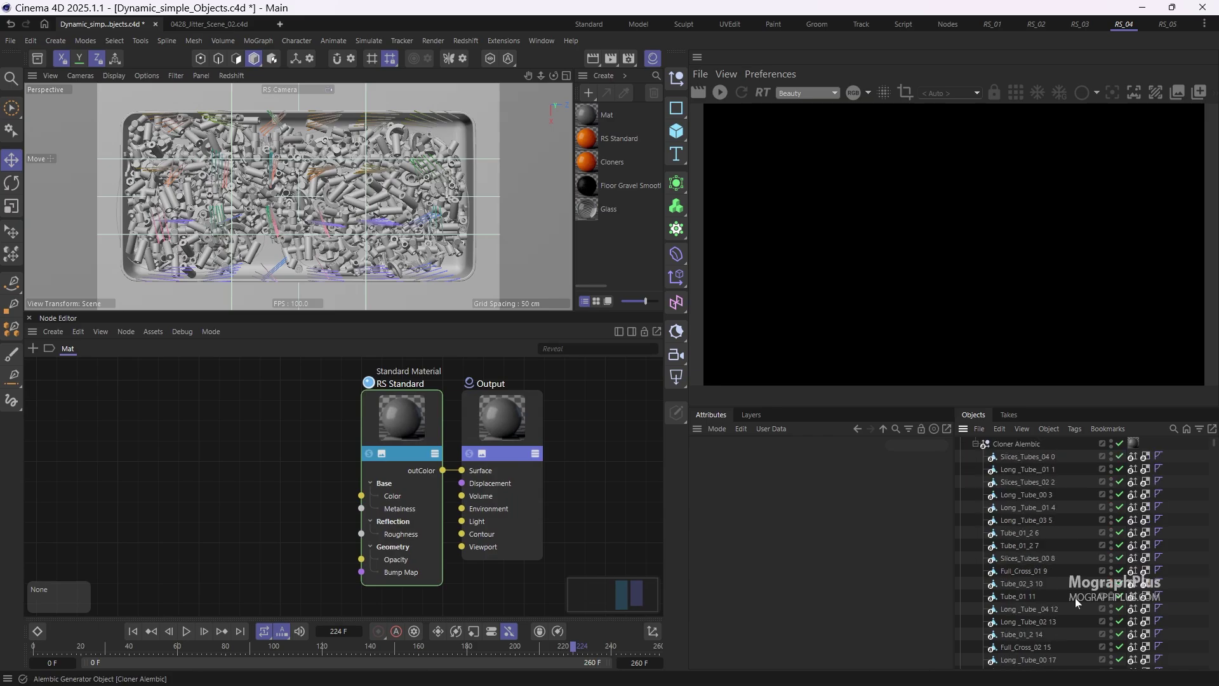
pyautogui.middleClick(1007, 444)
pyautogui.scroll(-6, 1035, 508)
pyautogui.scroll(-20, 1042, 526)
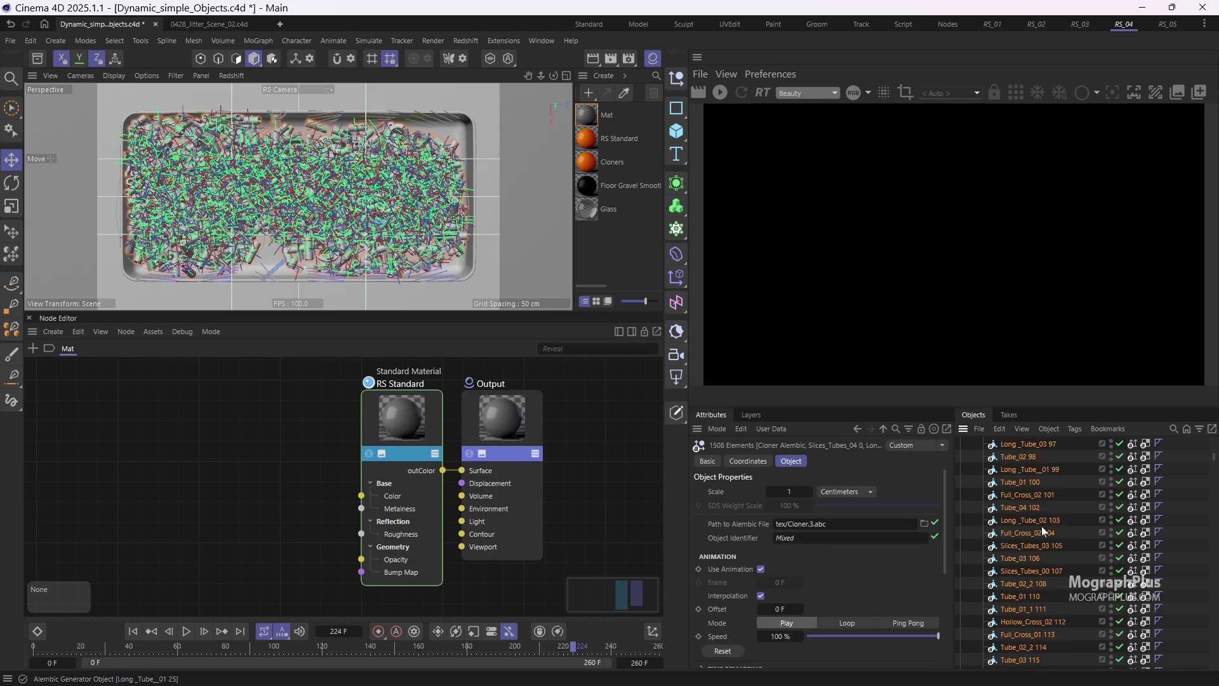
pyautogui.scroll(20, 1041, 525)
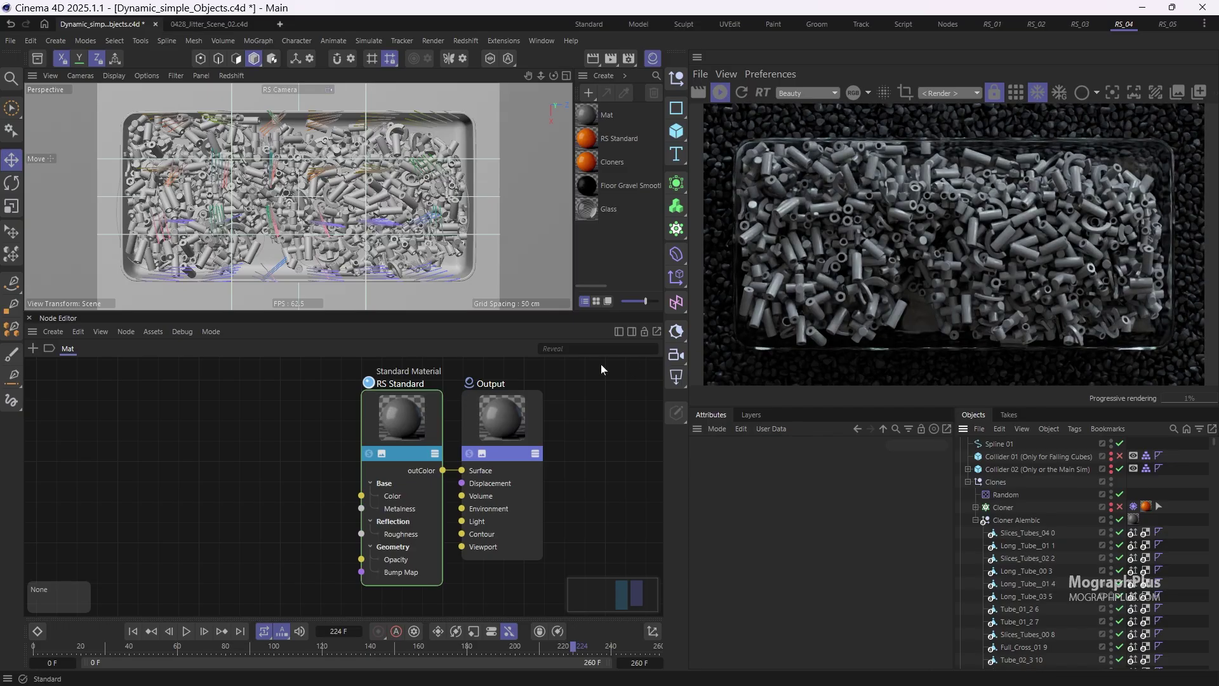
# Step: Add a Random Color Switch node from Utility > Switch and place it beside RS Standard
pyautogui.doubleClick(193, 421)
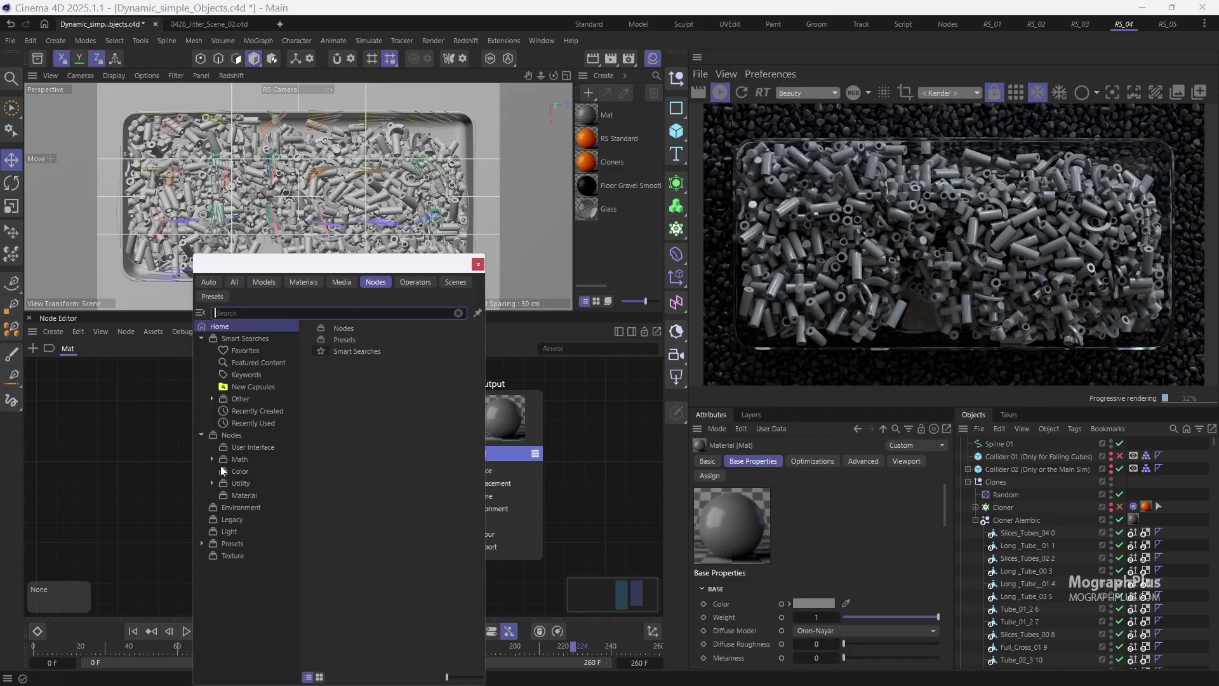
pyautogui.click(232, 486)
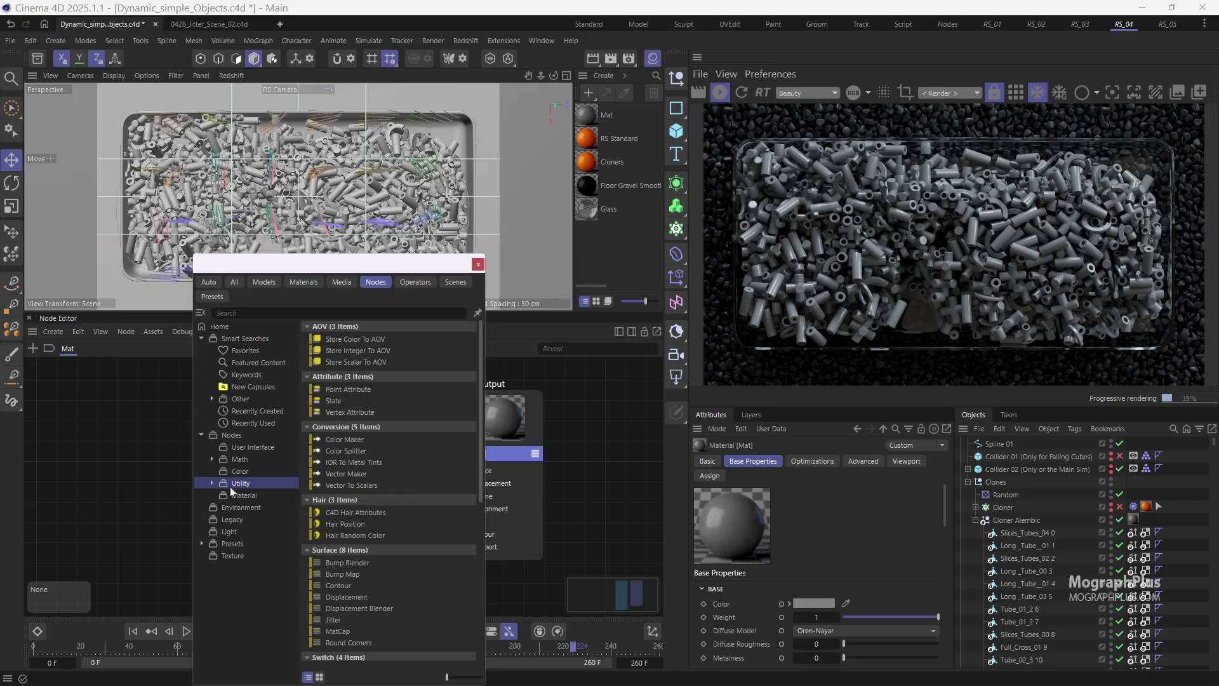
pyautogui.click(212, 484)
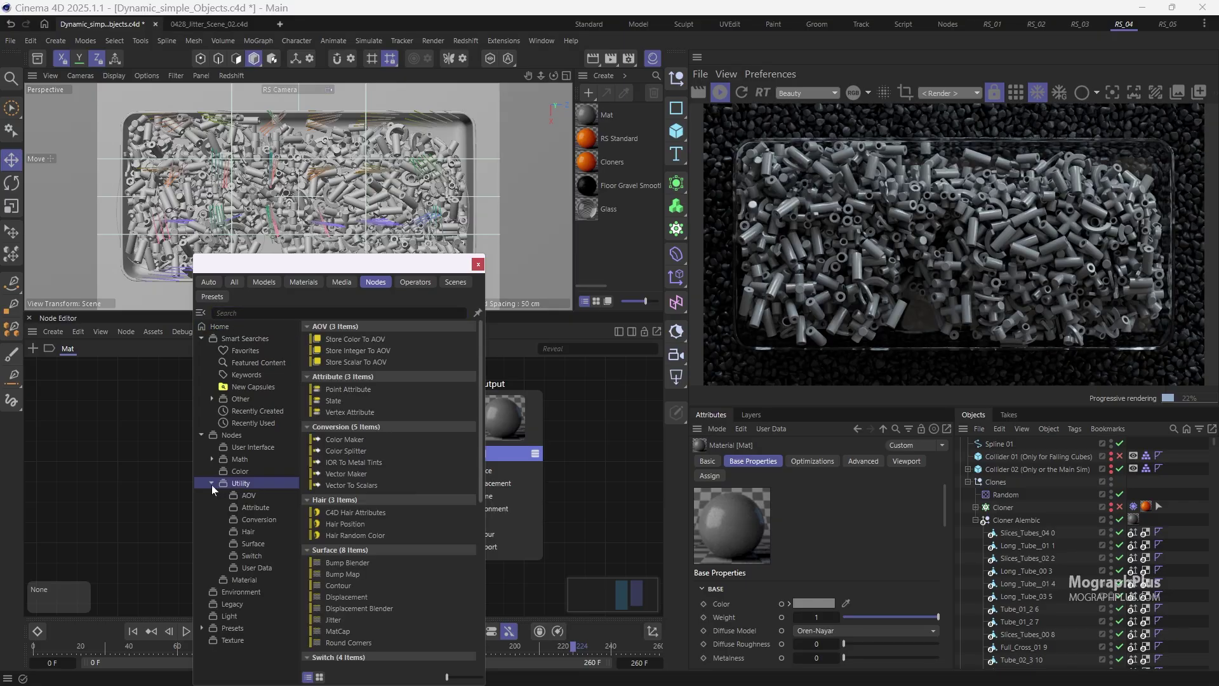
pyautogui.click(258, 555)
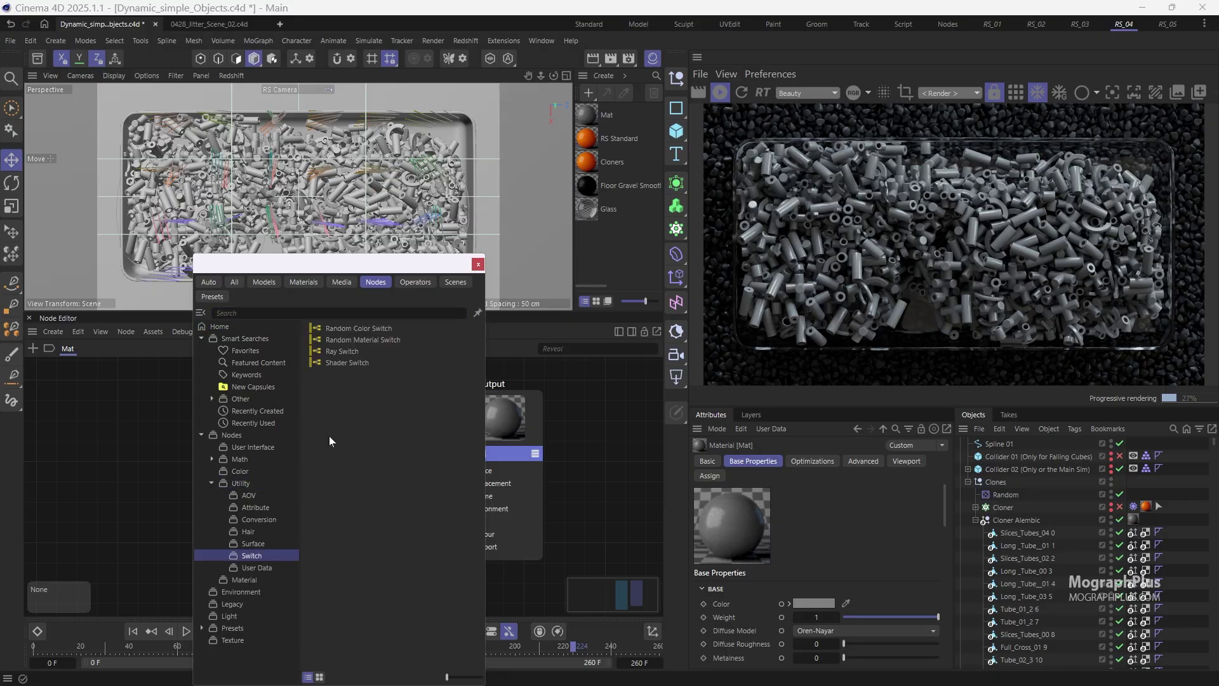
pyautogui.doubleClick(402, 329)
pyautogui.moveTo(204, 407); pyautogui.dragTo(274, 438)
# Step: Add a third shader input to the Random Color Switch in its attributes
pyautogui.click(780, 461)
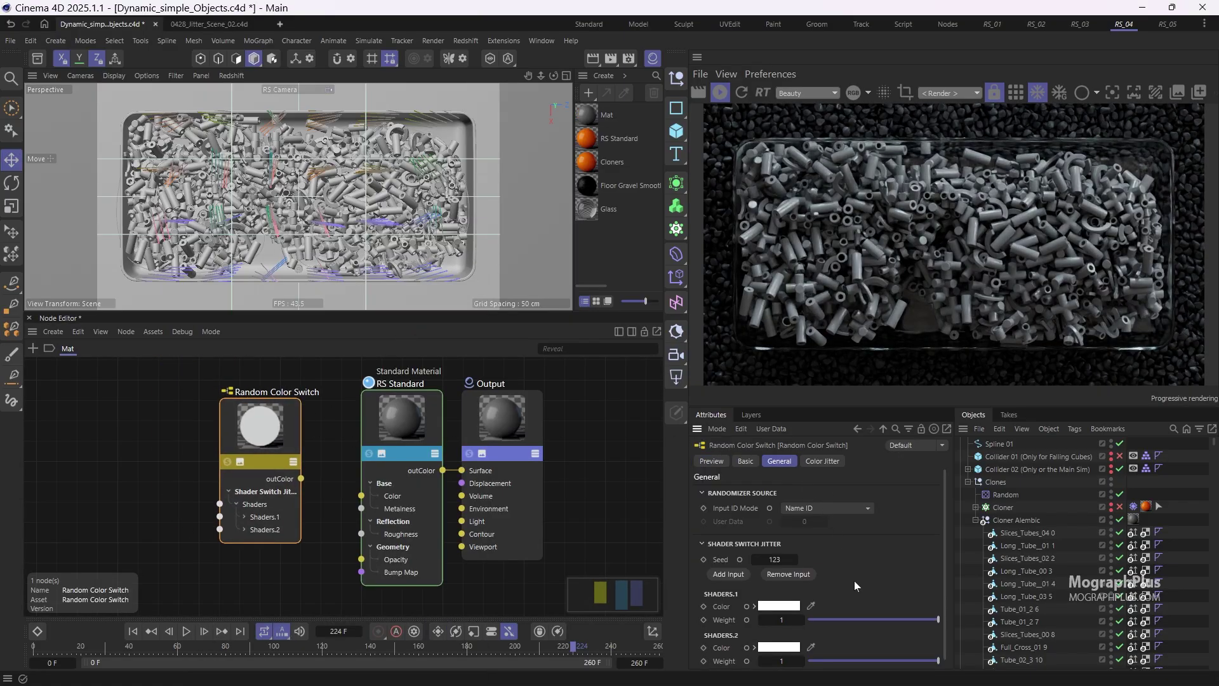
pyautogui.scroll(-1, 856, 585)
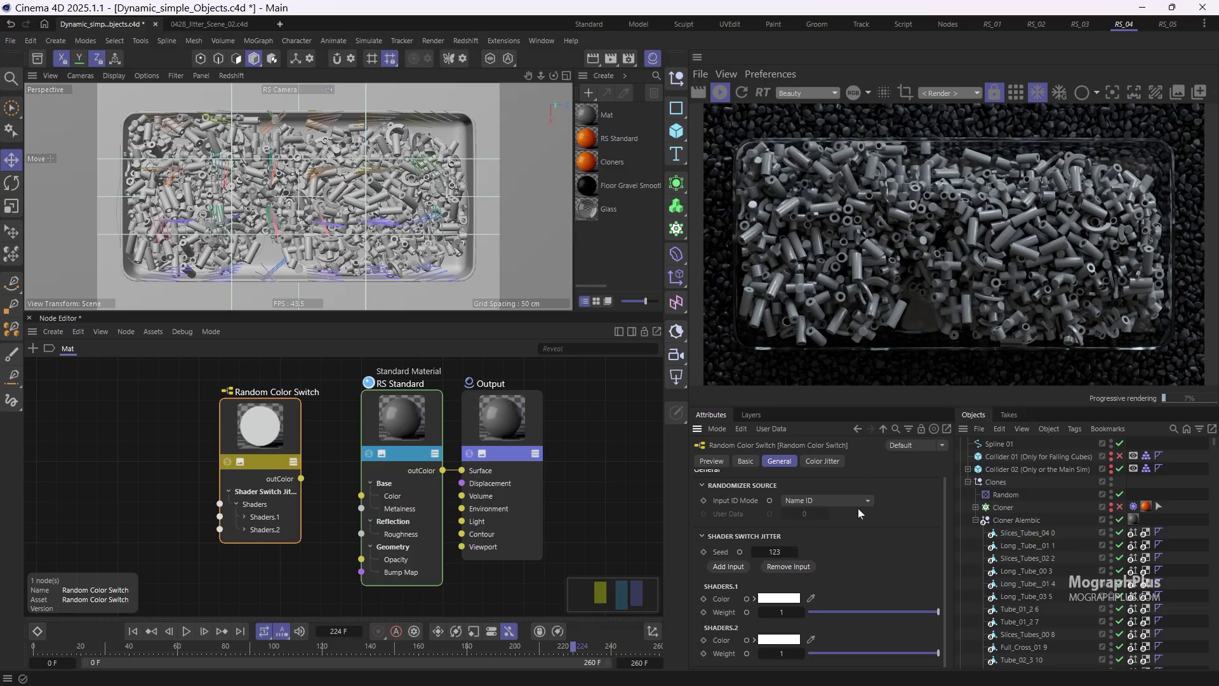
pyautogui.moveTo(858, 408); pyautogui.dragTo(861, 376)
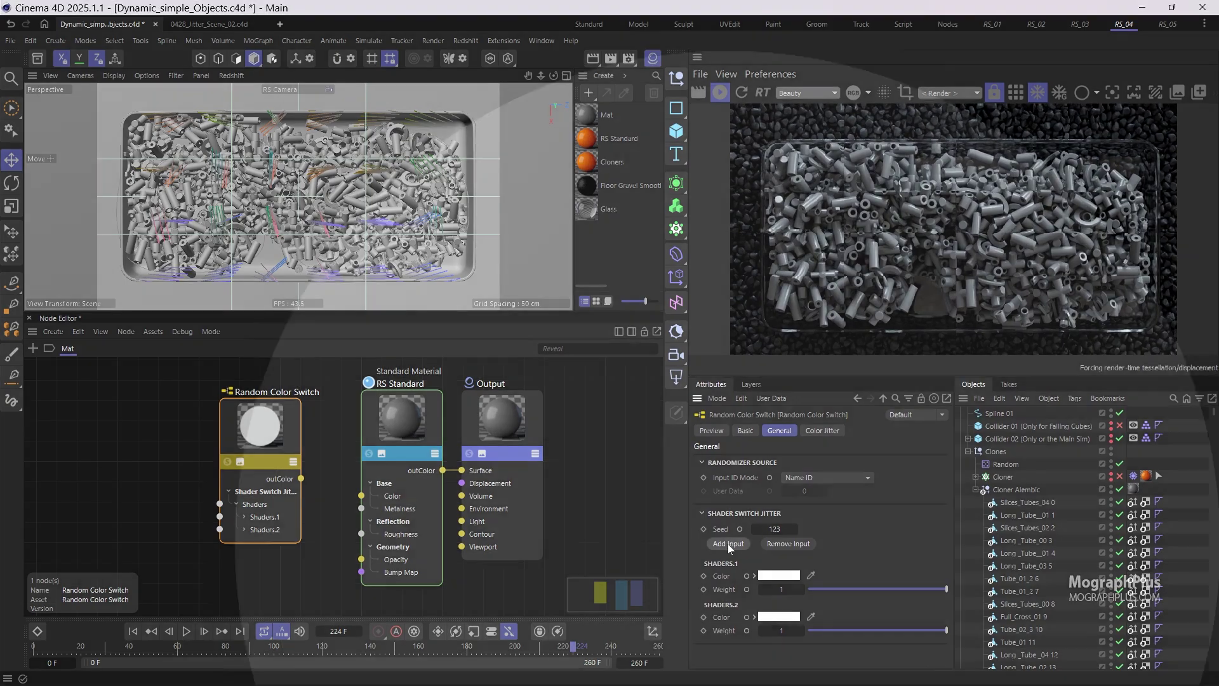
pyautogui.click(728, 543)
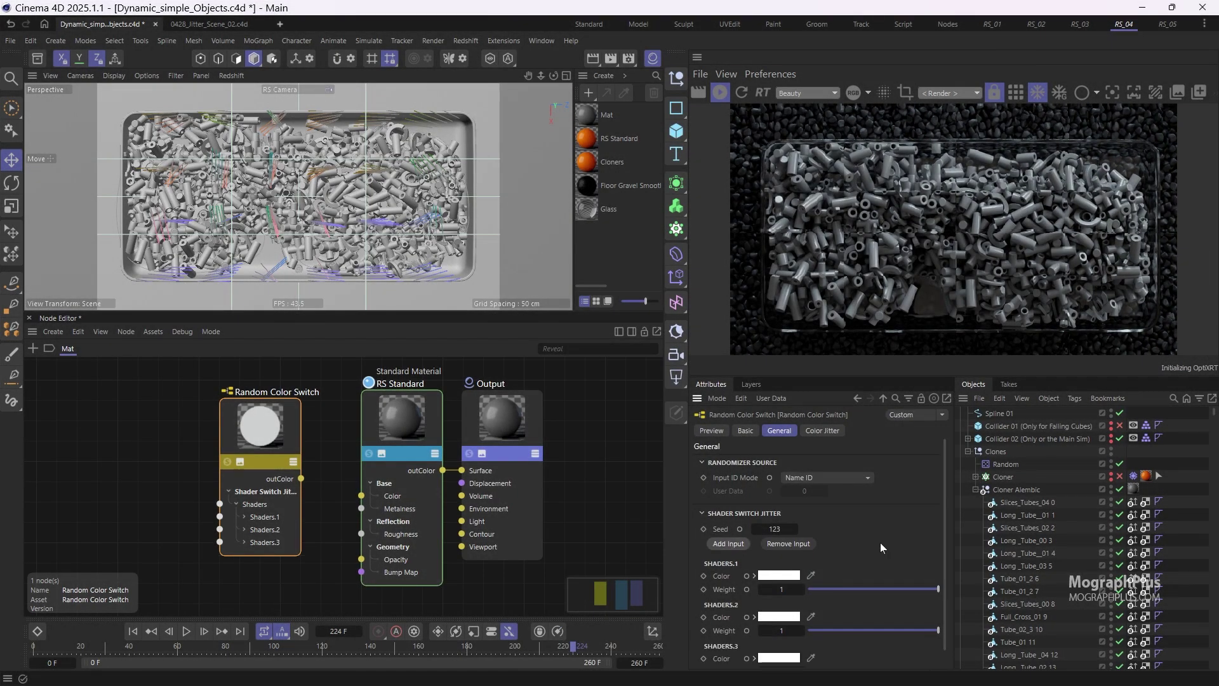
# Step: Set the first shader's colour in the Color Chooser, entering RGB values 1, 101 and 23
pyautogui.scroll(-1, 885, 493)
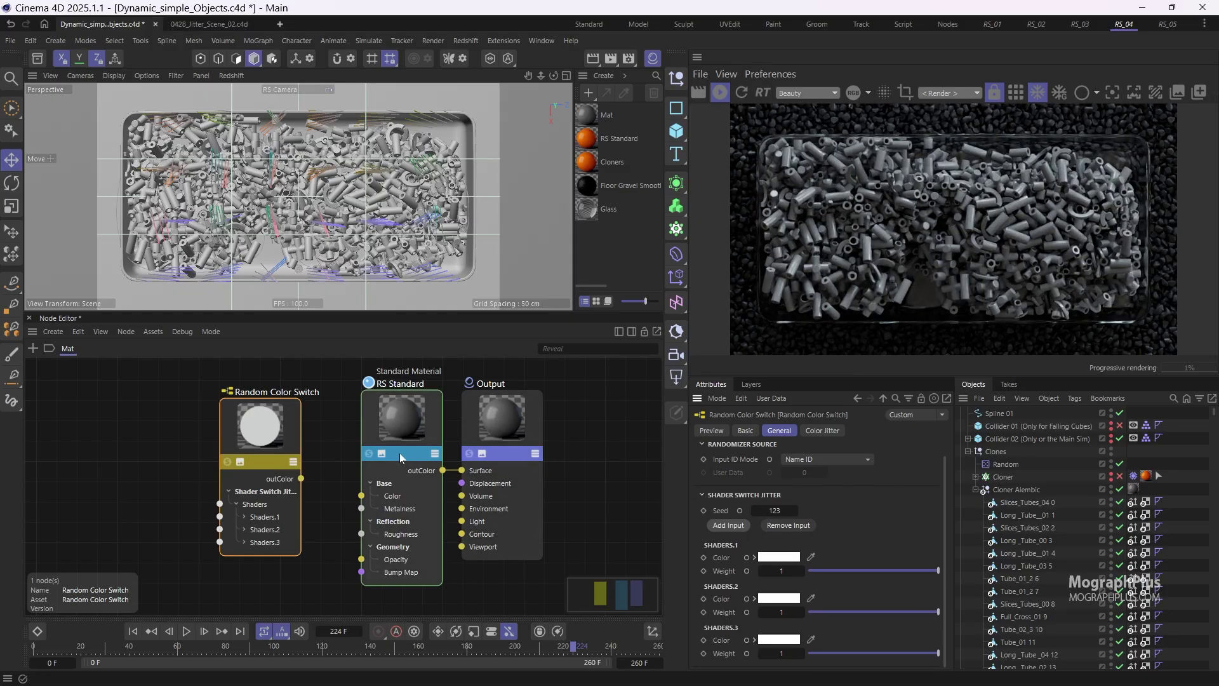
pyautogui.click(782, 558)
pyautogui.click(783, 595)
pyautogui.write('185')
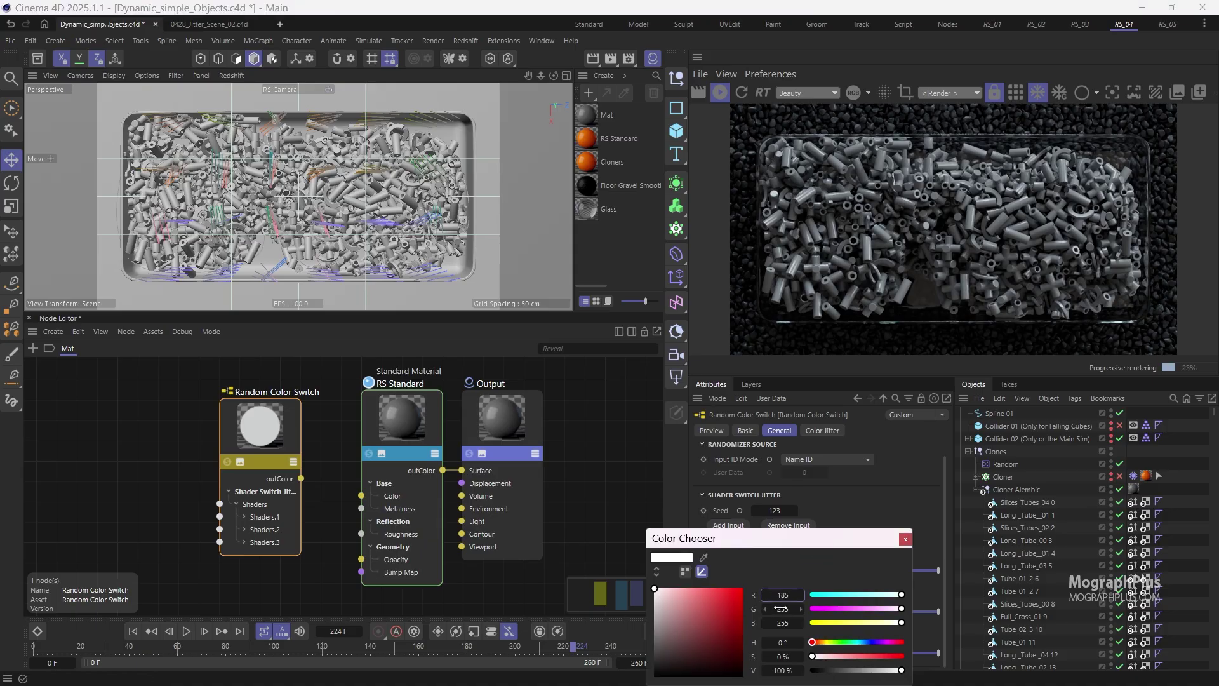
pyautogui.click(781, 608)
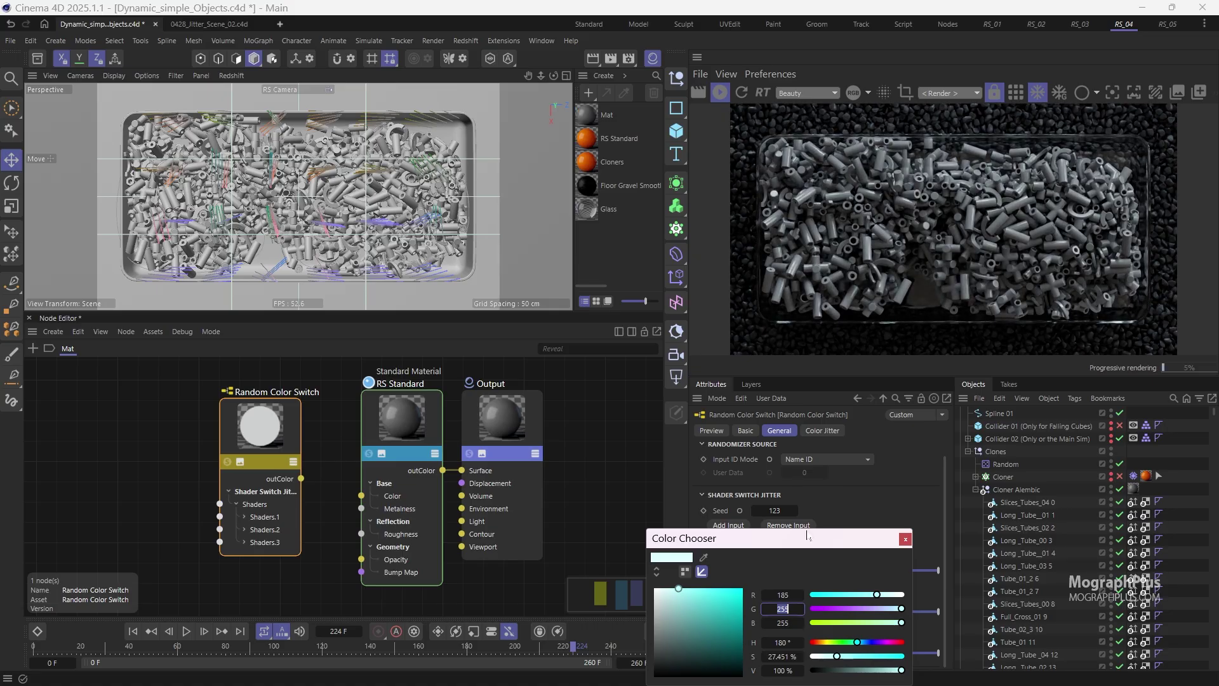
pyautogui.write('101')
pyautogui.click(783, 621)
pyautogui.write('23')
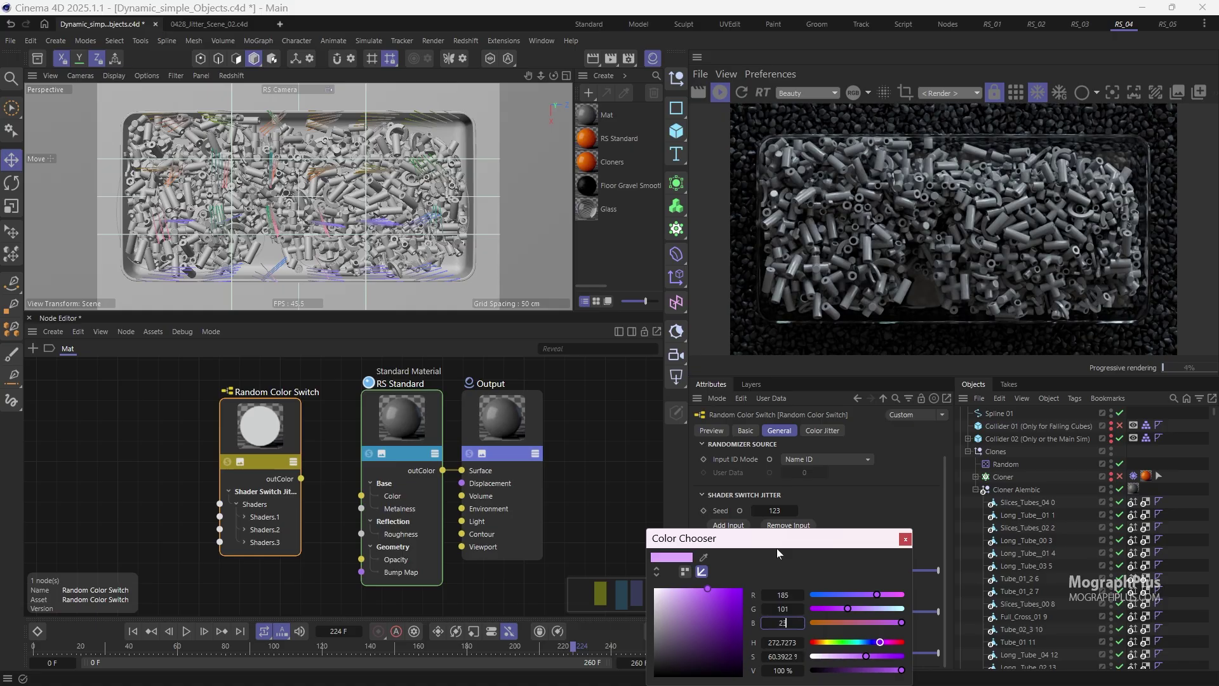
pyautogui.press('Return')
pyautogui.click(905, 539)
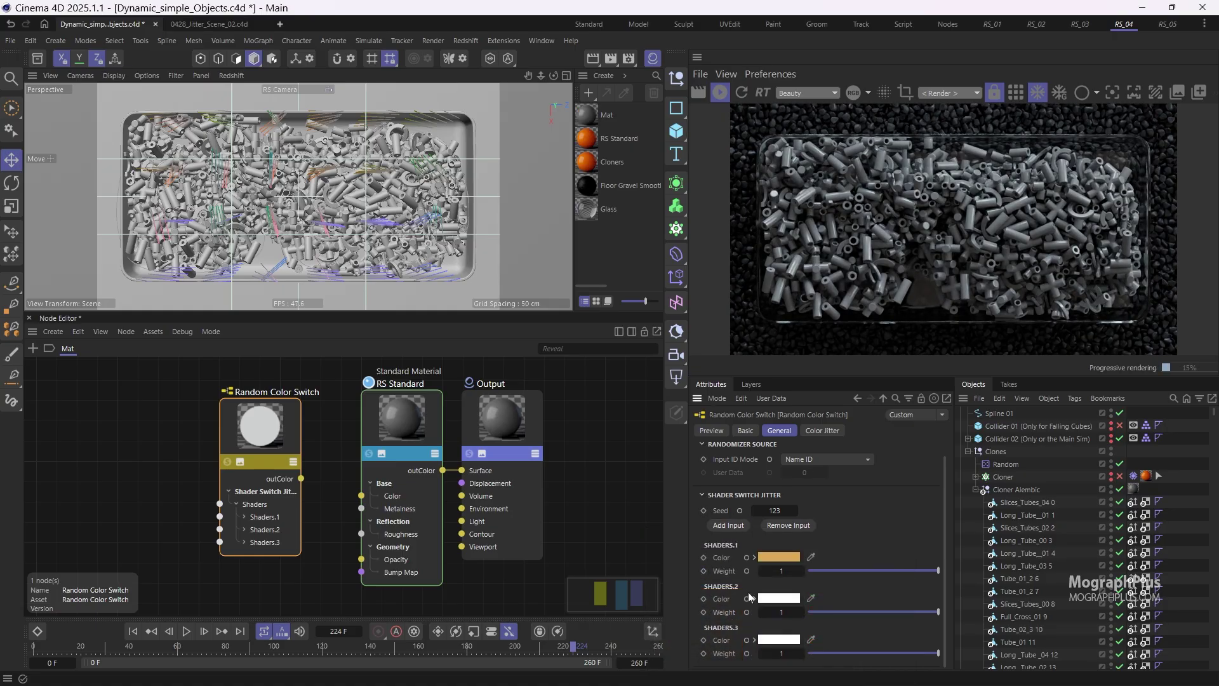
# Step: Give the second shader a light grey colour with values of 194
pyautogui.click(762, 598)
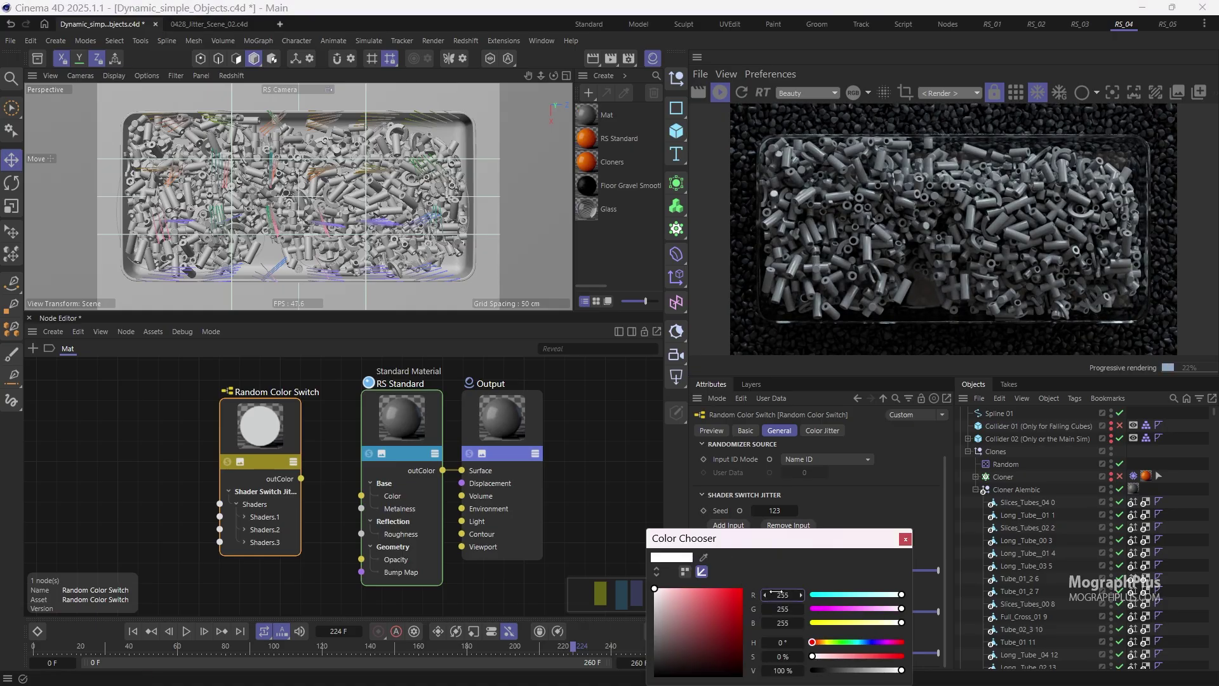
pyautogui.moveTo(774, 541); pyautogui.dragTo(770, 375)
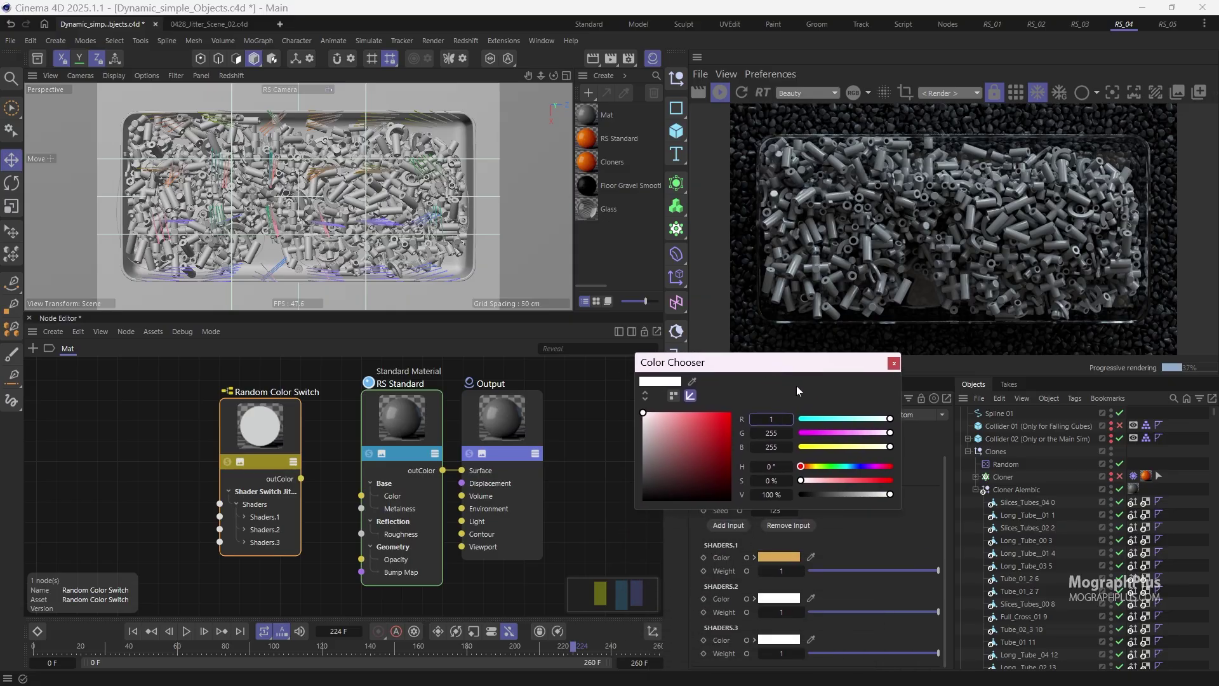
pyautogui.write('194')
pyautogui.press('Tab')
pyautogui.write('194')
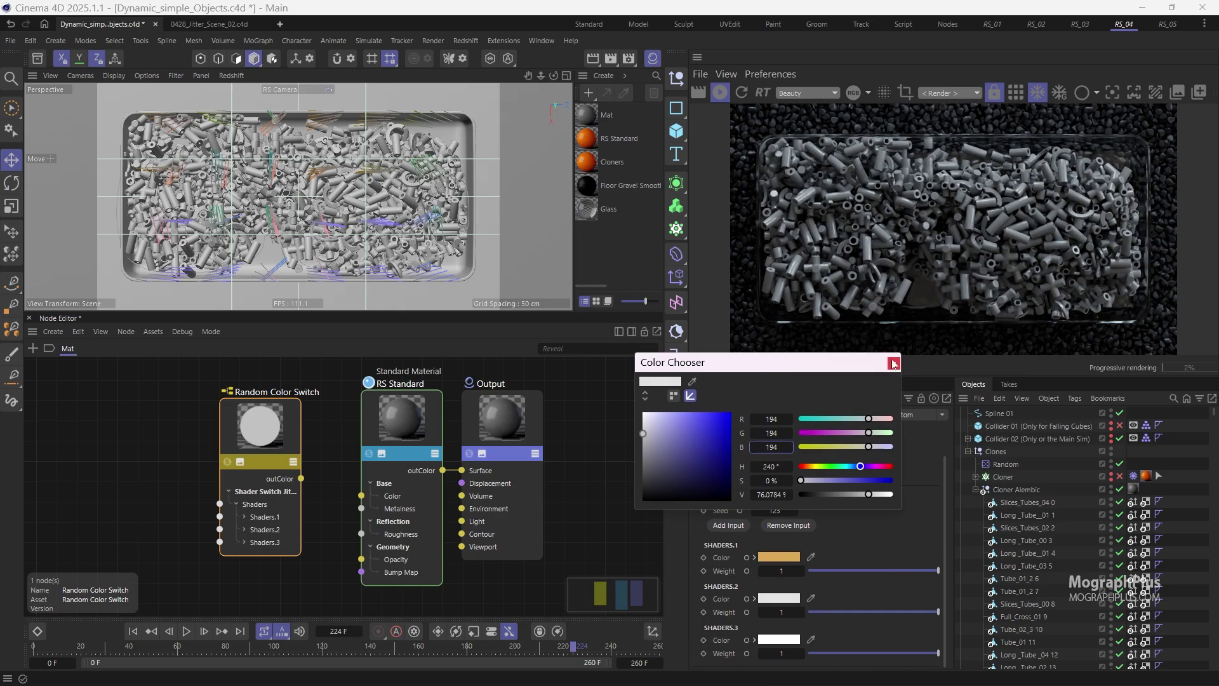
pyautogui.click(894, 363)
# Step: Give the third shader a teal colour (RGB 9, 106, 90)
pyautogui.click(766, 640)
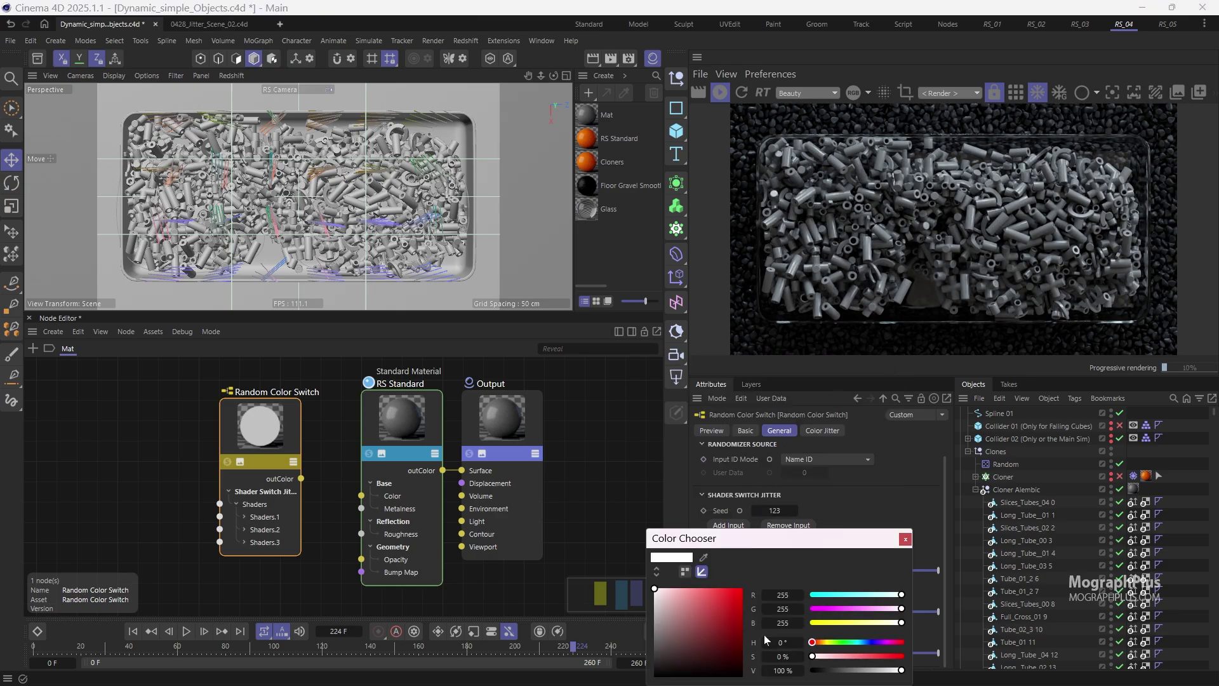
pyautogui.moveTo(765, 544); pyautogui.dragTo(755, 359)
pyautogui.click(768, 412)
pyautogui.write('5')
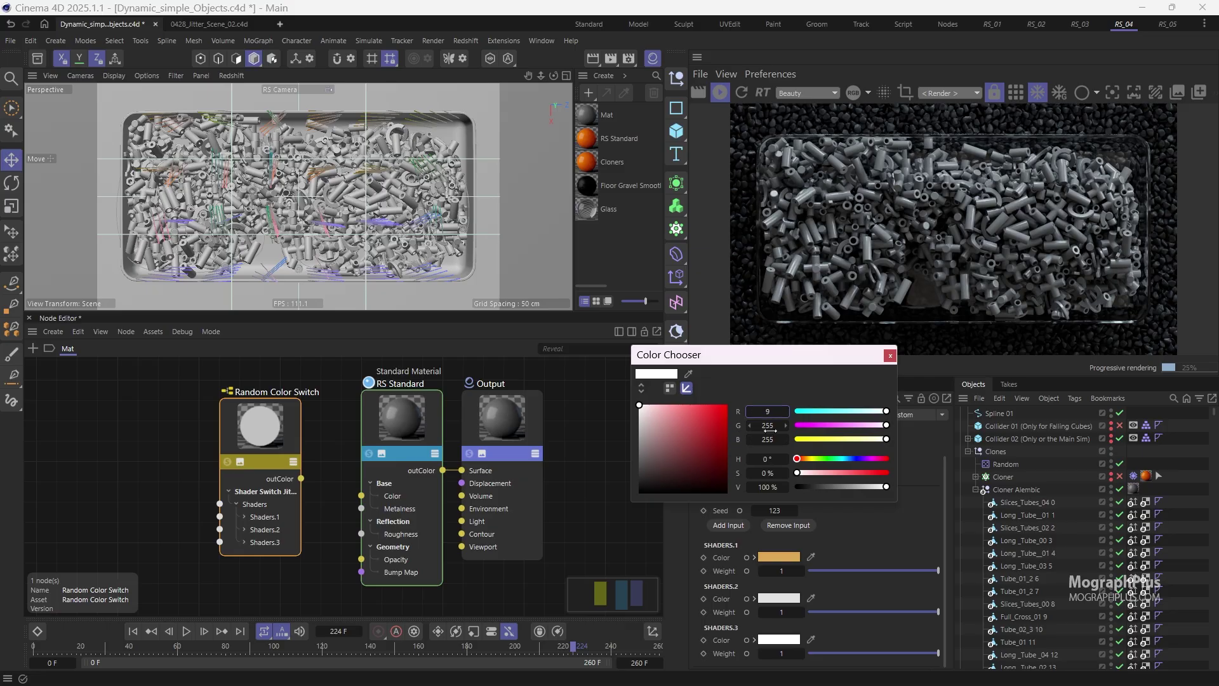
pyautogui.click(767, 425)
pyautogui.write('10')
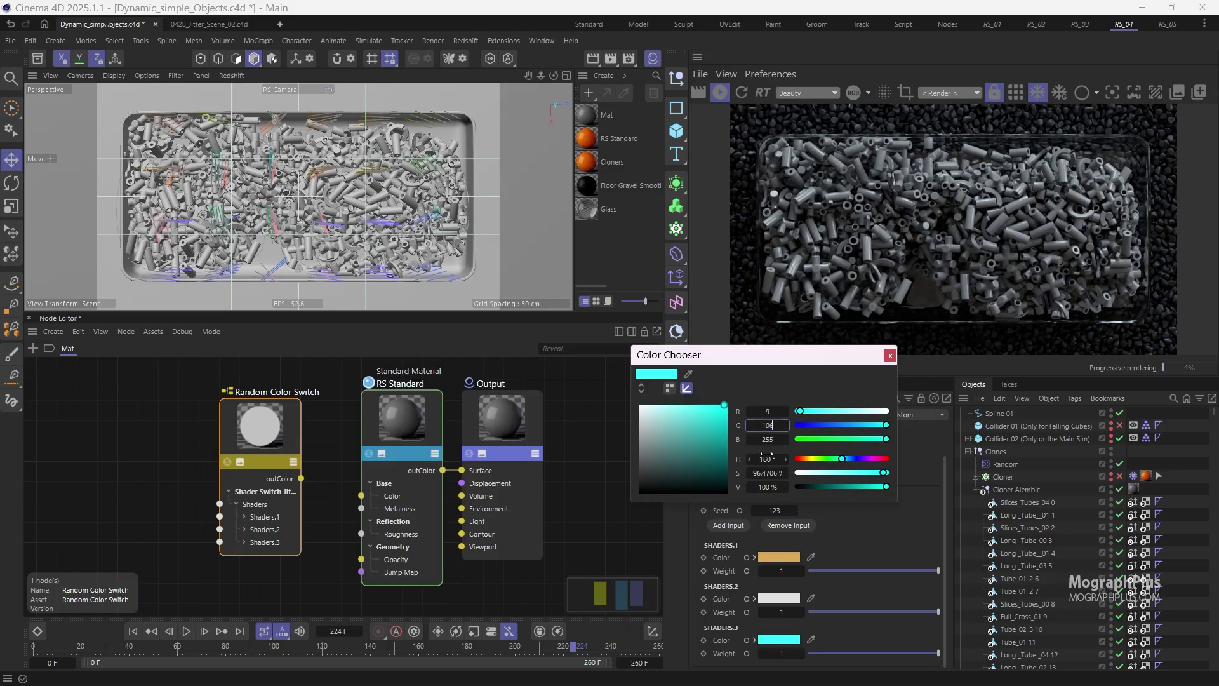
pyautogui.write('6')
pyautogui.click(765, 440)
pyautogui.write('5')
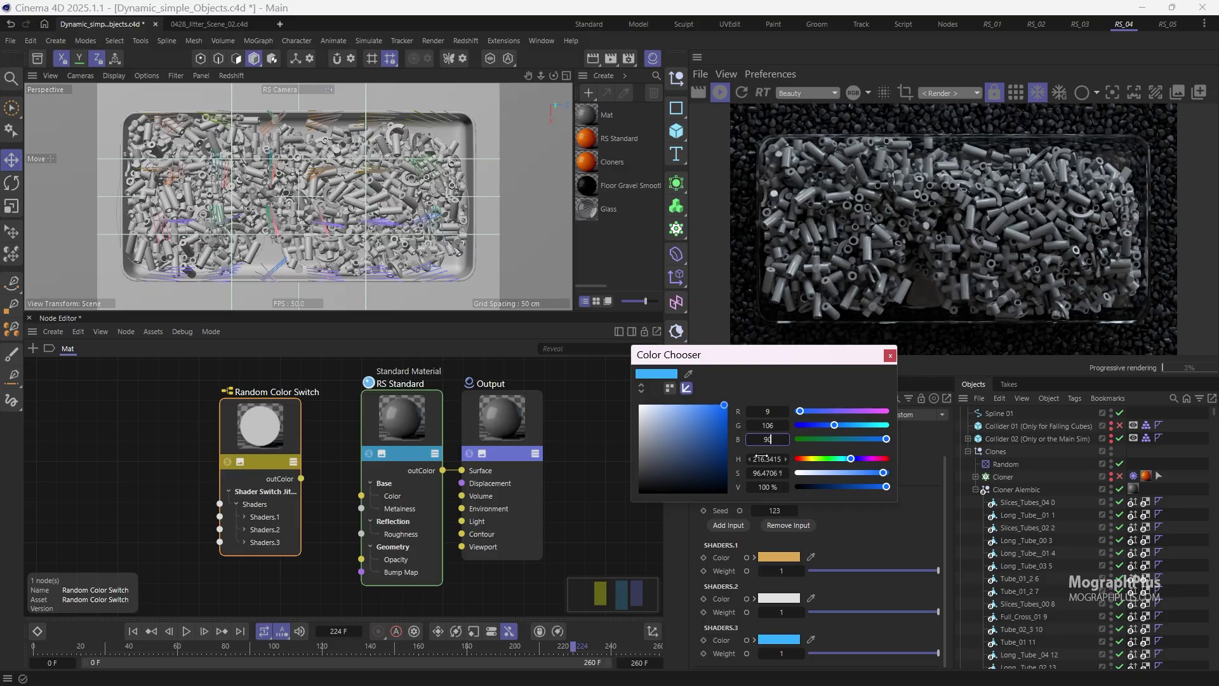
pyautogui.write('0')
pyautogui.press('Return')
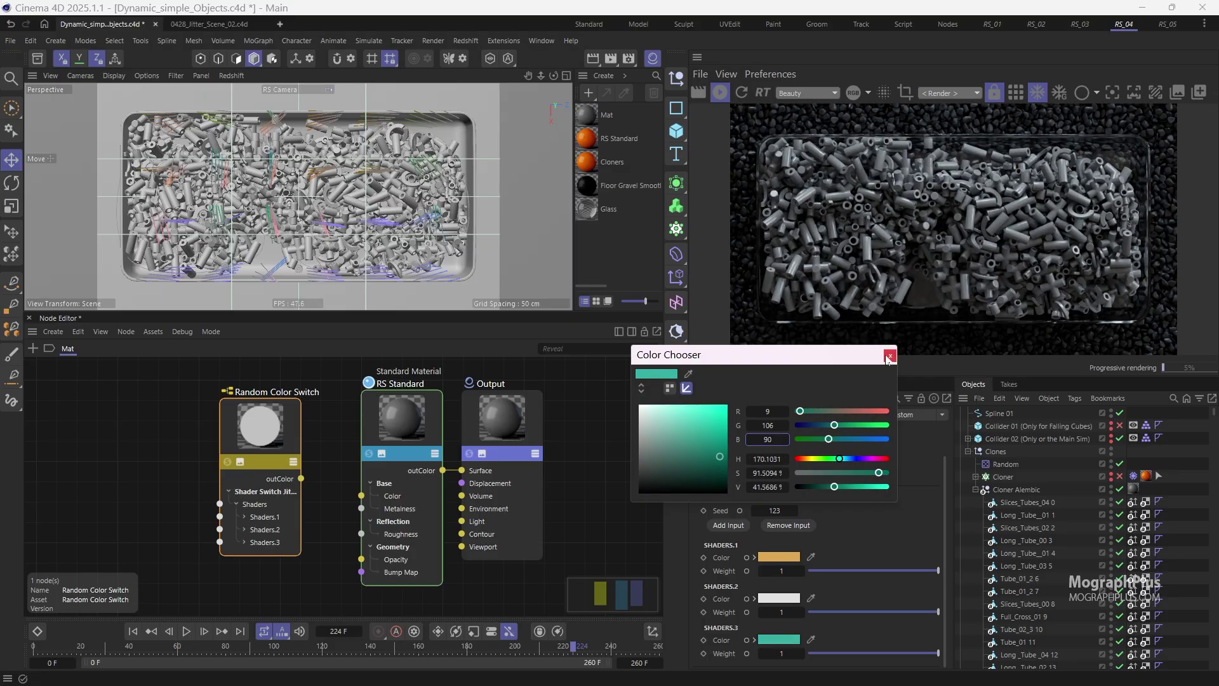
# Step: Wire the switch into RS Standard's Base Color; set Shaders.2 weight 0.25 and Shaders.1 weight 0.5
pyautogui.click(889, 356)
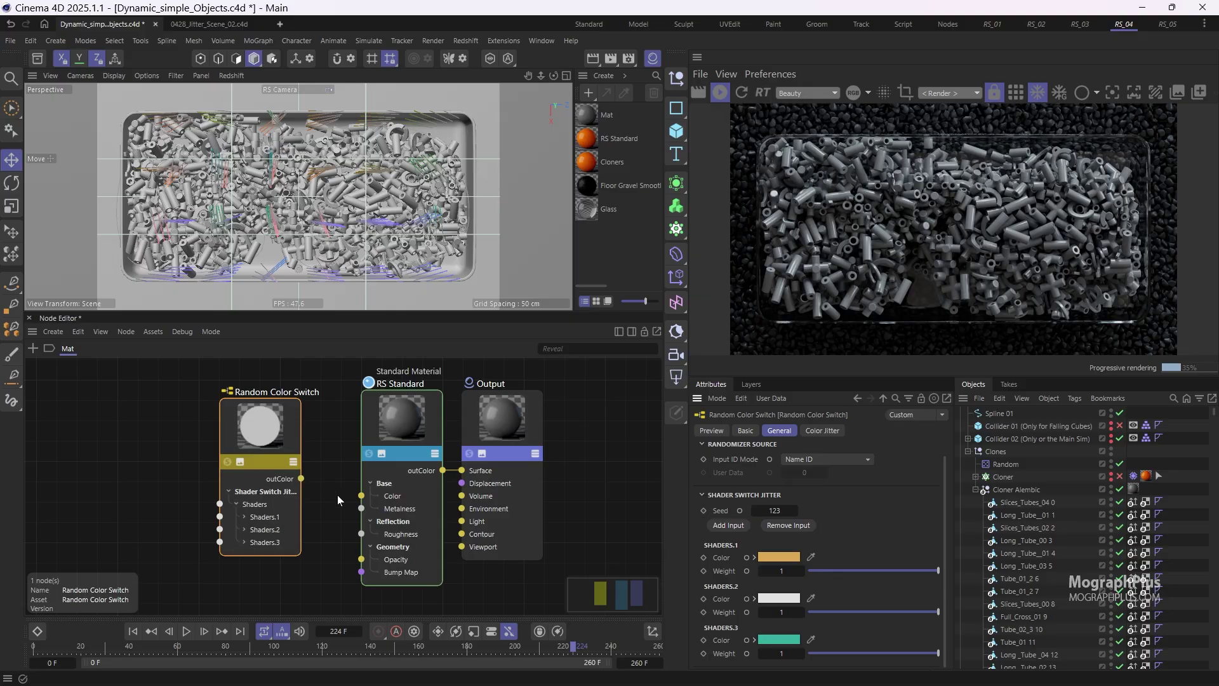
pyautogui.moveTo(301, 478); pyautogui.dragTo(362, 496)
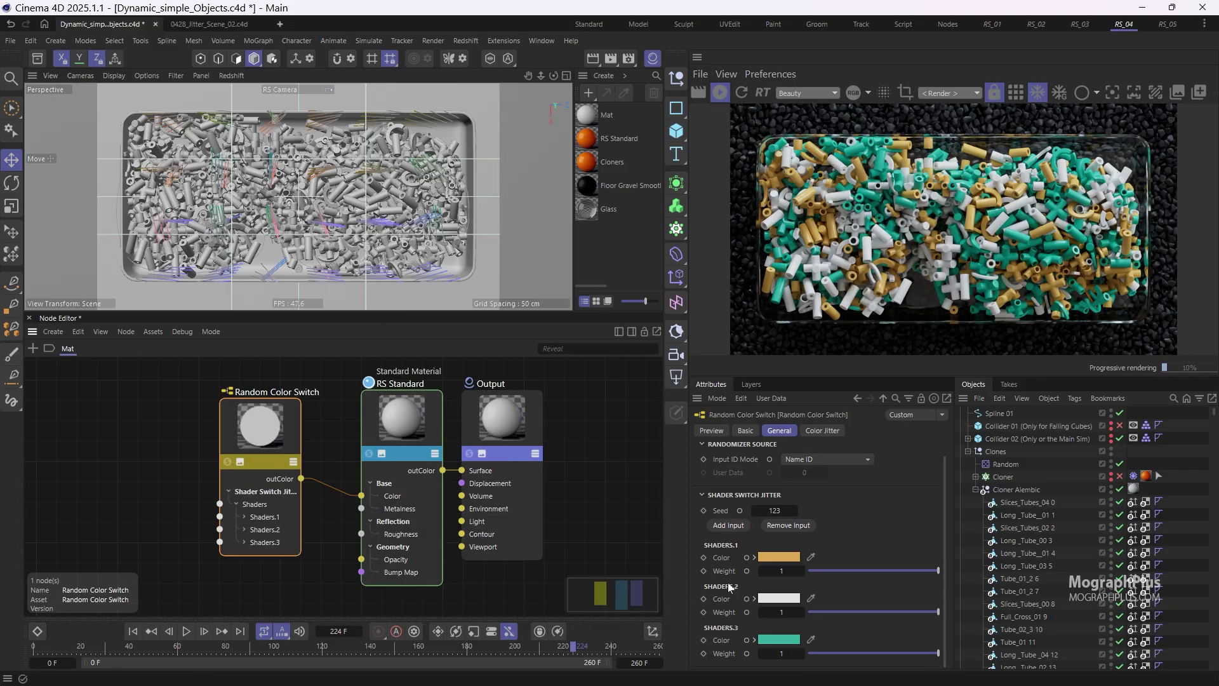
pyautogui.keyDown('ctrl'); pyautogui.click(724, 612); pyautogui.keyUp('ctrl')
pyautogui.click(777, 610)
pyautogui.press('Return')
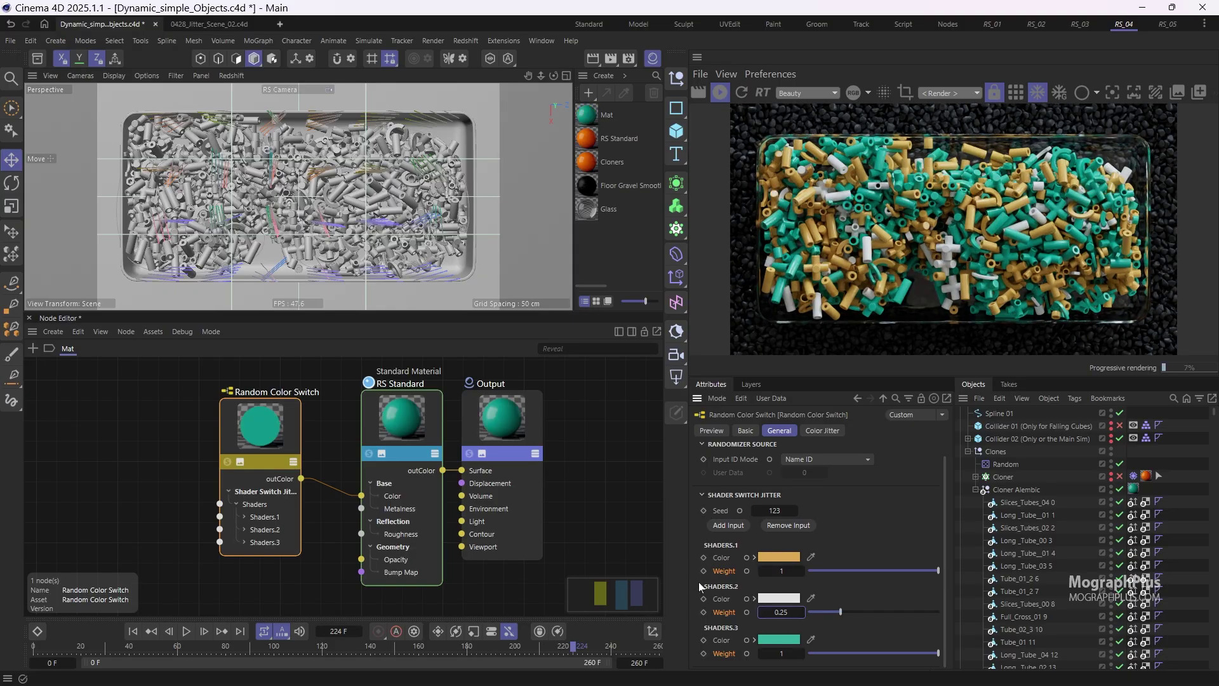
pyautogui.click(780, 571)
pyautogui.write('.5')
pyautogui.press('Return')
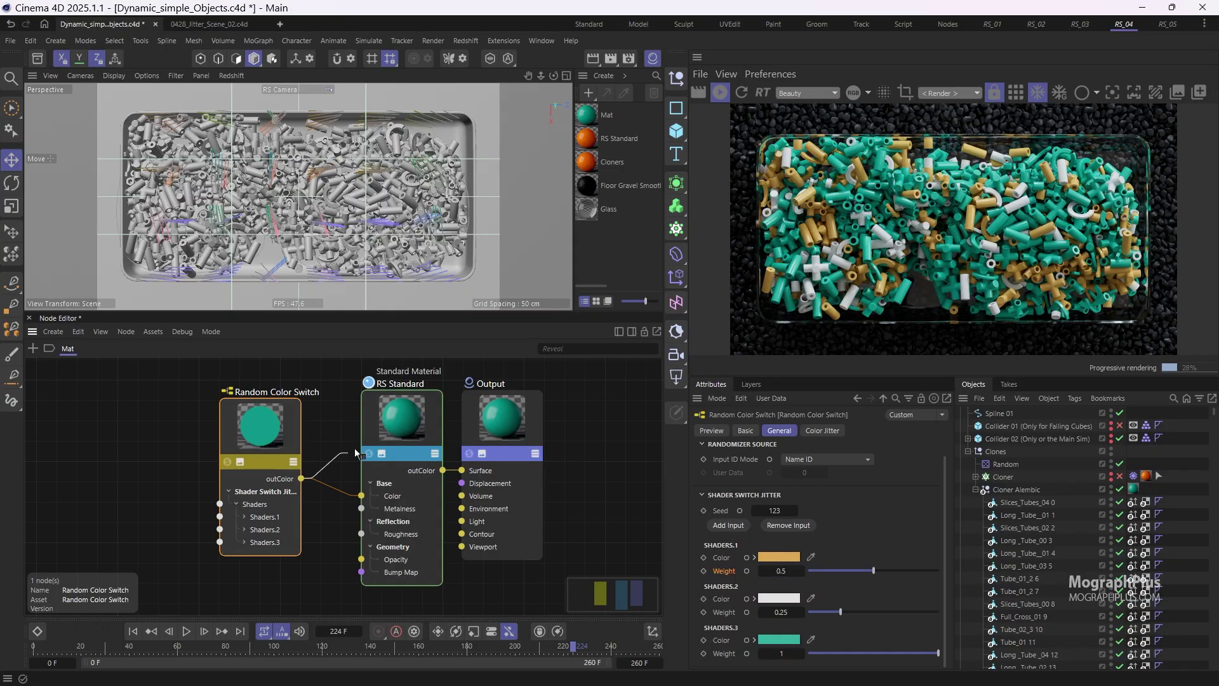
# Step: Connect the Random Color Switch output to RS Standard's Subsurface Color
pyautogui.click(412, 419)
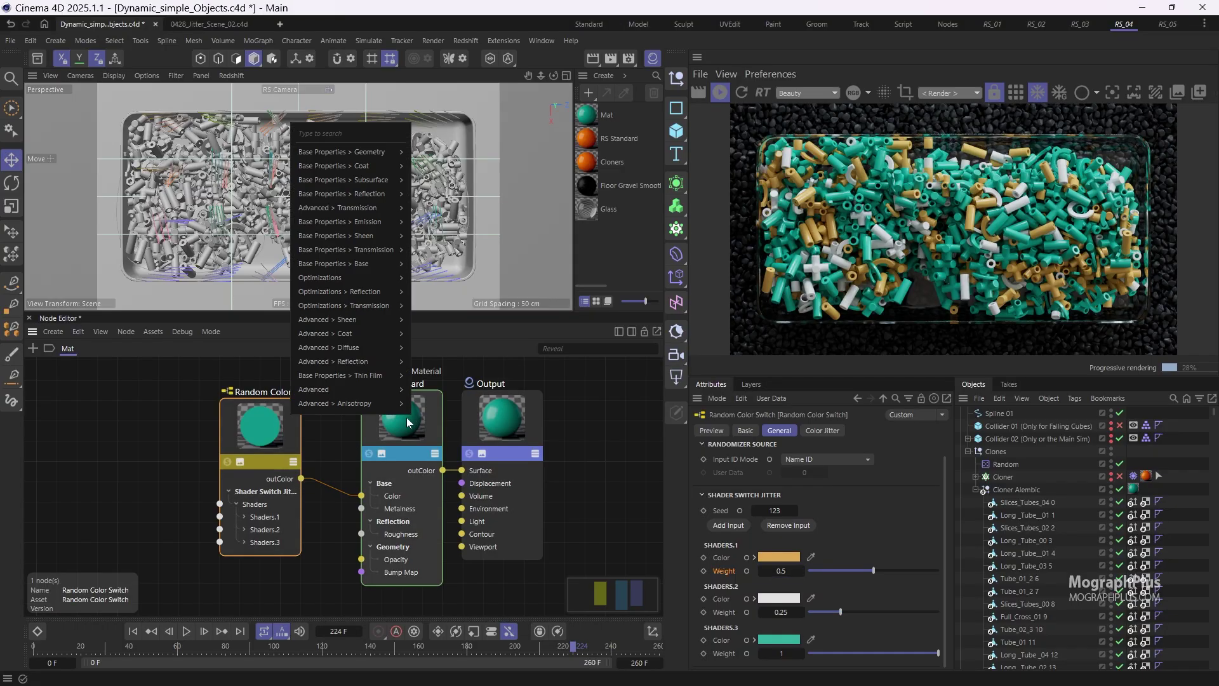
pyautogui.moveTo(394, 181)
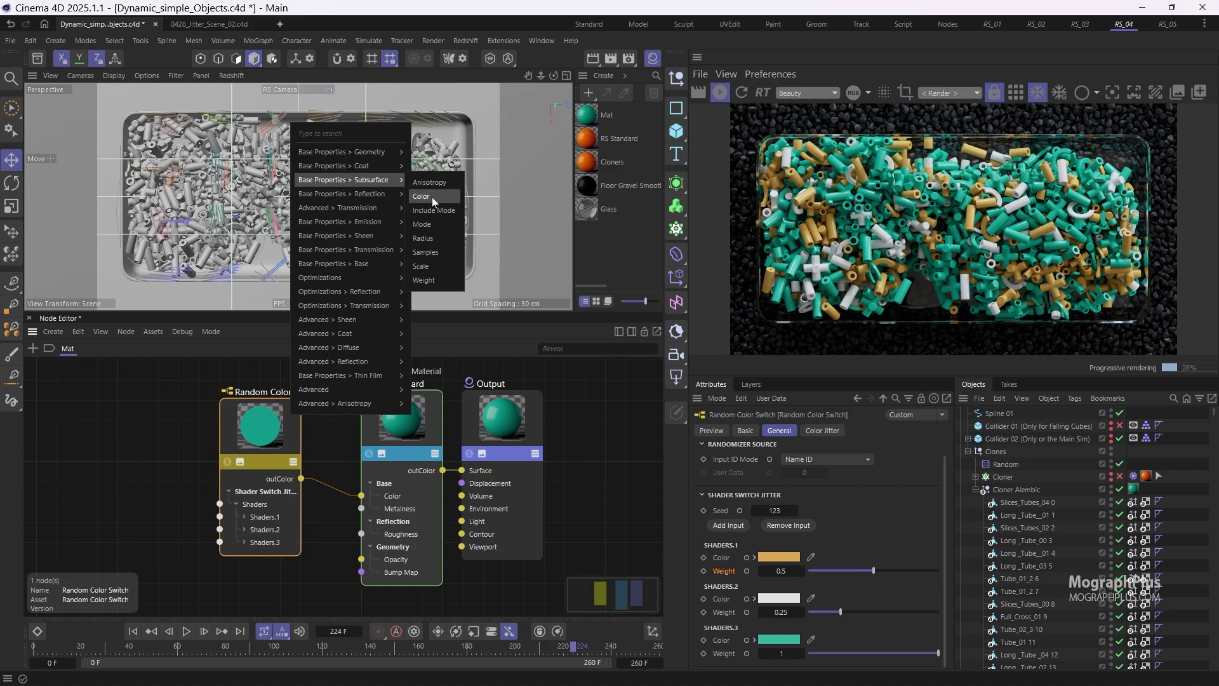
pyautogui.click(432, 197)
# Step: Set the RS Standard subsurface weight to 1 and scale to 0.35
pyautogui.click(406, 428)
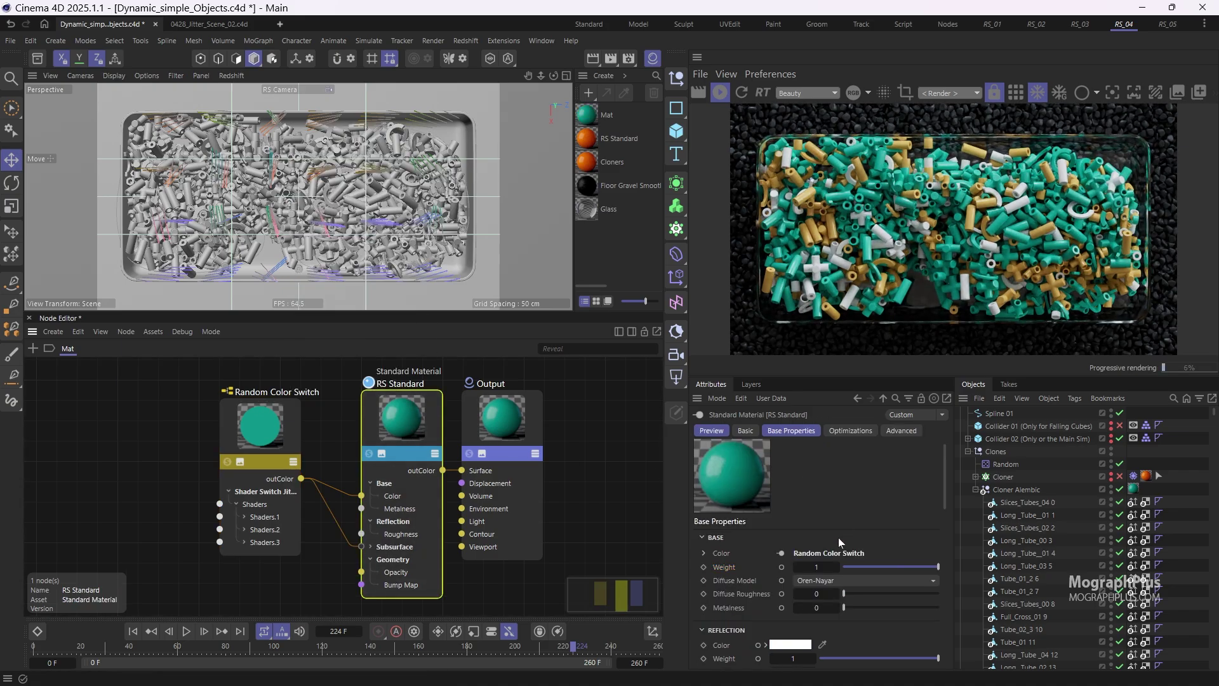
pyautogui.scroll(-15, 839, 539)
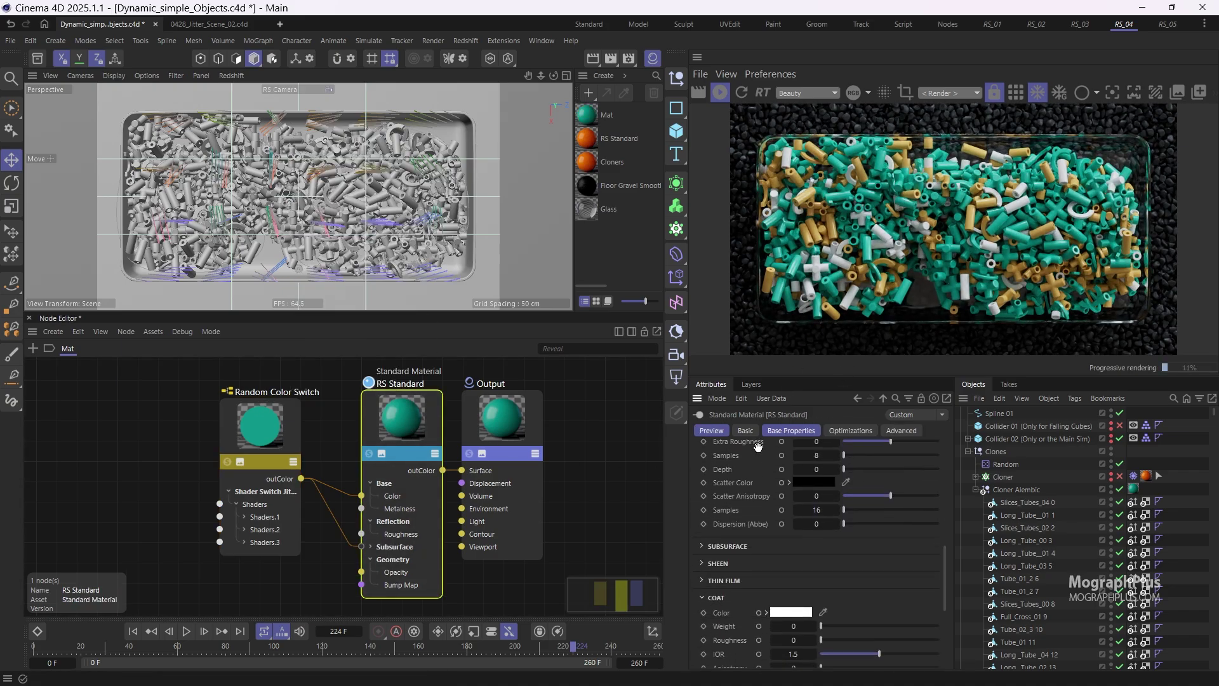
pyautogui.click(727, 545)
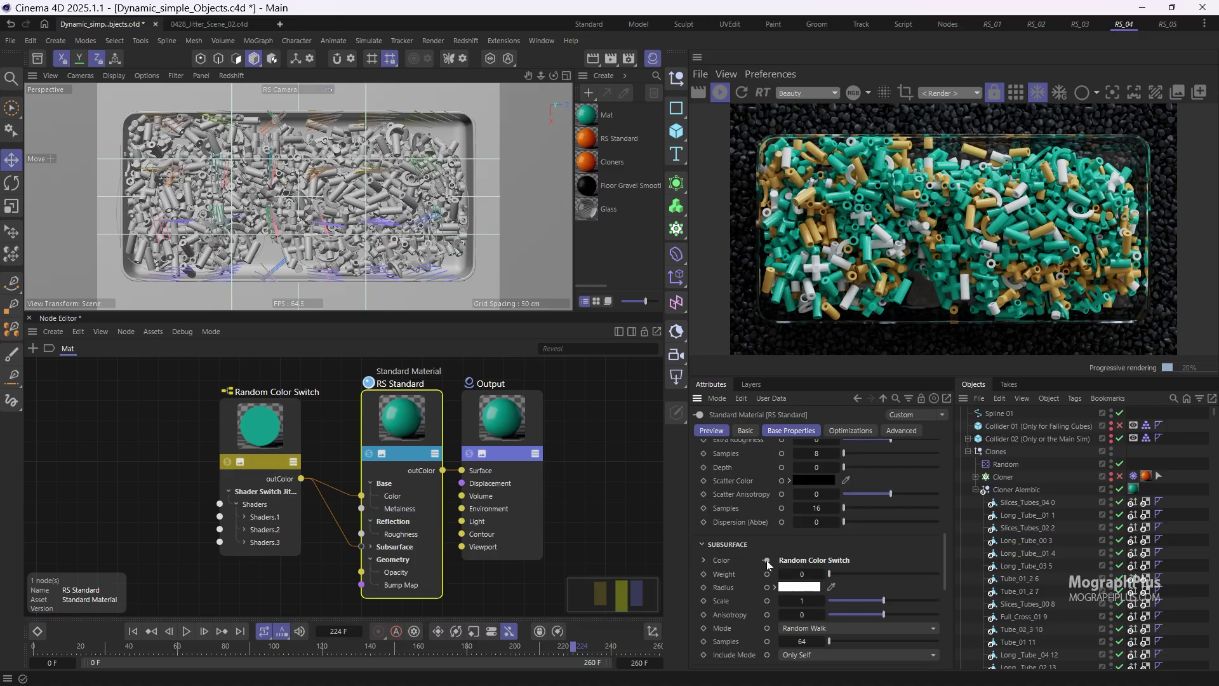
pyautogui.click(807, 574)
pyautogui.write('1')
pyautogui.press('Return')
pyautogui.moveTo(799, 601); pyautogui.dragTo(699, 522)
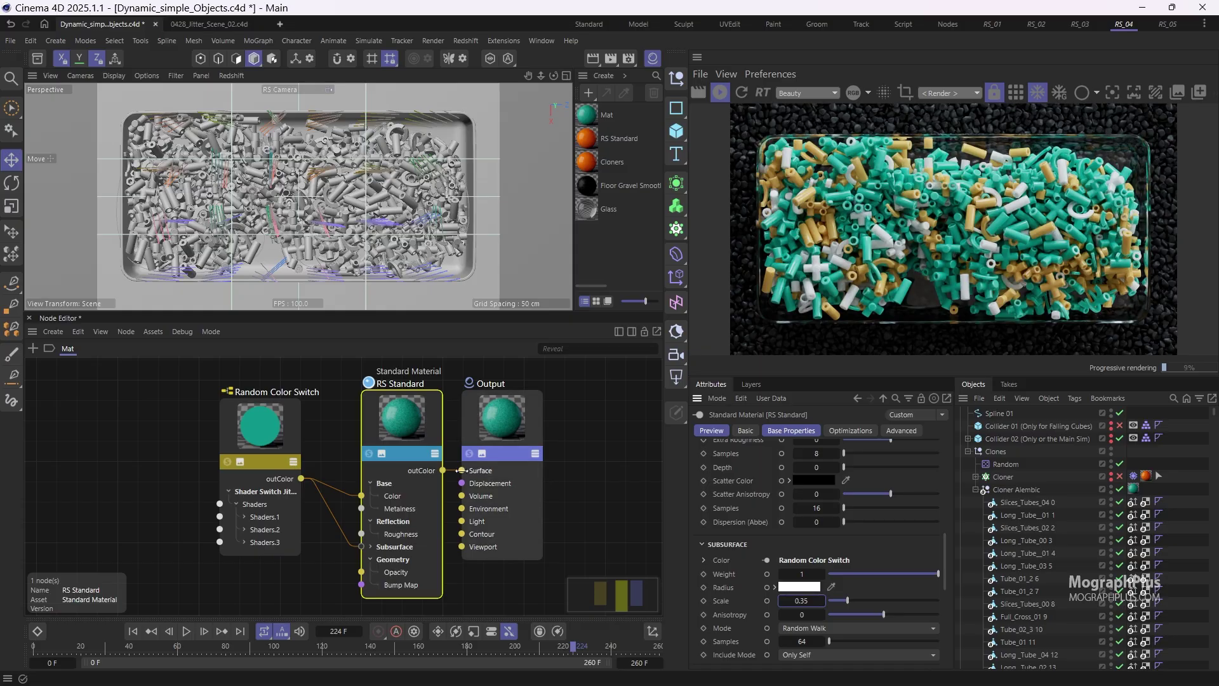
pyautogui.click(254, 423)
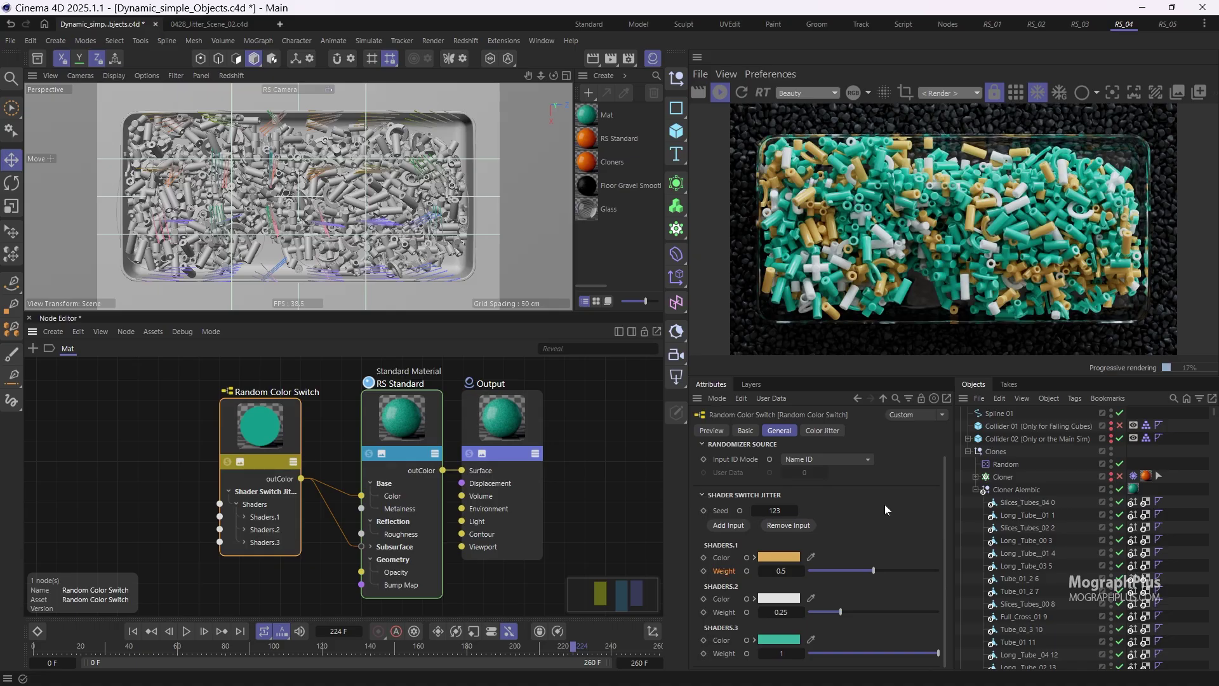
# Step: Add a Texture node to the Mat graph via the node search
pyautogui.click(724, 558)
pyautogui.doubleClick(128, 436)
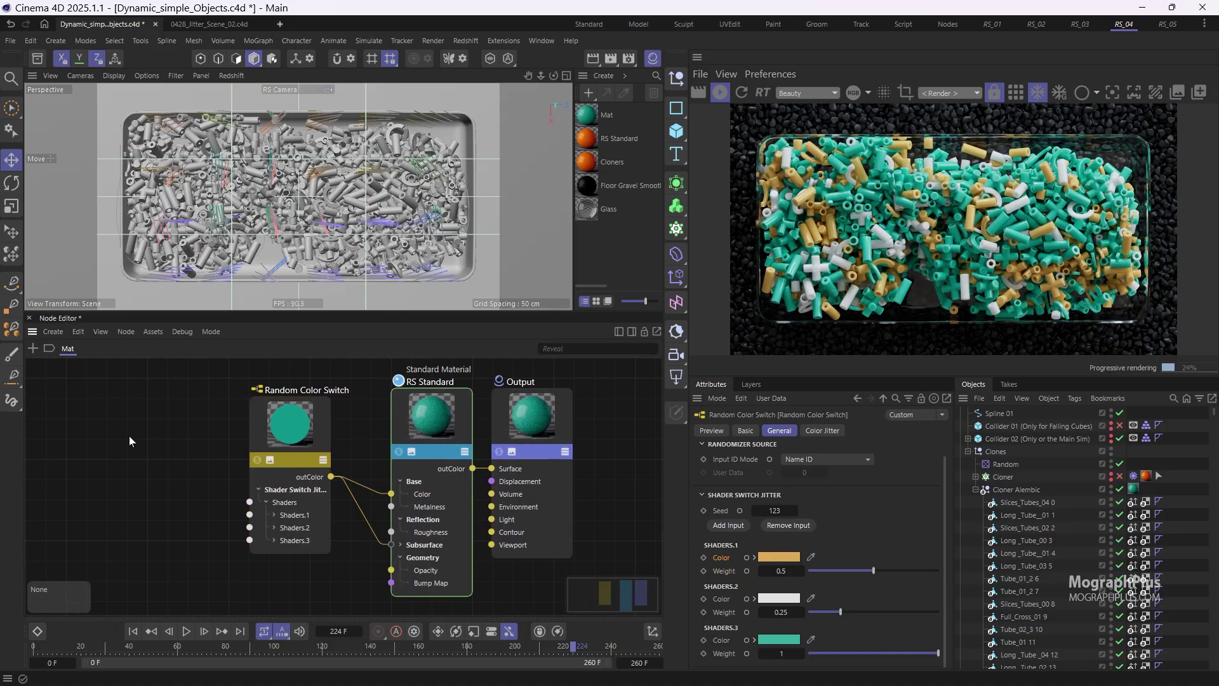
pyautogui.write('text')
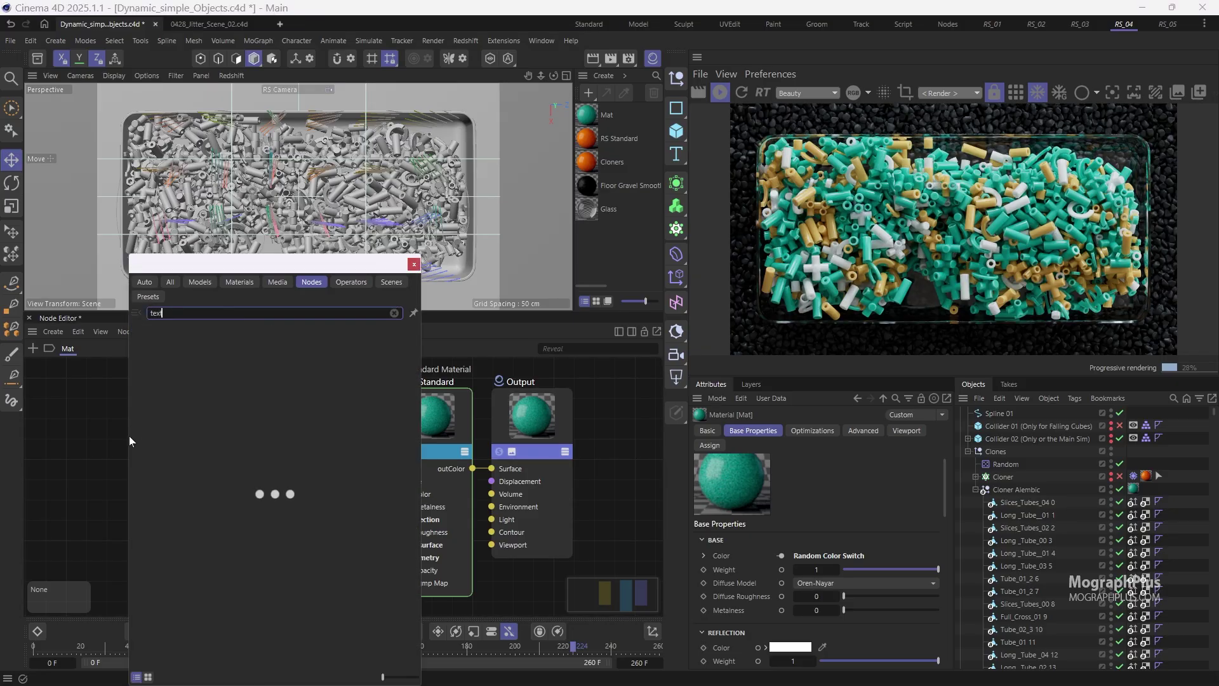
pyautogui.doubleClick(166, 366)
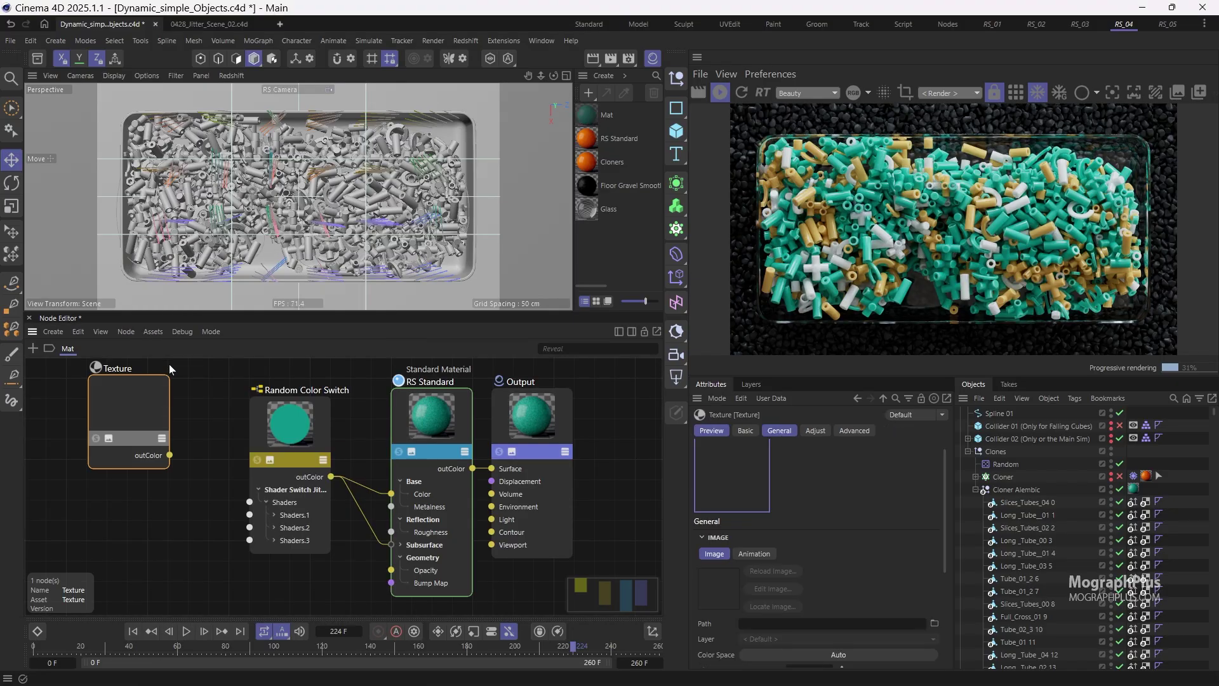
# Step: Choose wood_04.jpg from Project_Files > tex as the texture's image
pyautogui.click(934, 623)
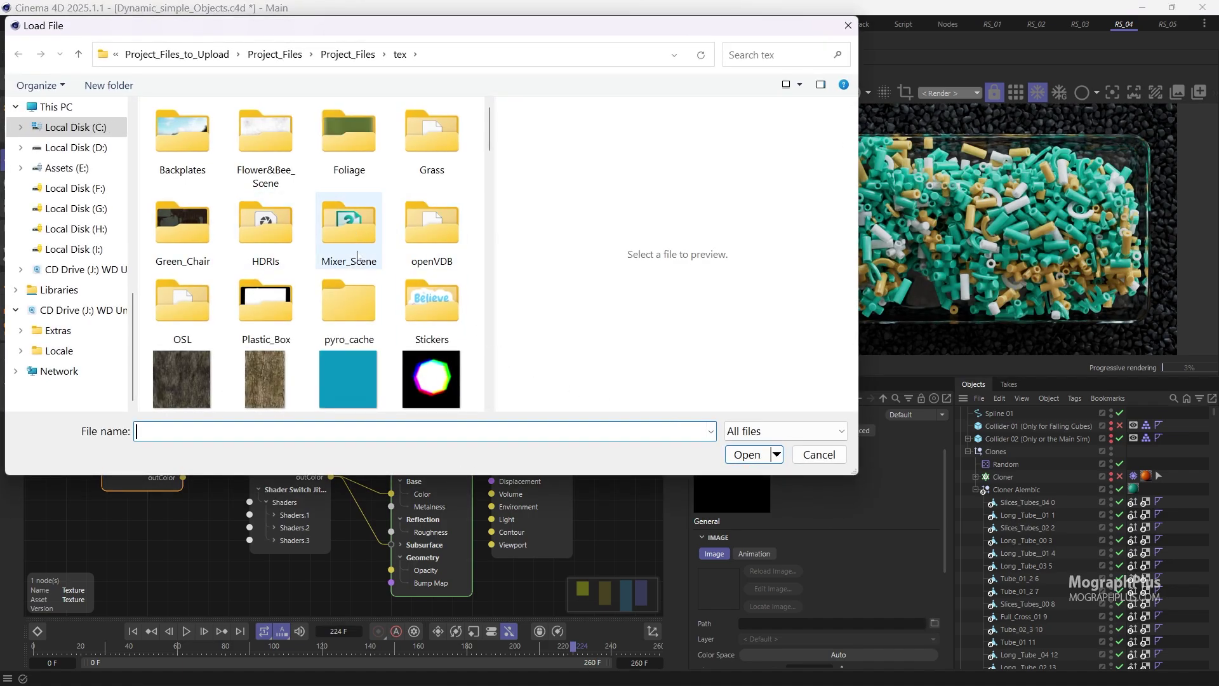
pyautogui.scroll(-5, 356, 242)
pyautogui.scroll(5, 57, 229)
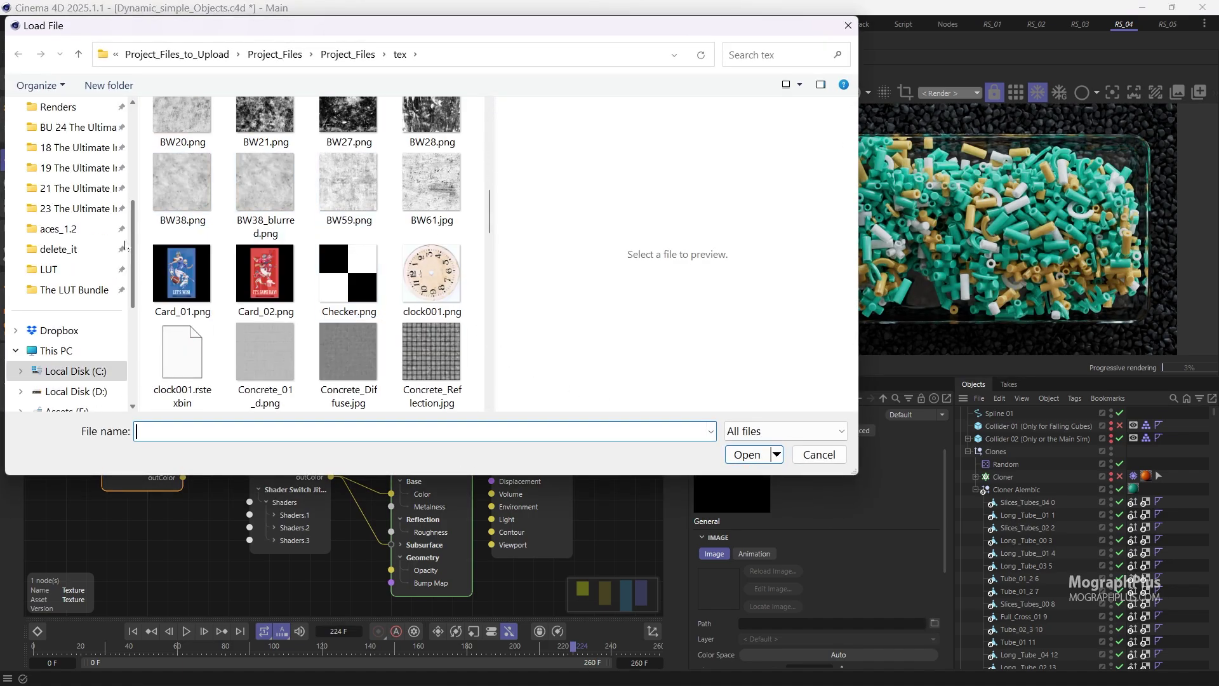
pyautogui.scroll(3, 55, 222)
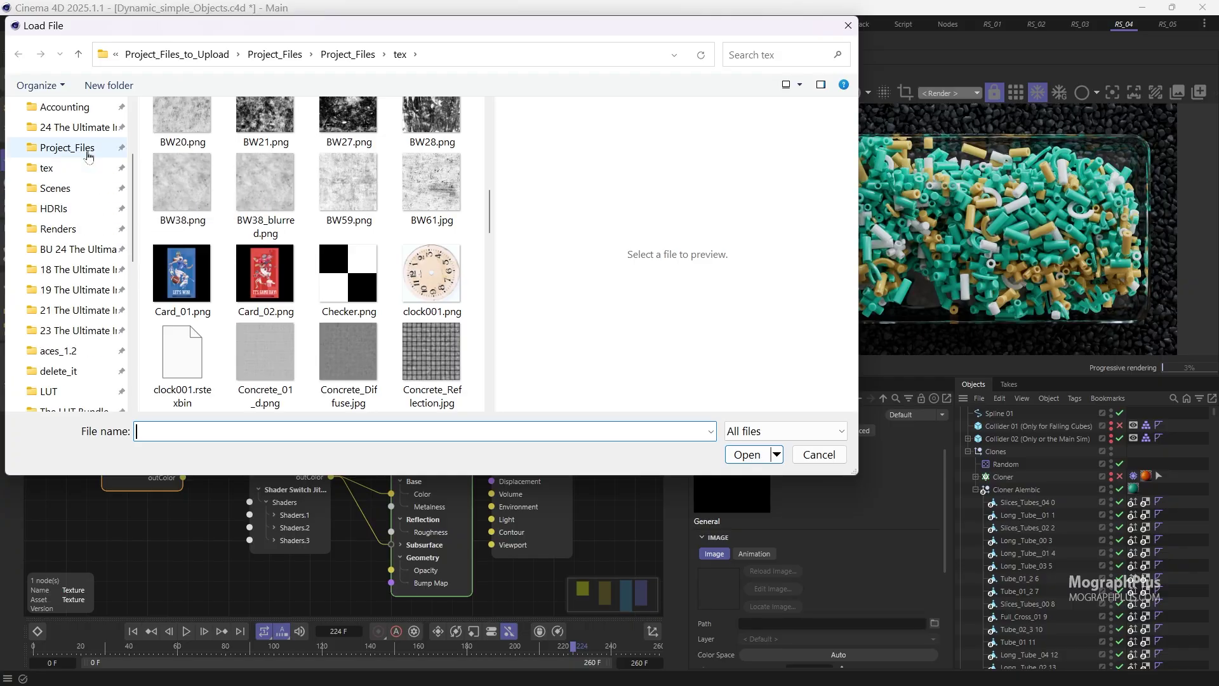
pyautogui.click(84, 151)
pyautogui.doubleClick(210, 169)
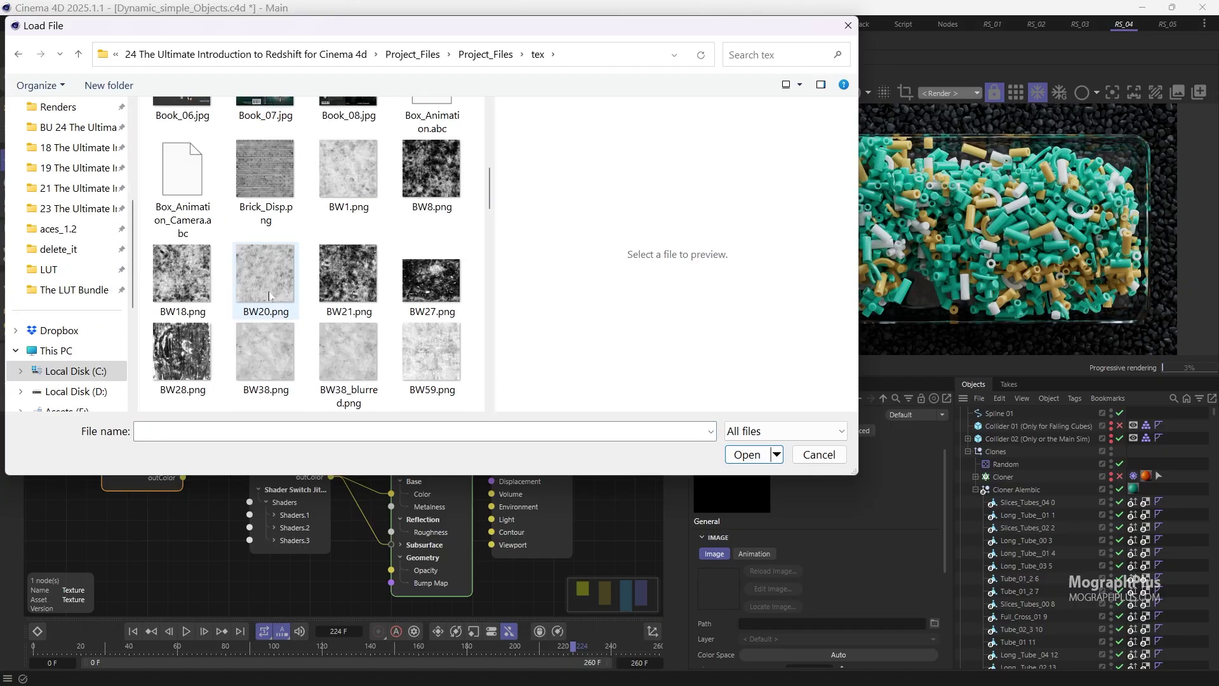
pyautogui.scroll(-15, 268, 285)
pyautogui.scroll(2, 269, 292)
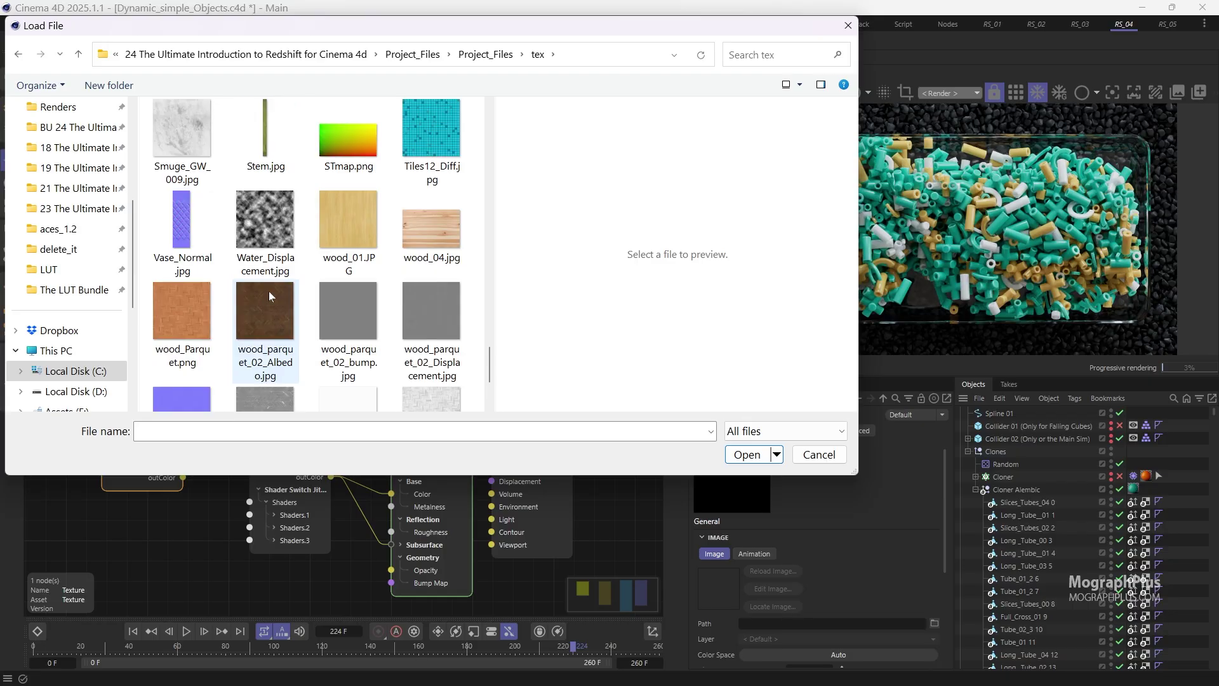
pyautogui.click(448, 228)
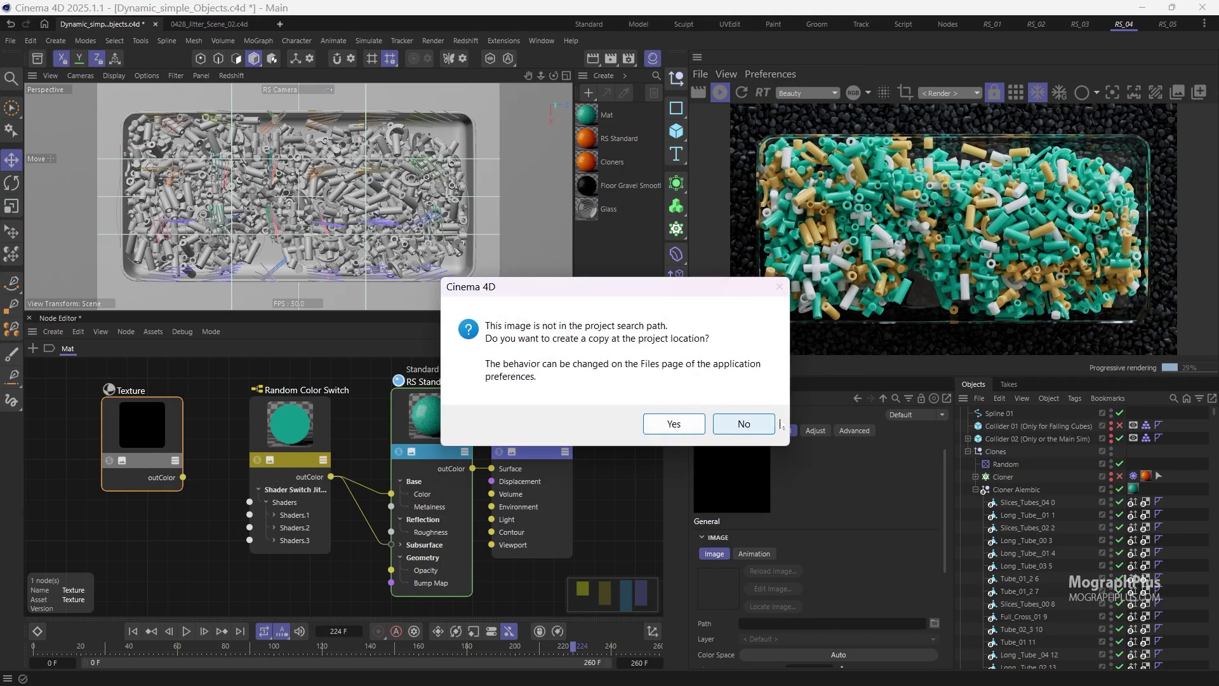
# Step: Keep the image uncopied, wire the Texture into Shaders.1, and enlarge the render view
pyautogui.click(754, 424)
pyautogui.moveTo(181, 478); pyautogui.dragTo(264, 513)
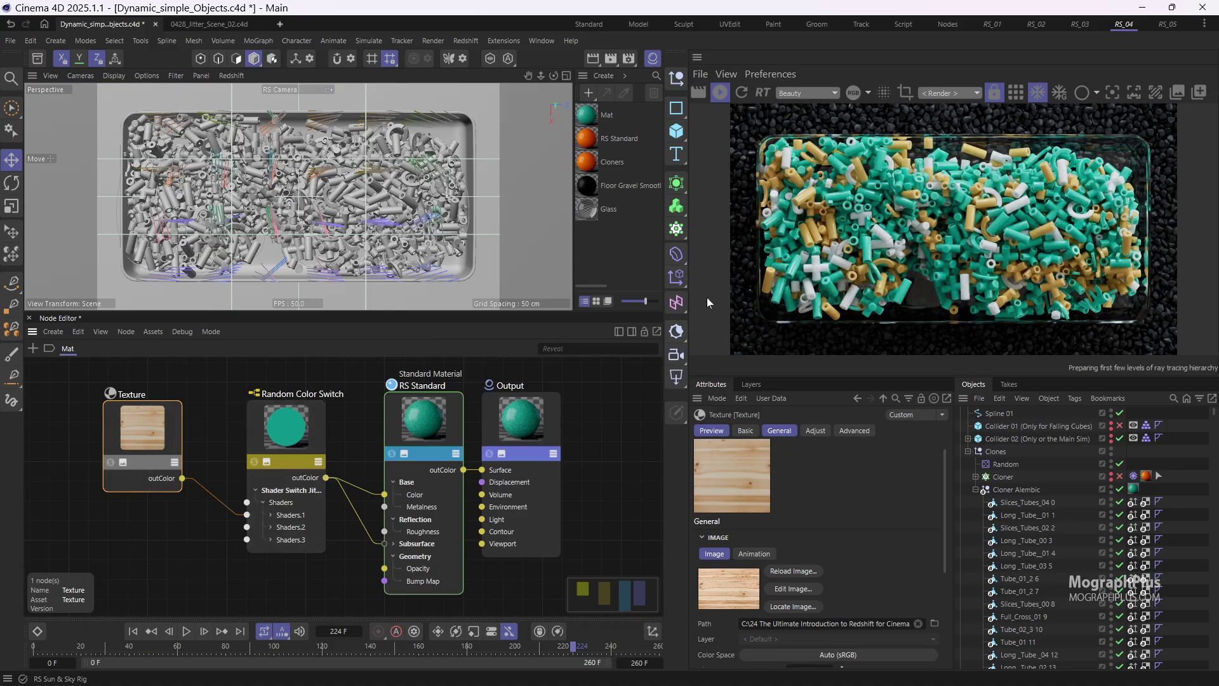
pyautogui.moveTo(691, 295); pyautogui.dragTo(568, 312)
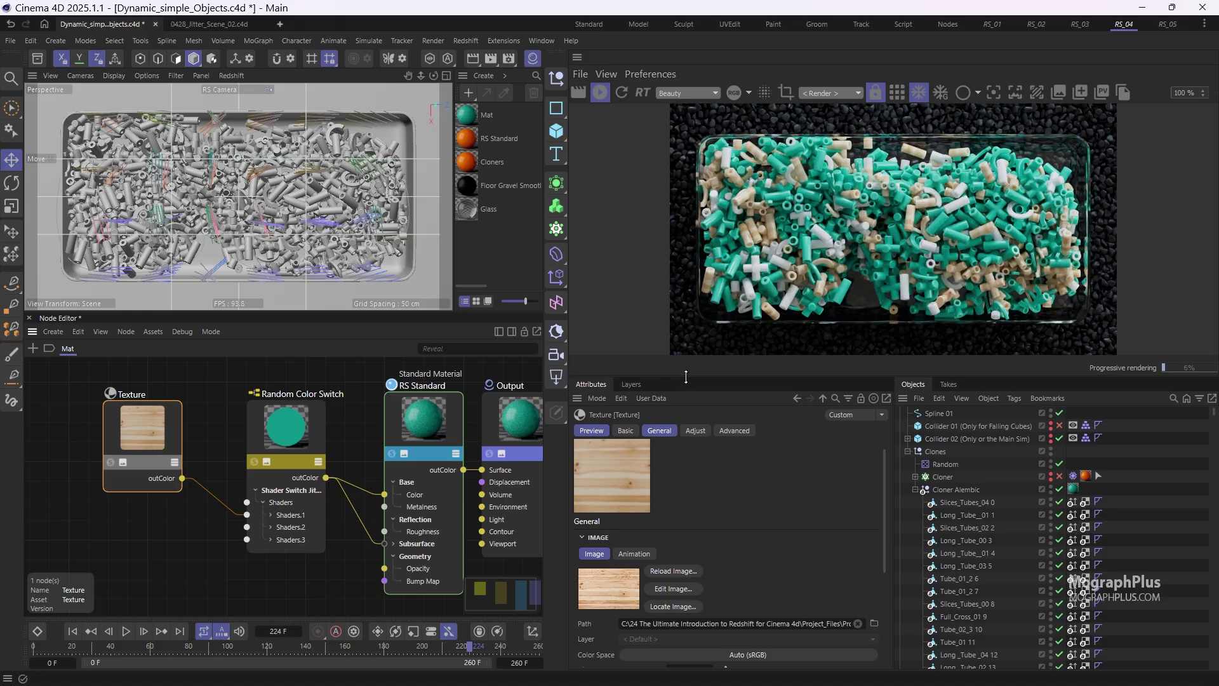
pyautogui.moveTo(685, 378); pyautogui.dragTo(683, 503)
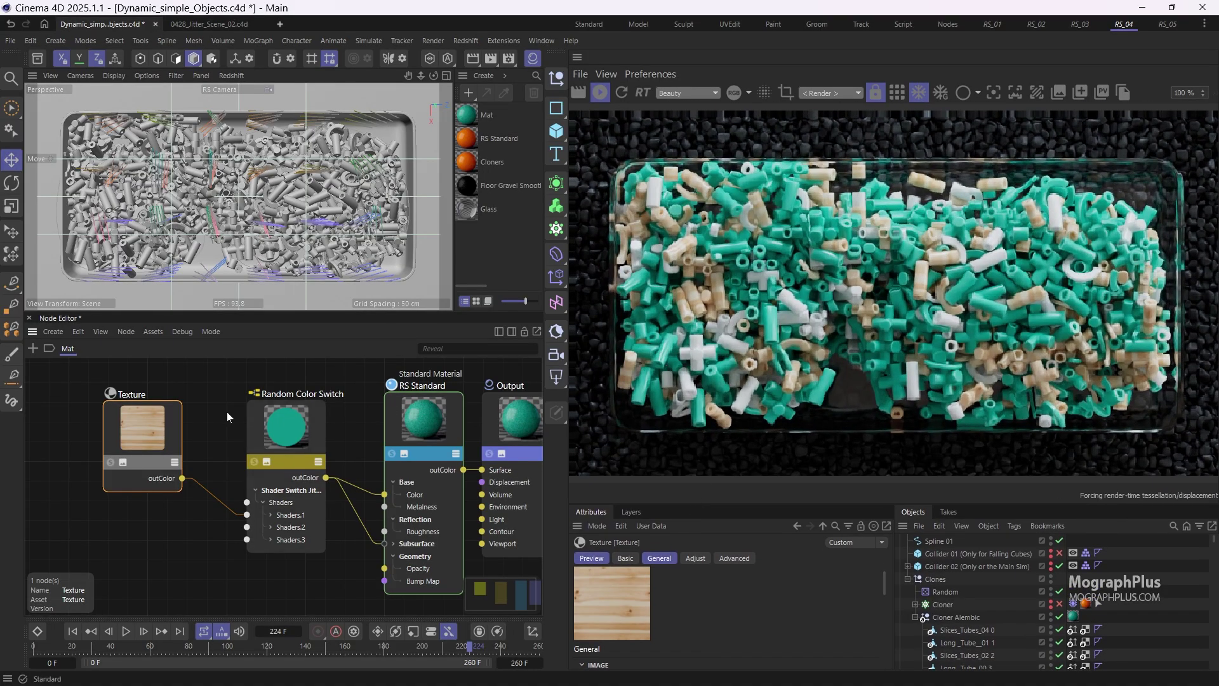
pyautogui.scroll(-10, 694, 610)
# Step: Set the Random Color Switch's Shaders.1 weight to 1
pyautogui.click(285, 427)
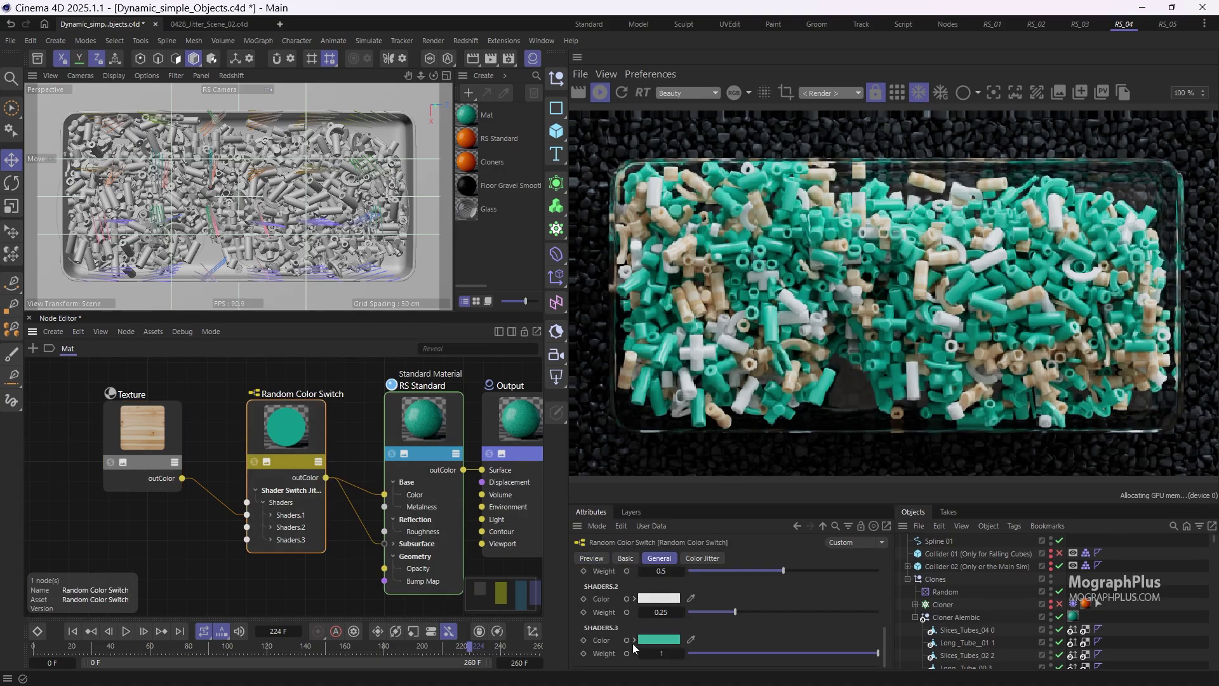
pyautogui.scroll(1, 630, 611)
pyautogui.click(660, 592)
pyautogui.write('1')
pyautogui.press('Return')
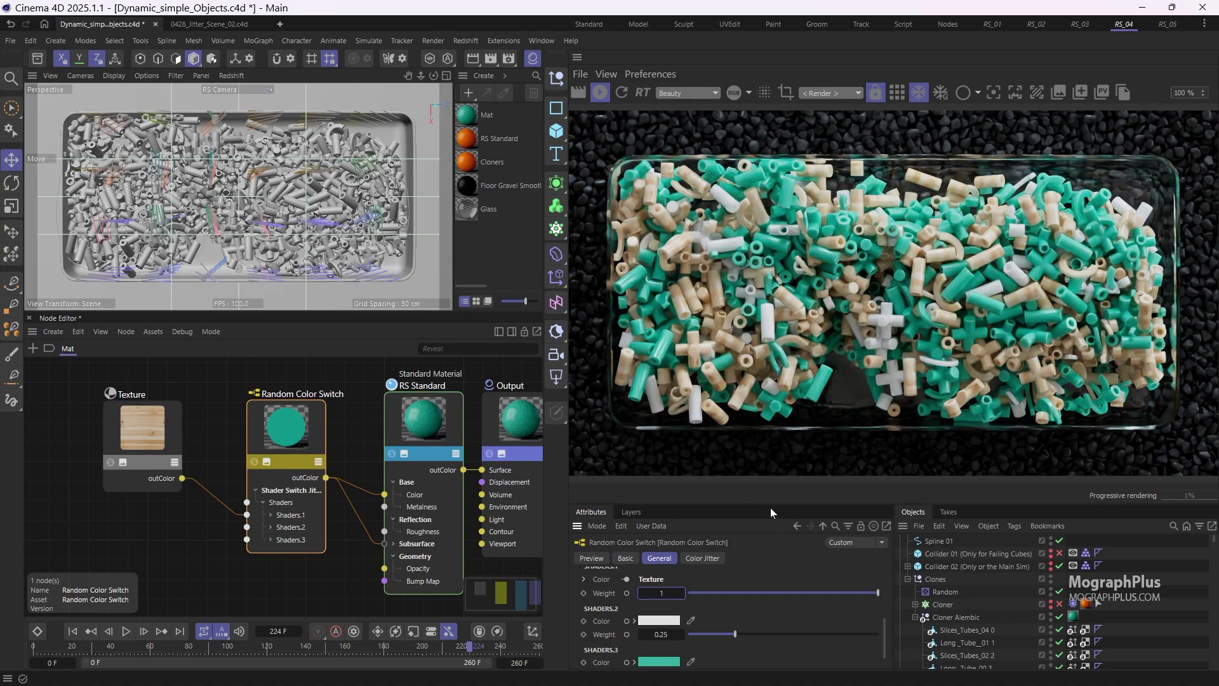
# Step: Step the switch's seed up to 128 to reshuffle the tube colours
pyautogui.moveTo(772, 505); pyautogui.dragTo(773, 407)
pyautogui.click(675, 509)
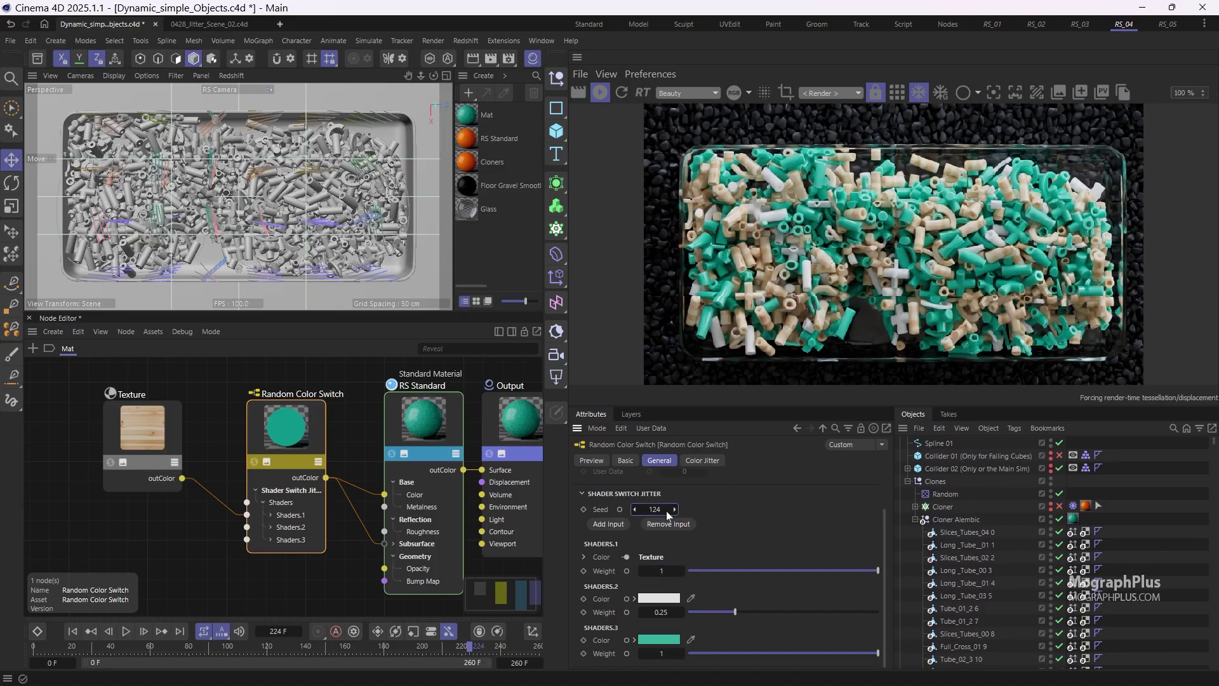
pyautogui.click(675, 509)
pyautogui.click(675, 509)
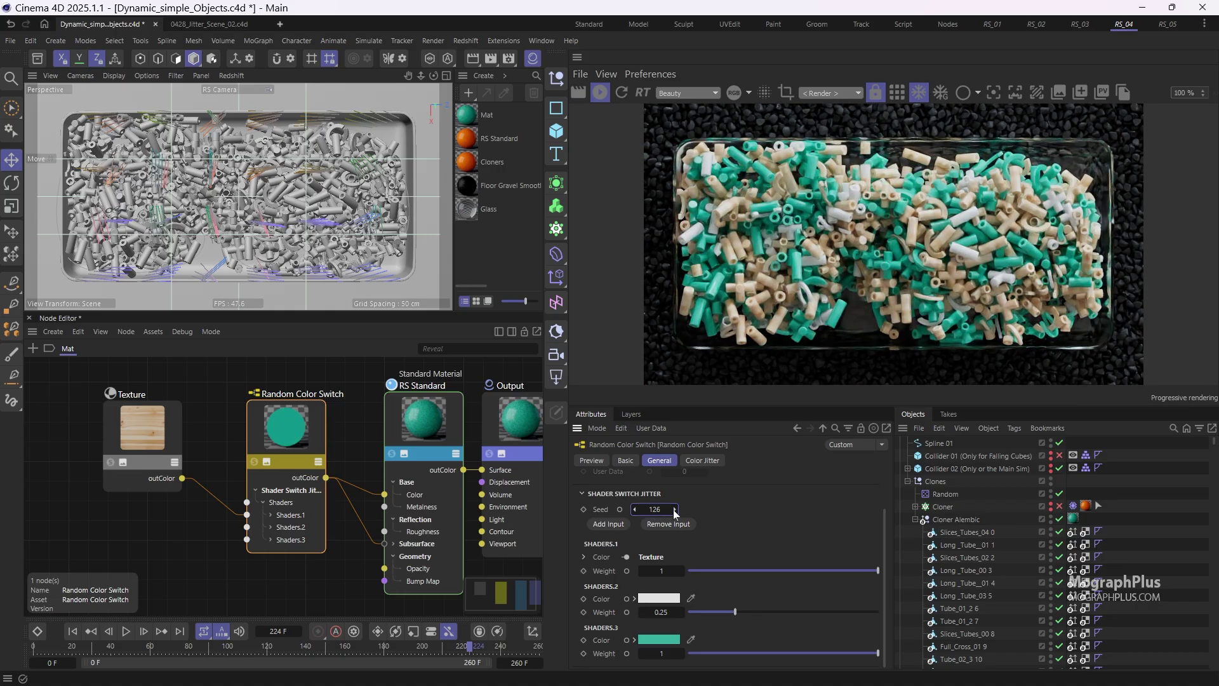
pyautogui.click(675, 509)
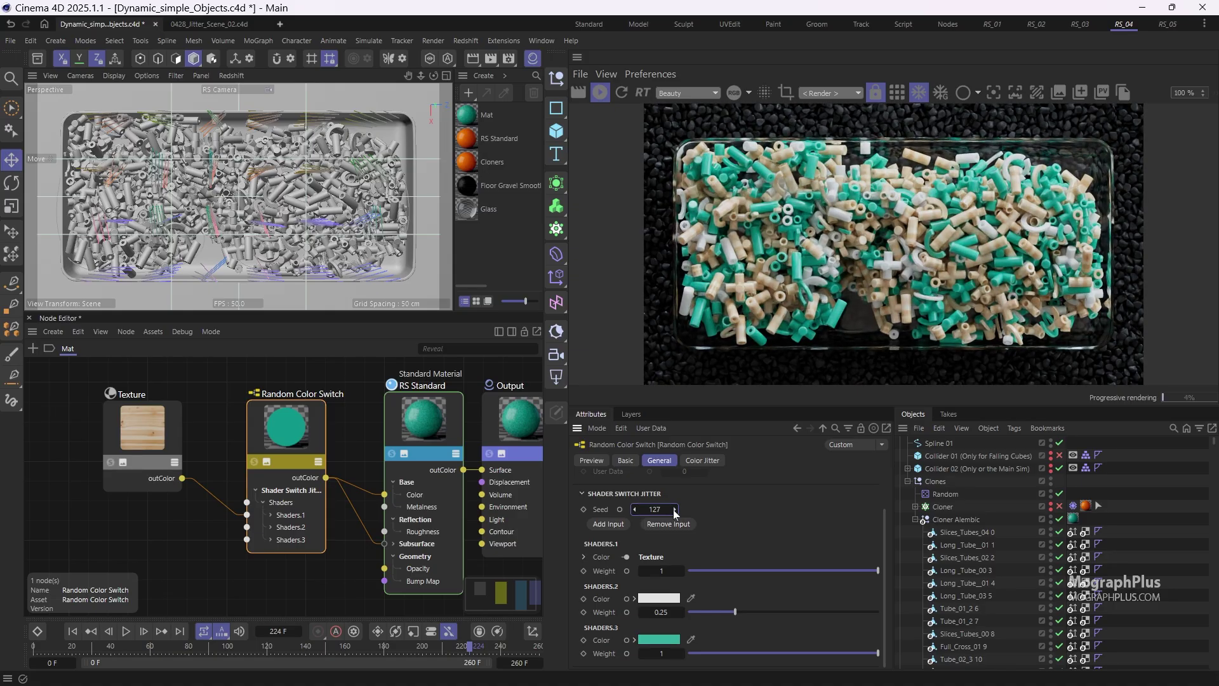
pyautogui.click(675, 509)
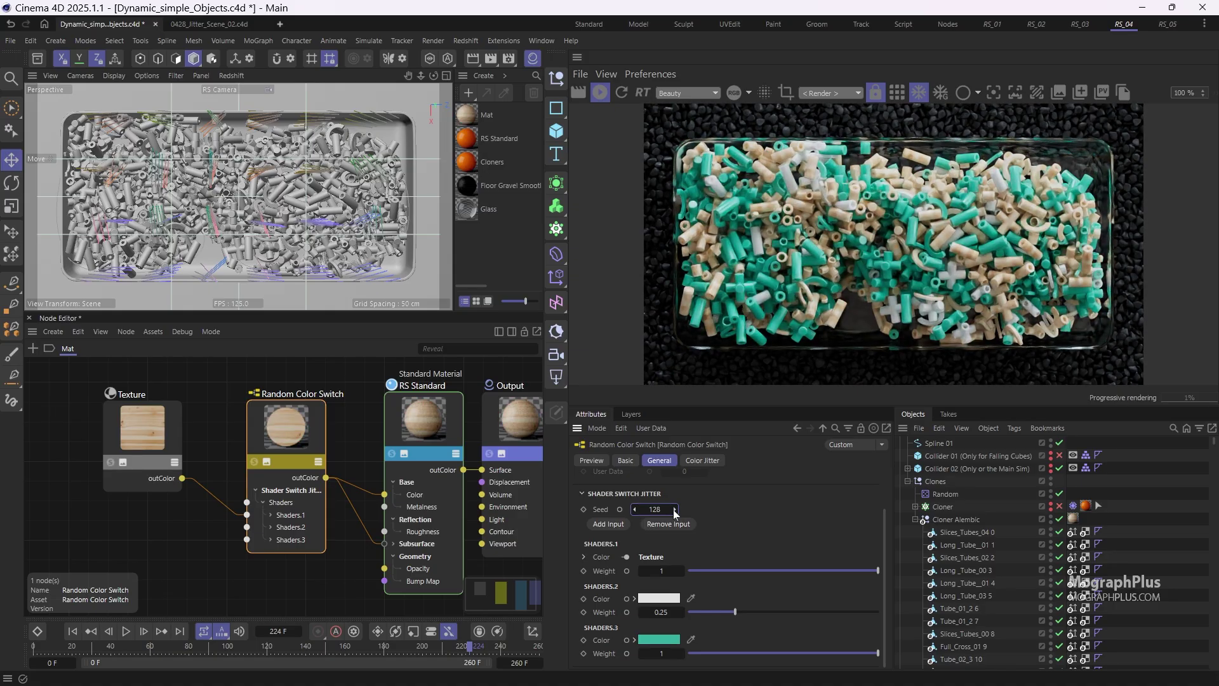
# Step: Unplug the wood Texture node from the Random Color Switch's Shaders.1 input and widen the viewport
pyautogui.keyDown('ctrl'); pyautogui.moveTo(151, 520); pyautogui.dragTo(209, 489); pyautogui.keyUp('ctrl')
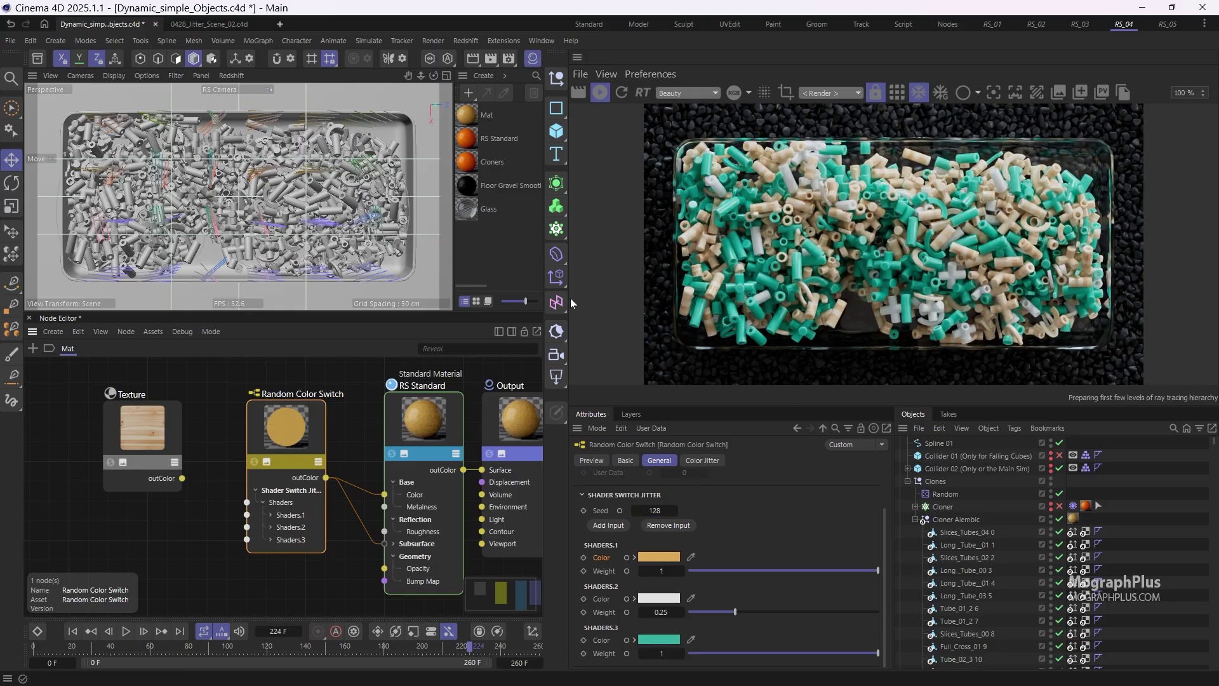
pyautogui.moveTo(571, 298); pyautogui.dragTo(698, 328)
pyautogui.scroll(2, 772, 522)
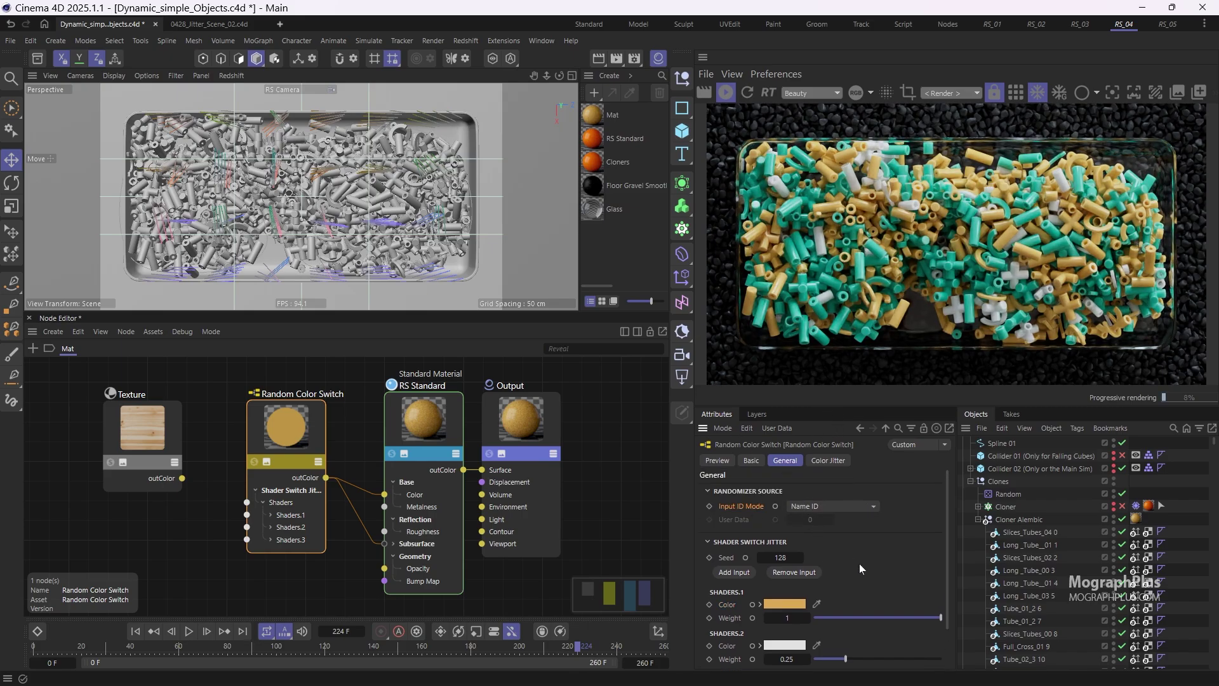
pyautogui.scroll(-1, 859, 563)
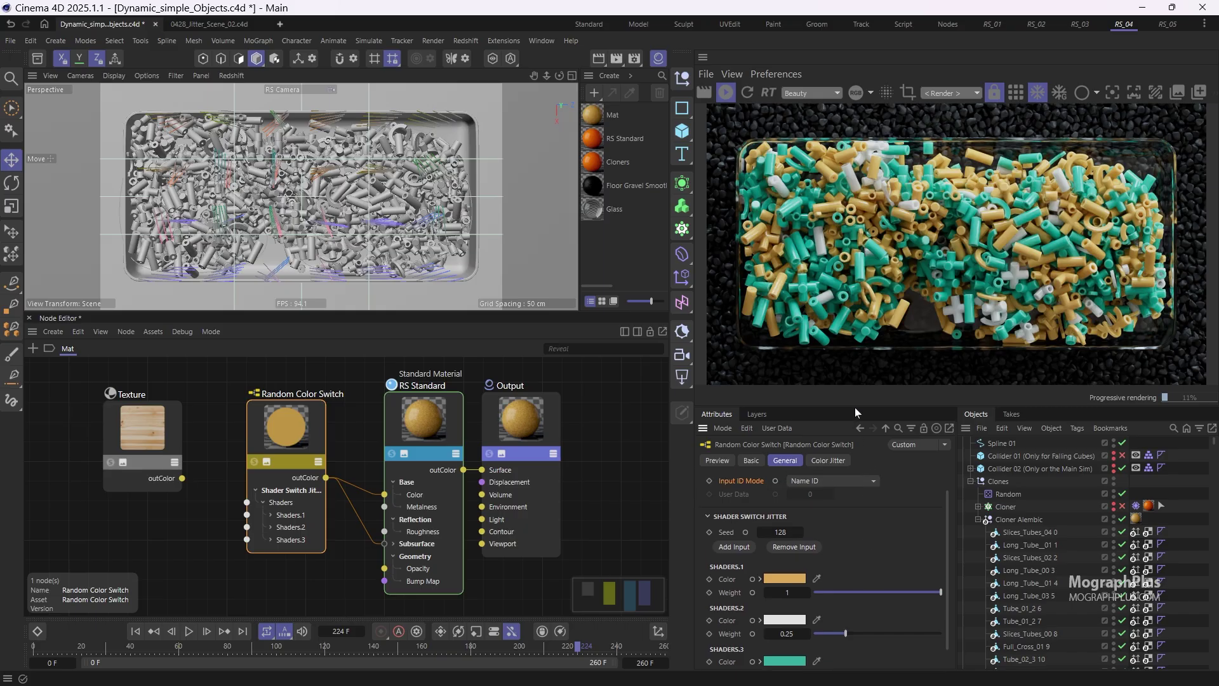
# Step: Give the settings panels more height and select Cloner Alembic in the Object Manager
pyautogui.moveTo(855, 407); pyautogui.dragTo(851, 391)
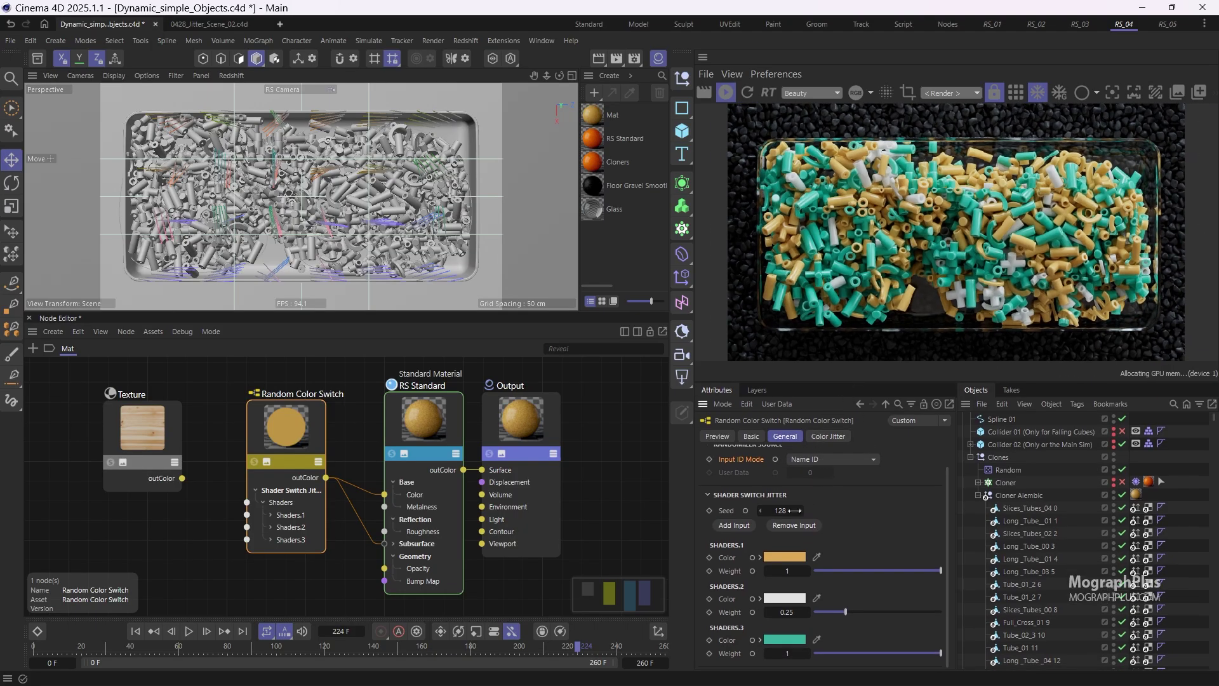
pyautogui.scroll(1, 760, 463)
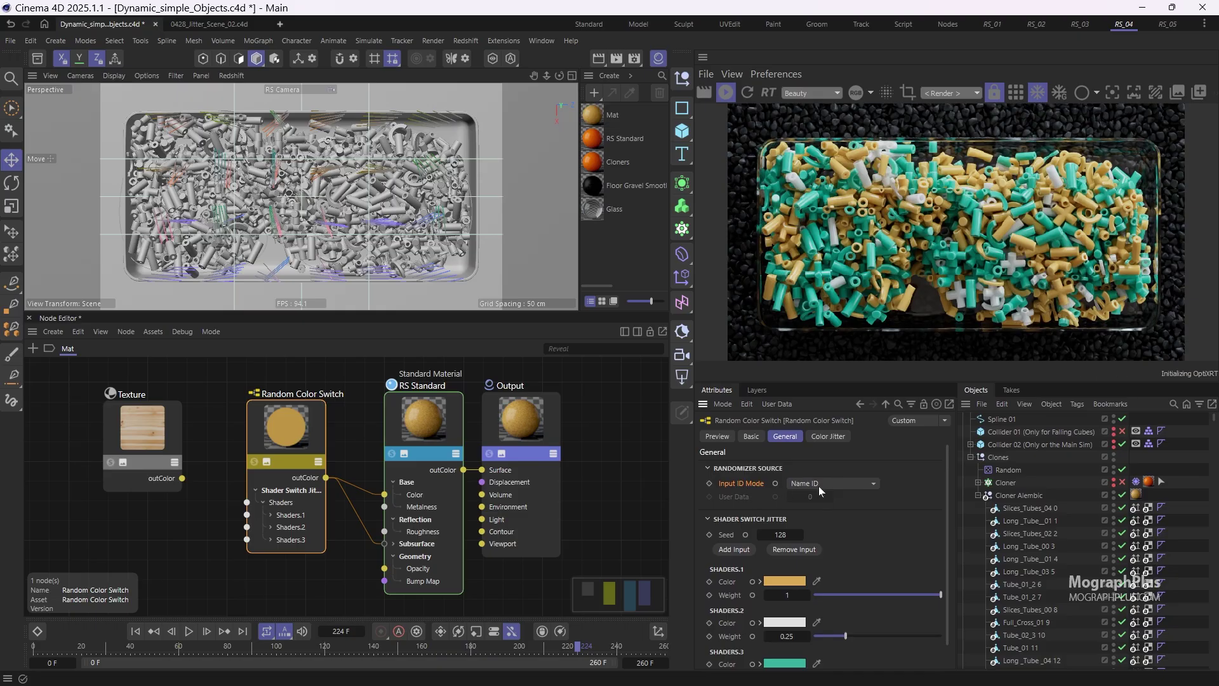
pyautogui.click(1014, 495)
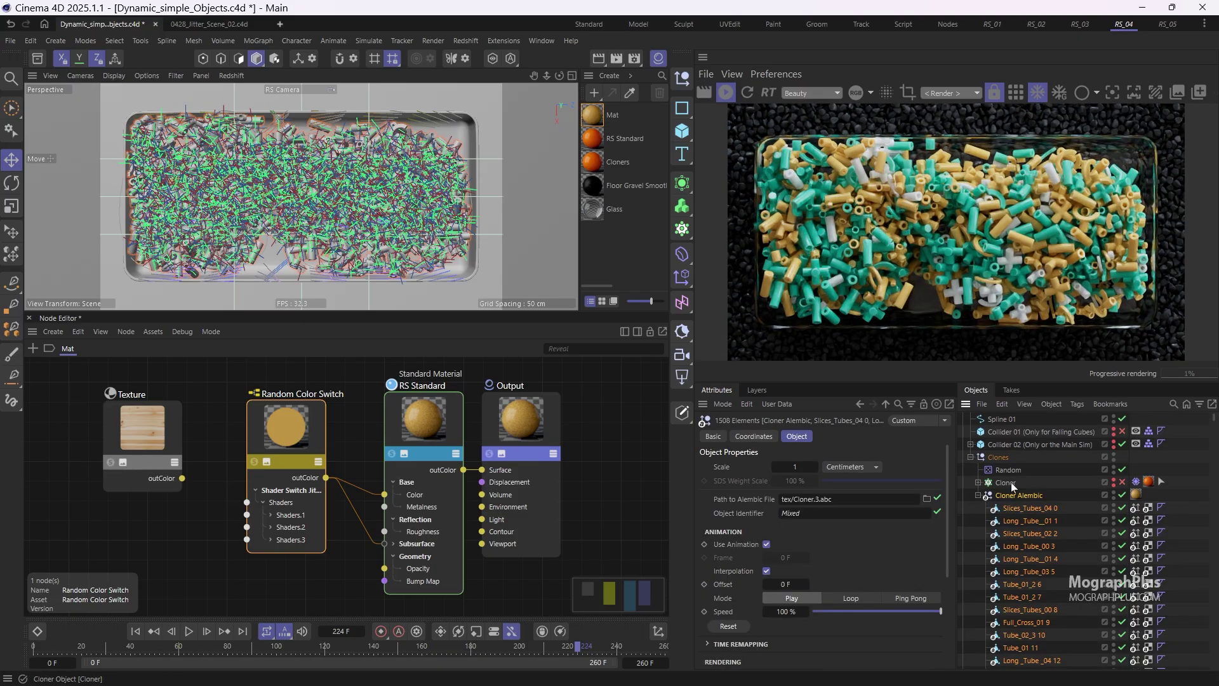
pyautogui.click(1011, 483)
pyautogui.middleClick(1023, 496)
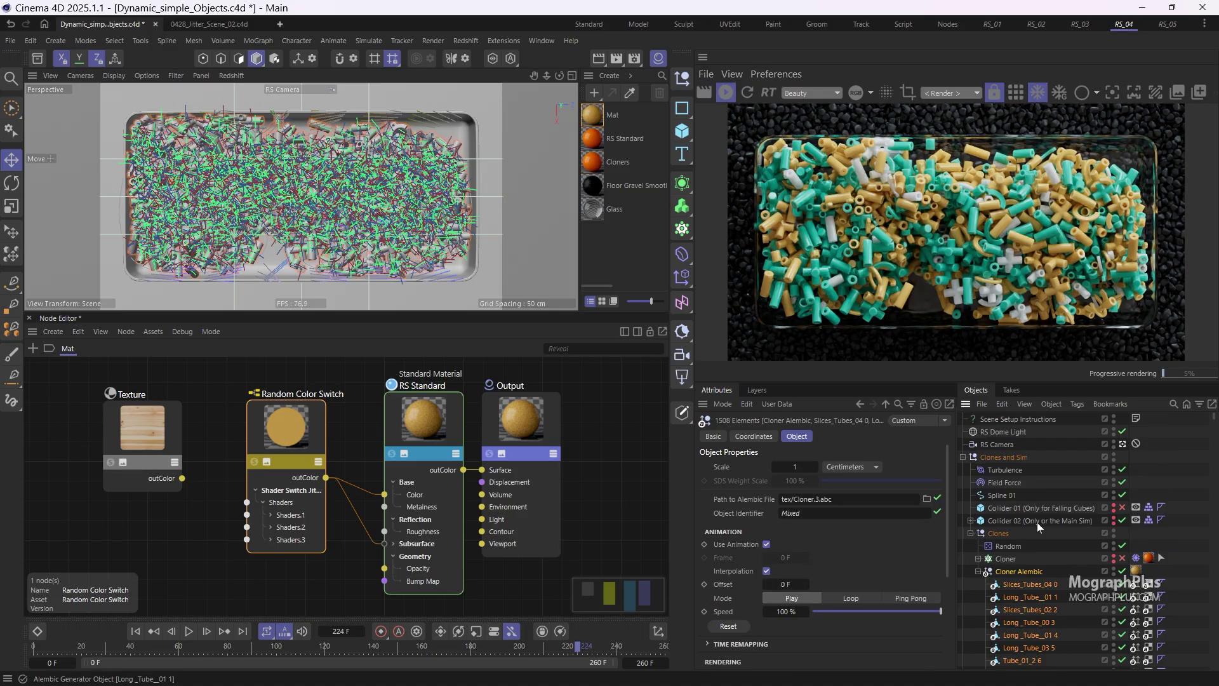
pyautogui.scroll(-3, 1038, 522)
pyautogui.scroll(-20, 1038, 522)
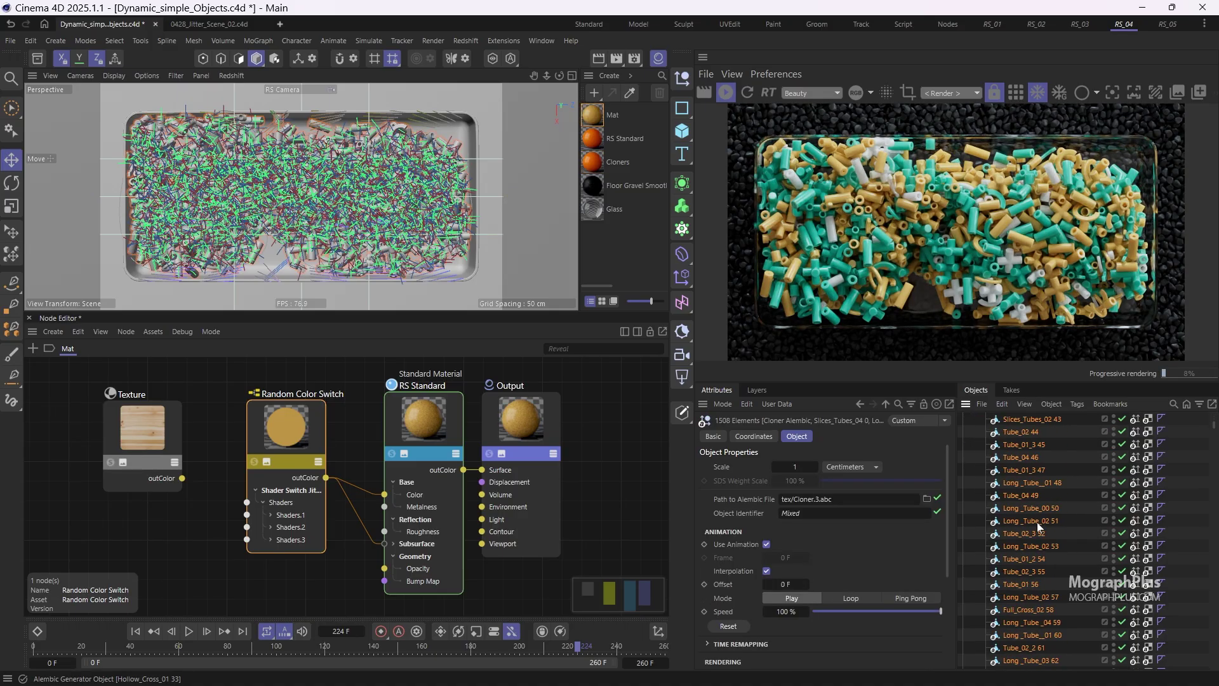
pyautogui.scroll(-20, 1038, 522)
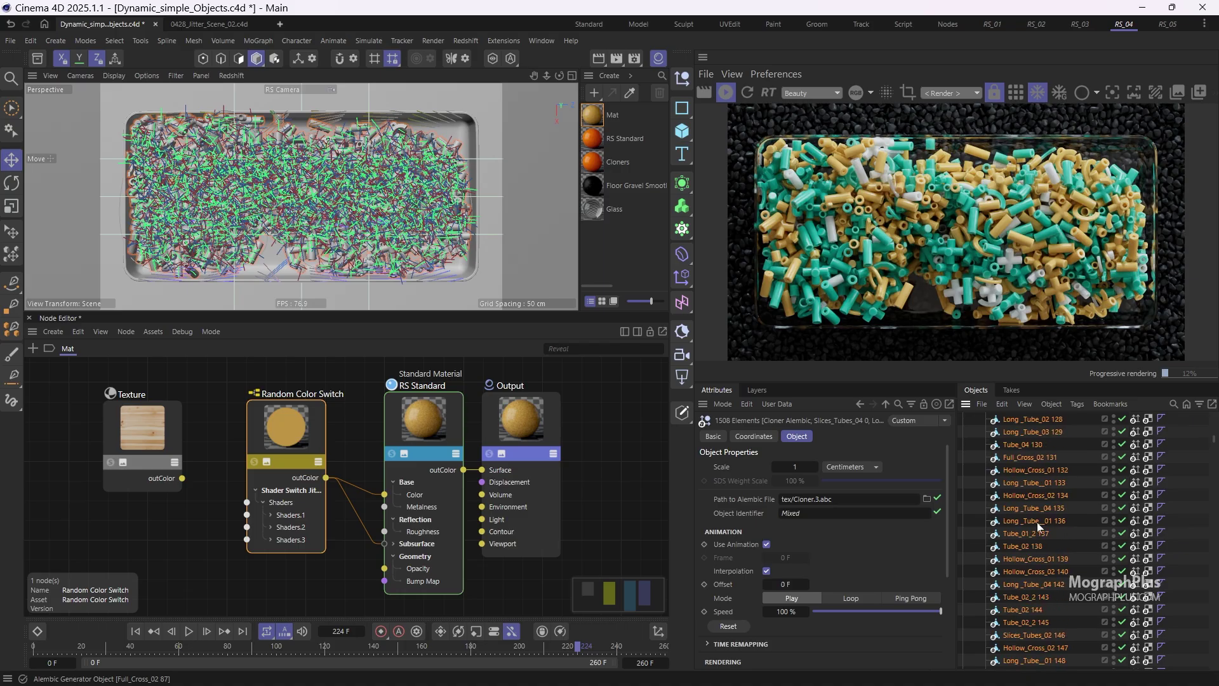
pyautogui.scroll(-6, 1038, 522)
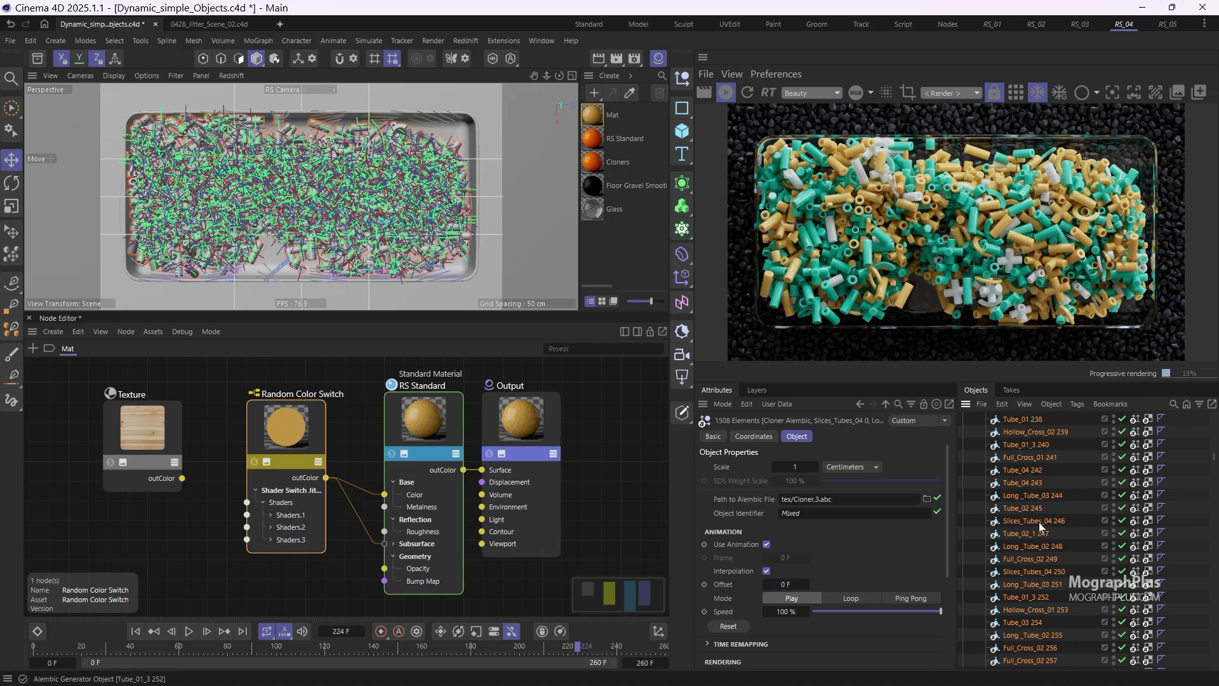
pyautogui.scroll(20, 1039, 521)
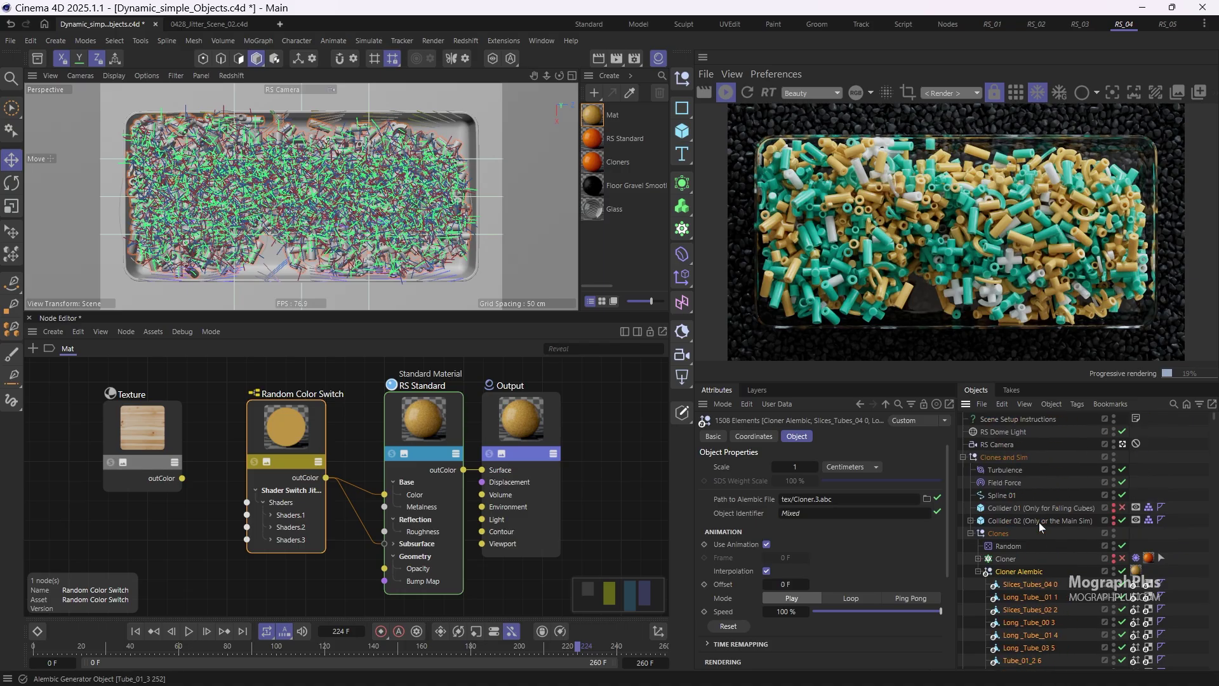
pyautogui.scroll(-2, 1039, 522)
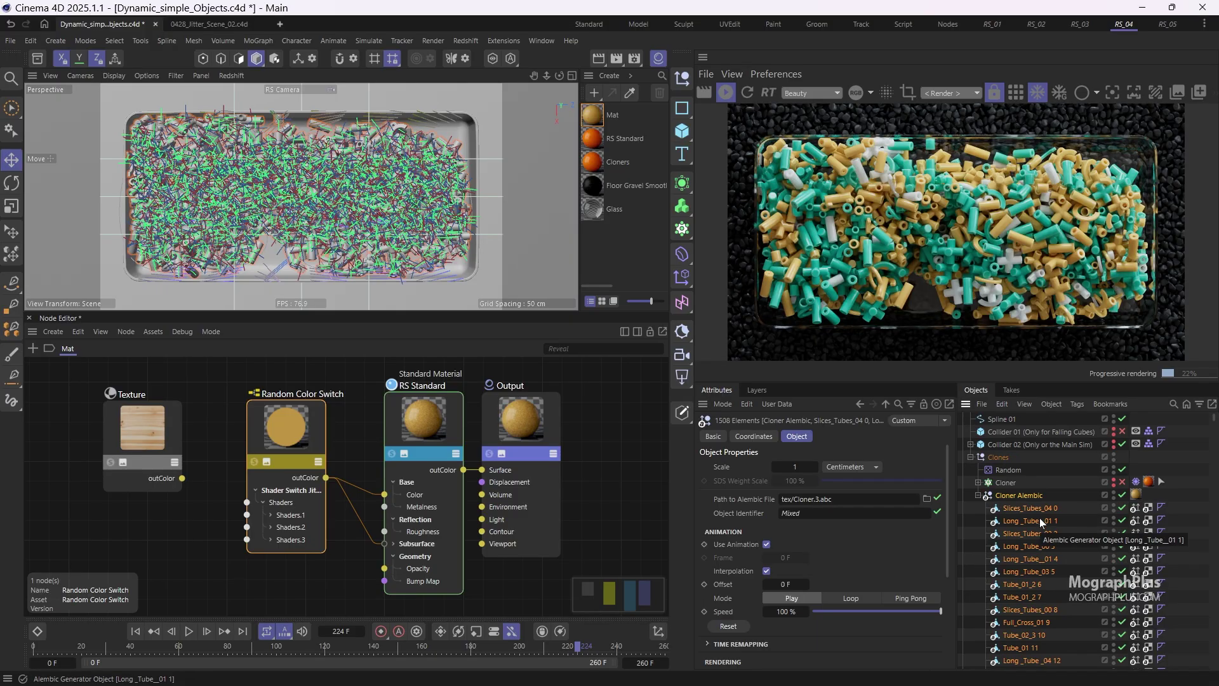
# Step: Disable Cloner Alembic, enable the grid Cloner and apply the Mat material to it
pyautogui.click(1019, 496)
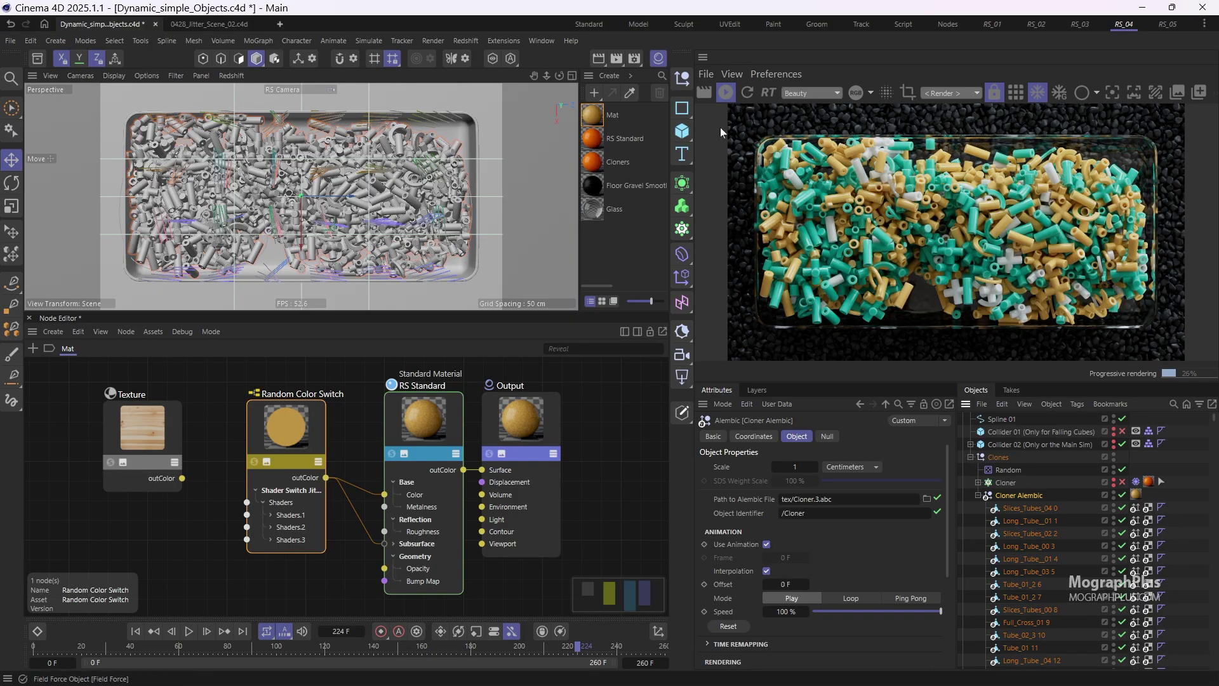
pyautogui.click(1123, 495)
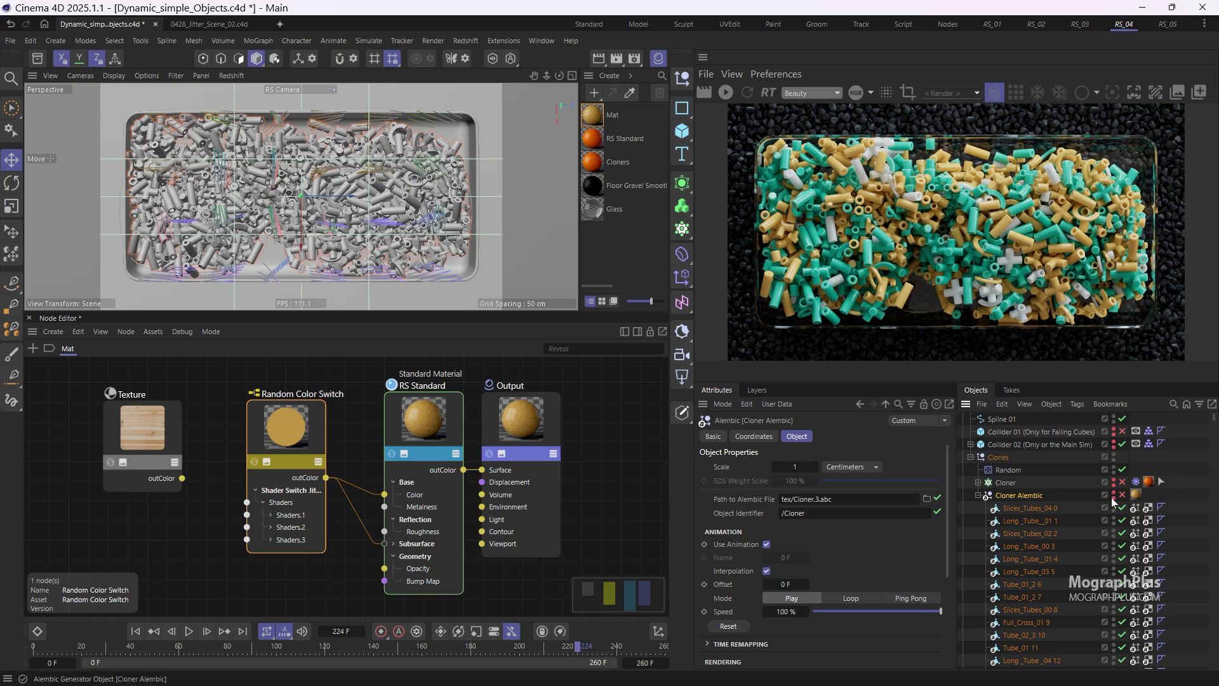
pyautogui.click(51, 646)
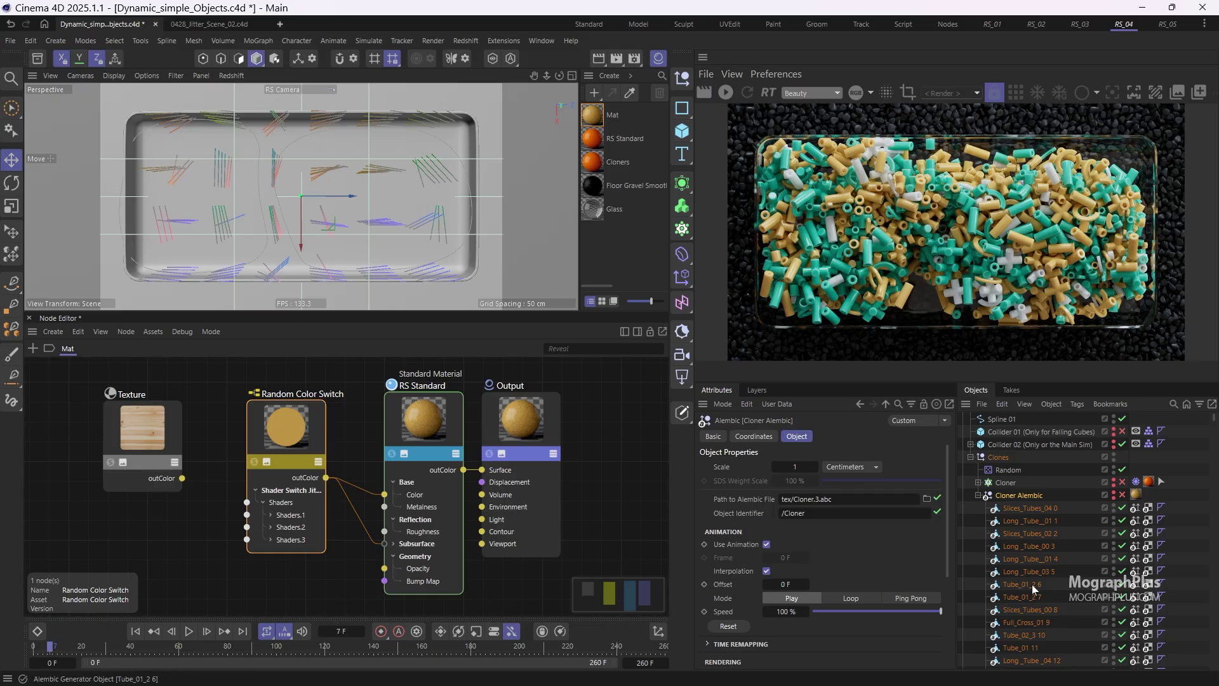
pyautogui.click(1121, 483)
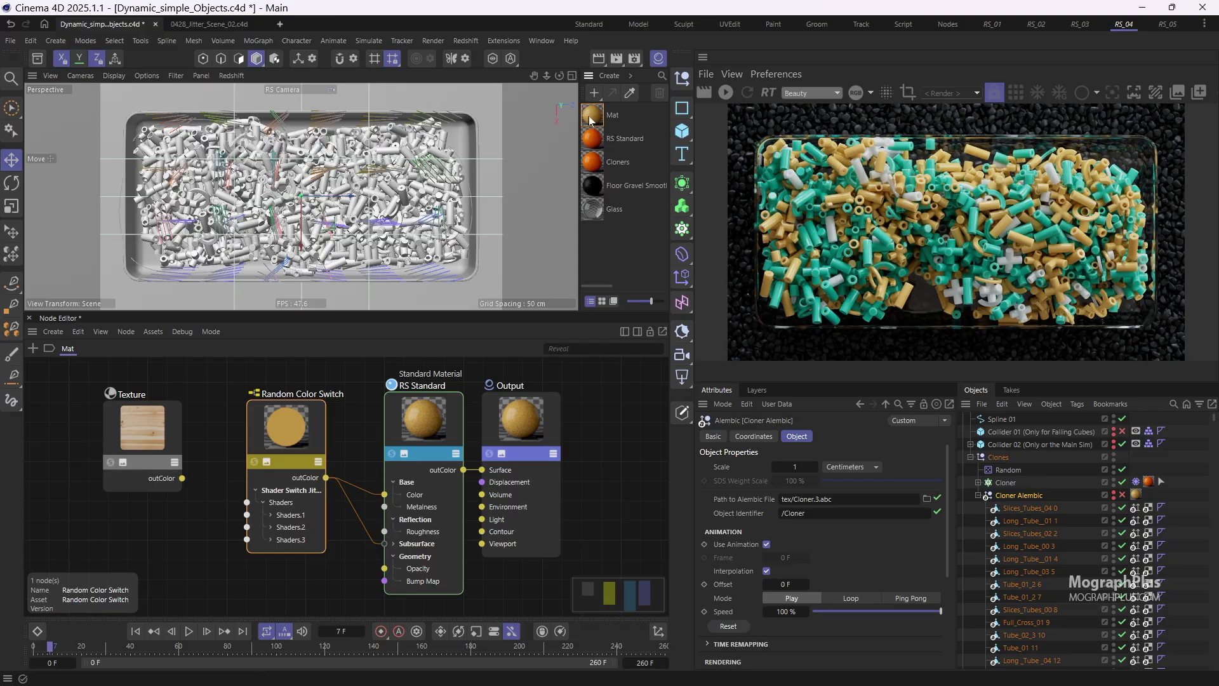
pyautogui.moveTo(1140, 483); pyautogui.dragTo(1147, 481)
# Step: Restart the Redshift IPR, return the timeline to frame 0 and check the Cloner's settings
pyautogui.click(726, 93)
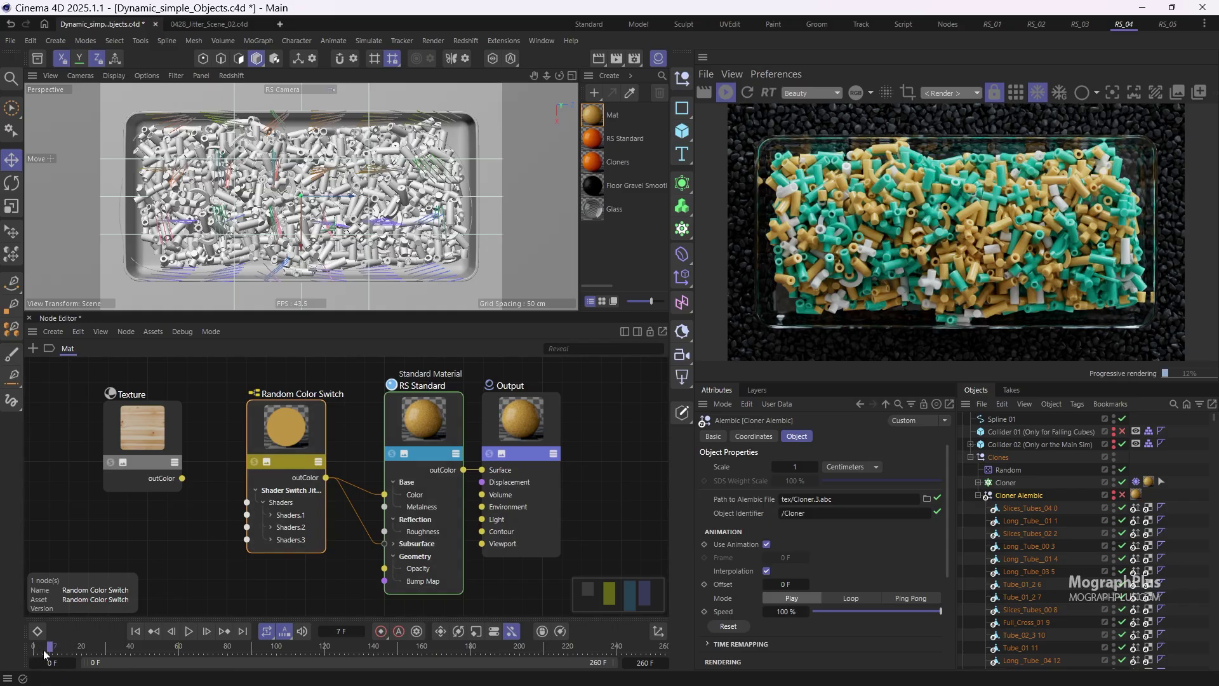
pyautogui.moveTo(45, 654); pyautogui.dragTo(33, 654)
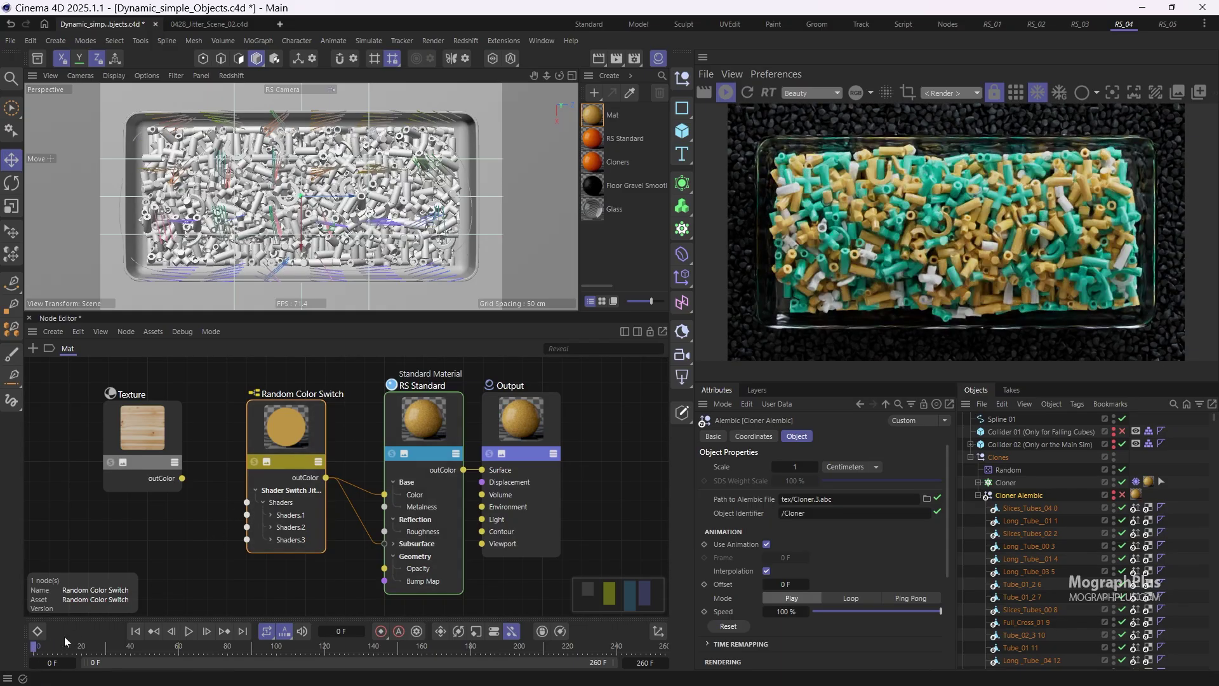
pyautogui.click(1008, 483)
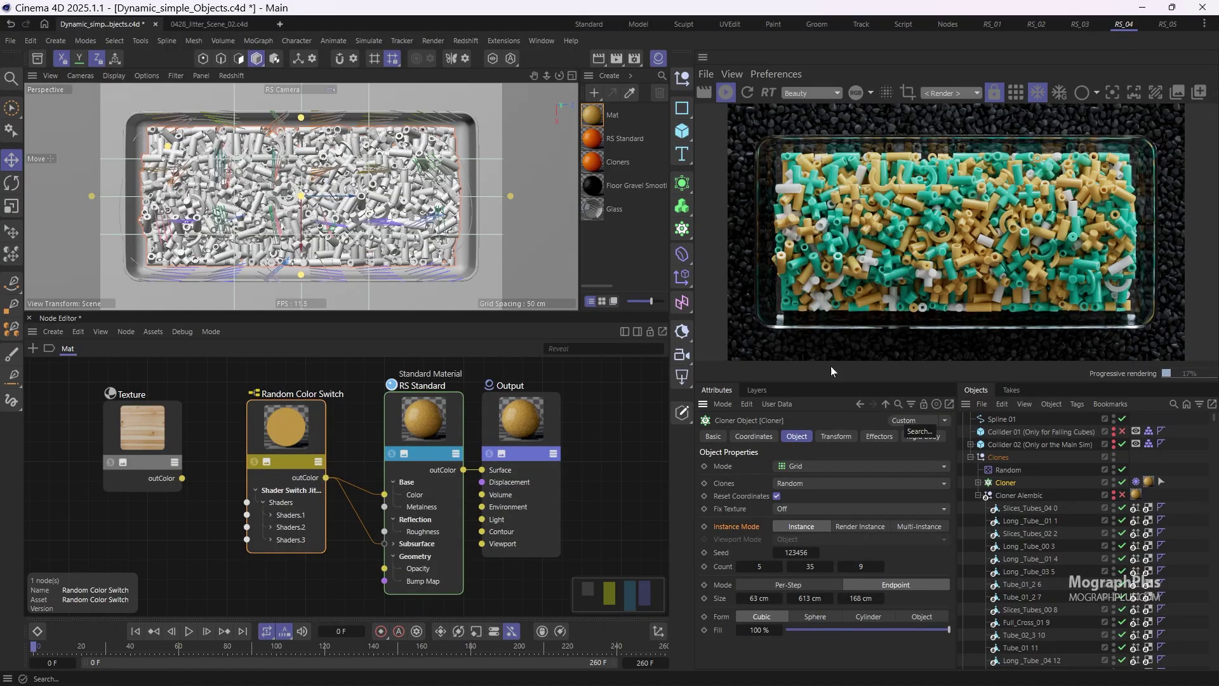
pyautogui.click(725, 96)
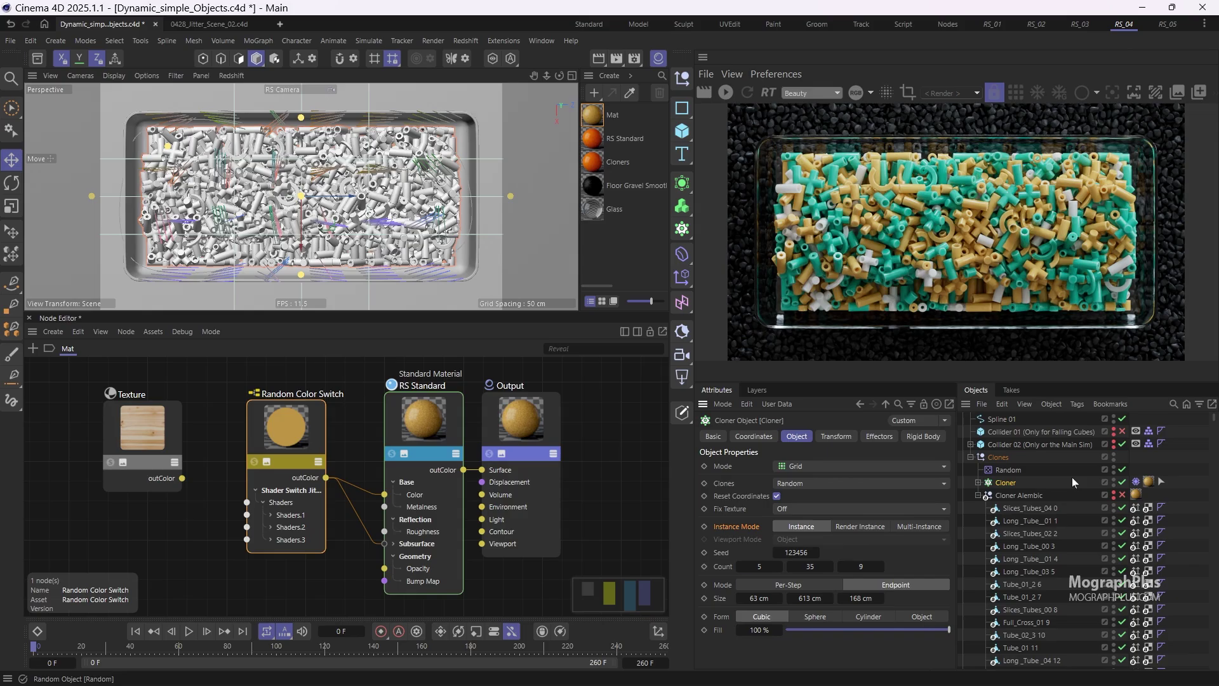
pyautogui.click(1122, 482)
pyautogui.click(1122, 495)
pyautogui.click(1122, 495)
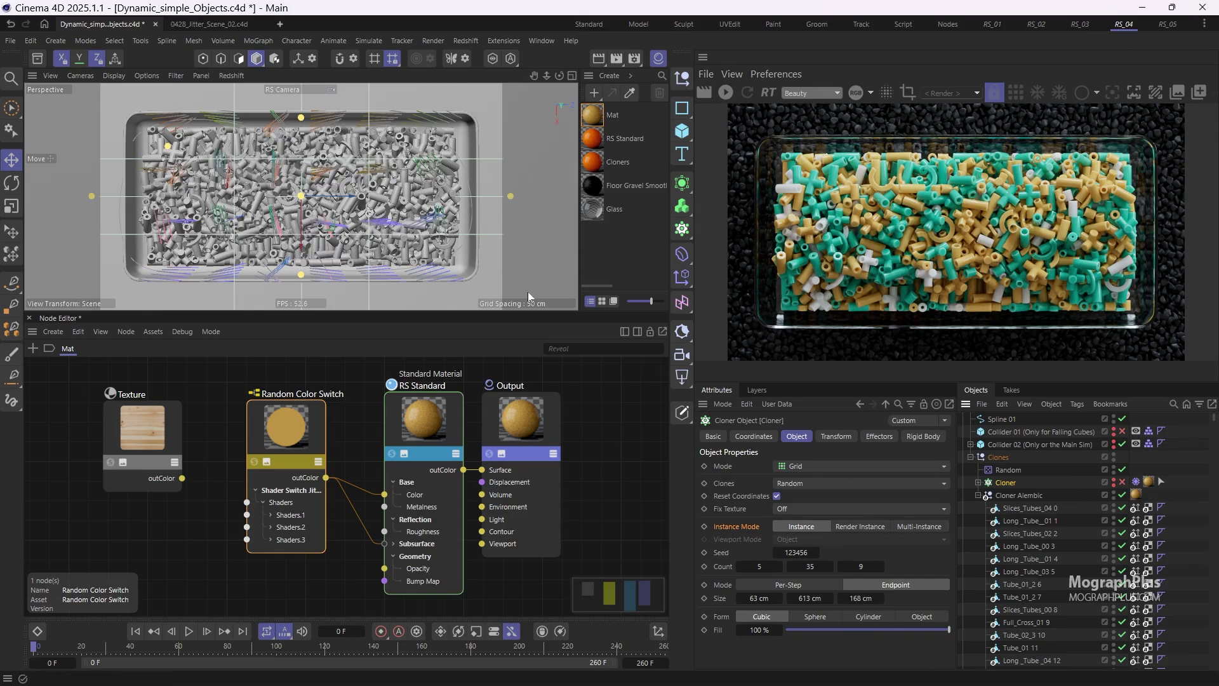
pyautogui.click(464, 650)
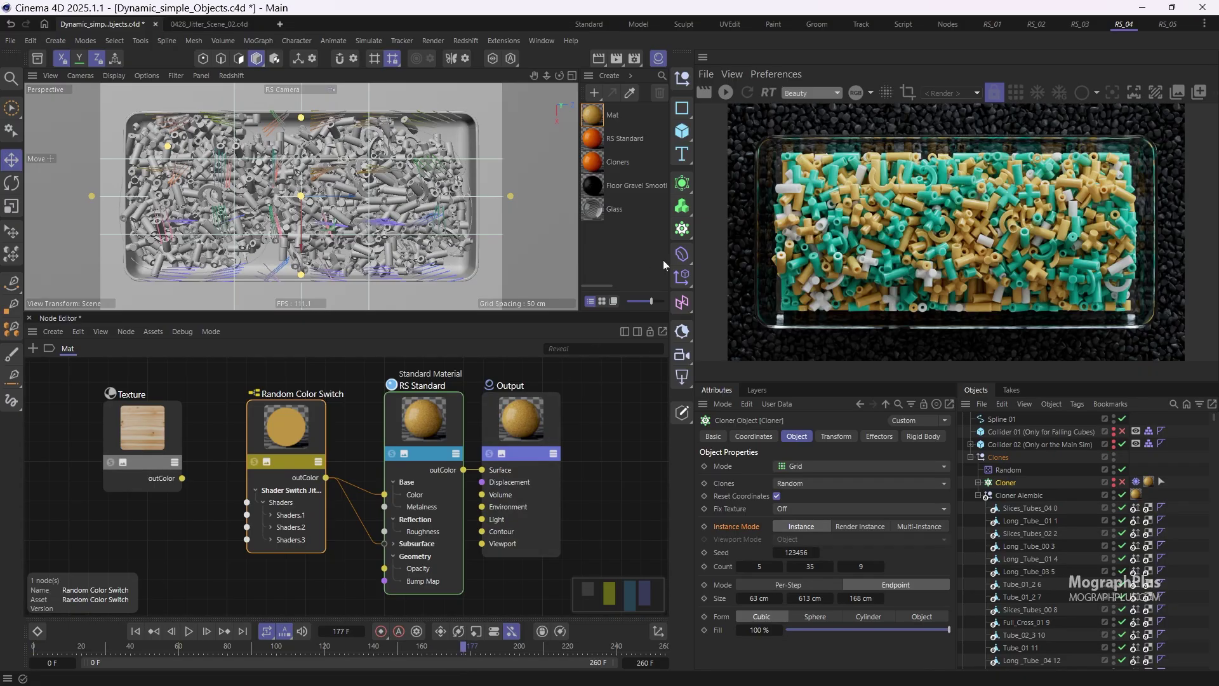
pyautogui.click(268, 432)
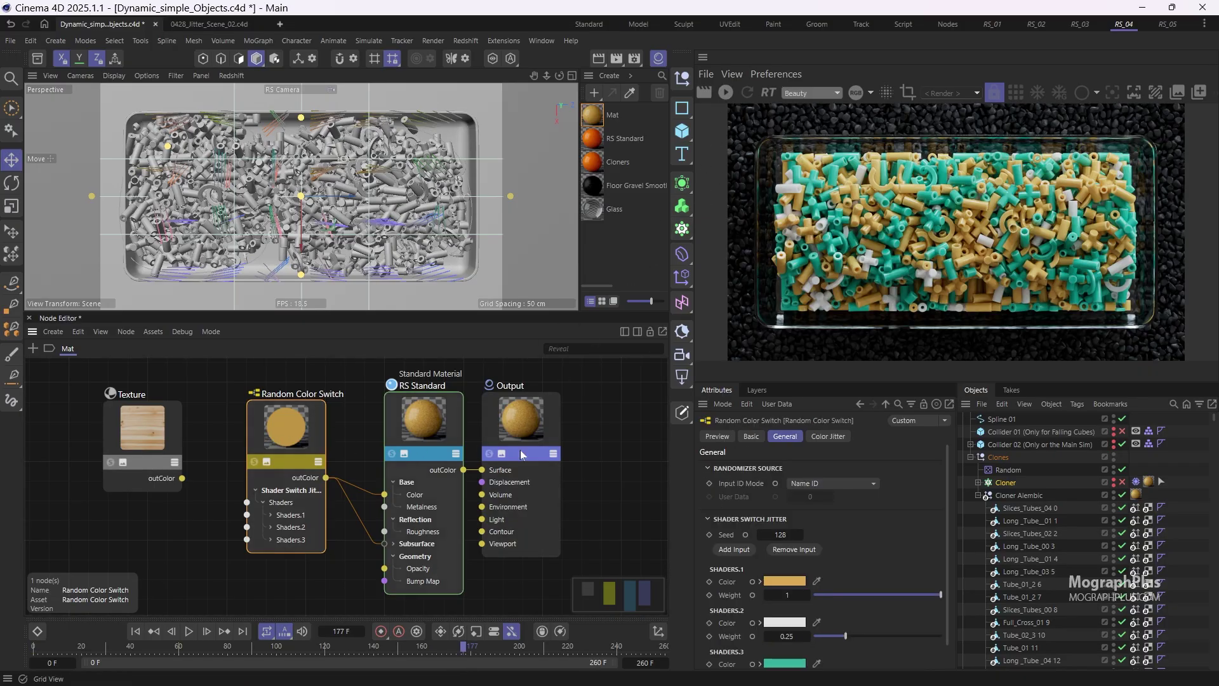
pyautogui.click(848, 482)
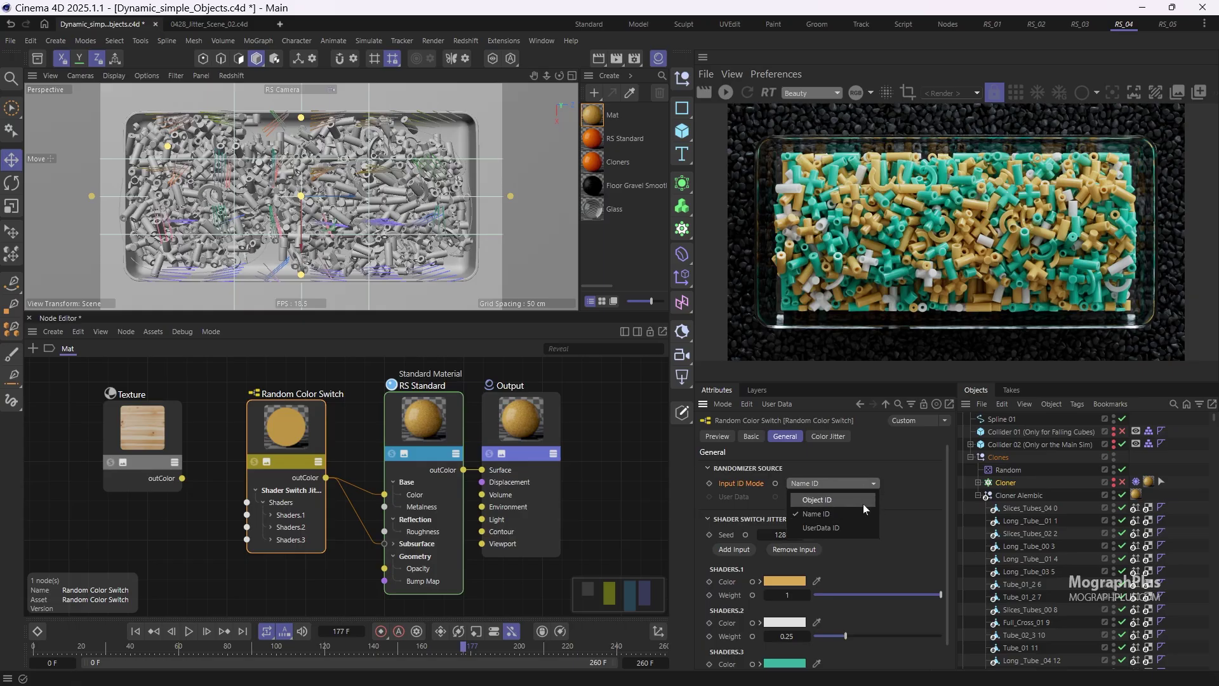
pyautogui.rightClick(1026, 507)
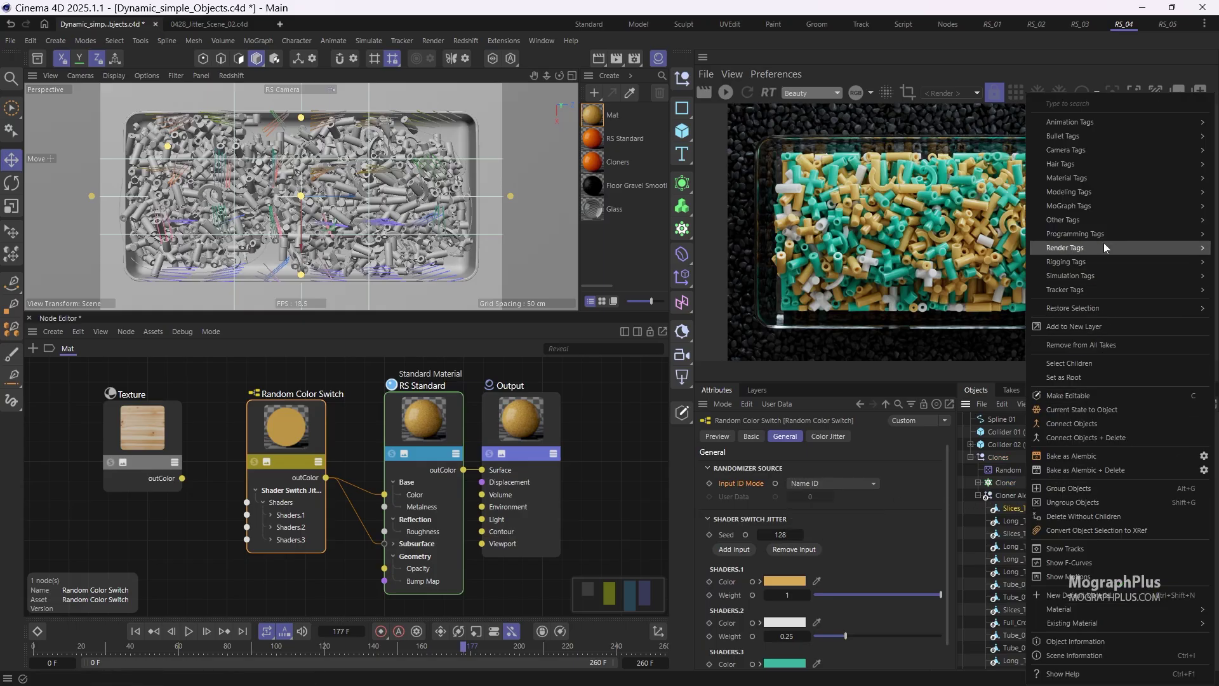
pyautogui.moveTo(1103, 242)
pyautogui.click(981, 298)
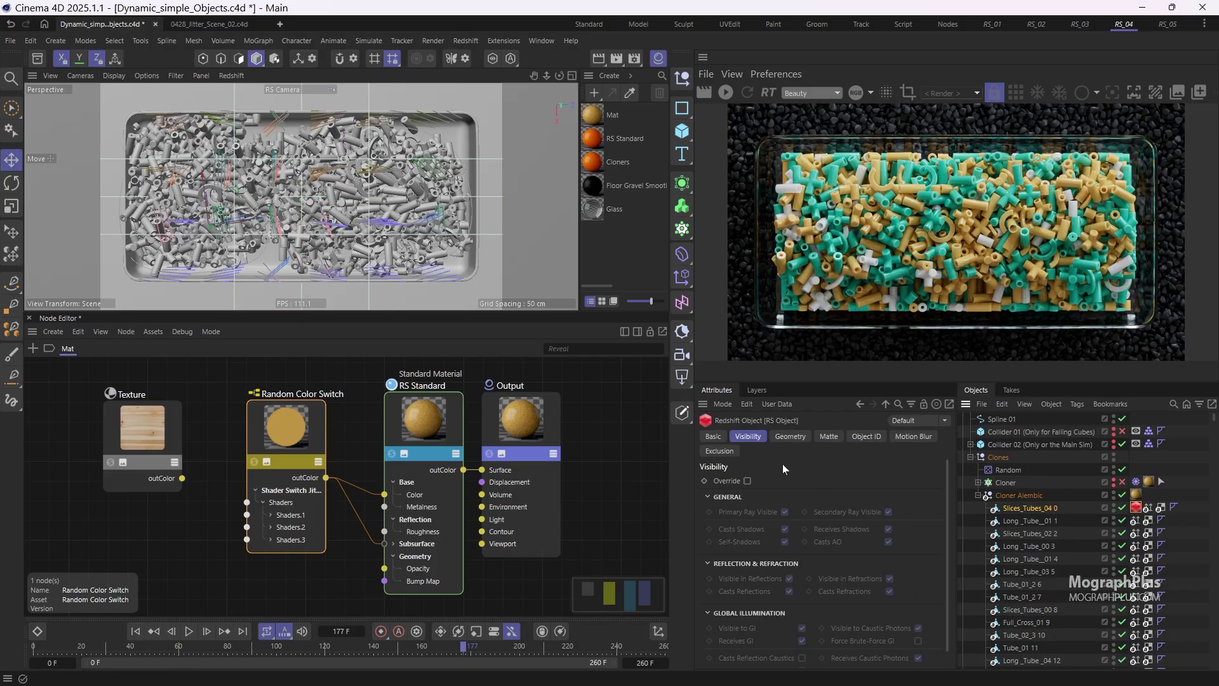
pyautogui.click(859, 436)
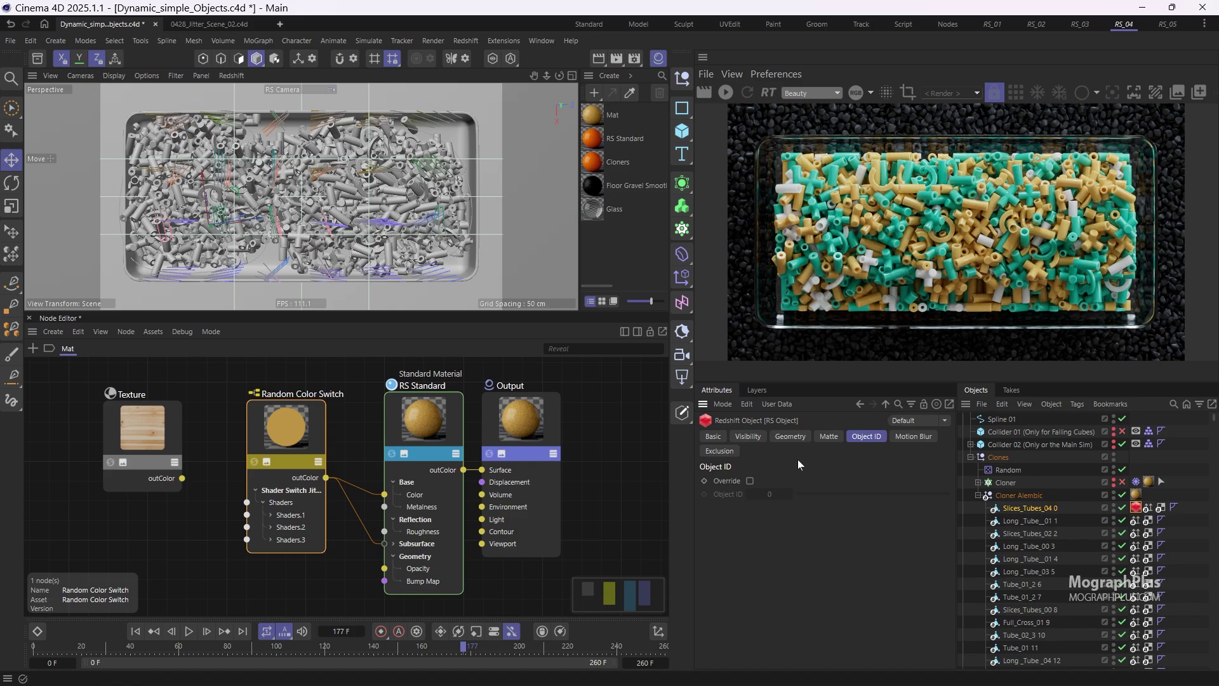
pyautogui.click(751, 480)
pyautogui.moveTo(799, 497); pyautogui.dragTo(813, 498)
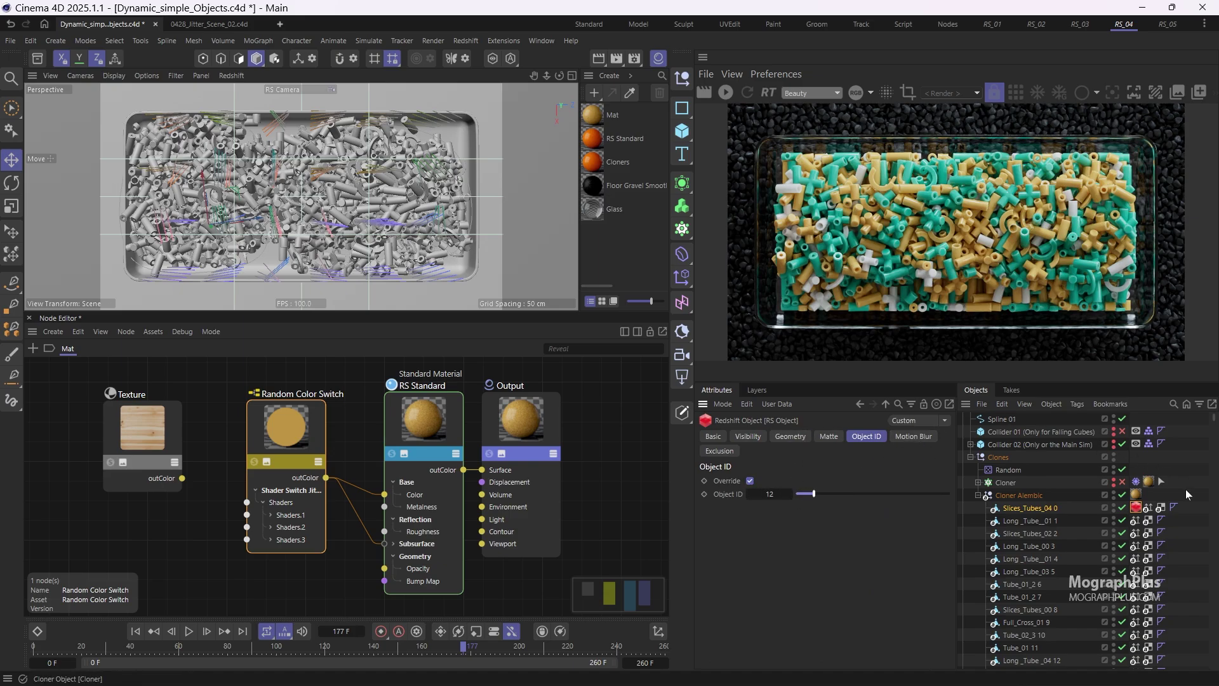
pyautogui.click(1147, 508)
pyautogui.click(1136, 507)
pyautogui.press('Delete')
# Step: Switch the Random Color Switch's Input ID Mode to UserData ID and inspect Cloner Alembic
pyautogui.click(265, 455)
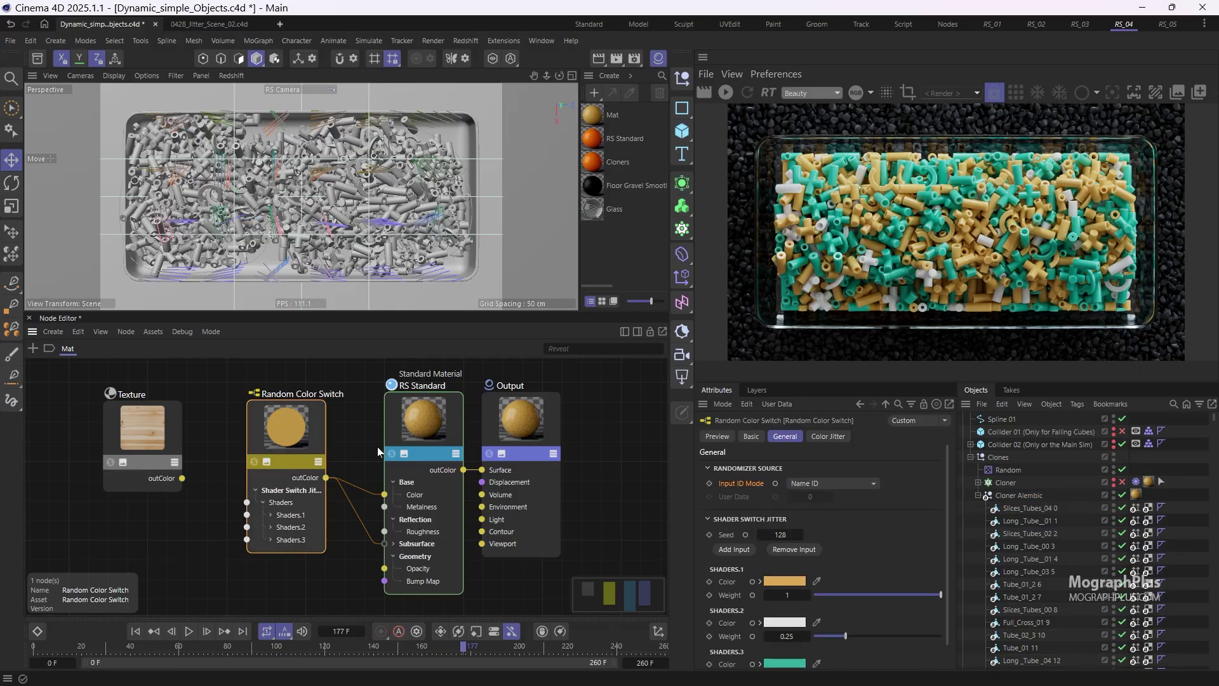
pyautogui.click(825, 483)
pyautogui.click(836, 525)
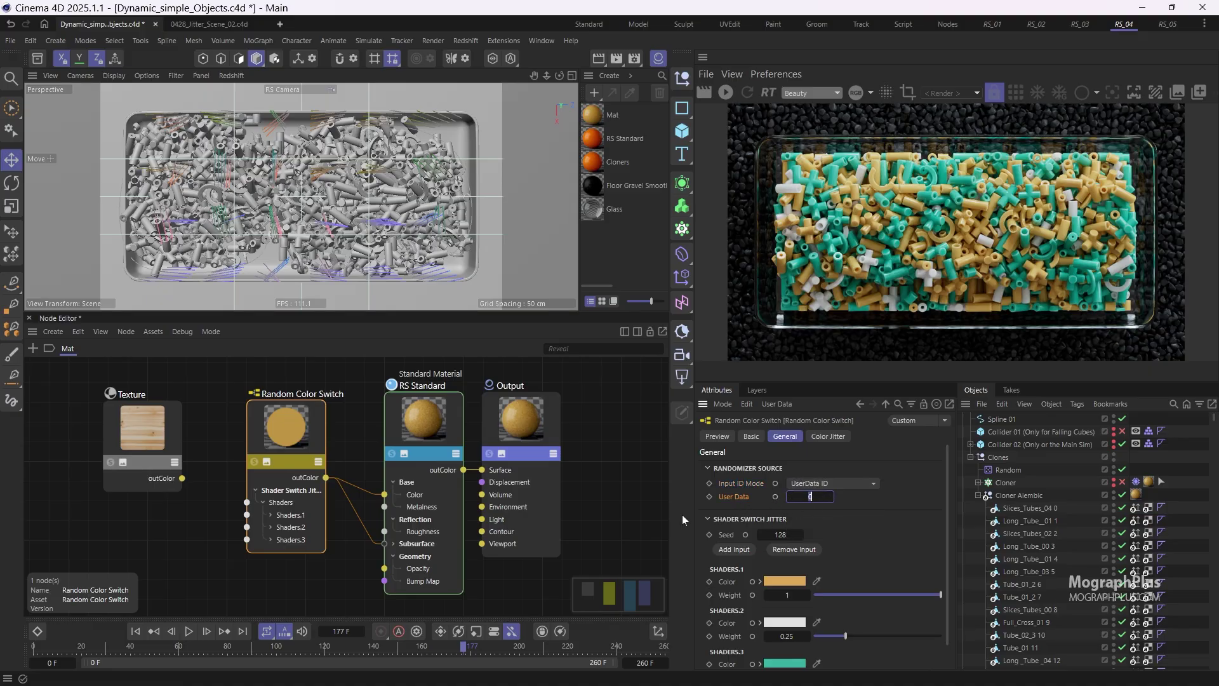
pyautogui.click(978, 495)
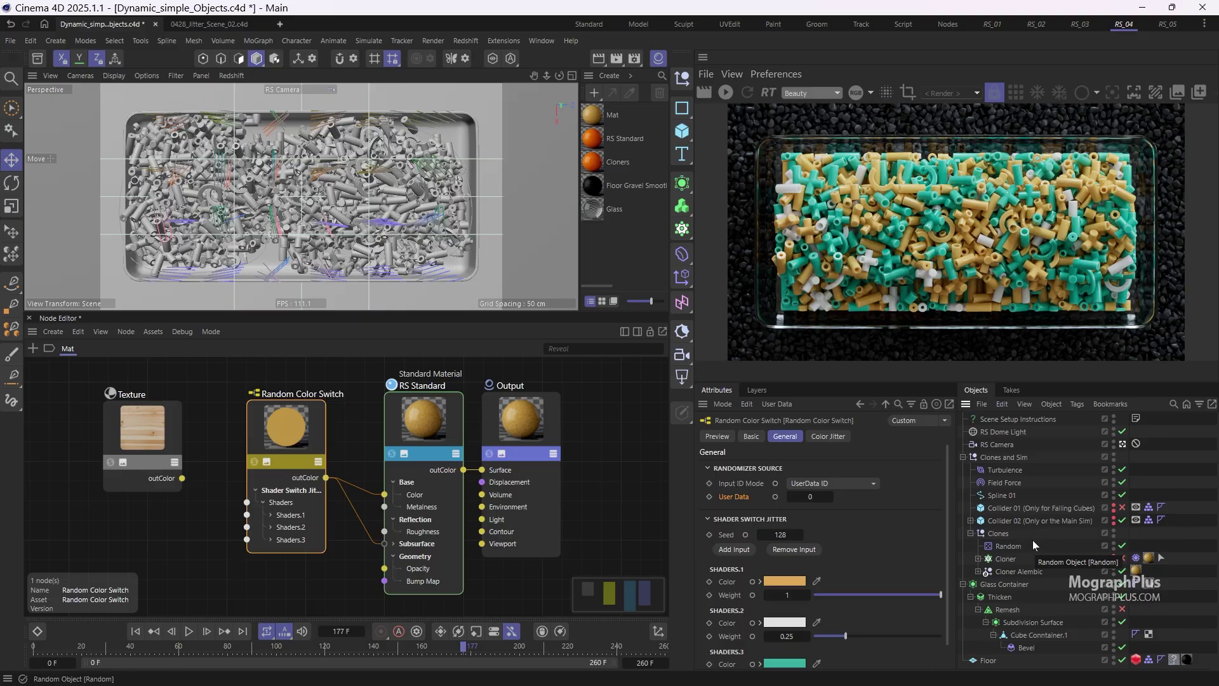
pyautogui.click(963, 584)
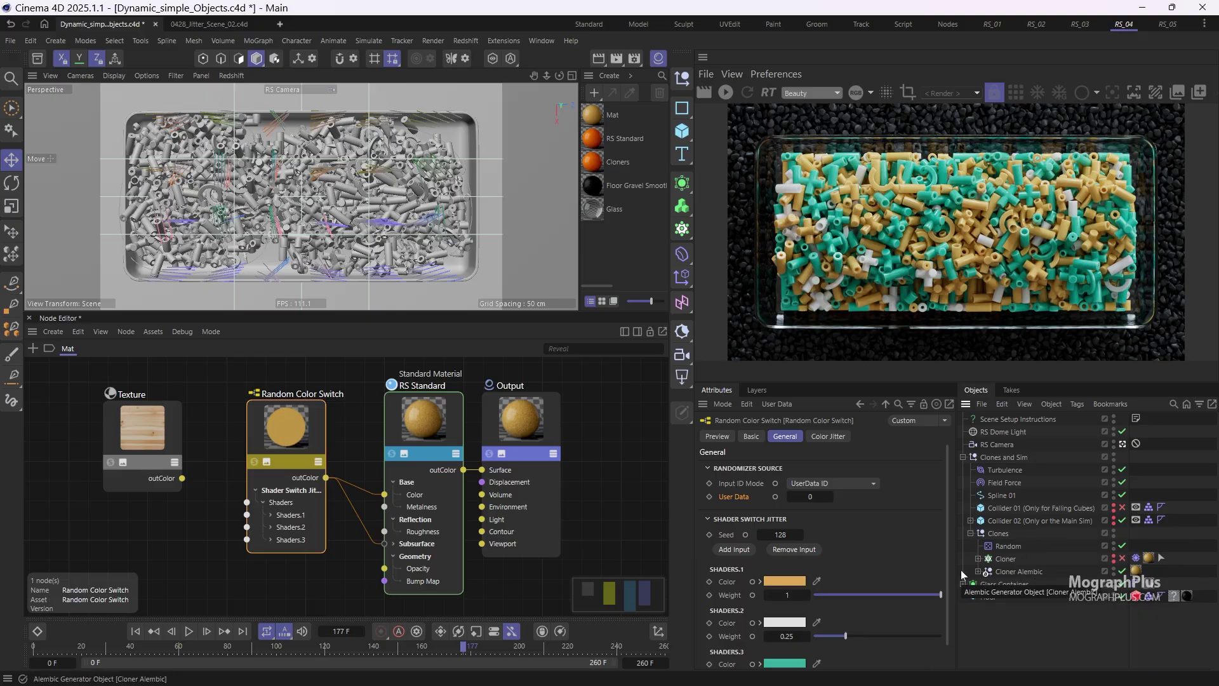
pyautogui.click(1018, 572)
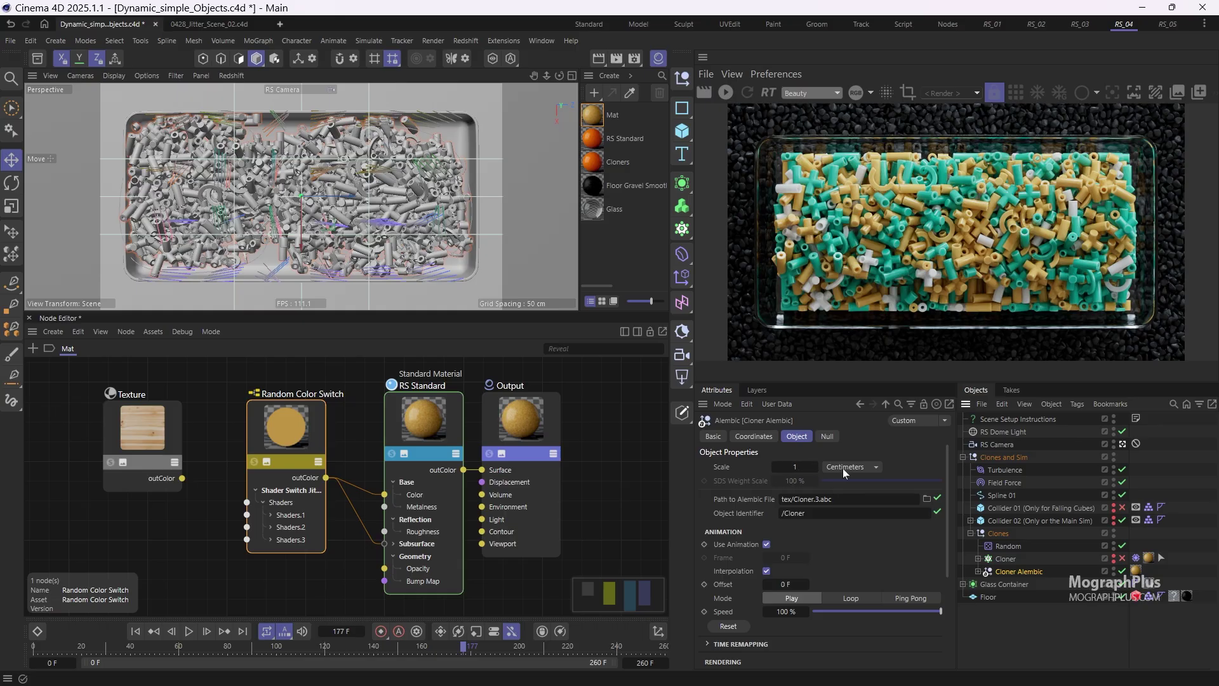
# Step: Revert Input ID Mode to Name ID and set the Shaders.2 weight to 0.5
pyautogui.click(324, 426)
pyautogui.click(835, 485)
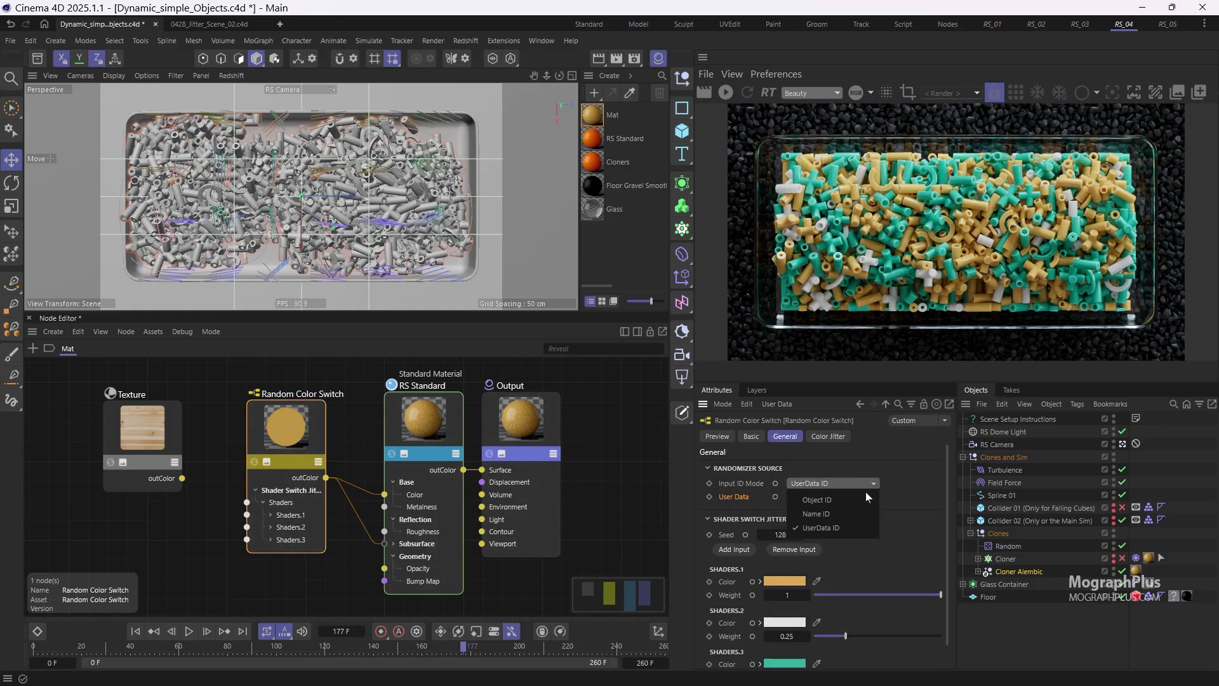
pyautogui.click(858, 509)
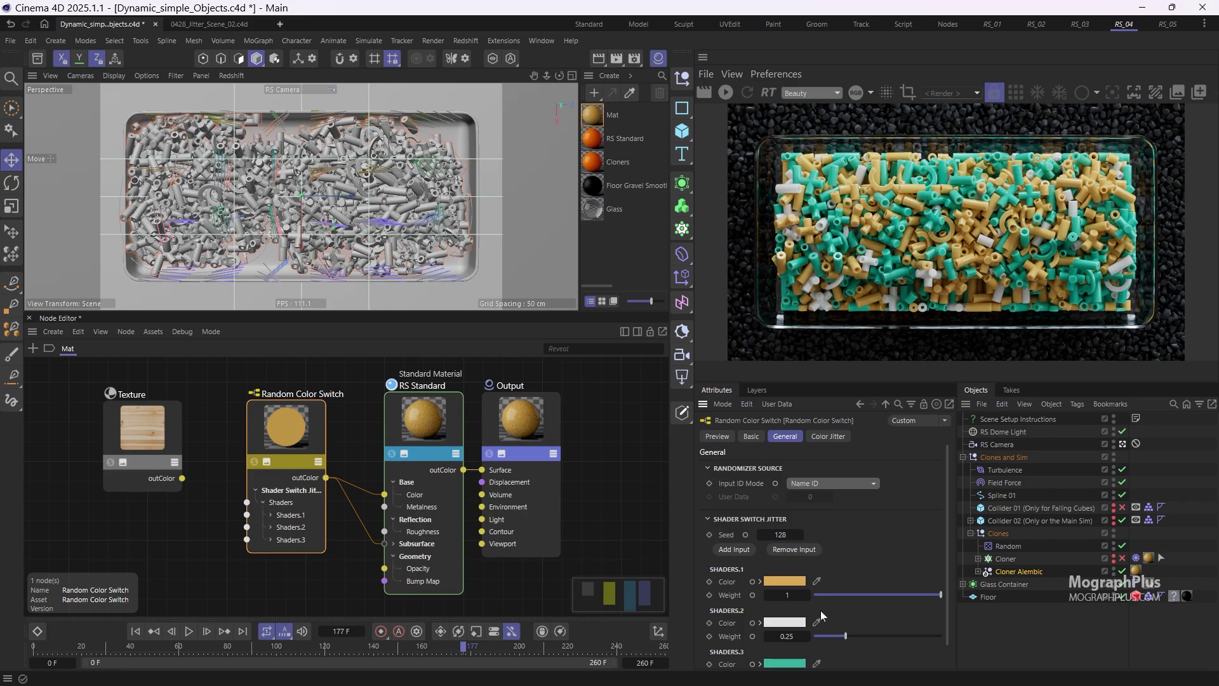
pyautogui.scroll(-1, 837, 579)
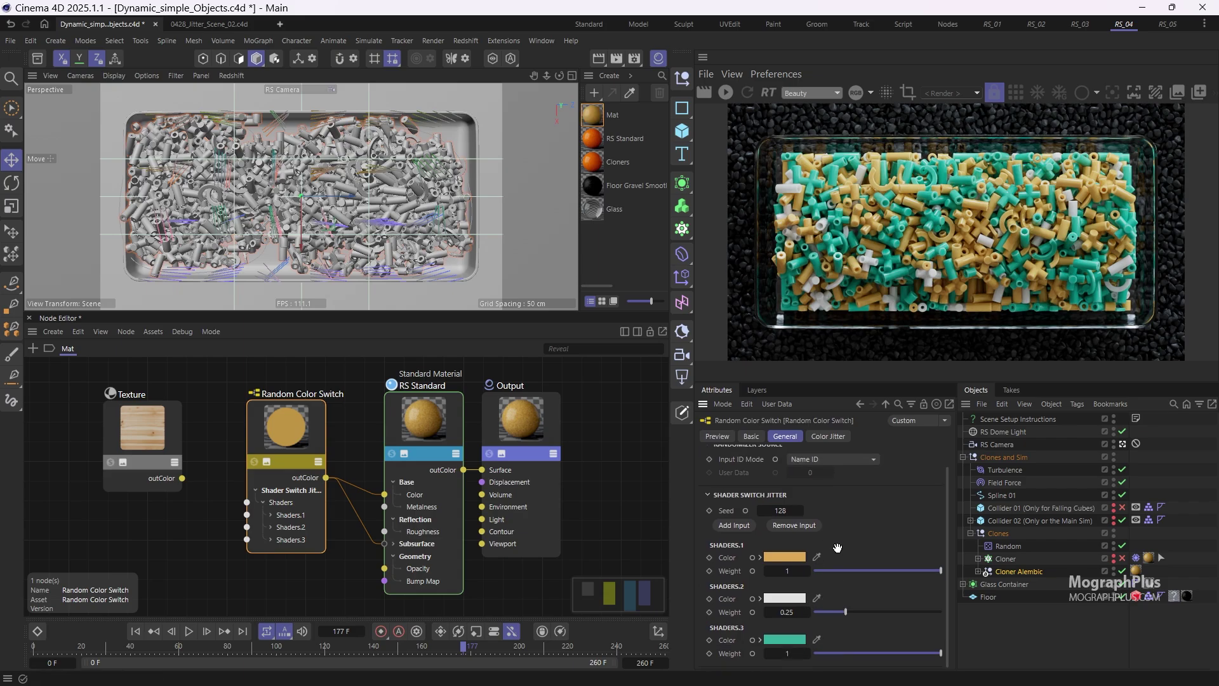
pyautogui.click(787, 570)
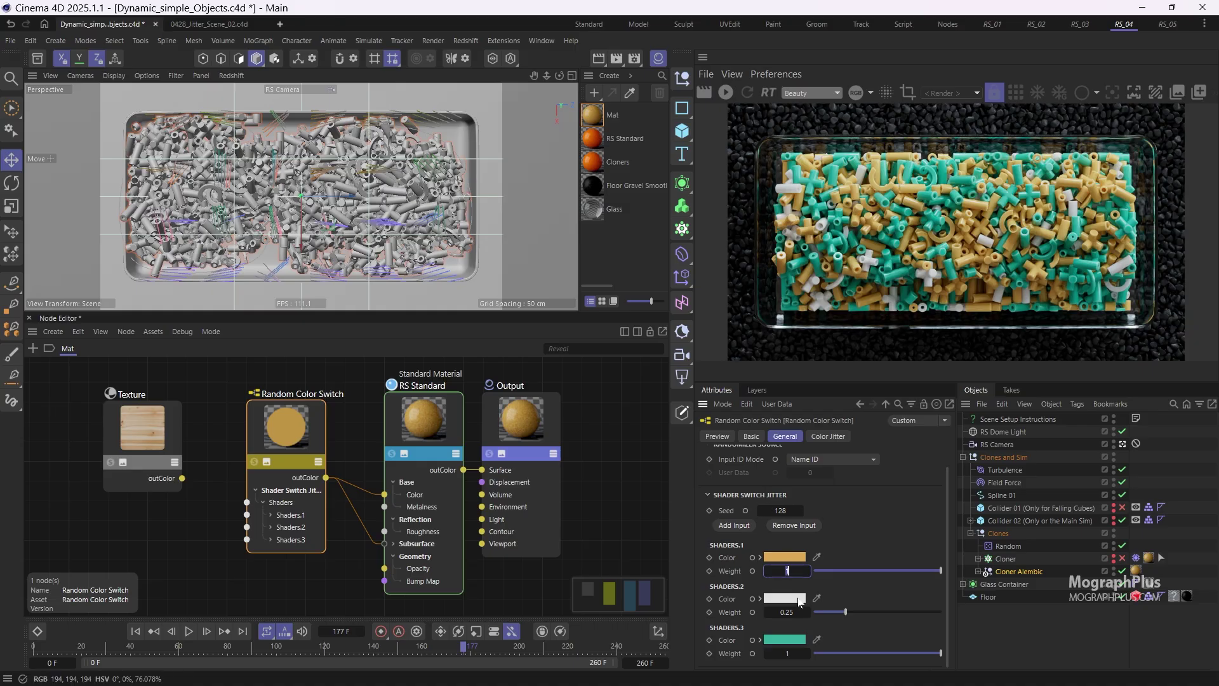
pyautogui.press('Tab')
pyautogui.write('0.5')
pyautogui.press('Return')
# Step: Enable Color Jitter on the Random Color Switch with Saturation and Value Variation Max at 0
pyautogui.click(726, 94)
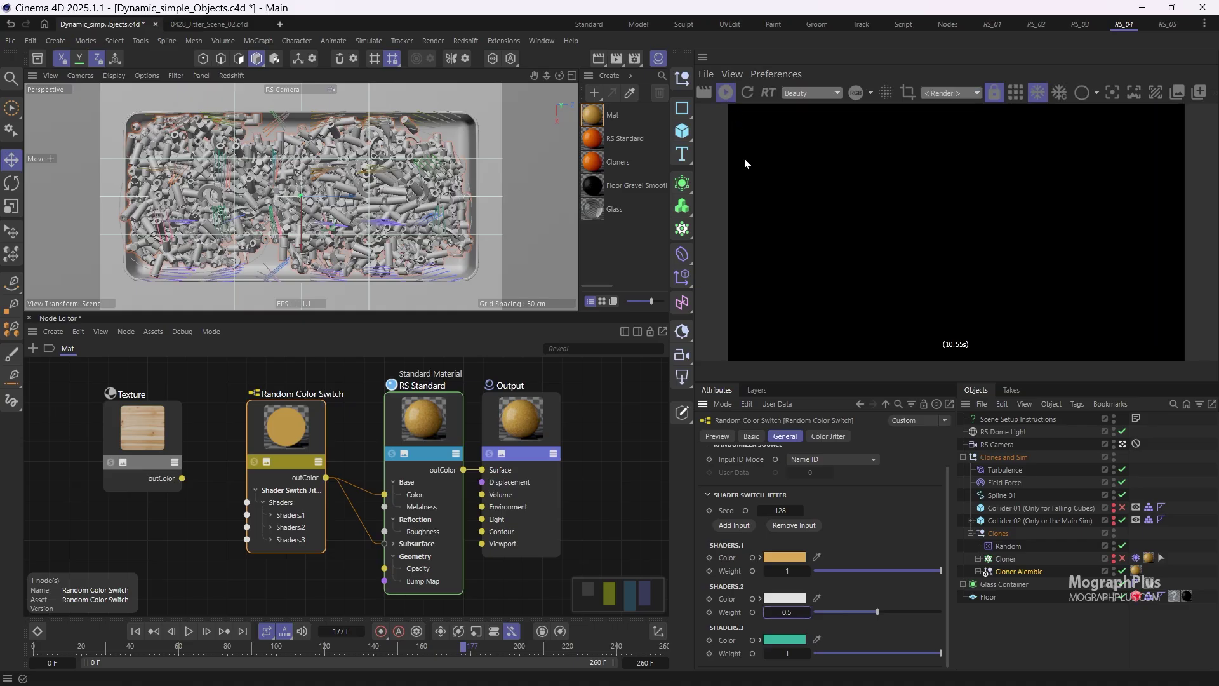
pyautogui.click(828, 436)
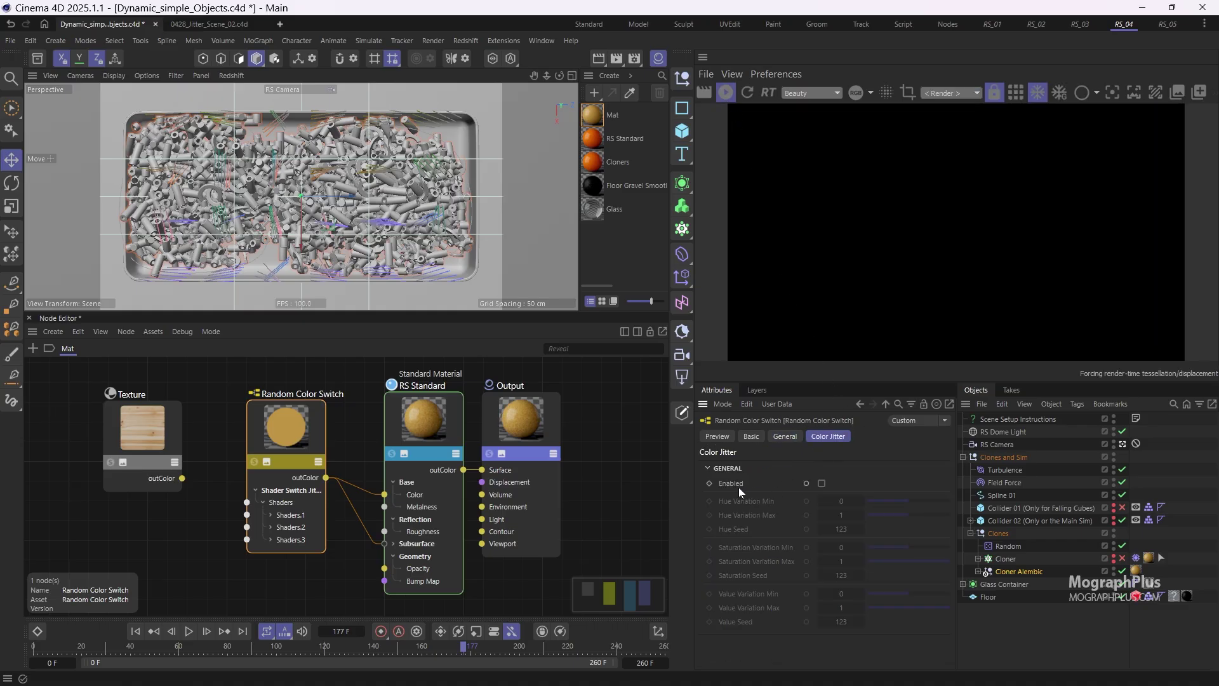
pyautogui.click(823, 485)
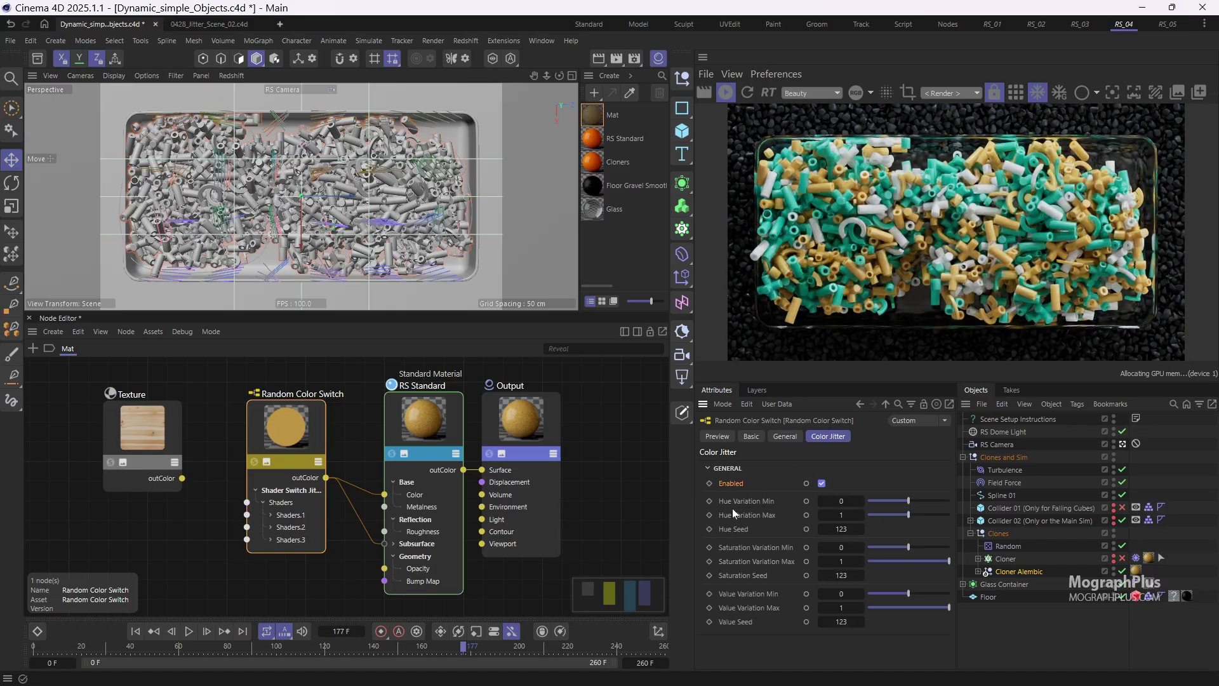
pyautogui.click(839, 561)
pyautogui.write('0')
pyautogui.click(841, 608)
pyautogui.write('0')
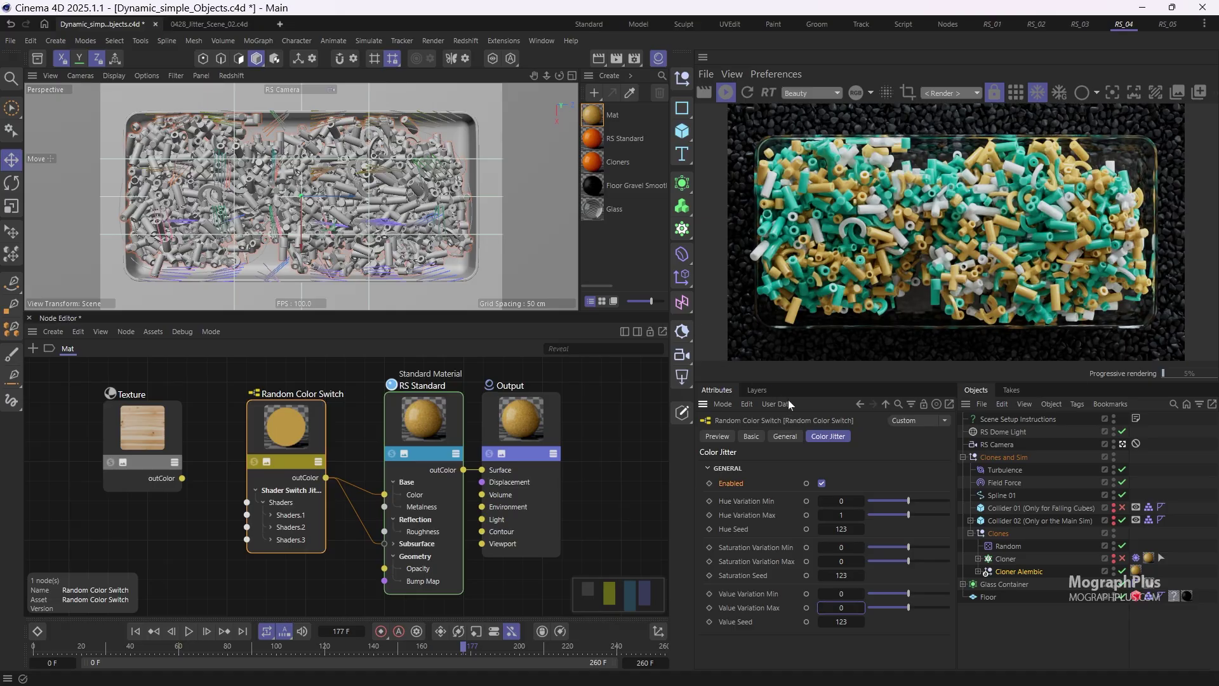
# Step: Raise Hue Variation Max through 50, 100, 200 to 360, and set Hue Variation Min to -360
pyautogui.click(841, 515)
pyautogui.write('50')
pyautogui.press('Return')
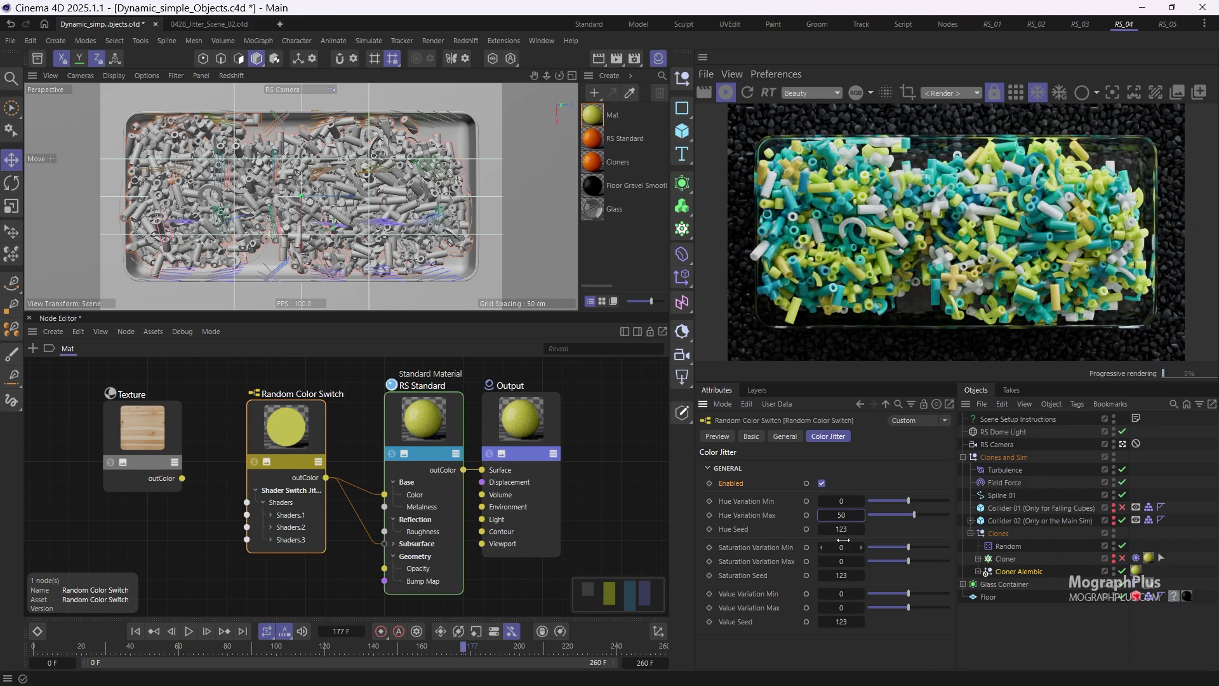
pyautogui.click(841, 515)
pyautogui.write('100')
pyautogui.press('Return')
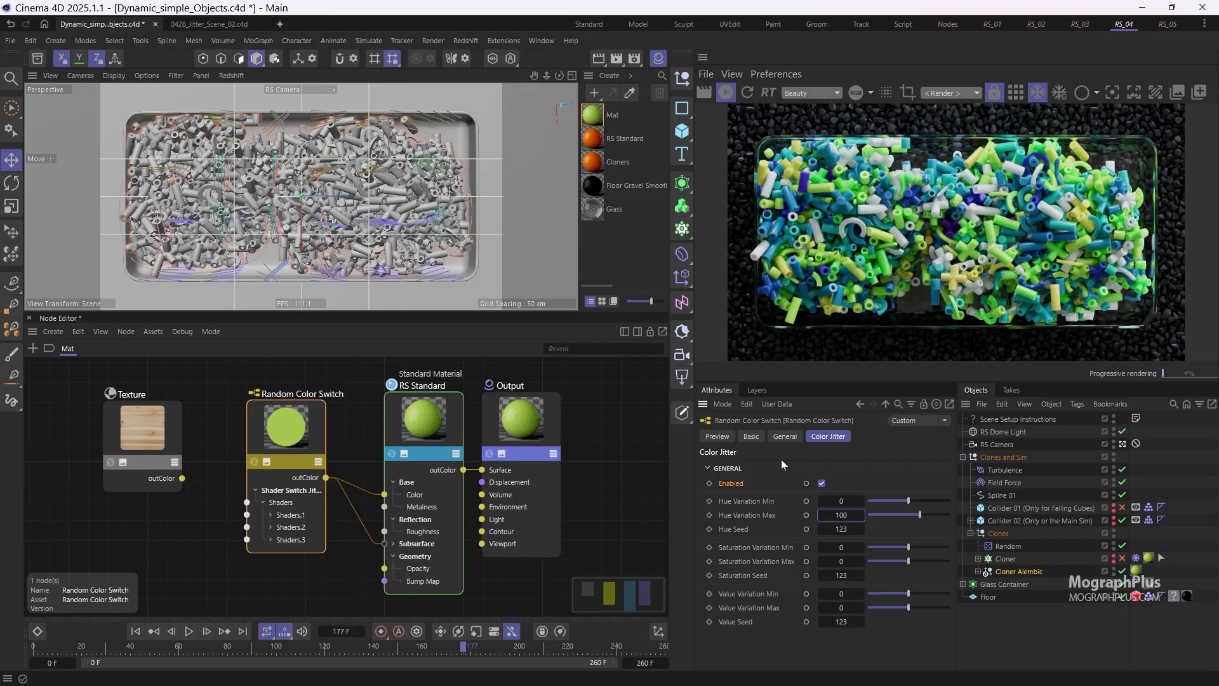
pyautogui.click(842, 515)
pyautogui.write('200')
pyautogui.press('Return')
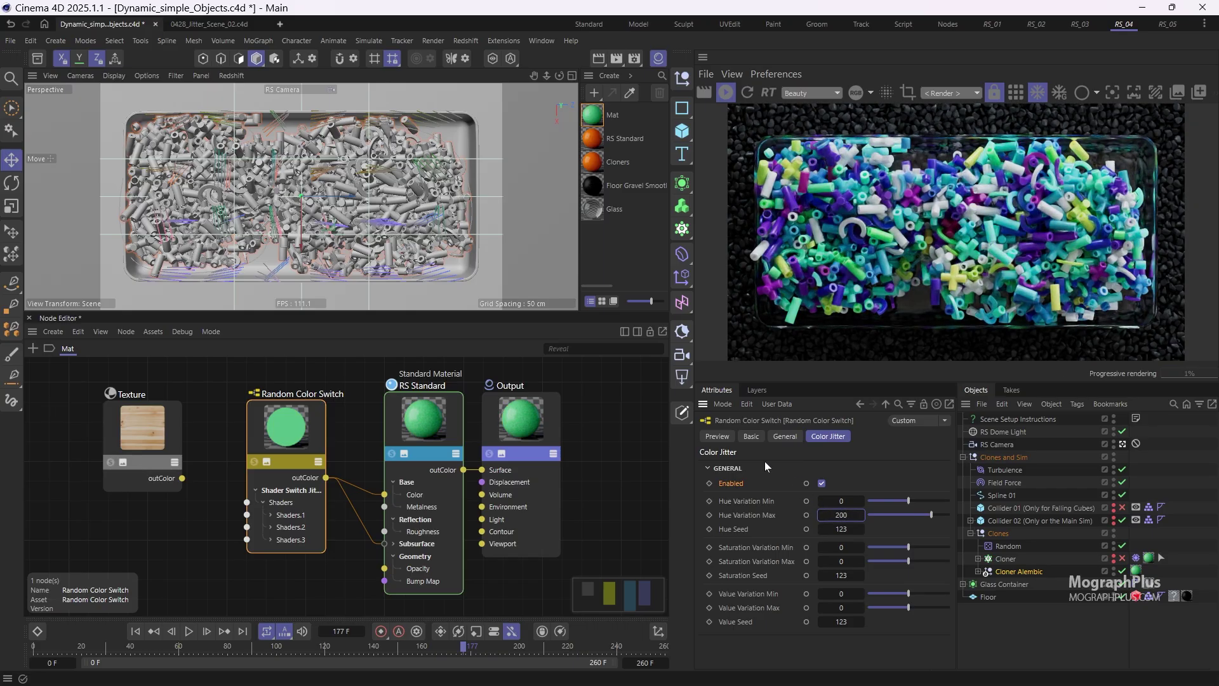
pyautogui.click(819, 519)
pyautogui.write('360')
pyautogui.press('Return')
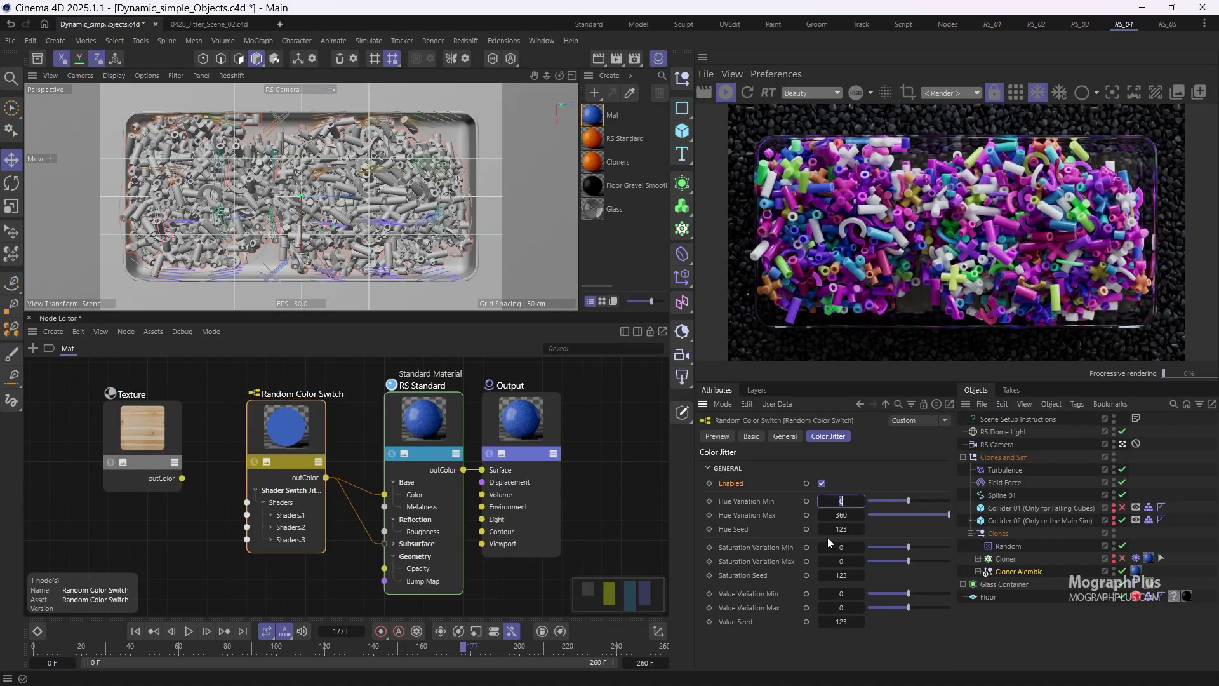
pyautogui.write('-360')
pyautogui.press('Return')
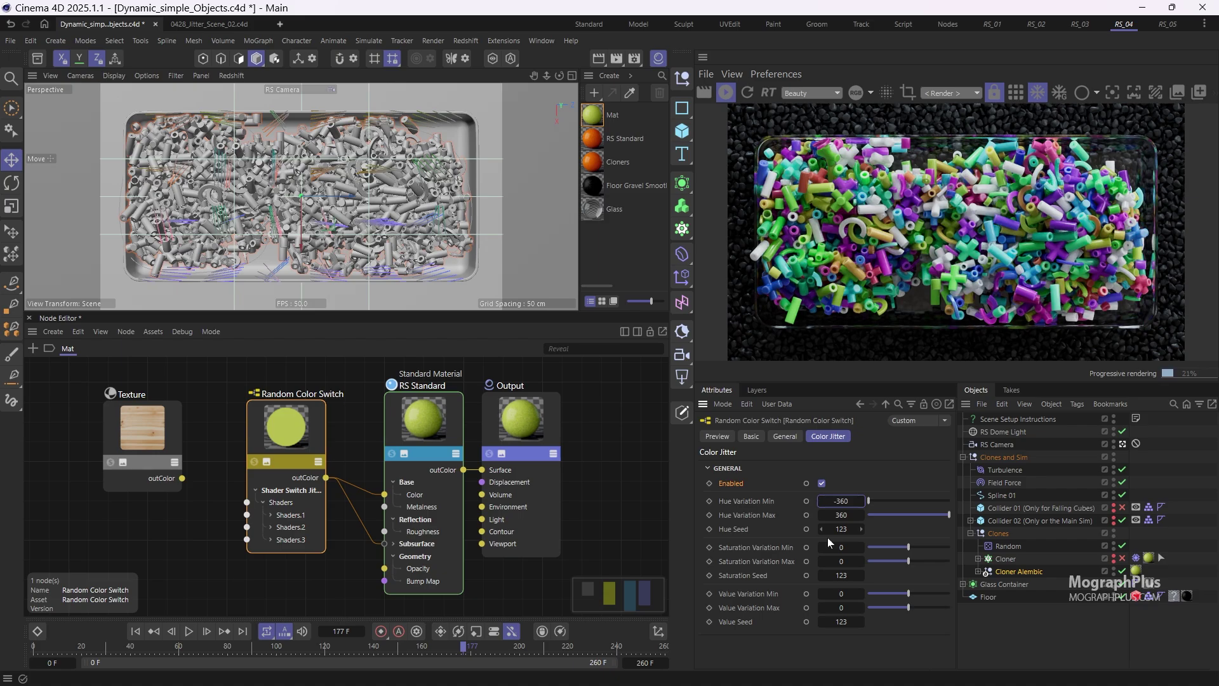
# Step: Try Saturation Variation -1 to 1, then reset both Saturation Variation values to 0
pyautogui.click(851, 547)
pyautogui.write('-1')
pyautogui.press('Tab')
pyautogui.write('1')
pyautogui.press('Return')
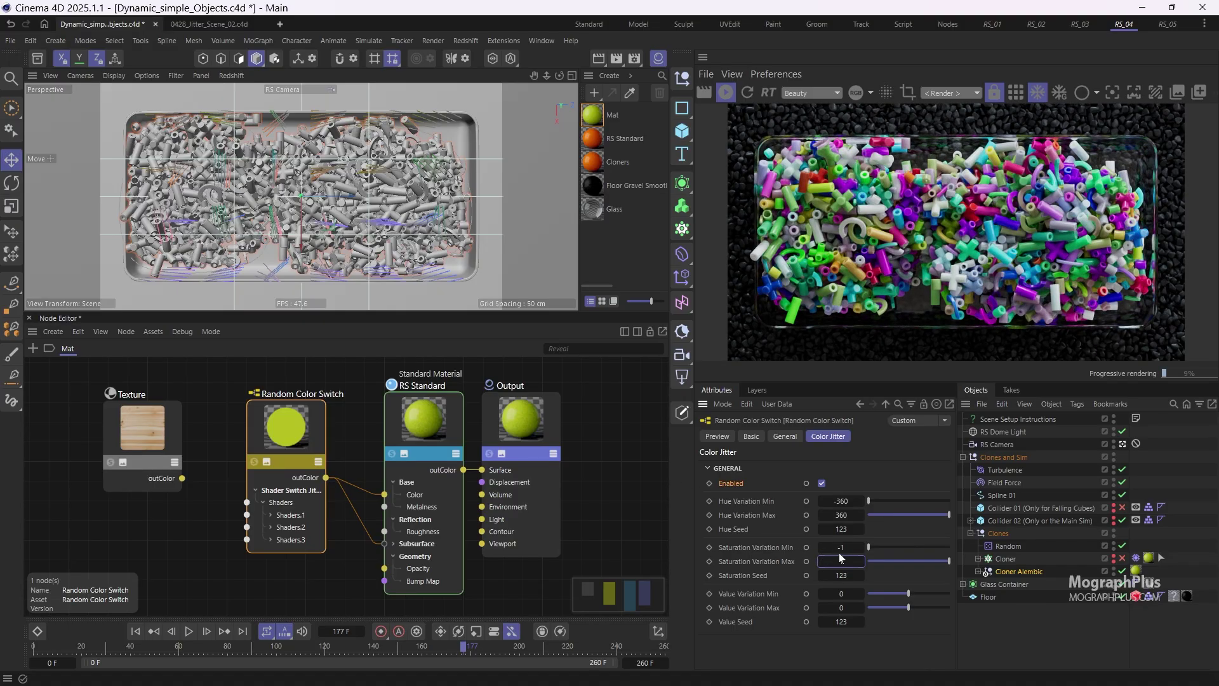
pyautogui.moveTo(838, 548); pyautogui.dragTo(921, 564)
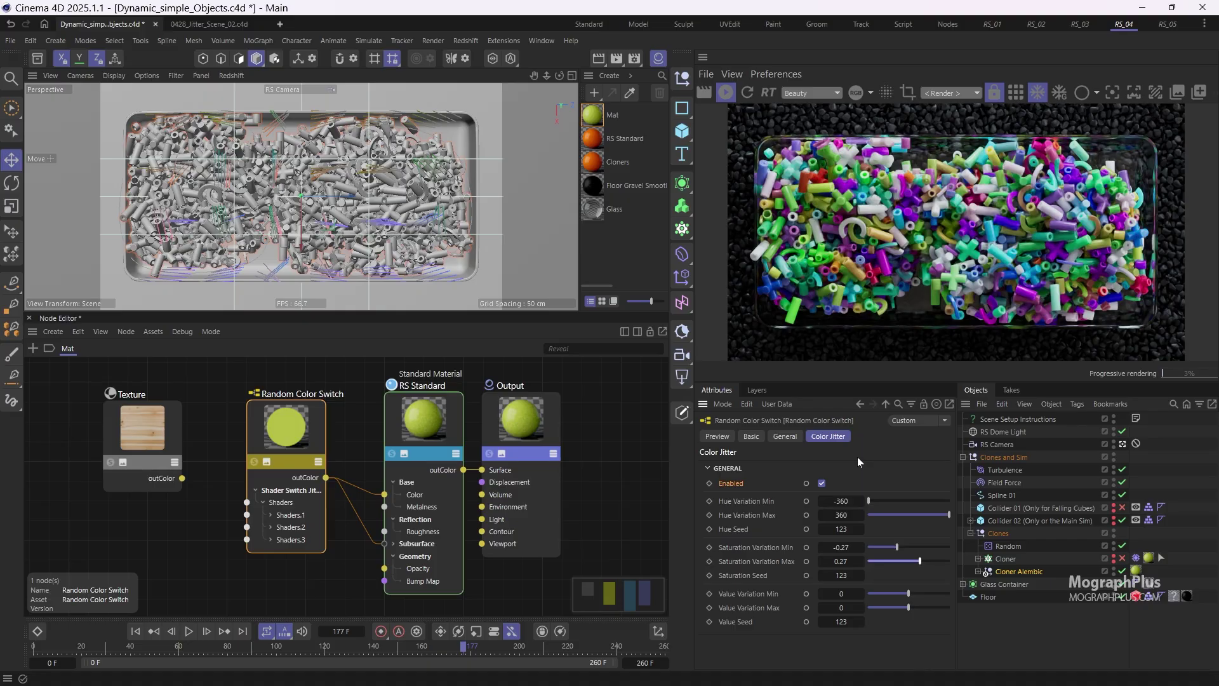
pyautogui.doubleClick(844, 547)
pyautogui.write('0')
pyautogui.press('Tab')
pyautogui.write('0')
pyautogui.press('Return')
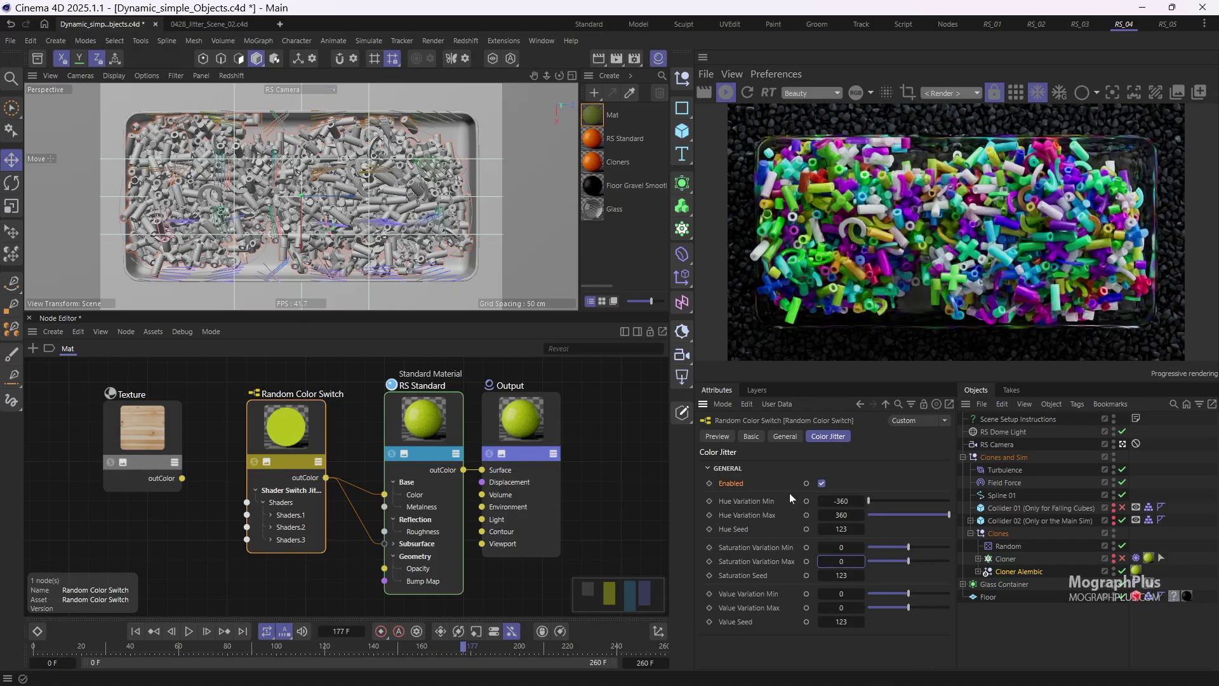
# Step: Experiment with Value Variation Min and Max, ending with Value Variation Min back at 0
pyautogui.click(904, 593)
pyautogui.moveTo(905, 593); pyautogui.dragTo(852, 596)
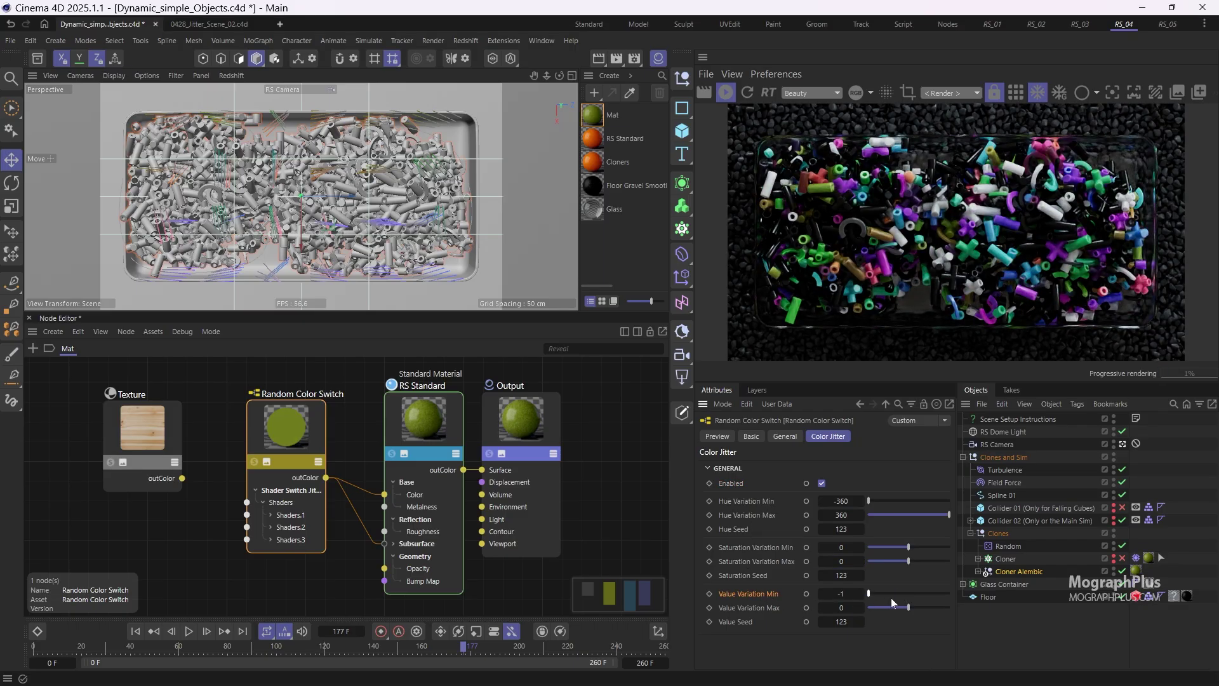
pyautogui.moveTo(924, 607); pyautogui.dragTo(975, 610)
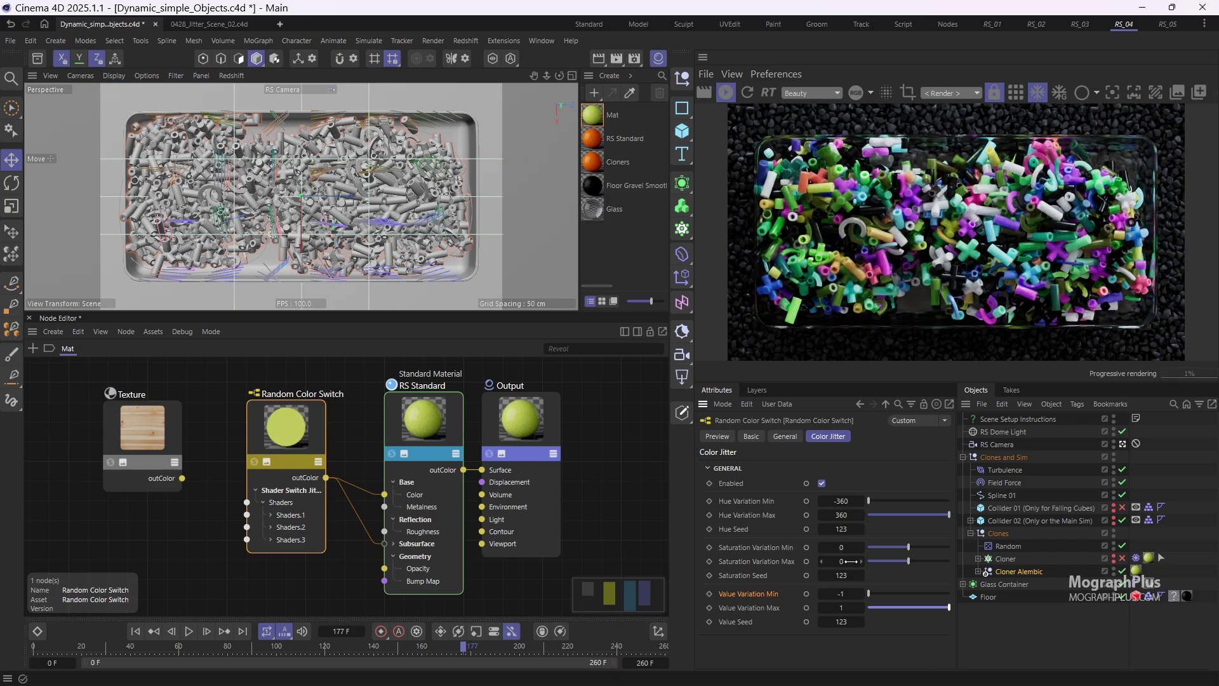
pyautogui.doubleClick(832, 594)
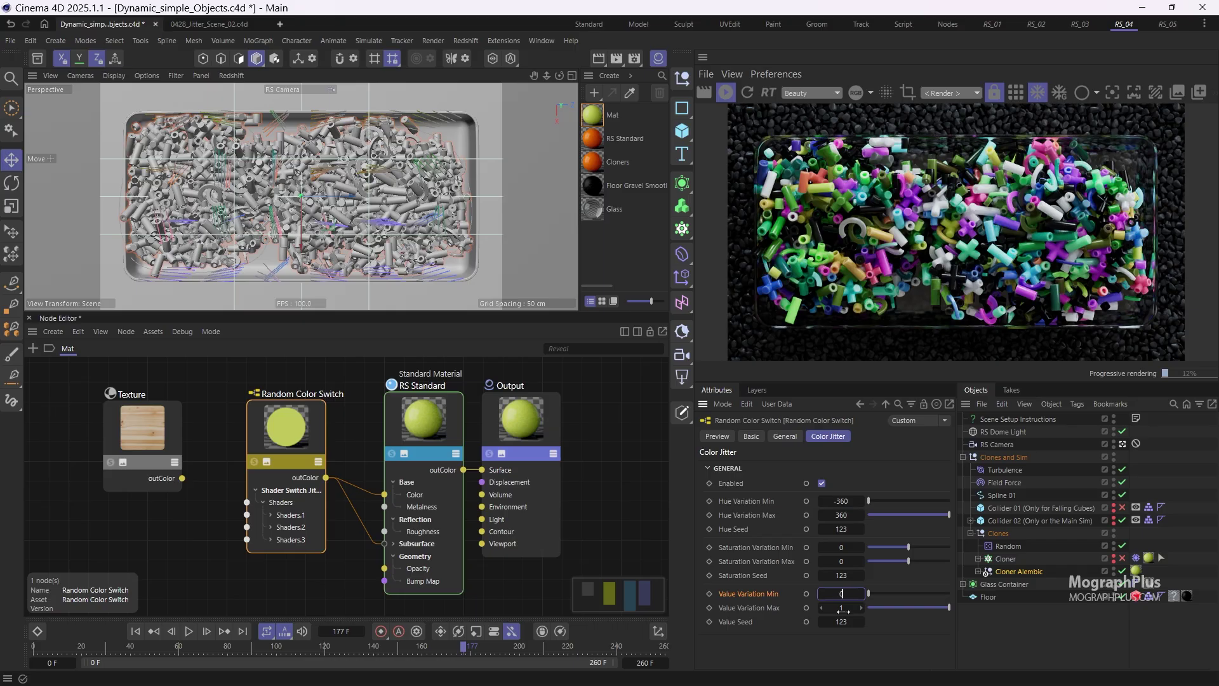
pyautogui.press('Return')
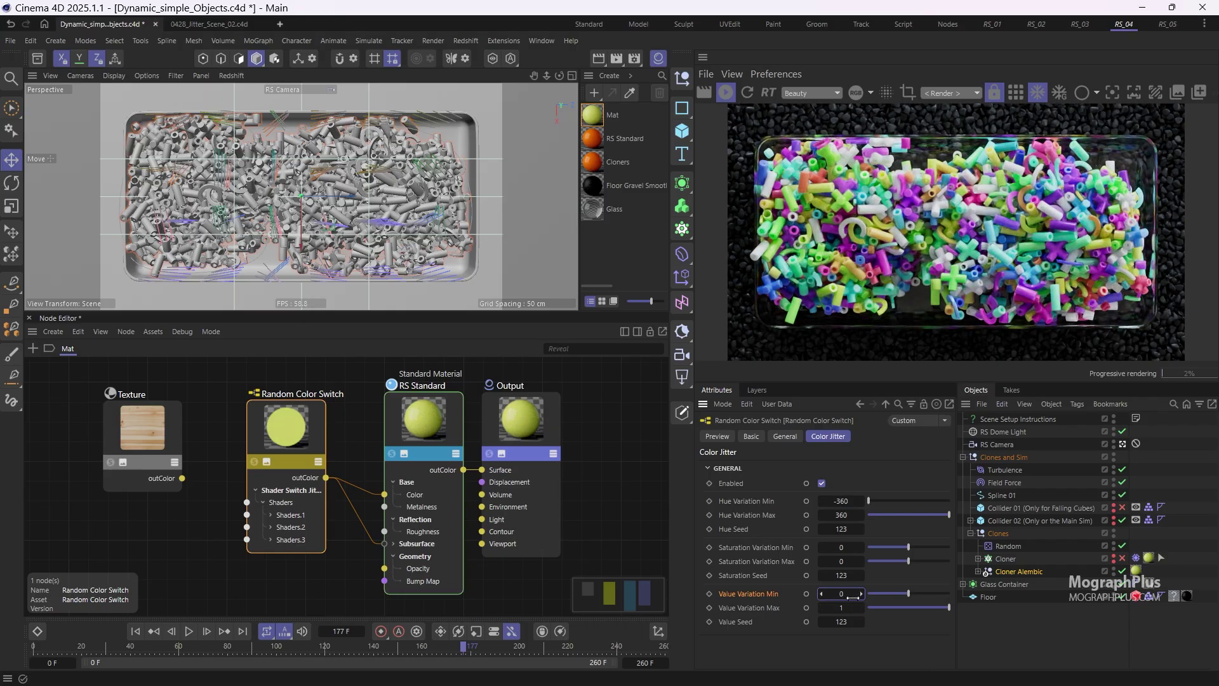
pyautogui.moveTo(854, 595); pyautogui.dragTo(807, 607)
pyautogui.moveTo(905, 610); pyautogui.dragTo(913, 609)
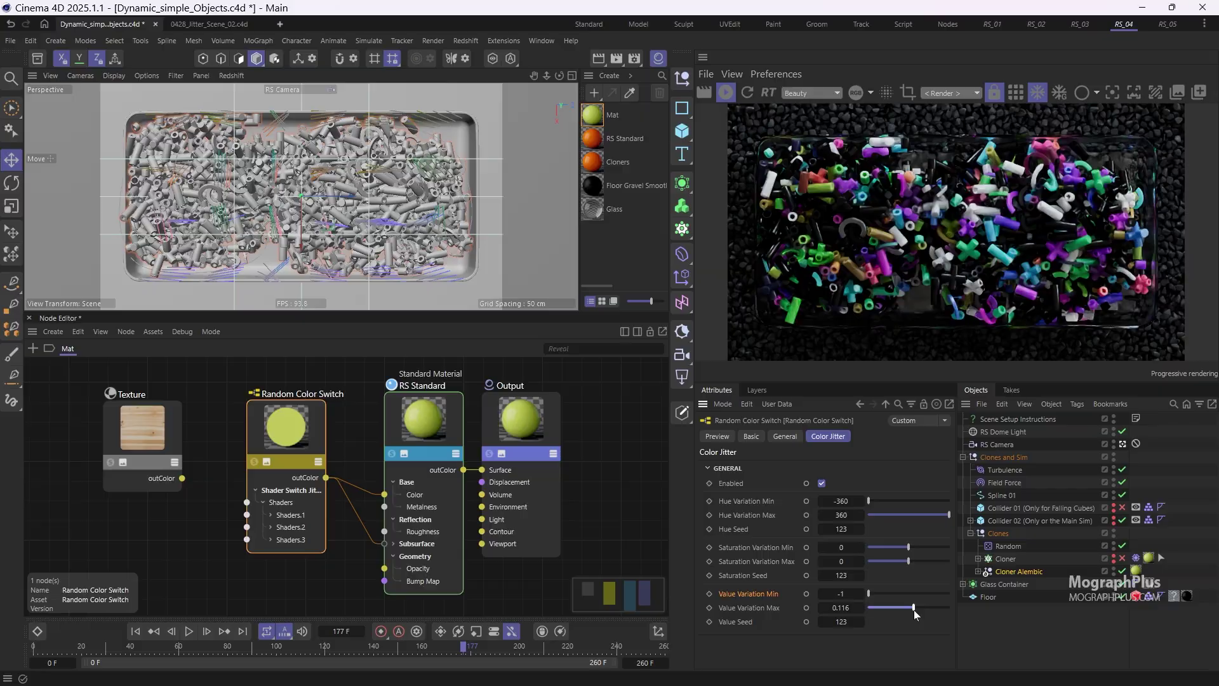
pyautogui.click(846, 594)
pyautogui.press('Return')
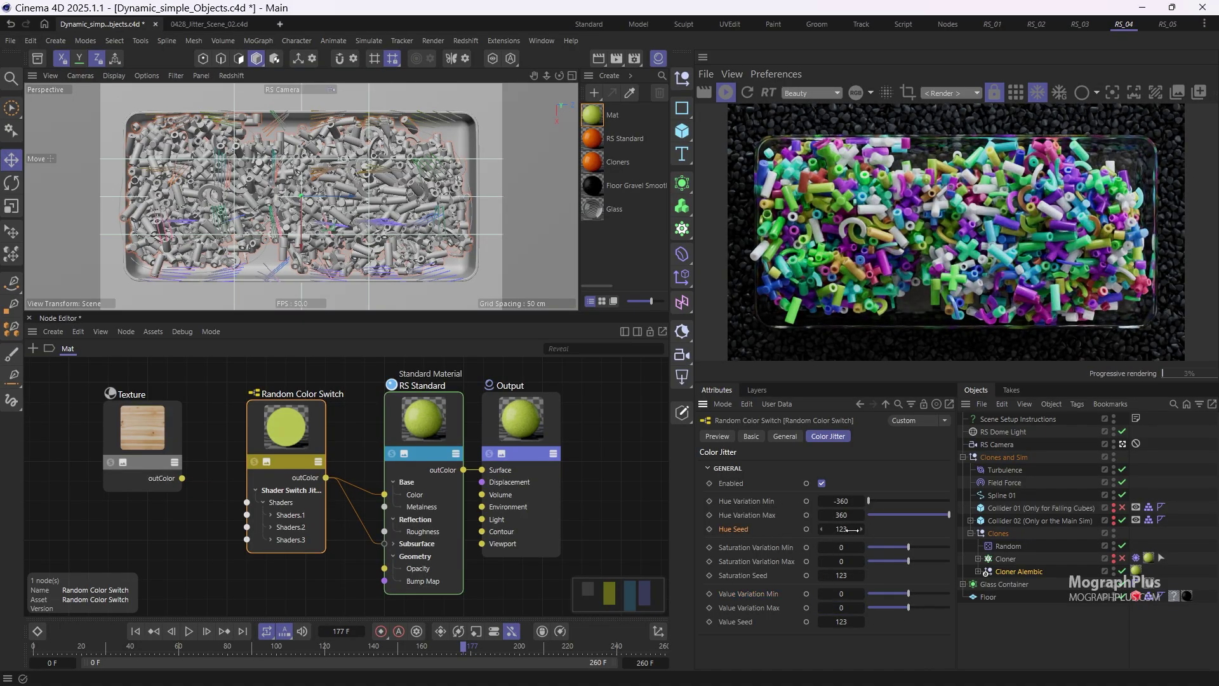
# Step: Set Hue Seed to 176, then step it up to 180
pyautogui.click(851, 529)
pyautogui.write('176')
pyautogui.press('Return')
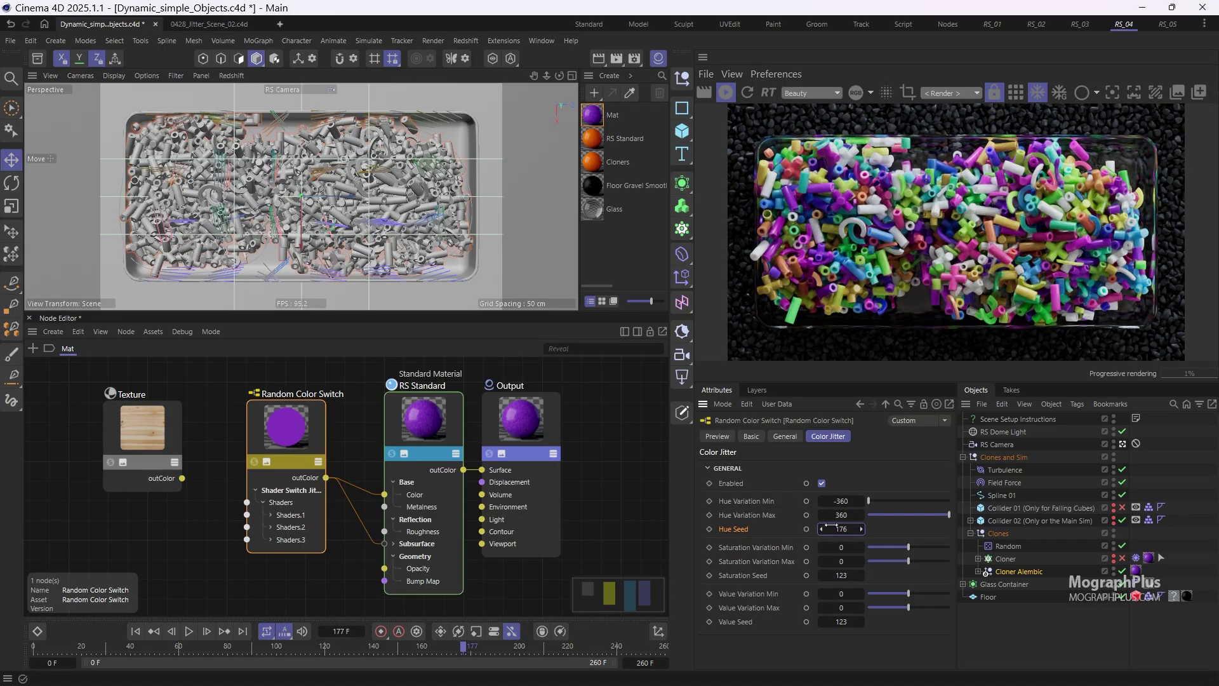
pyautogui.click(861, 529)
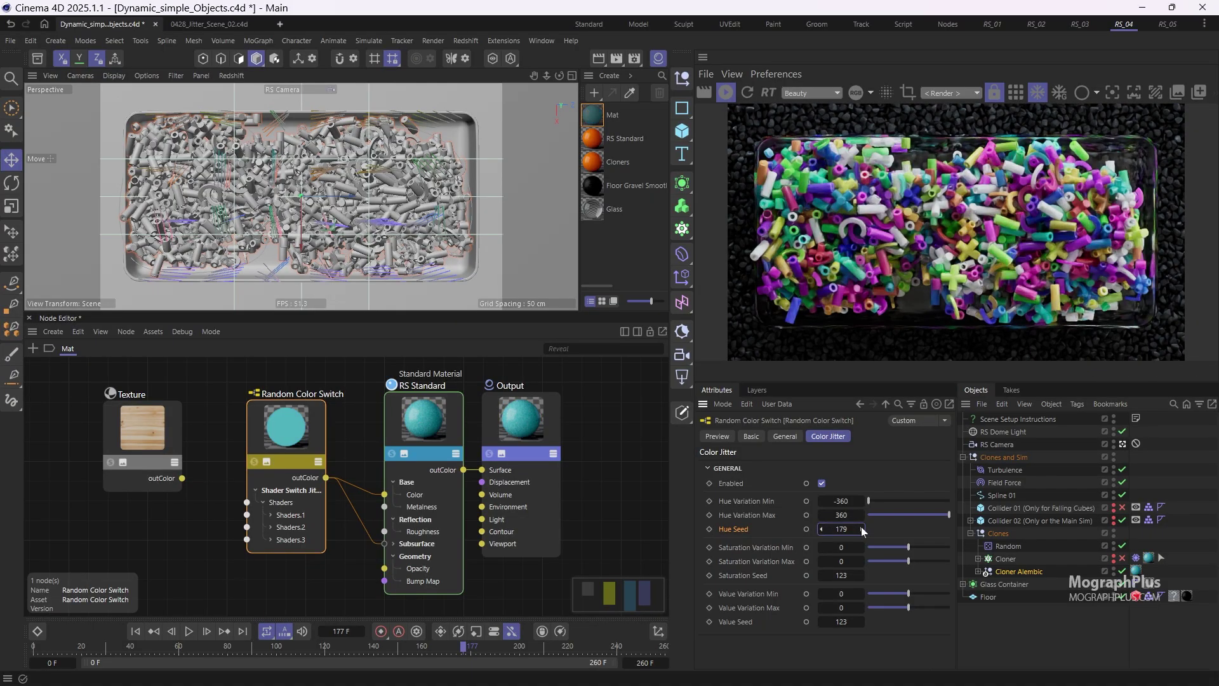
pyautogui.click(861, 529)
pyautogui.click(861, 529)
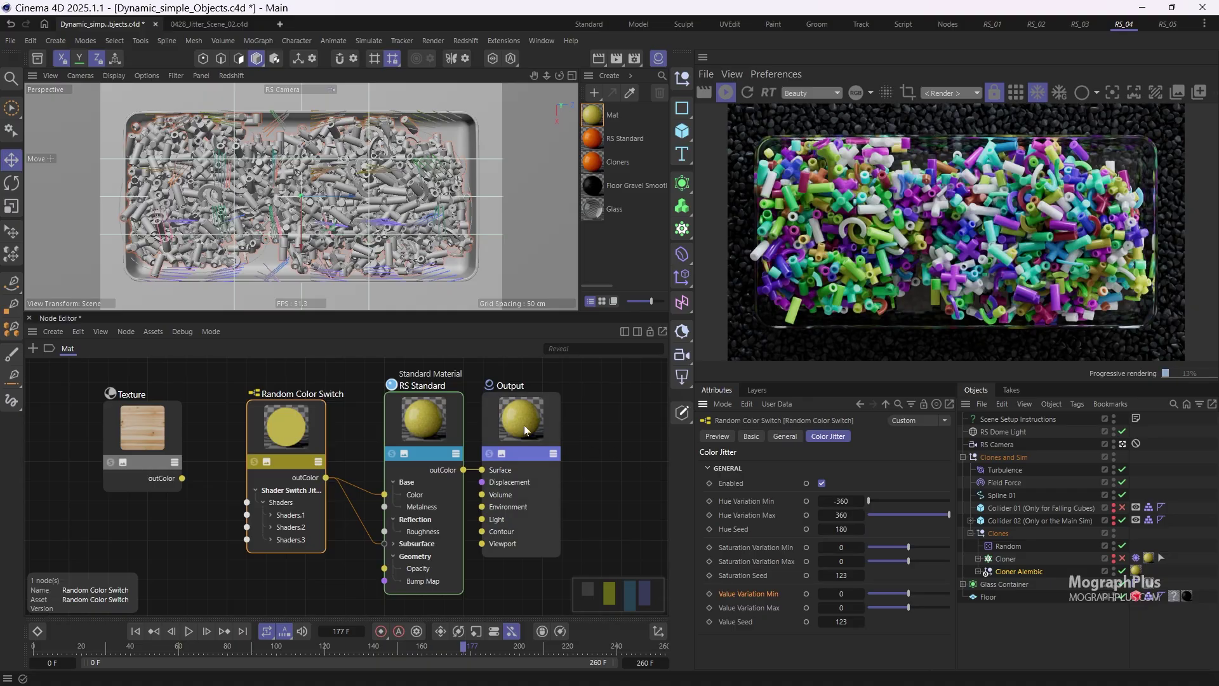
pyautogui.scroll(-5, 211, 416)
pyautogui.scroll(5, 265, 441)
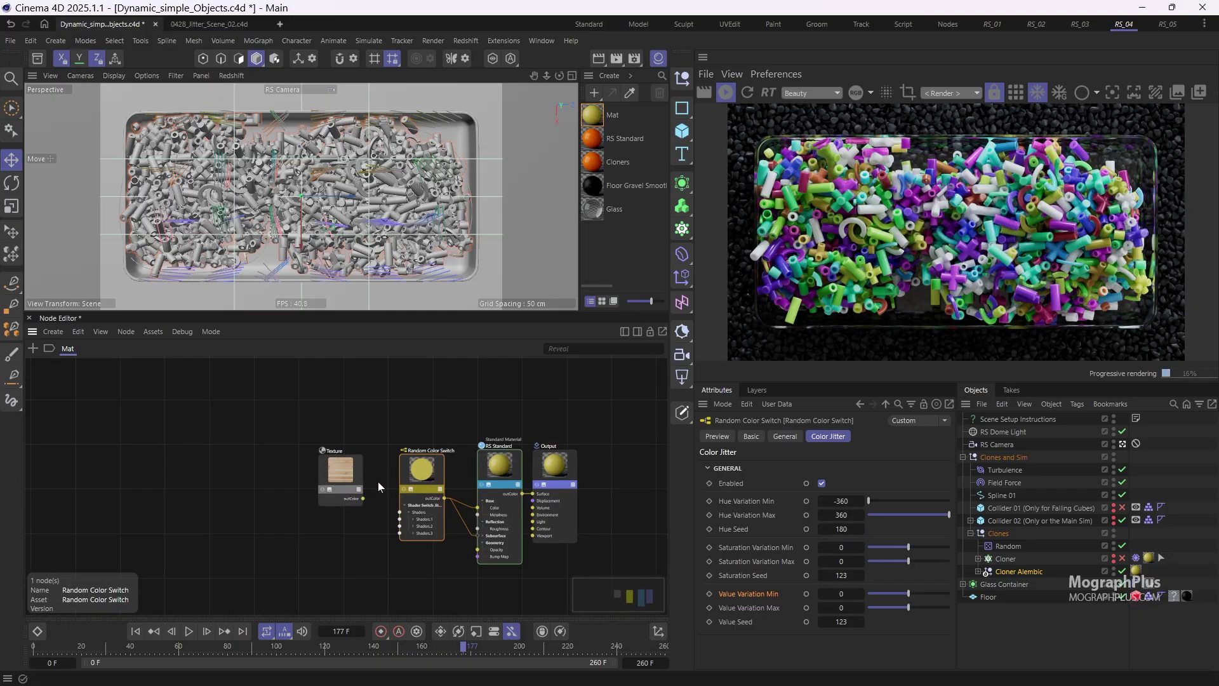
# Step: Add a Random Color Switch via a 'random color' Commander search and wire it into RS Standard base colour
pyautogui.scroll(-1, 379, 482)
pyautogui.click(348, 554)
pyautogui.hotkey('shift', 'c')
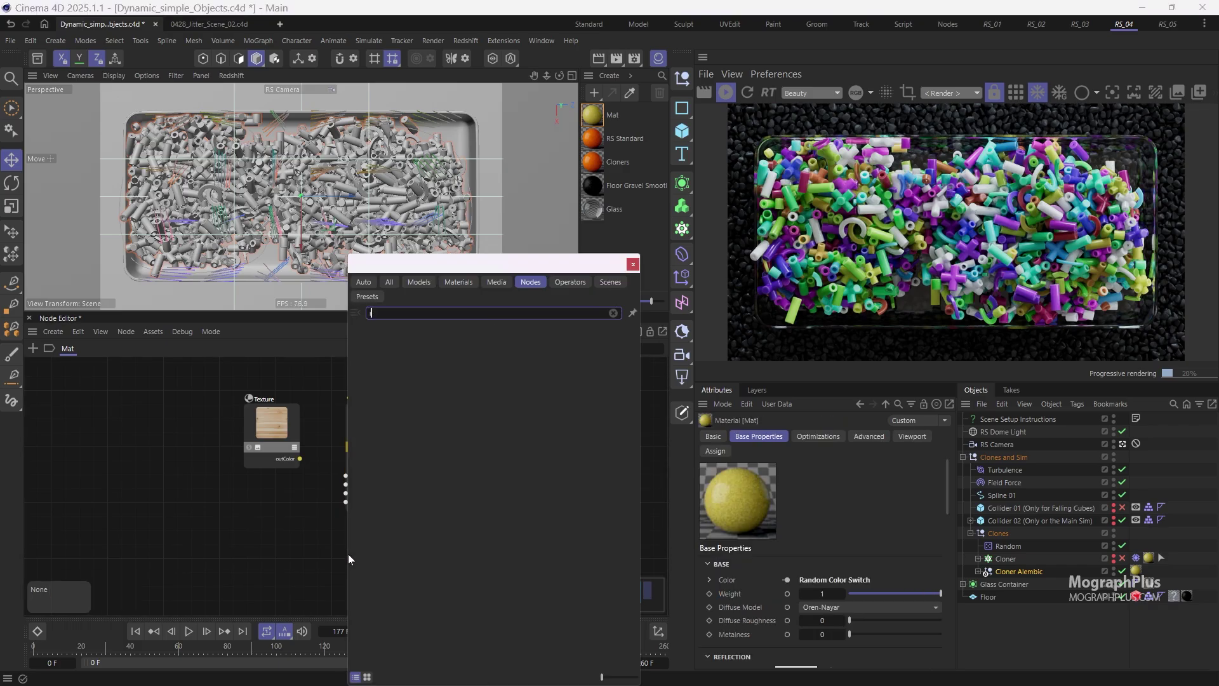
pyautogui.write('random color')
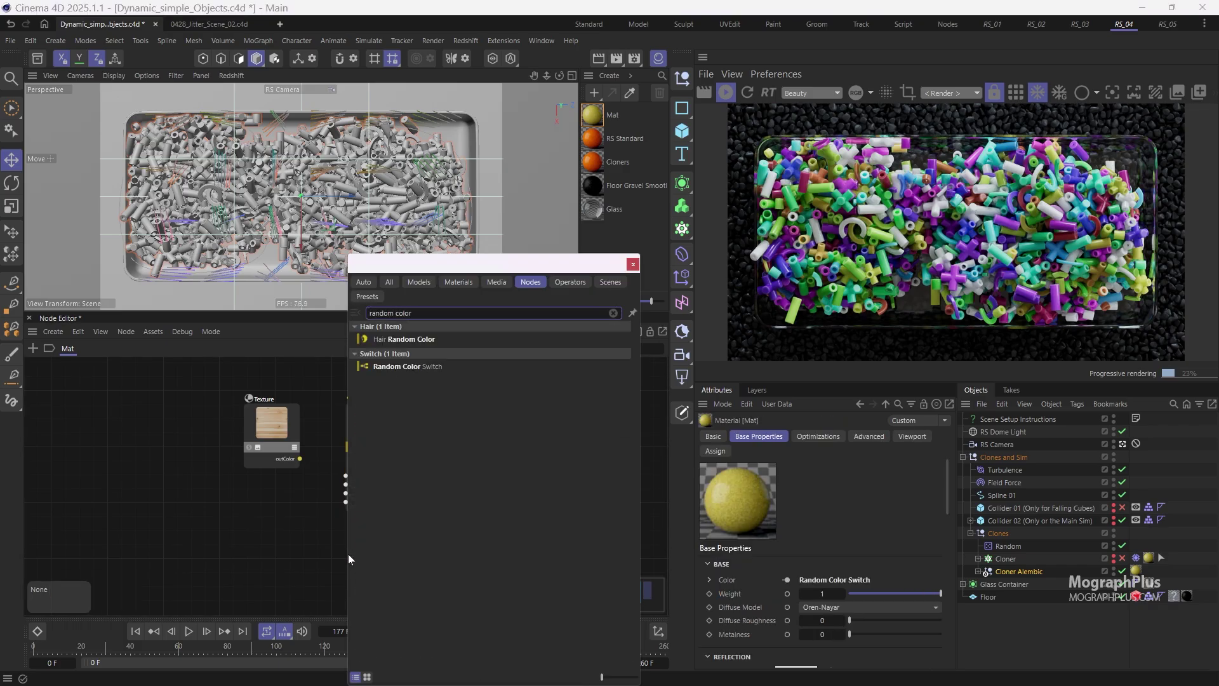
pyautogui.press('Down')
pyautogui.press('Down')
pyautogui.press('Return')
pyautogui.scroll(3, 362, 555)
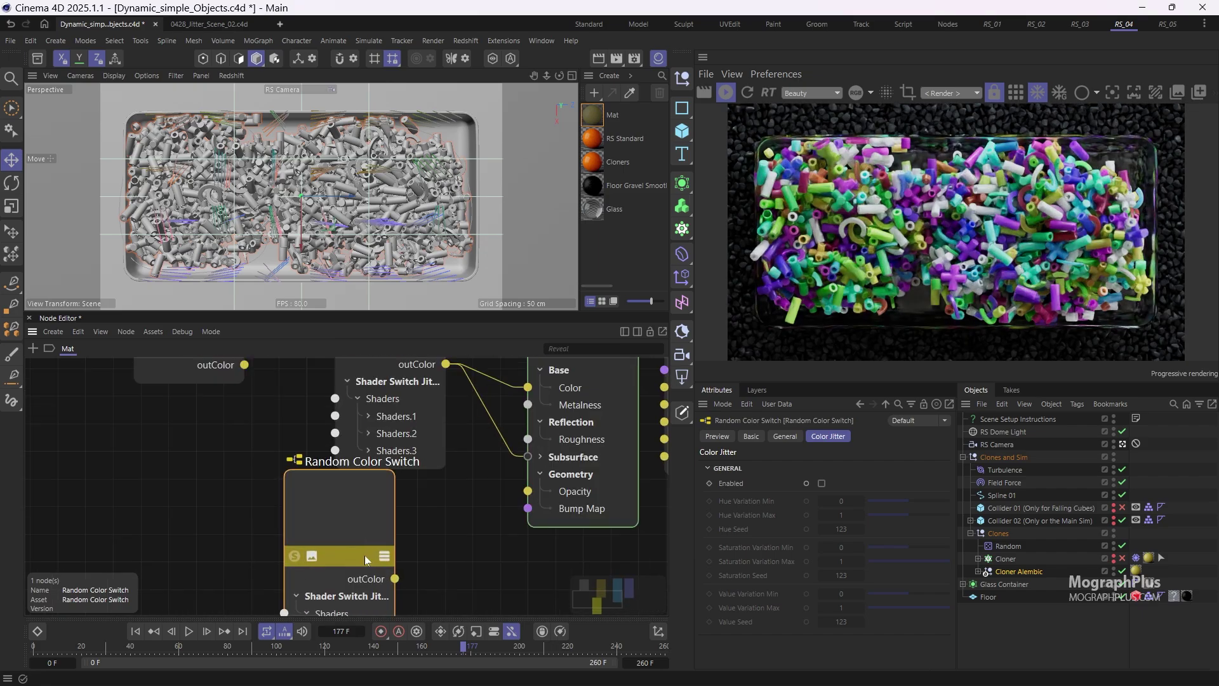
pyautogui.moveTo(397, 579); pyautogui.dragTo(528, 388)
pyautogui.click(540, 457)
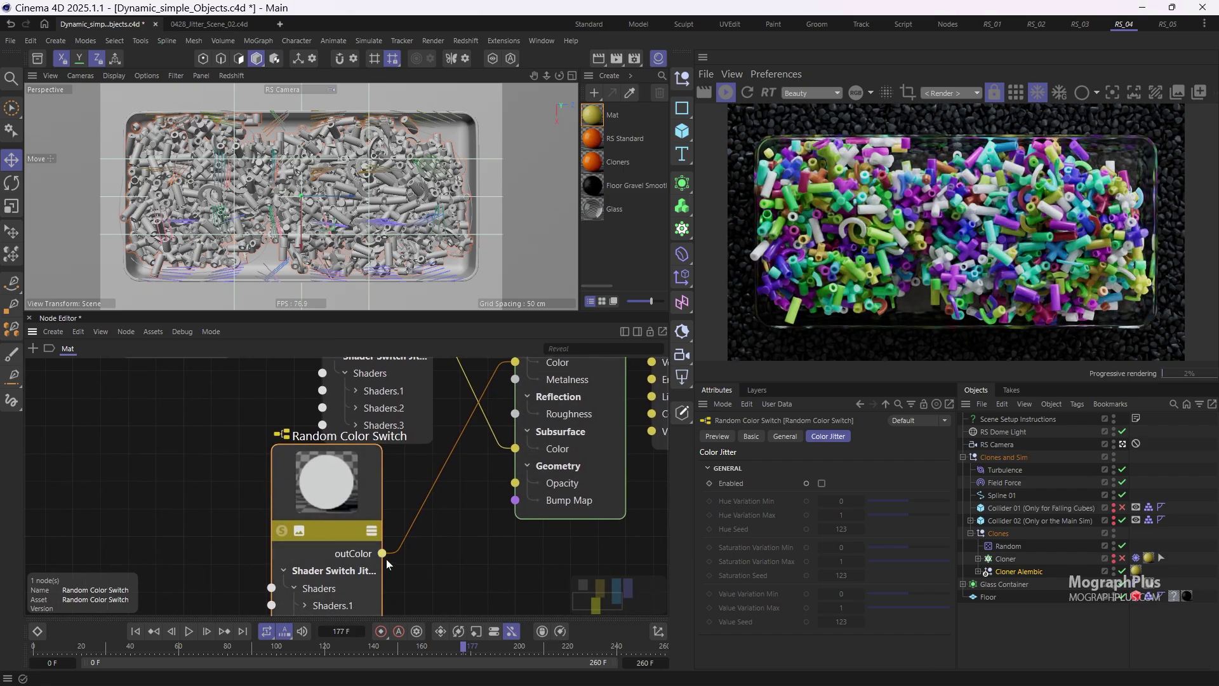
# Step: Wire the new switch into Subsurface Color and remove its second shader input
pyautogui.moveTo(382, 554); pyautogui.dragTo(527, 448)
pyautogui.scroll(-4, 472, 459)
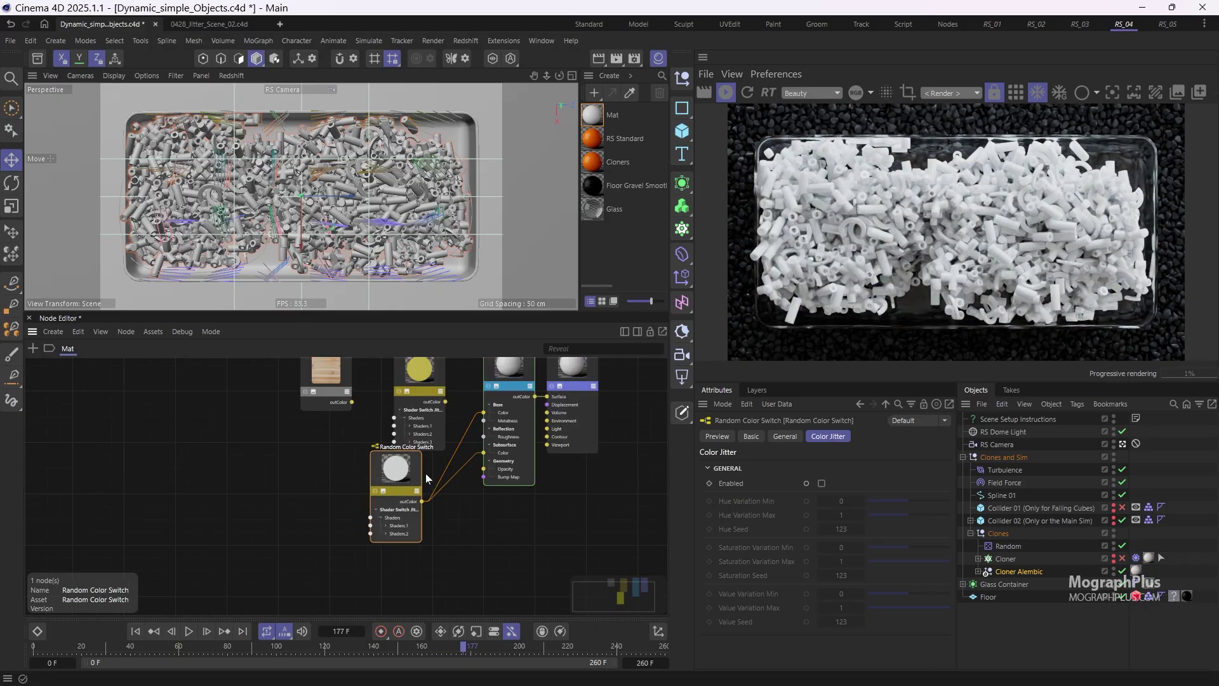
pyautogui.click(786, 437)
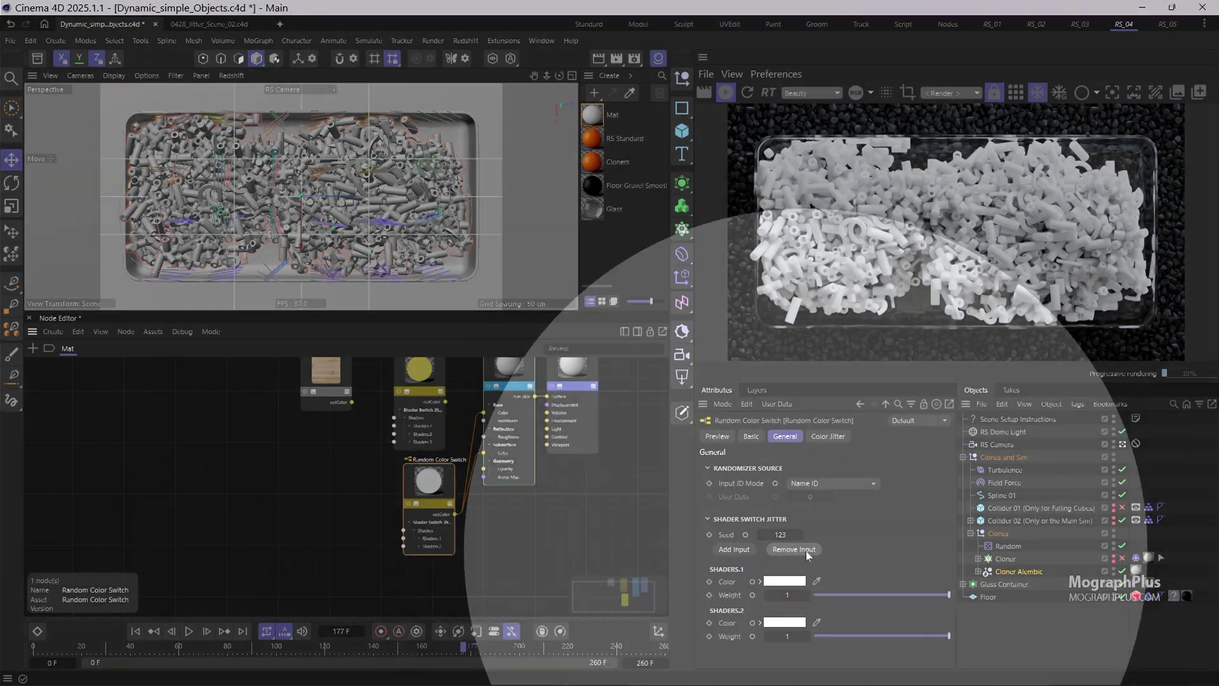
pyautogui.click(794, 549)
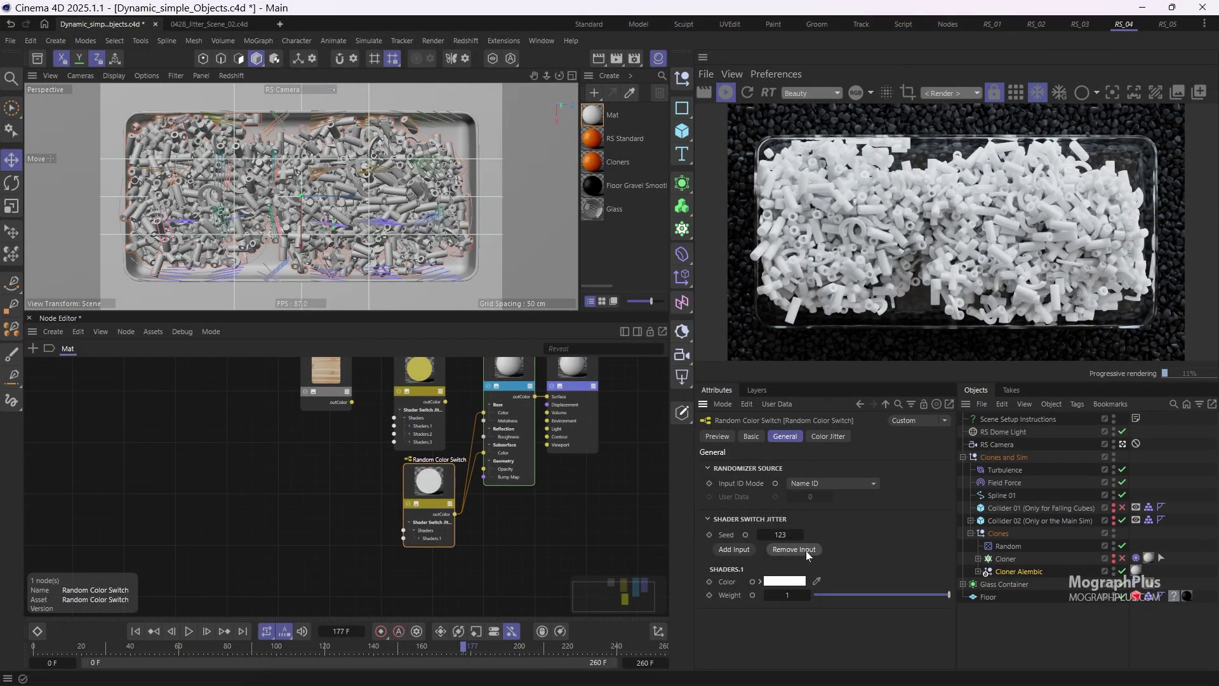
# Step: Set the switch's Shaders.1 colour to teal, RGB 0, 135, 160
pyautogui.click(775, 582)
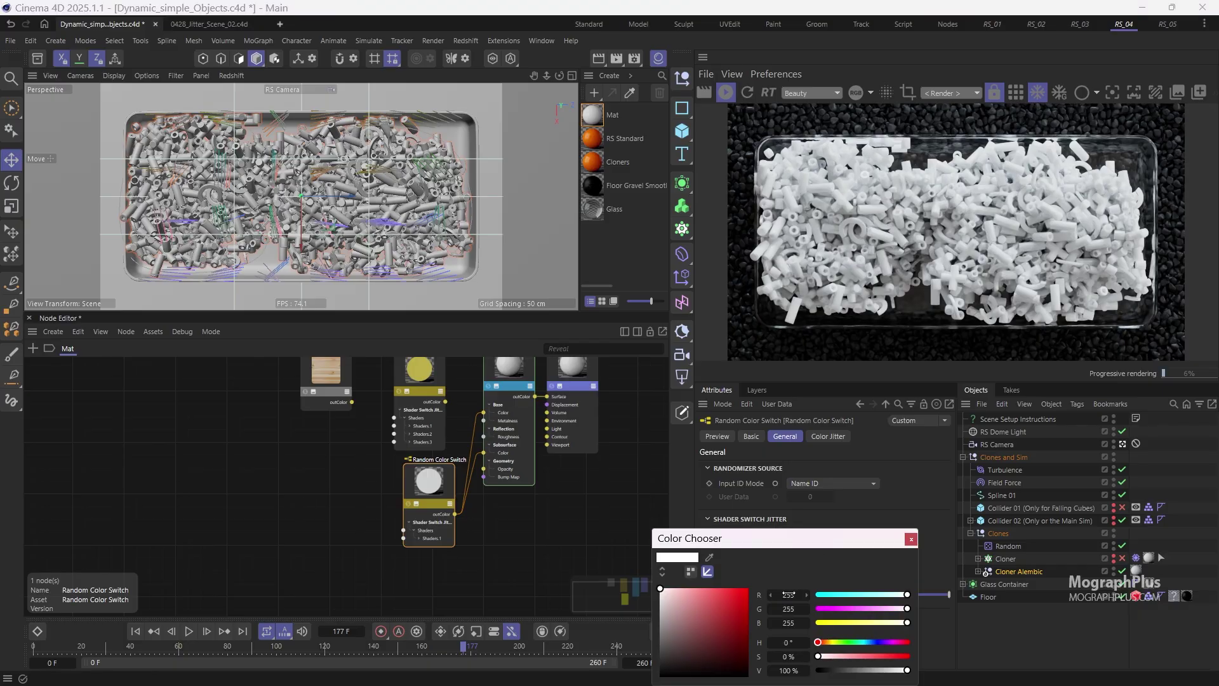
pyautogui.moveTo(779, 536); pyautogui.dragTo(637, 405)
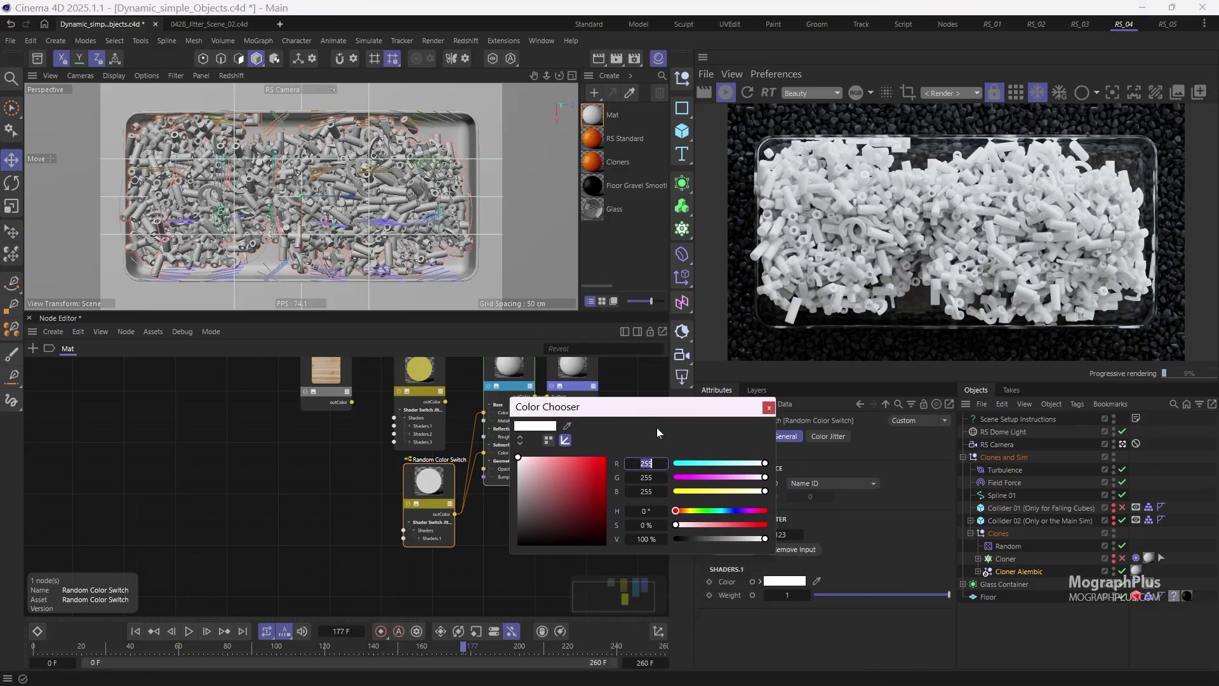
pyautogui.write('0')
pyautogui.press('Return')
pyautogui.click(646, 477)
pyautogui.write('135')
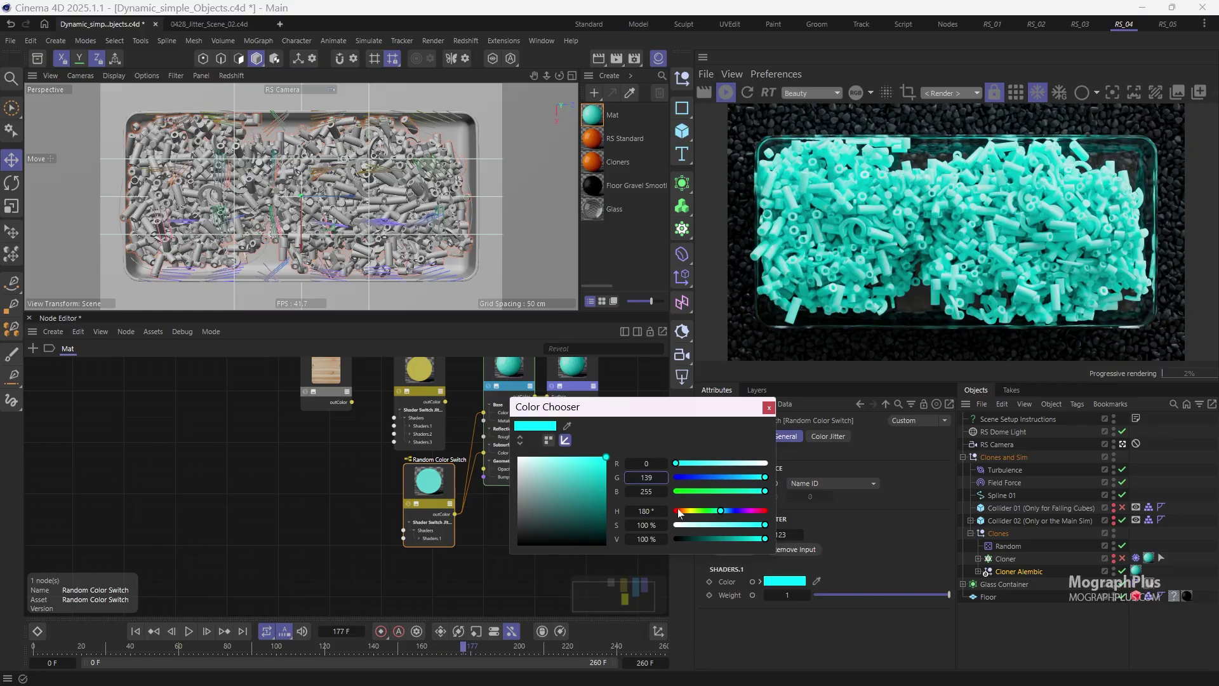
pyautogui.click(648, 492)
pyautogui.write('160')
pyautogui.press('Return')
# Step: Close the colour picker and tidy the node graph around the new switch
pyautogui.click(769, 407)
pyautogui.moveTo(405, 383); pyautogui.dragTo(393, 418, button='middle')
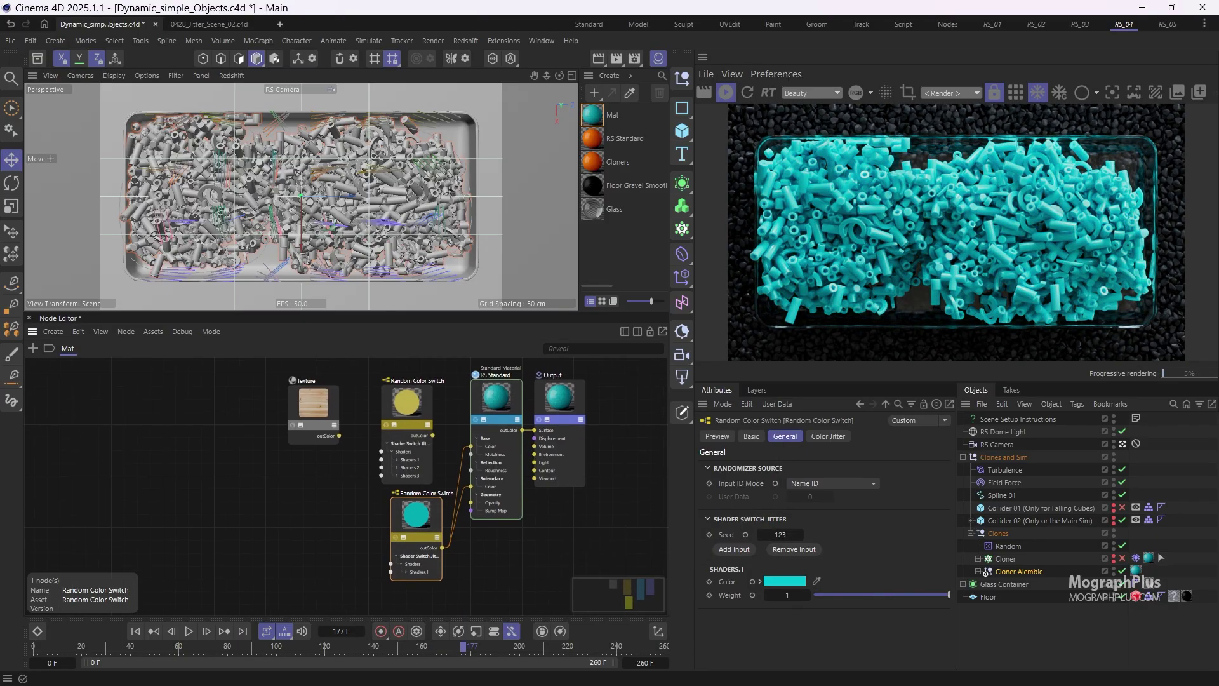
pyautogui.moveTo(421, 518); pyautogui.dragTo(399, 519)
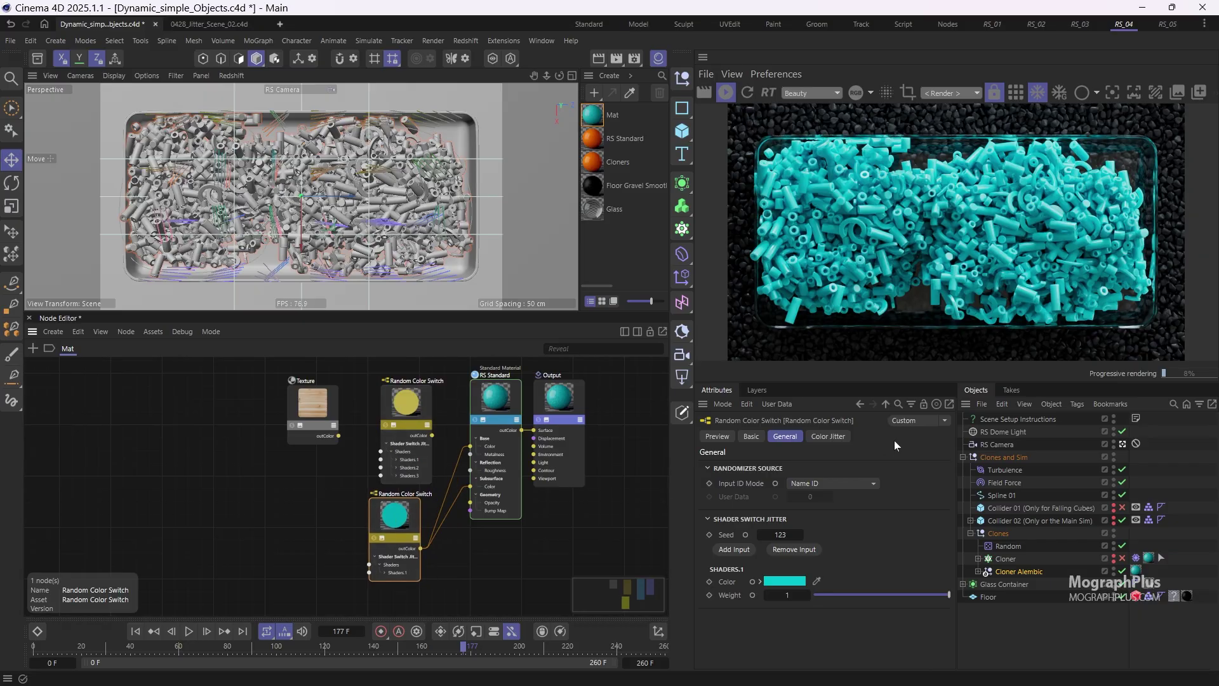
# Step: Enable Color Jitter on the new switch with Hue Variation, Hue Seed and Saturation Variation Max at 0
pyautogui.click(828, 436)
pyautogui.click(822, 483)
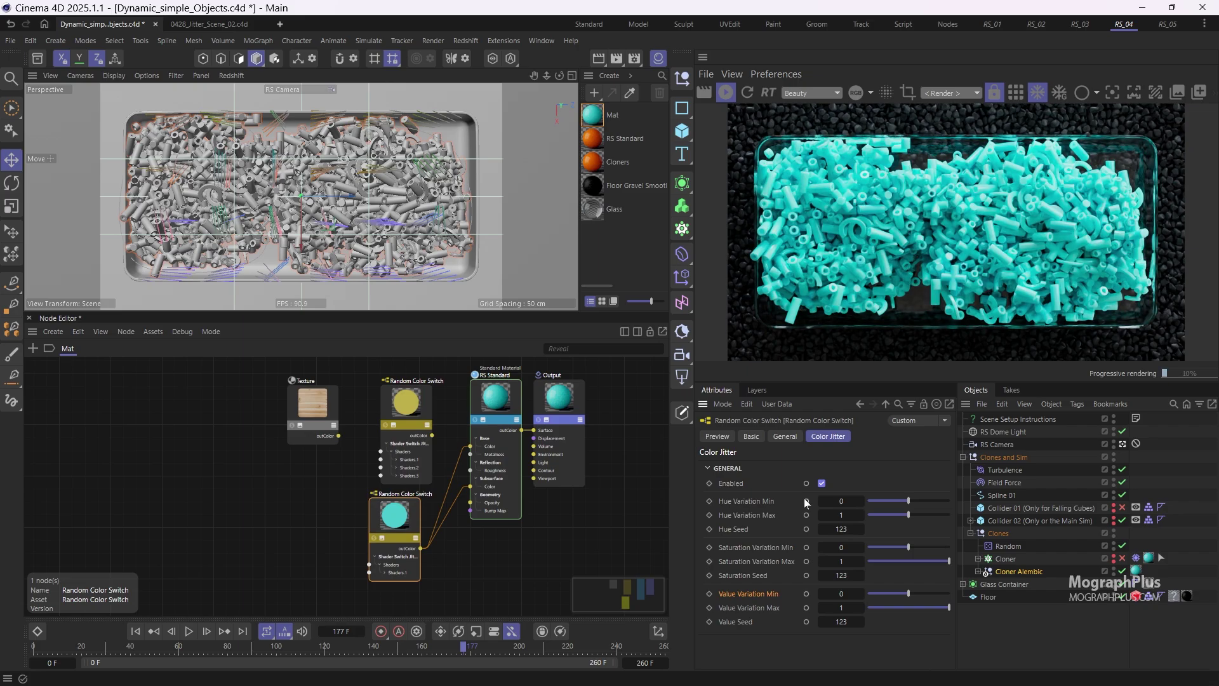
pyautogui.moveTo(908, 501); pyautogui.dragTo(939, 515)
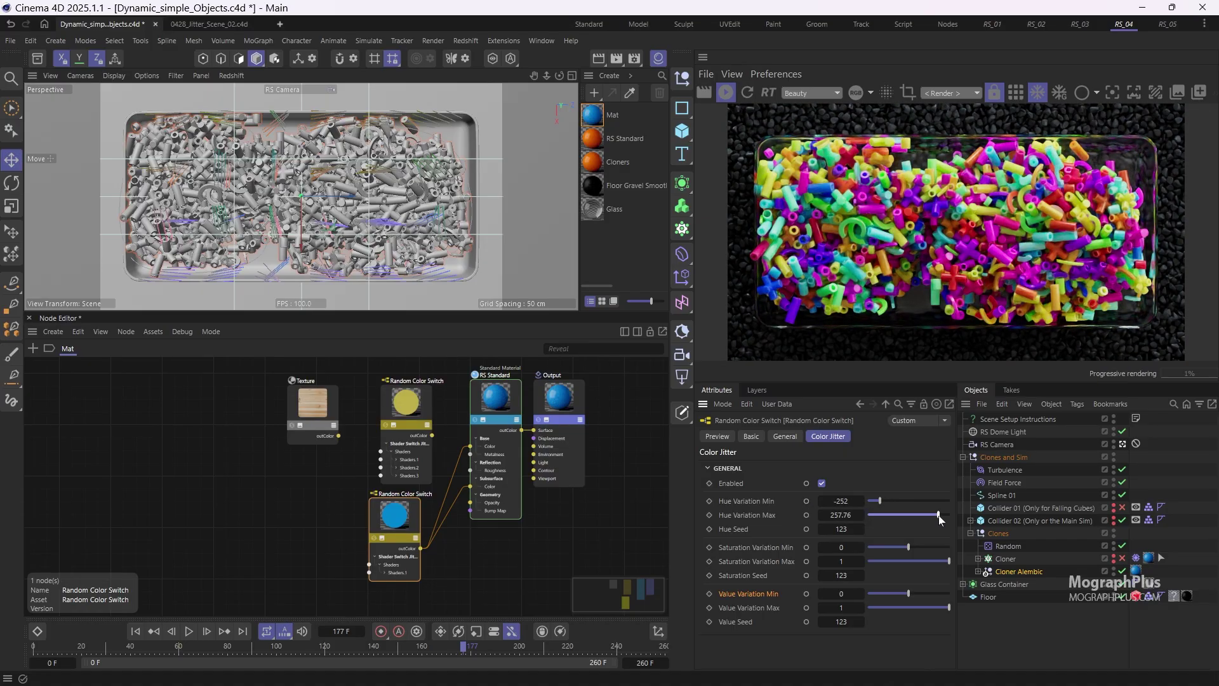
pyautogui.click(841, 501)
pyautogui.write('0')
pyautogui.click(842, 529)
pyautogui.write('0')
pyautogui.click(841, 562)
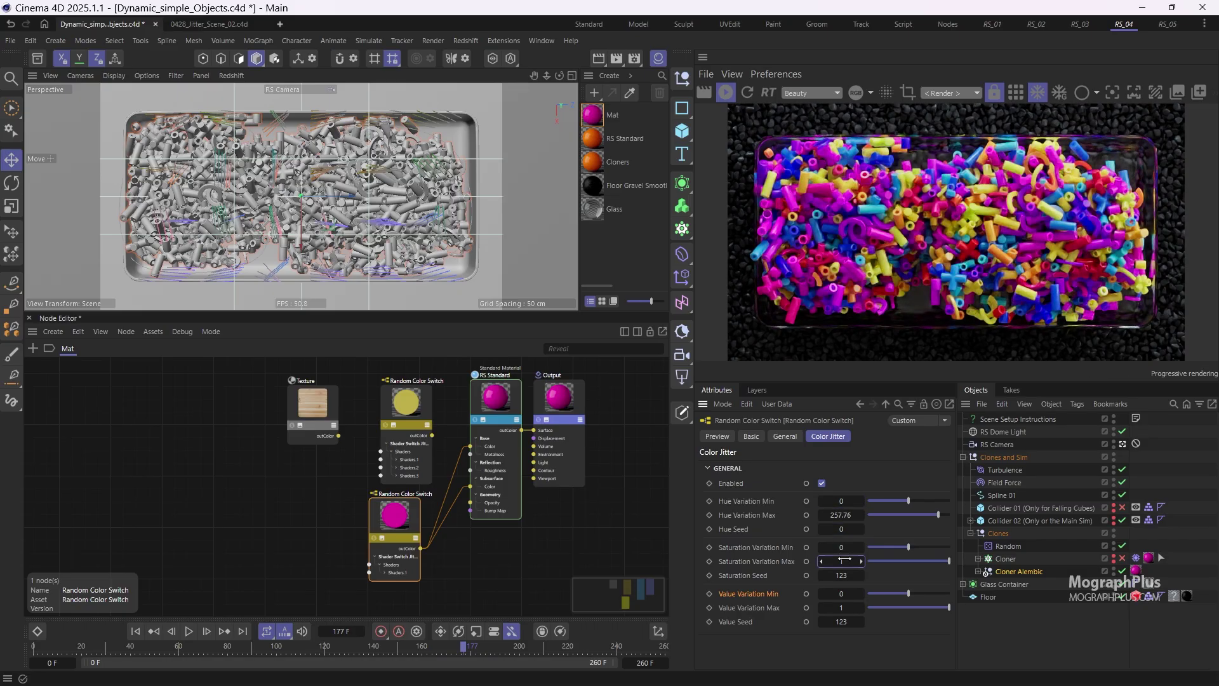
pyautogui.write('0')
pyautogui.press('Return')
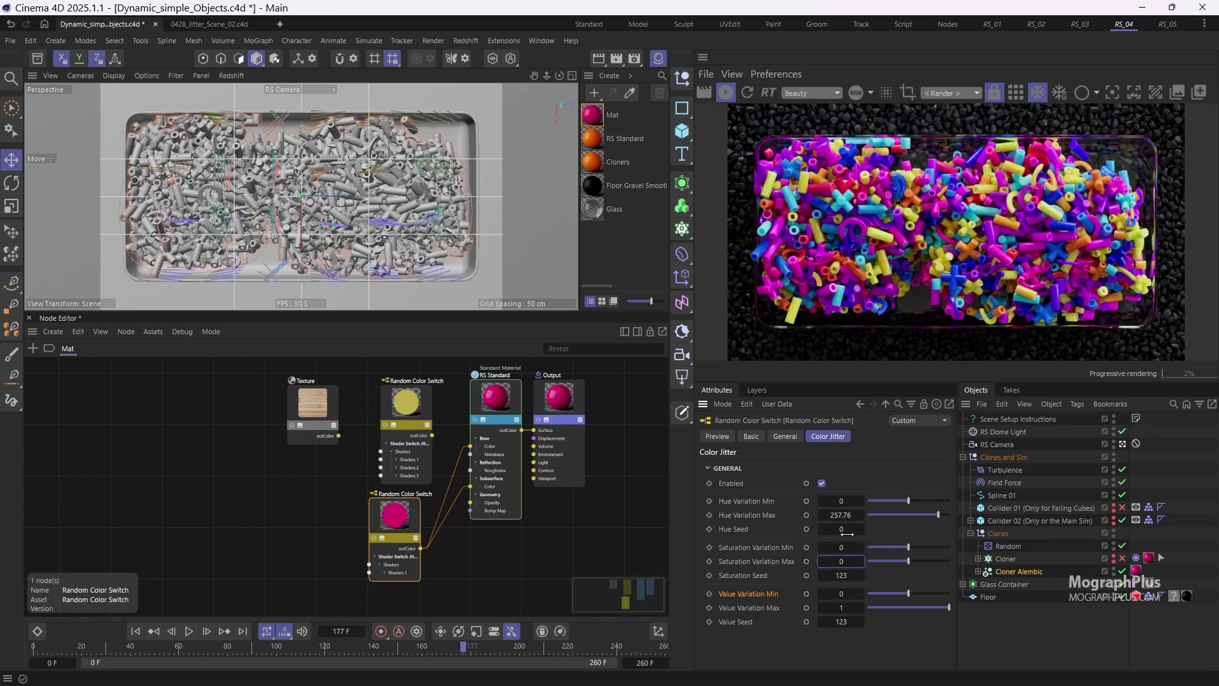
pyautogui.click(841, 515)
# Step: Make the new switch's Shaders.1 colour black
pyautogui.write('0')
pyautogui.click(788, 438)
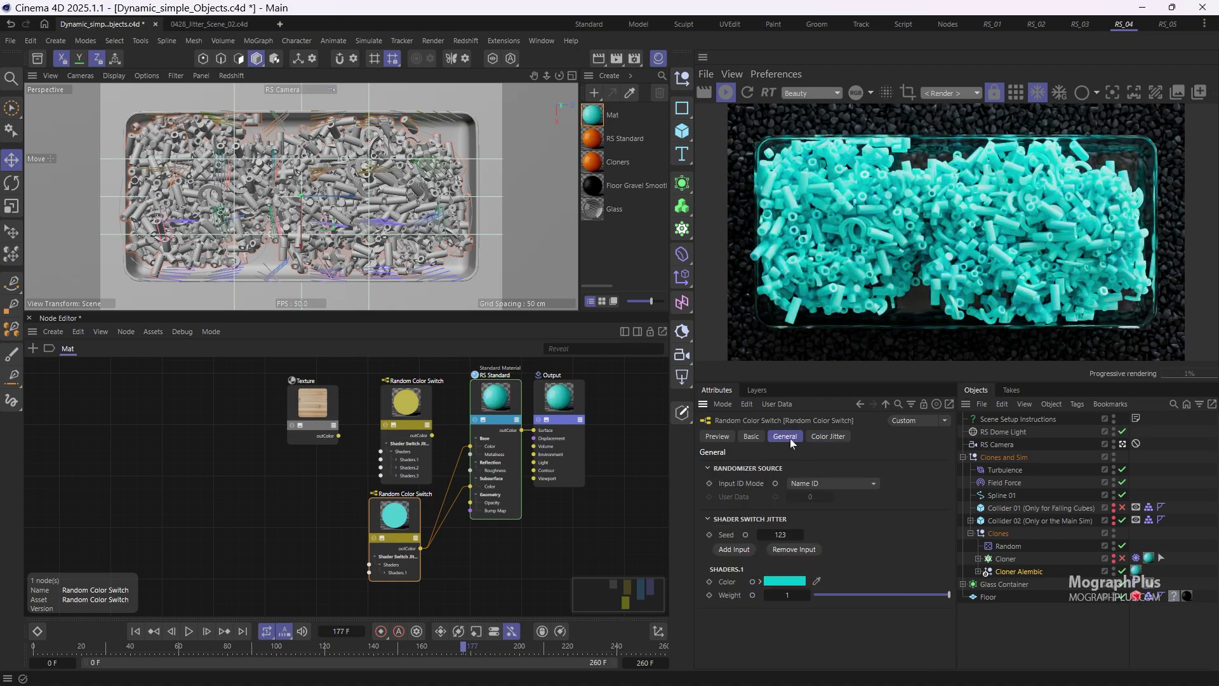
pyautogui.click(786, 579)
pyautogui.click(661, 676)
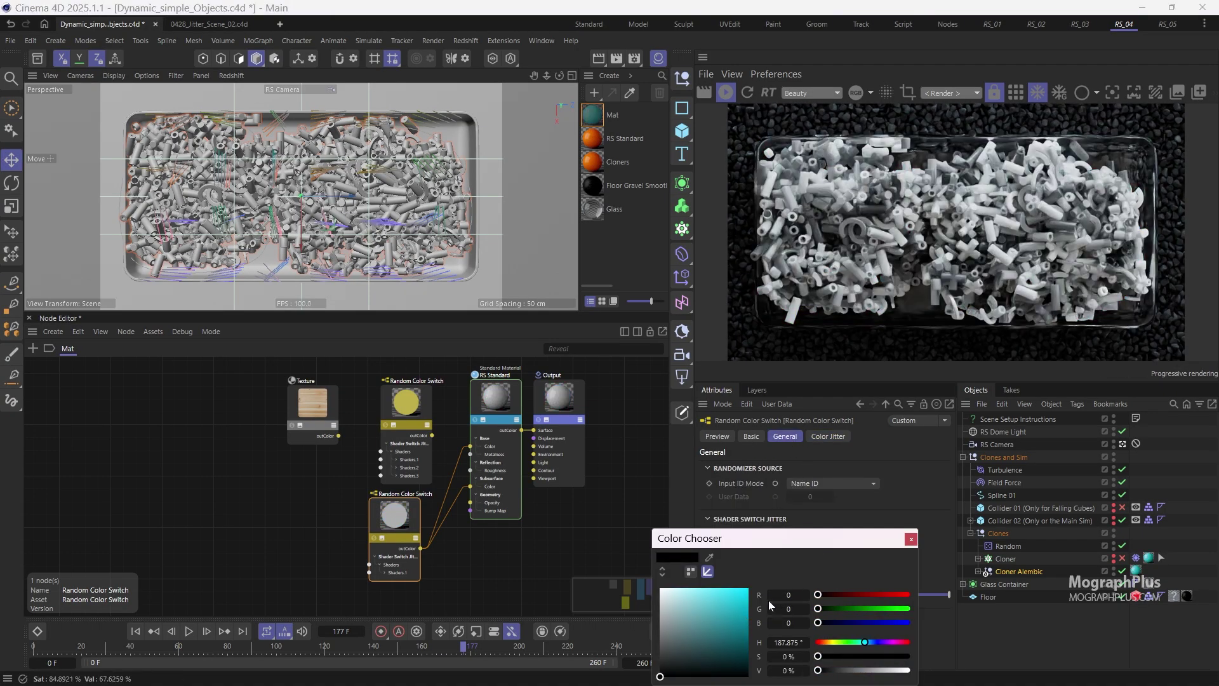
pyautogui.click(911, 540)
# Step: Set Value Variation Min to -1 and step the Value Seed up to 131
pyautogui.click(830, 436)
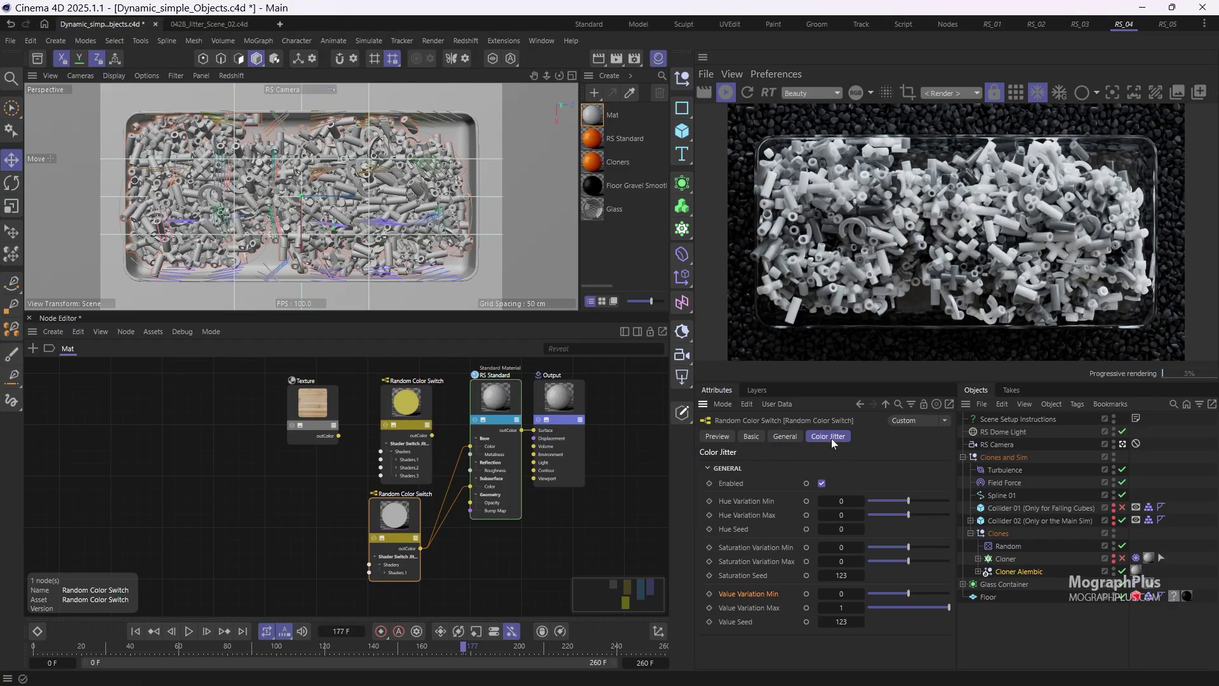
pyautogui.moveTo(840, 595); pyautogui.dragTo(852, 592)
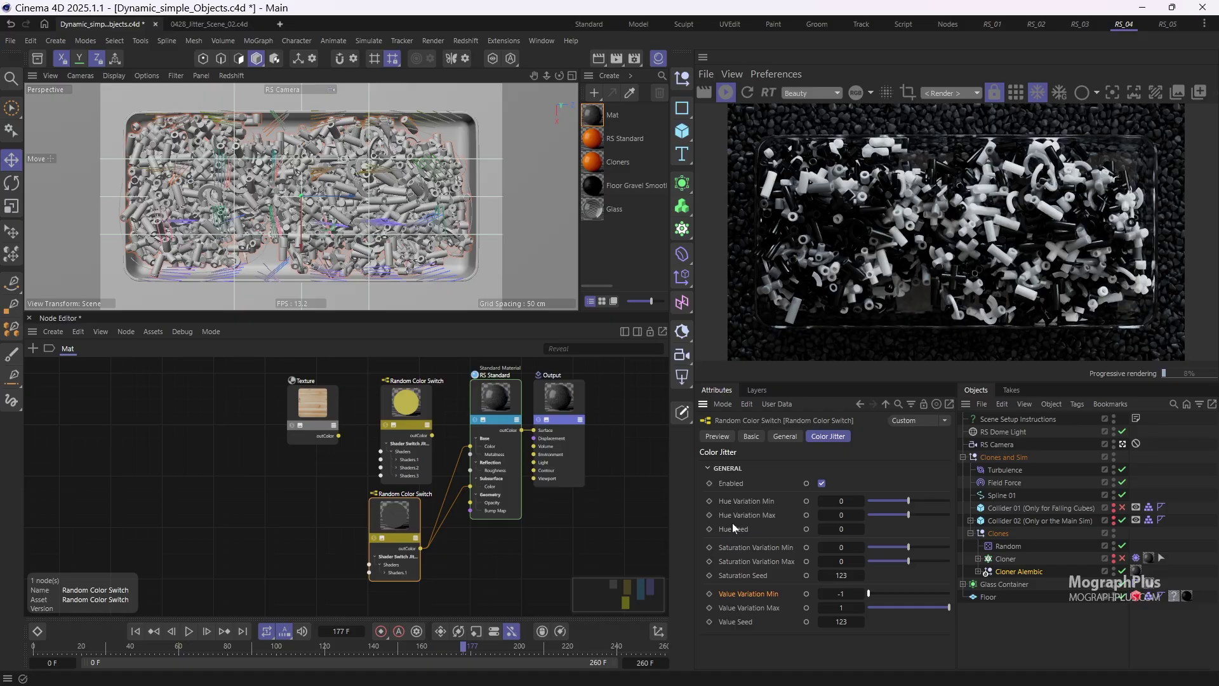
pyautogui.click(861, 622)
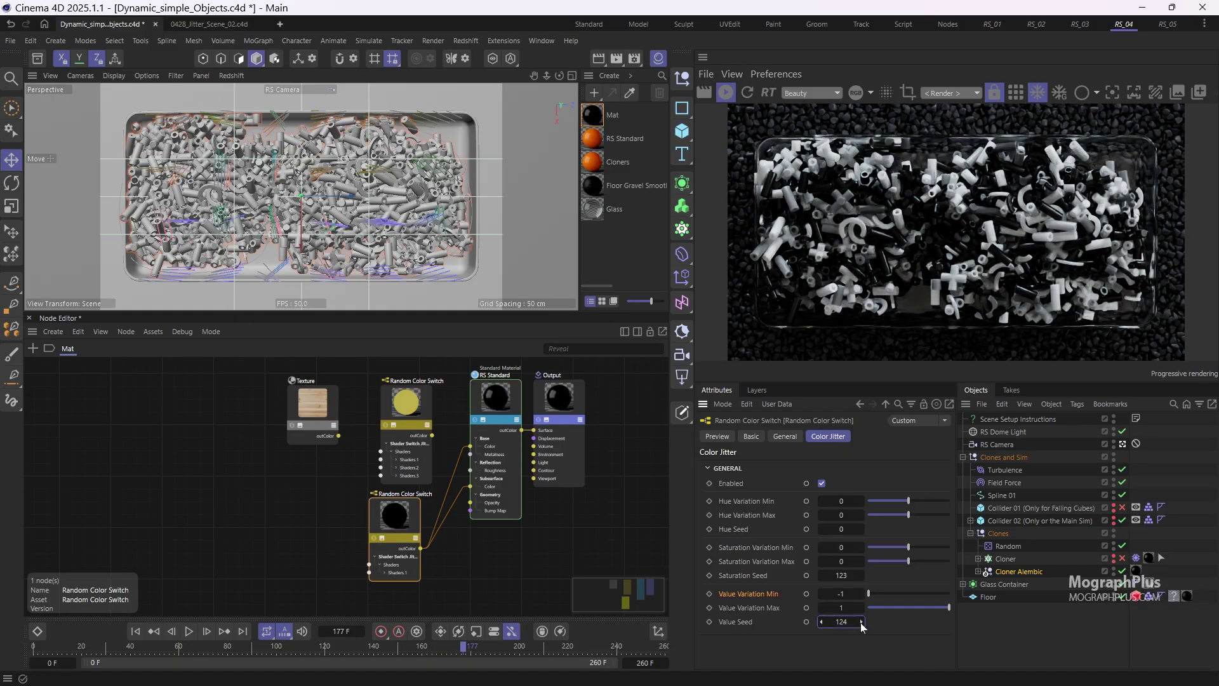
pyautogui.click(862, 622)
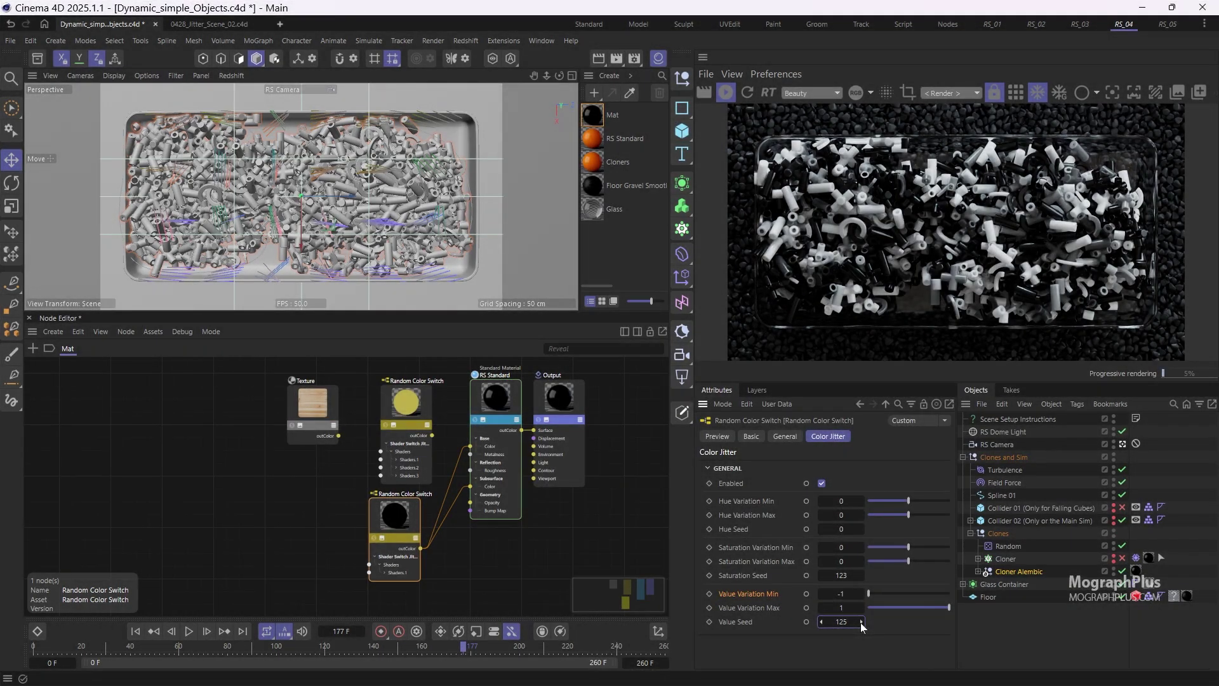
pyautogui.click(861, 622)
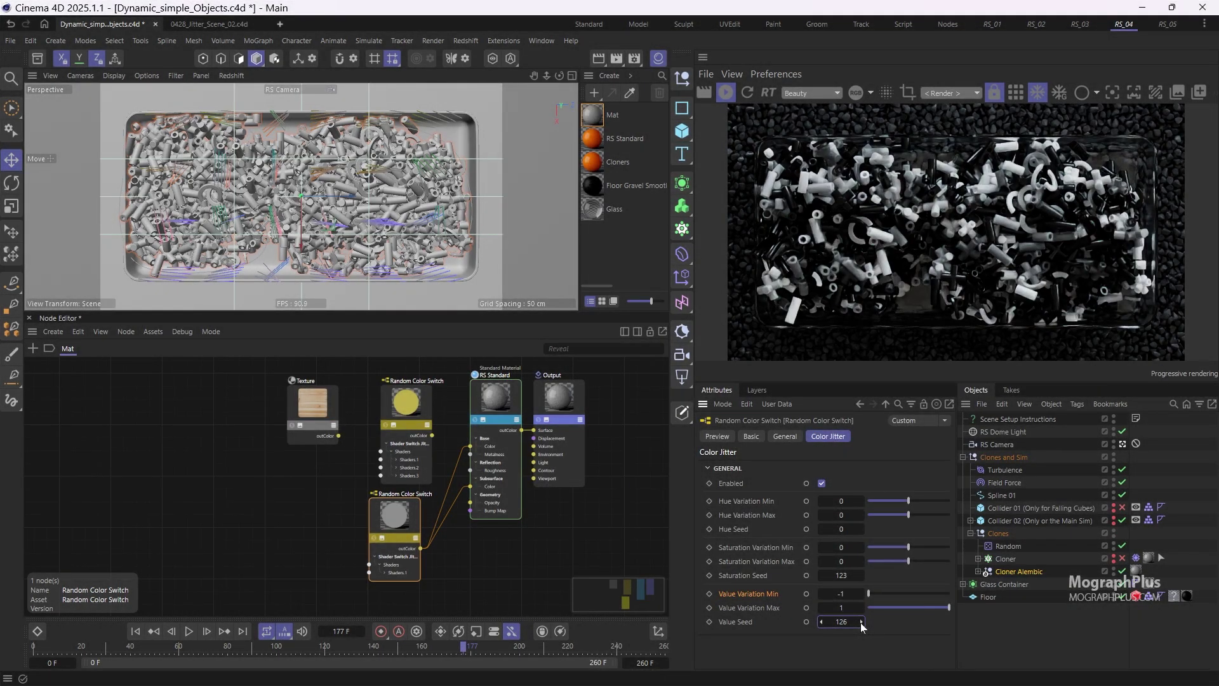
pyautogui.click(861, 623)
pyautogui.click(861, 622)
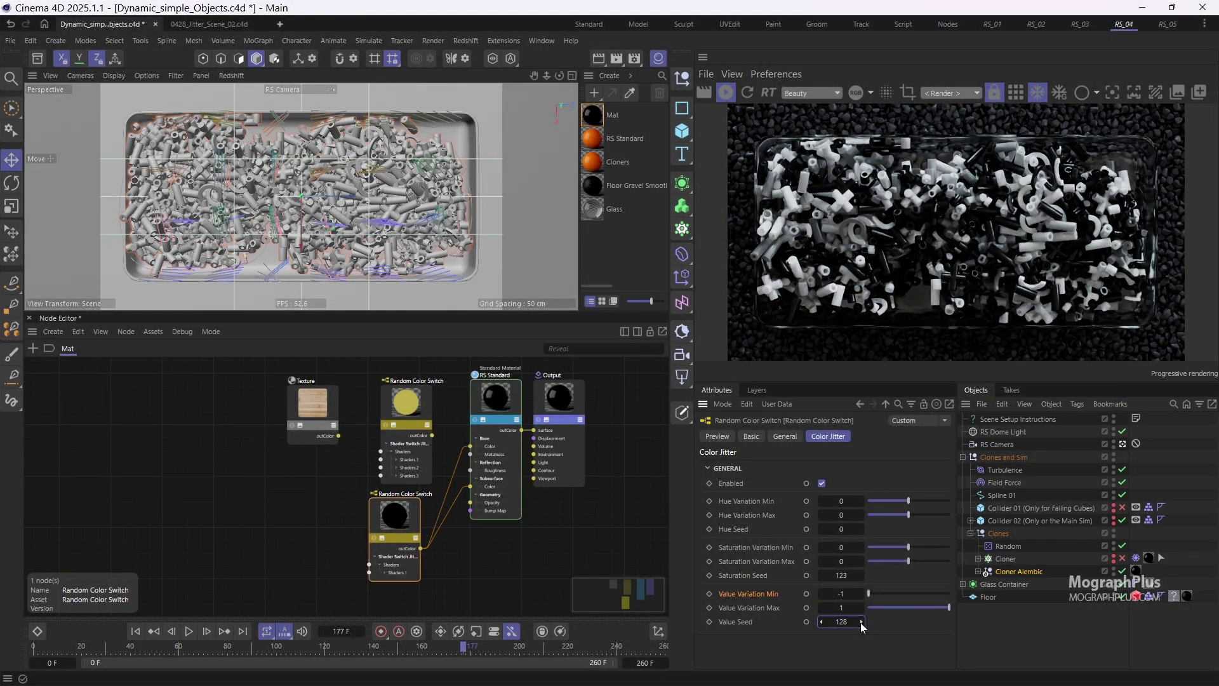
pyautogui.click(861, 622)
pyautogui.click(861, 623)
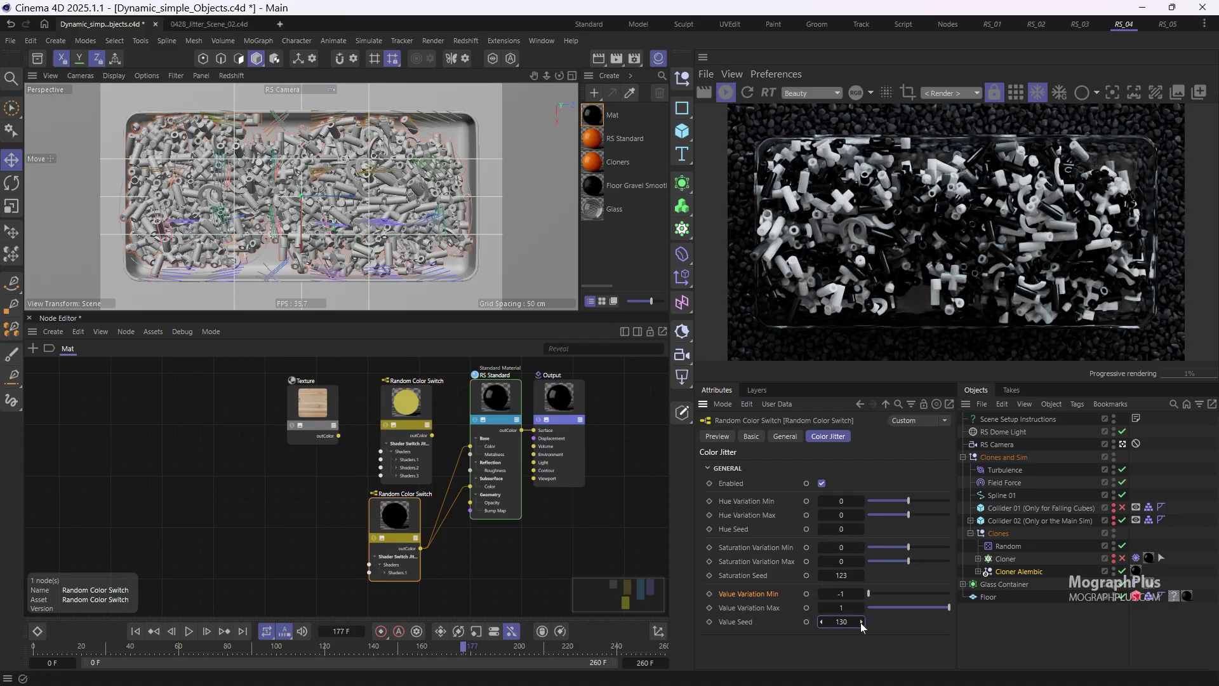
pyautogui.click(861, 623)
# Step: Feed the original Random Color Switch's output into the material's Base Color
pyautogui.scroll(5, 512, 483)
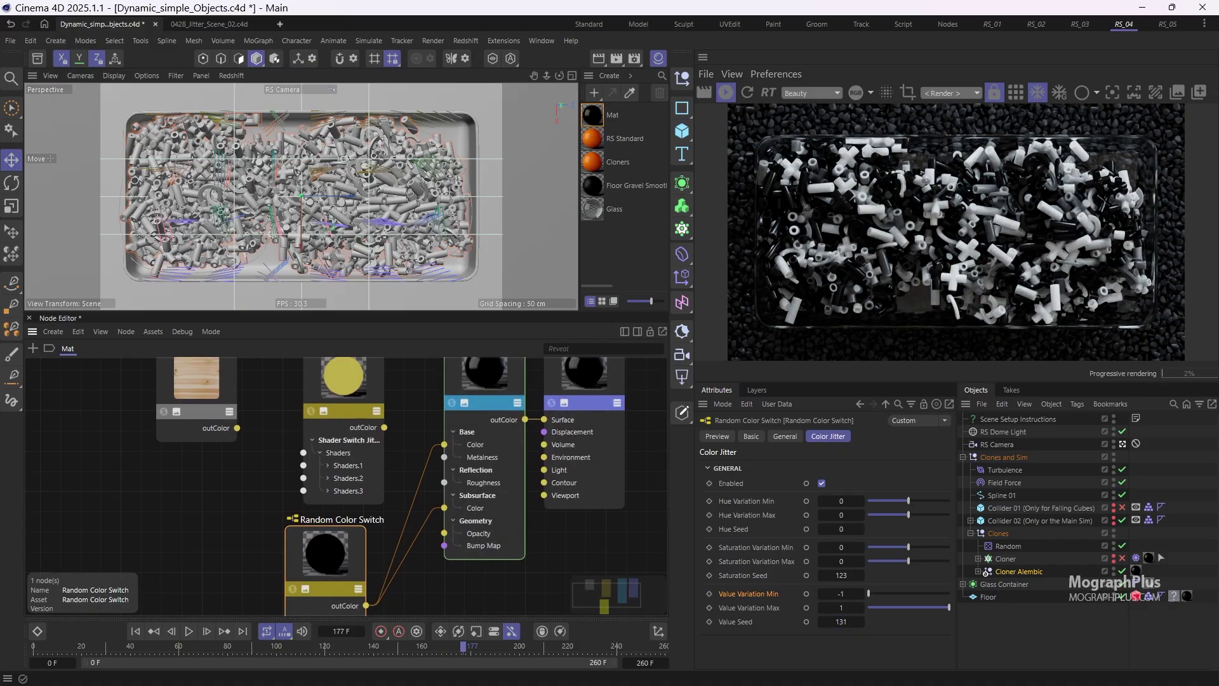
pyautogui.moveTo(382, 441); pyautogui.dragTo(441, 522)
pyautogui.scroll(-4, 388, 467)
pyautogui.moveTo(376, 509); pyautogui.dragTo(370, 501, button='middle')
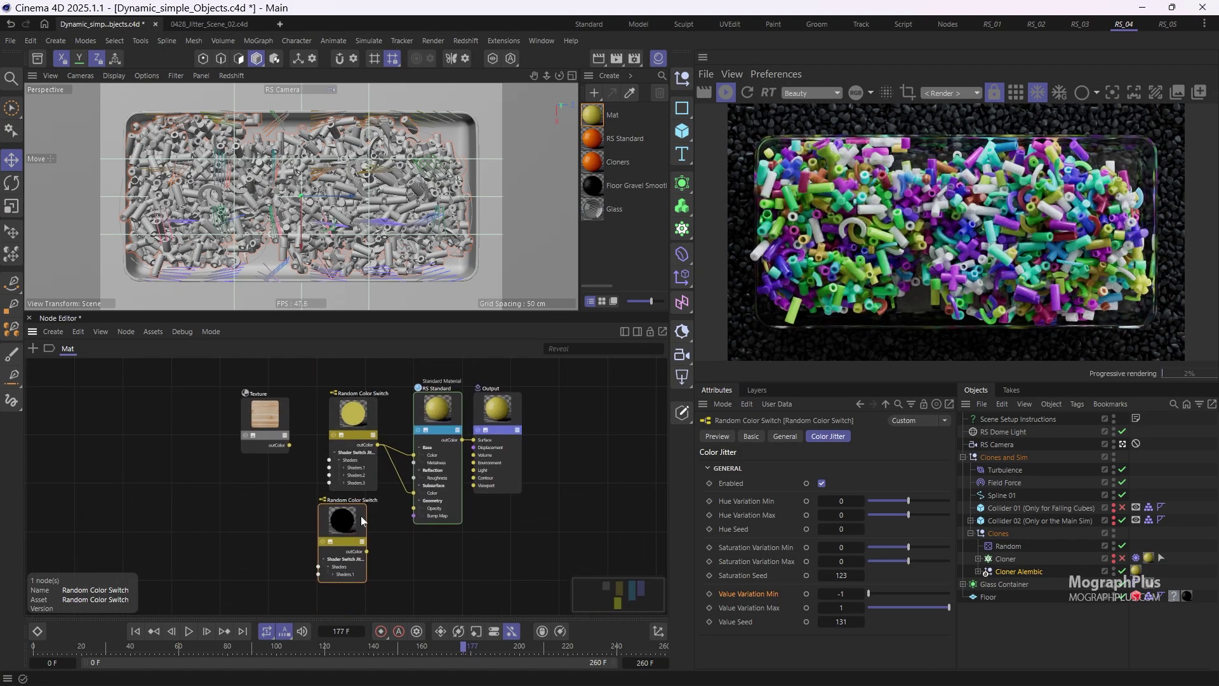
# Step: Delete the Texture node and the spare colour switch, then frame the remaining nodes
pyautogui.moveTo(359, 521); pyautogui.dragTo(298, 492)
pyautogui.moveTo(188, 398); pyautogui.dragTo(297, 506)
pyautogui.press('Delete')
pyautogui.press('h')
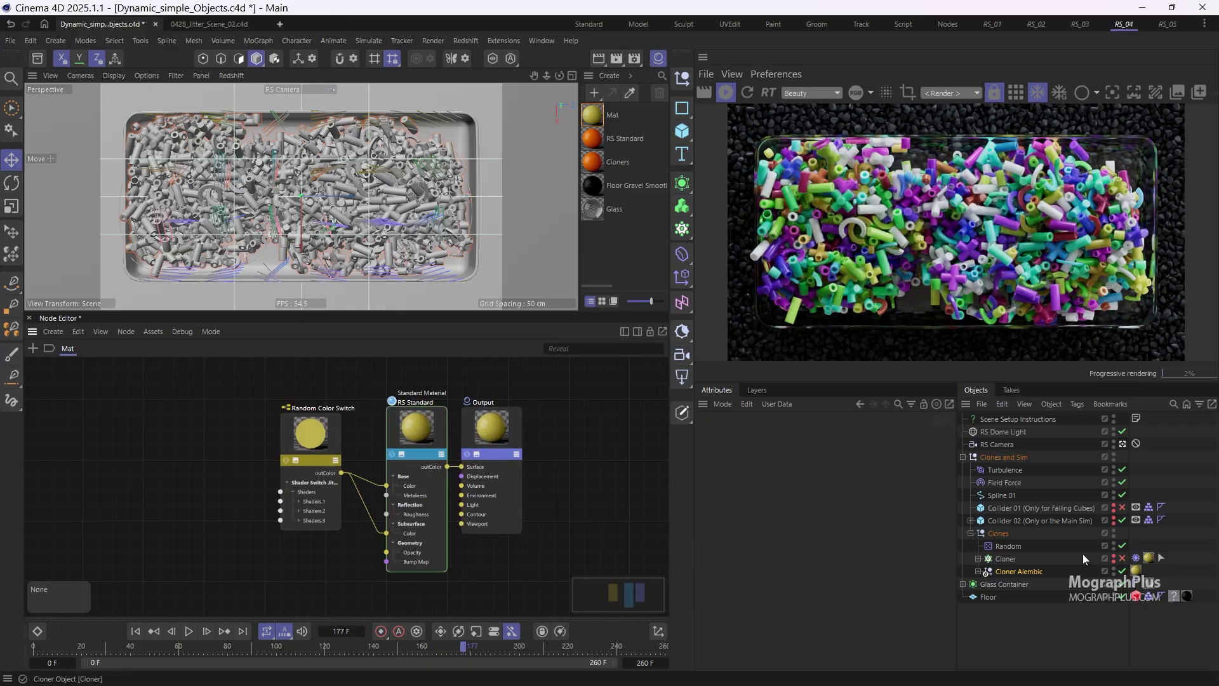
# Step: Disable Cloner Alembic and add a Cube sized 86 × 25 × 197 cm
pyautogui.click(1121, 570)
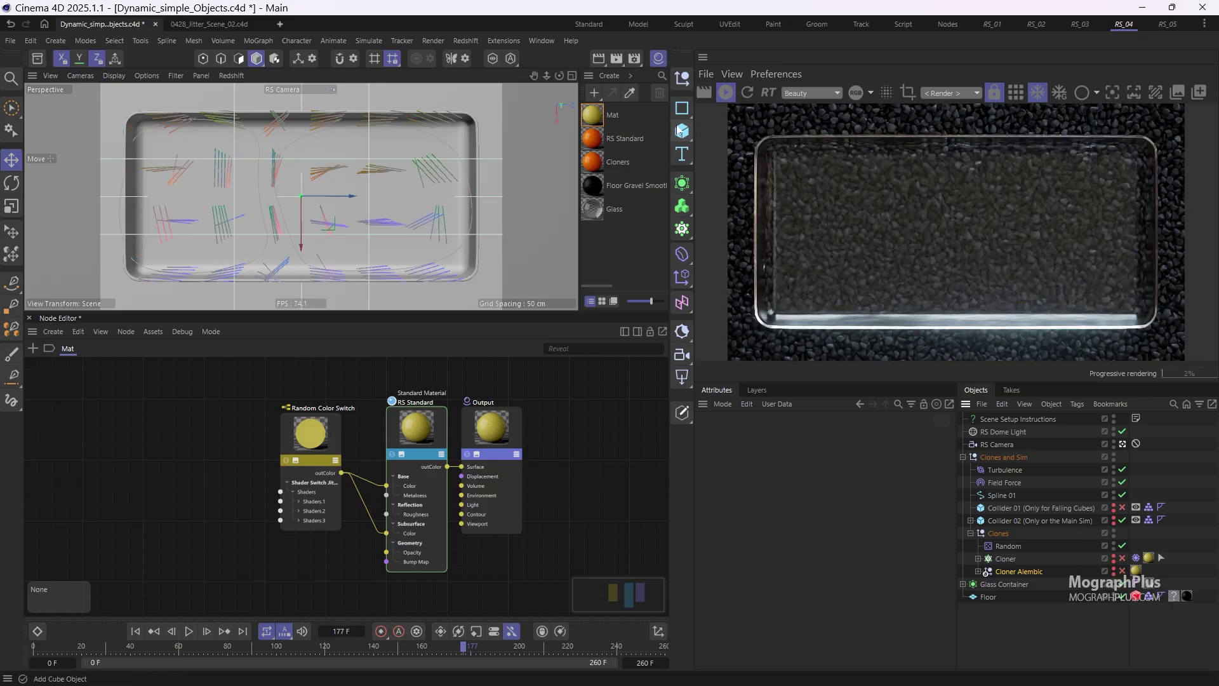
pyautogui.click(682, 132)
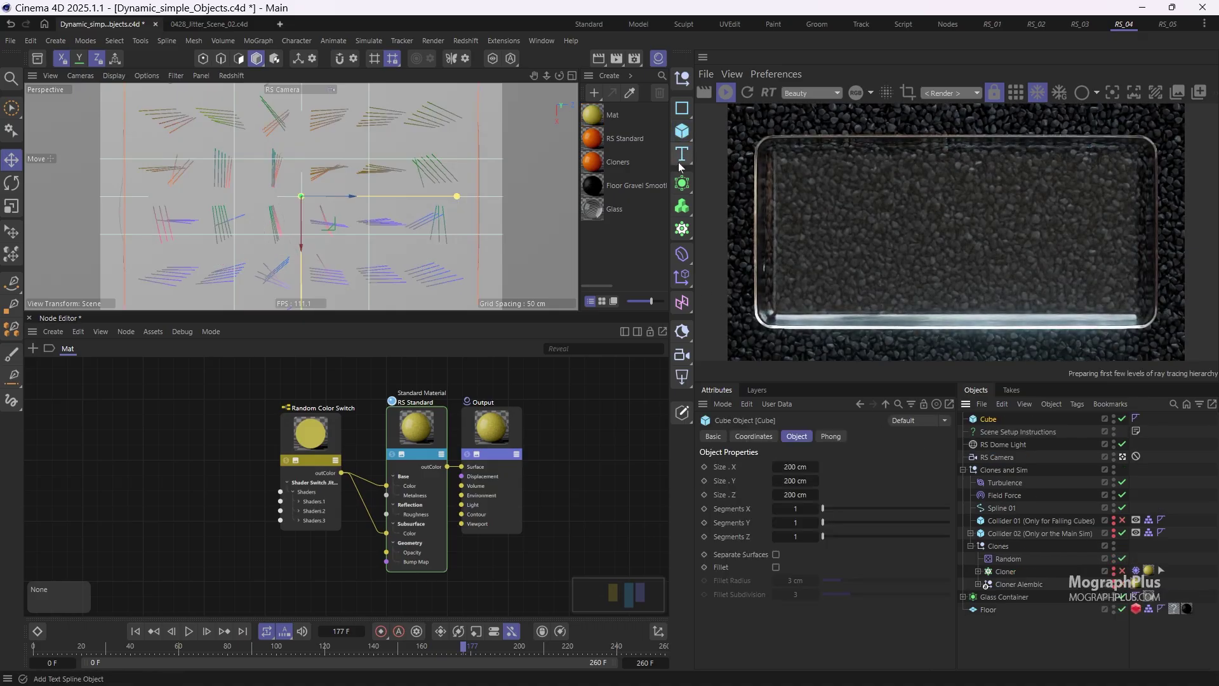
pyautogui.click(794, 467)
pyautogui.write('86')
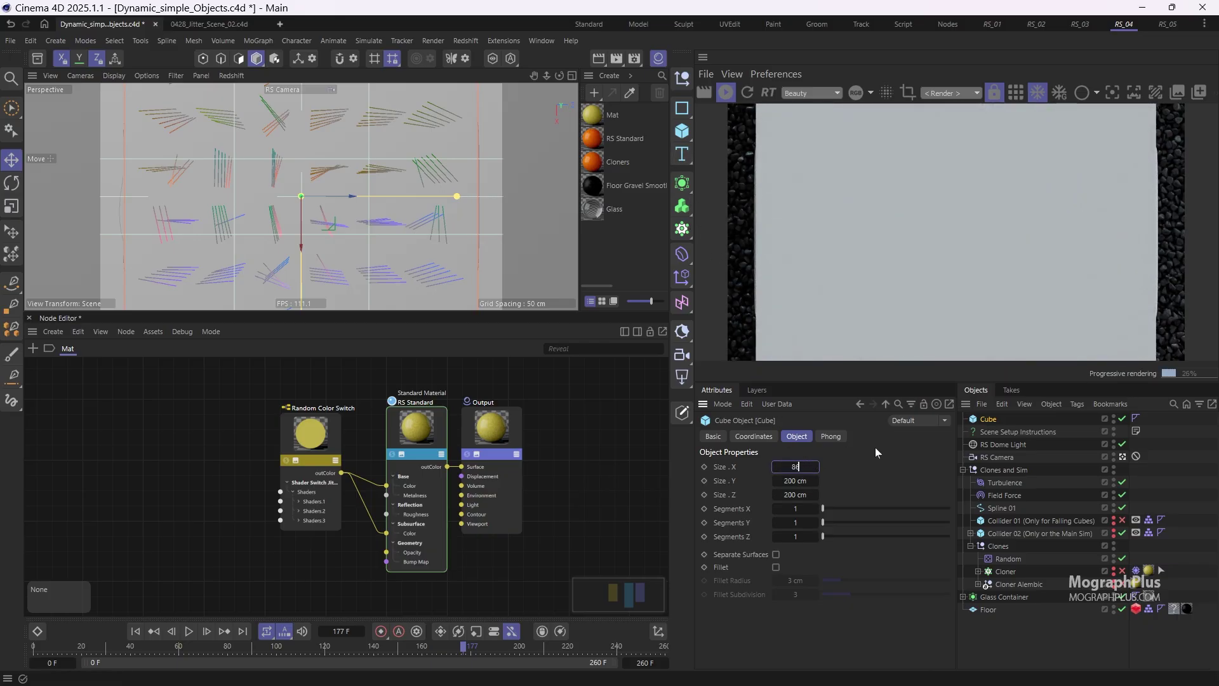
pyautogui.click(795, 481)
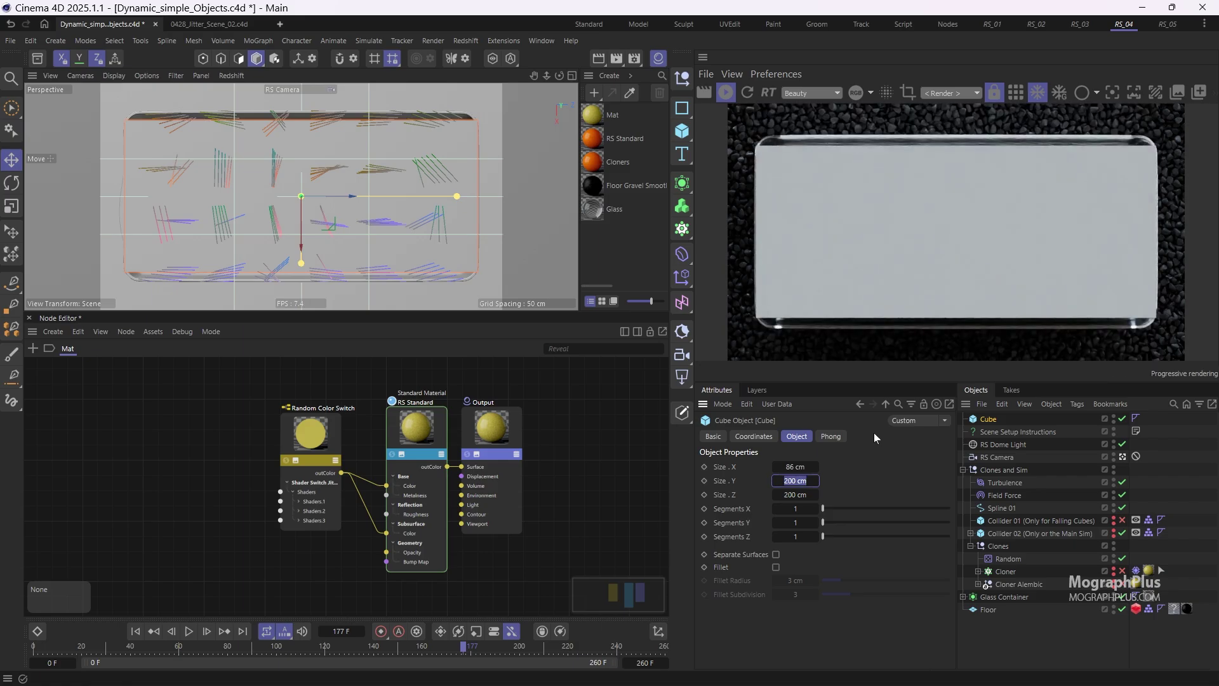
pyautogui.write('25')
pyautogui.press('Return')
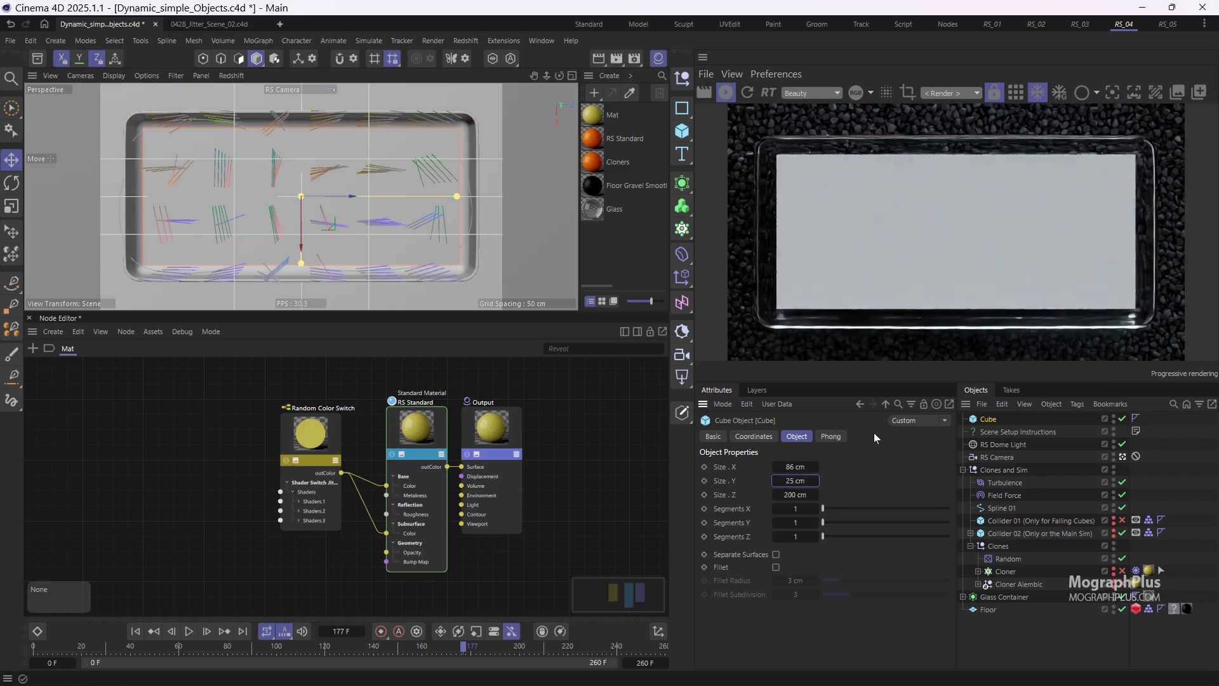
pyautogui.press('Tab')
pyautogui.write('197')
pyautogui.press('Return')
# Step: Round the cube's edges with a 5 cm fillet radius and 5 subdivisions
pyautogui.click(776, 568)
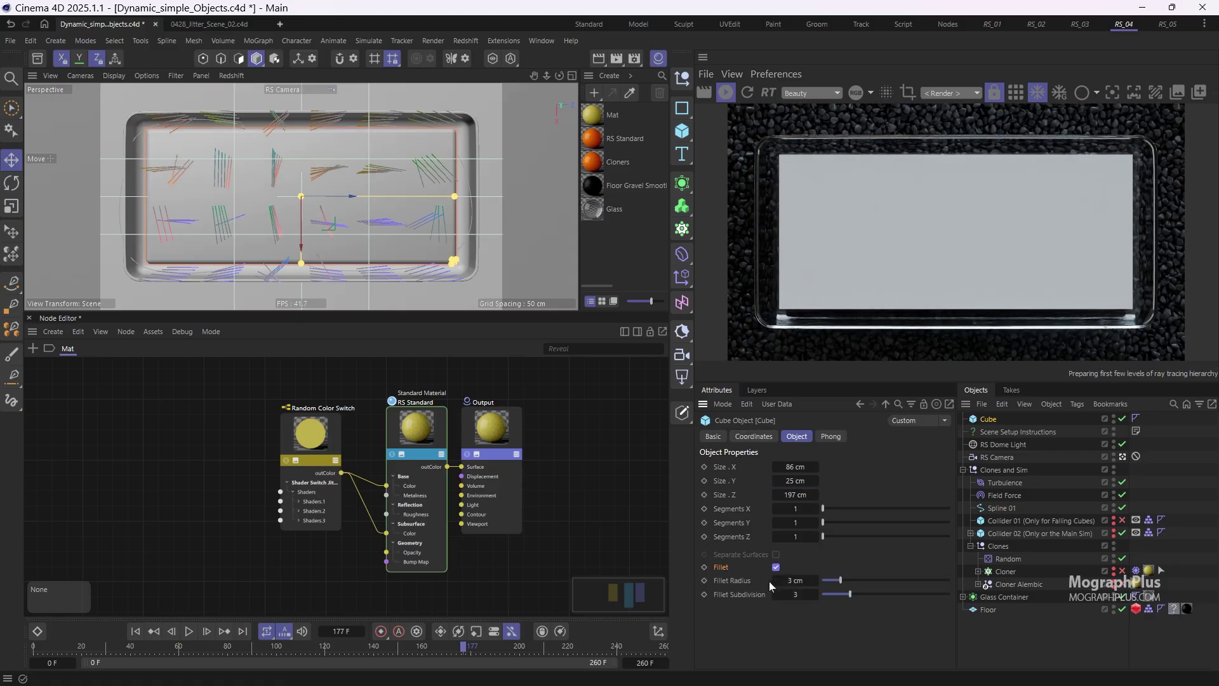
pyautogui.write('5')
pyautogui.press('Tab')
pyautogui.write('5')
pyautogui.press('Return')
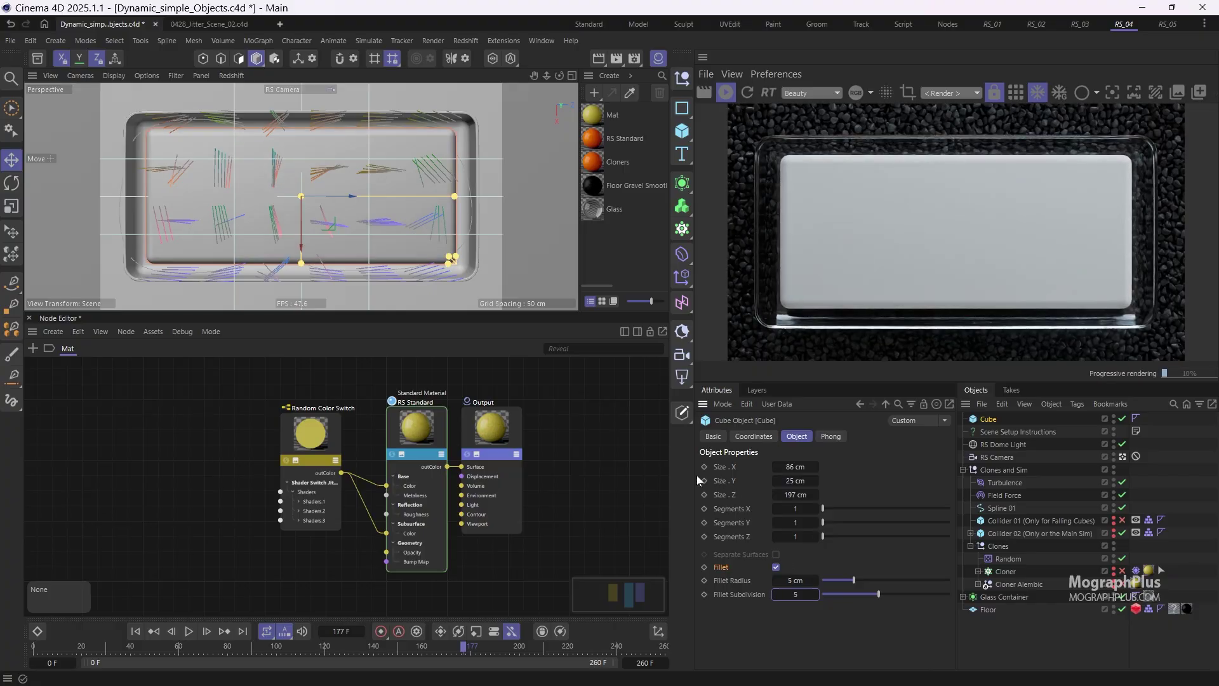
pyautogui.moveTo(306, 454); pyautogui.dragTo(358, 454, button='middle')
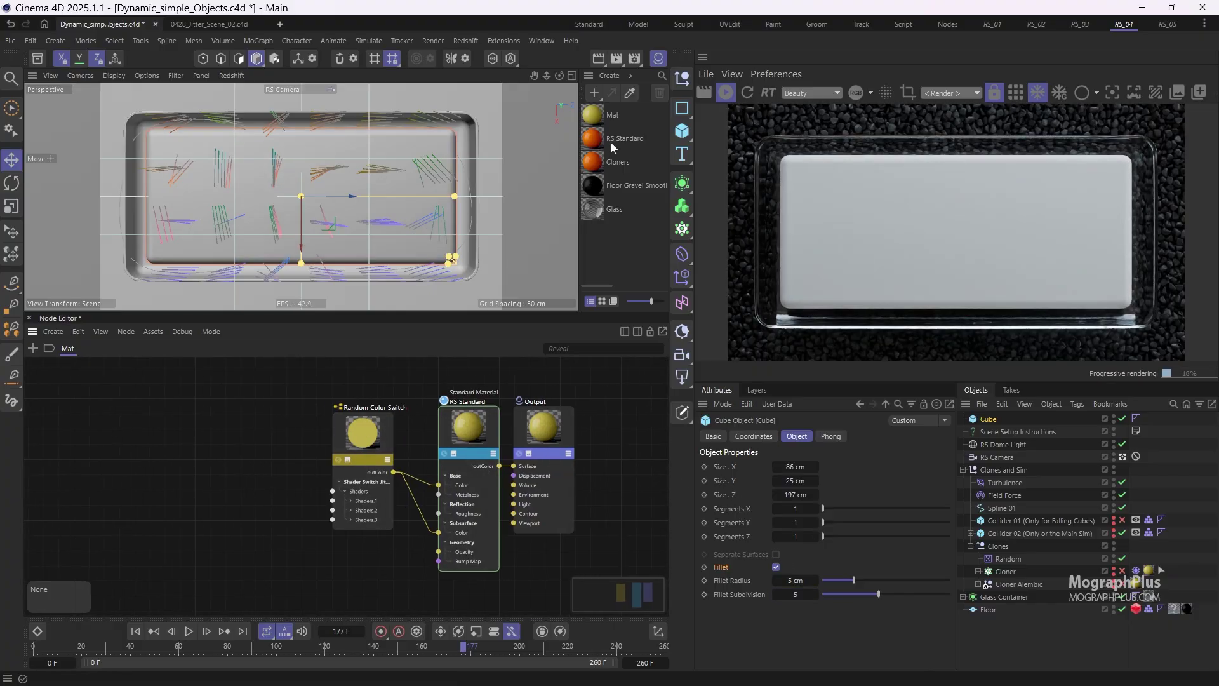
# Step: Create material Mat.1, drag it onto the Cube, collapse the timeline and select Mat.1
pyautogui.click(592, 94)
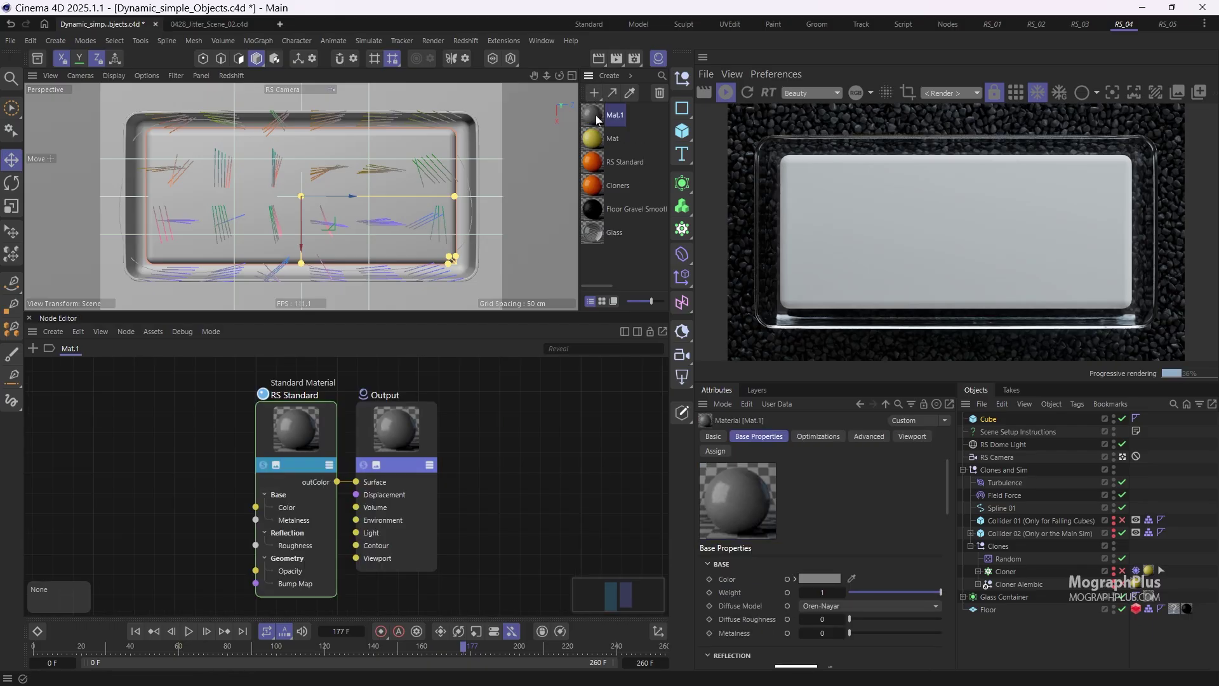
pyautogui.moveTo(595, 115); pyautogui.dragTo(1000, 420)
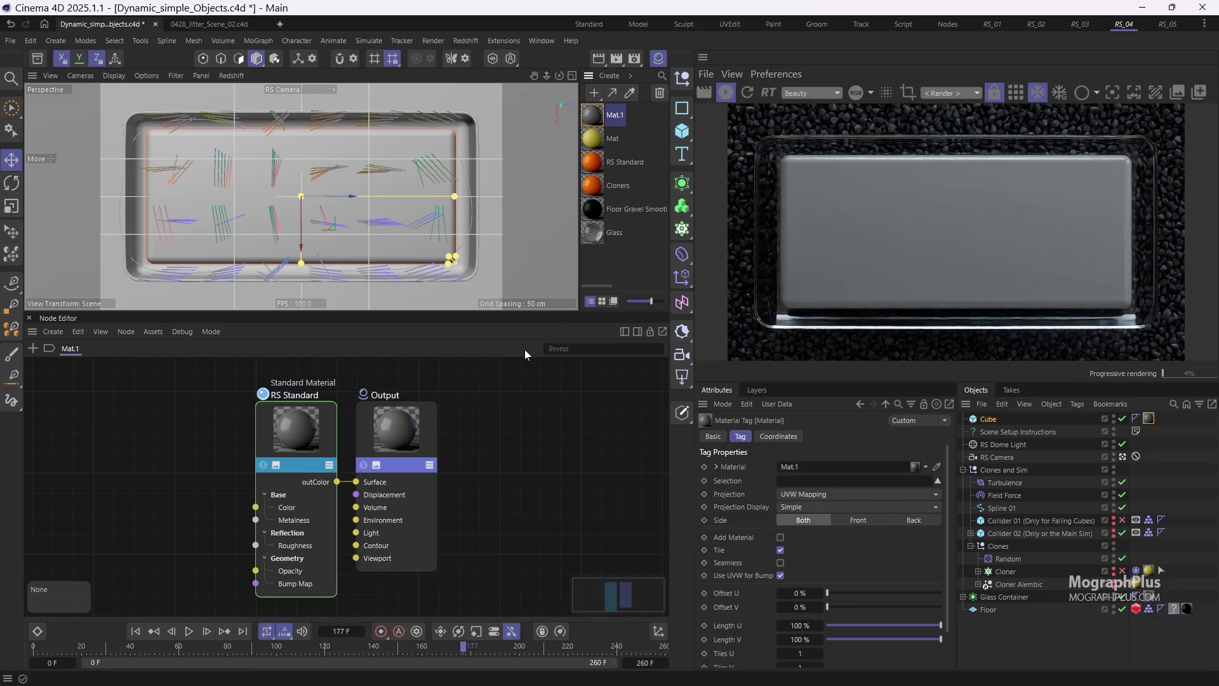
pyautogui.scroll(-2, 466, 394)
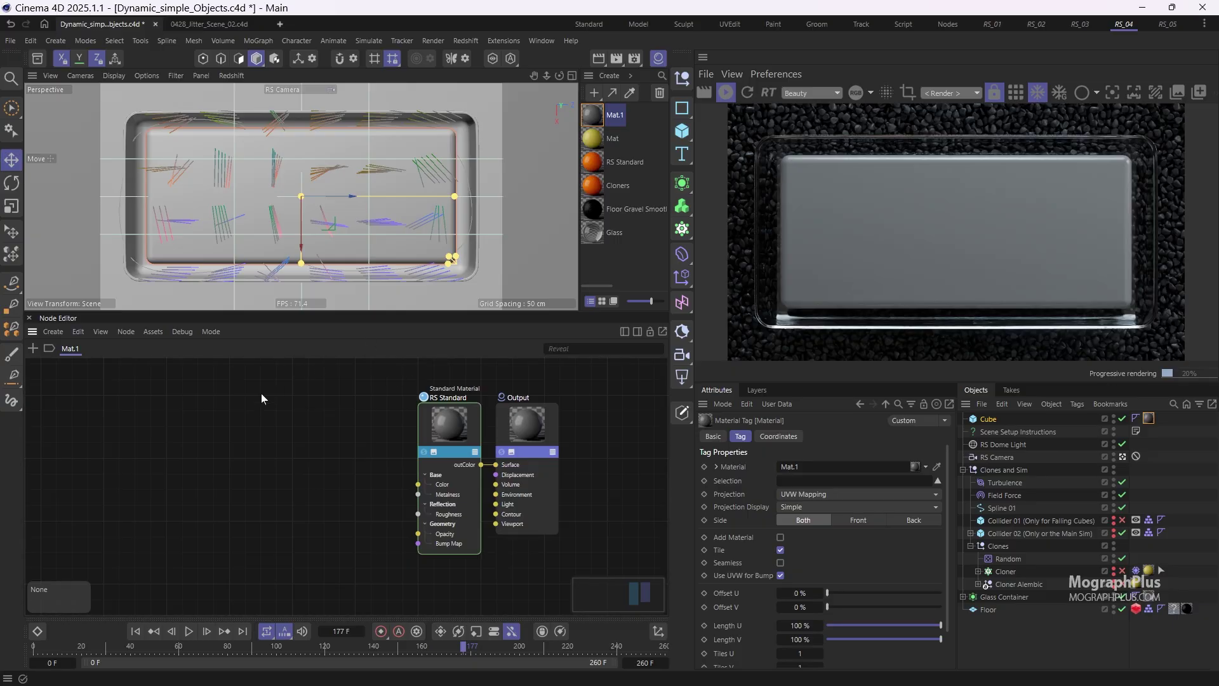
pyautogui.keyDown('ctrl'); pyautogui.click(81, 626); pyautogui.keyUp('ctrl')
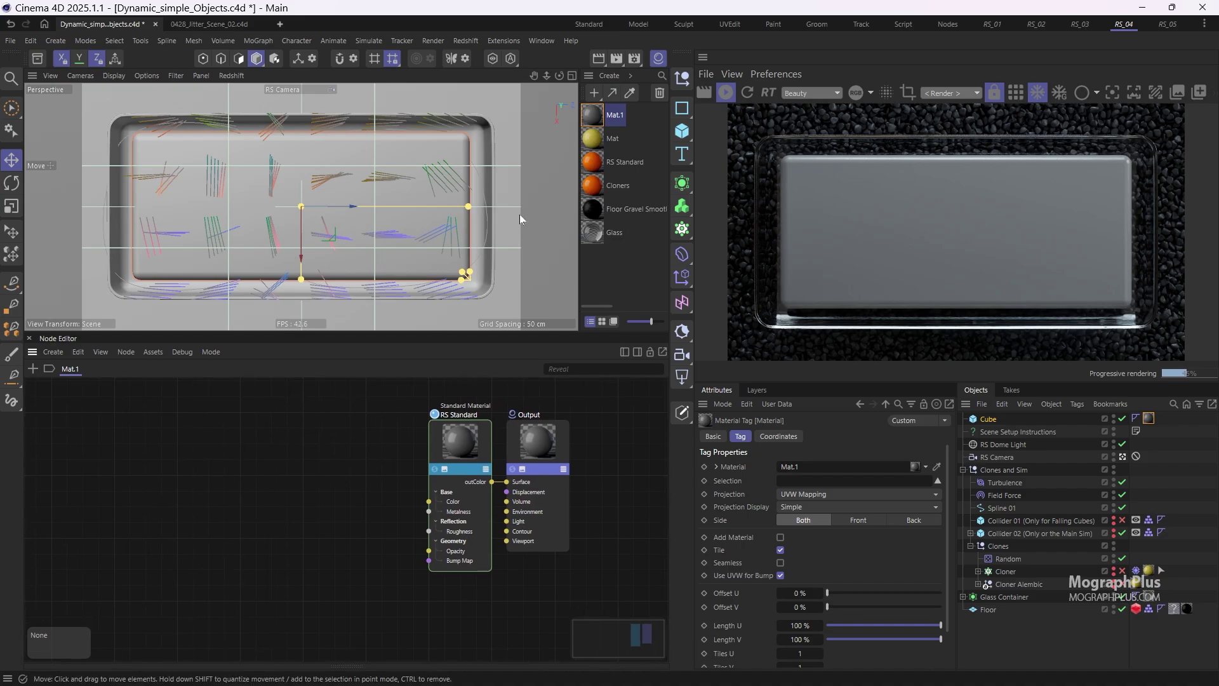
pyautogui.click(596, 116)
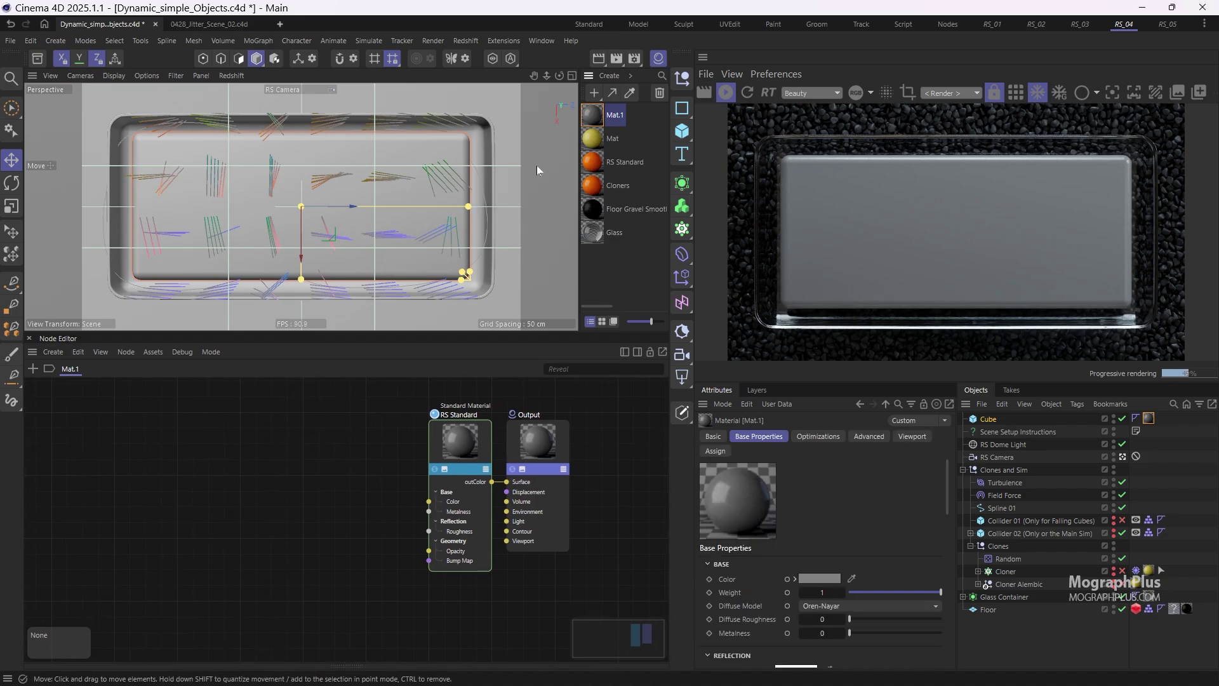
# Step: Add a Maxon Noise node to Mat.1 and set its type to Voronoi 1
pyautogui.doubleClick(230, 459)
pyautogui.write('maxon noise')
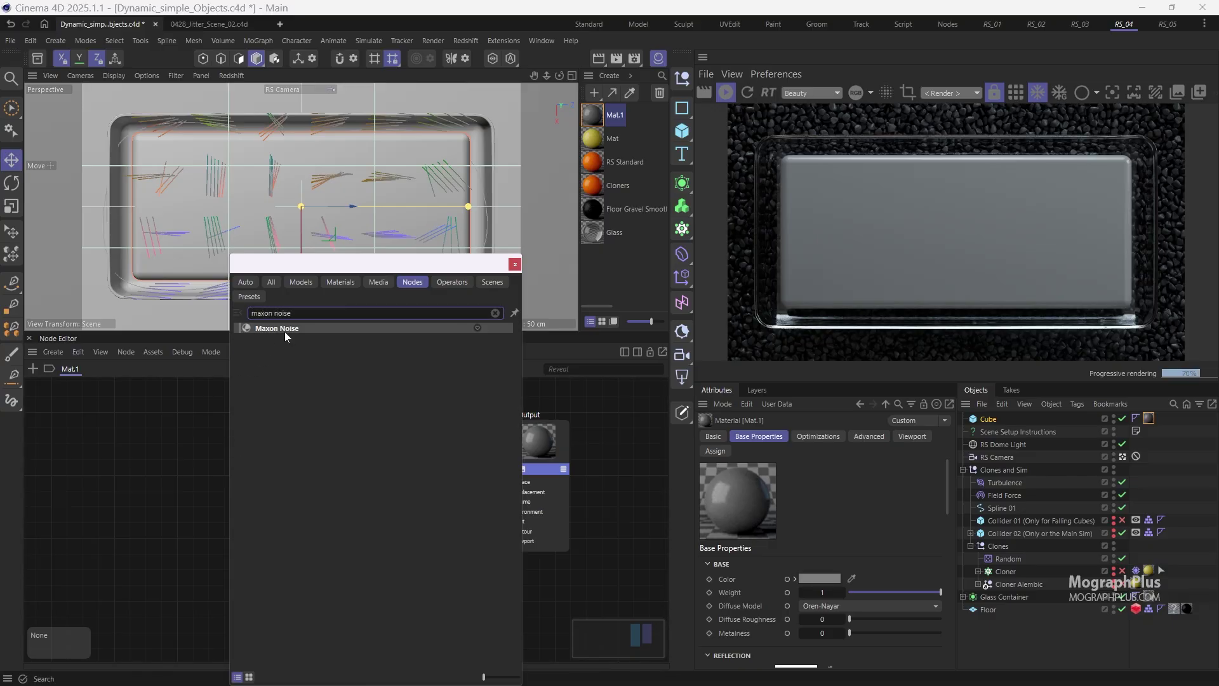
pyautogui.click(277, 328)
pyautogui.moveTo(245, 444); pyautogui.dragTo(314, 450)
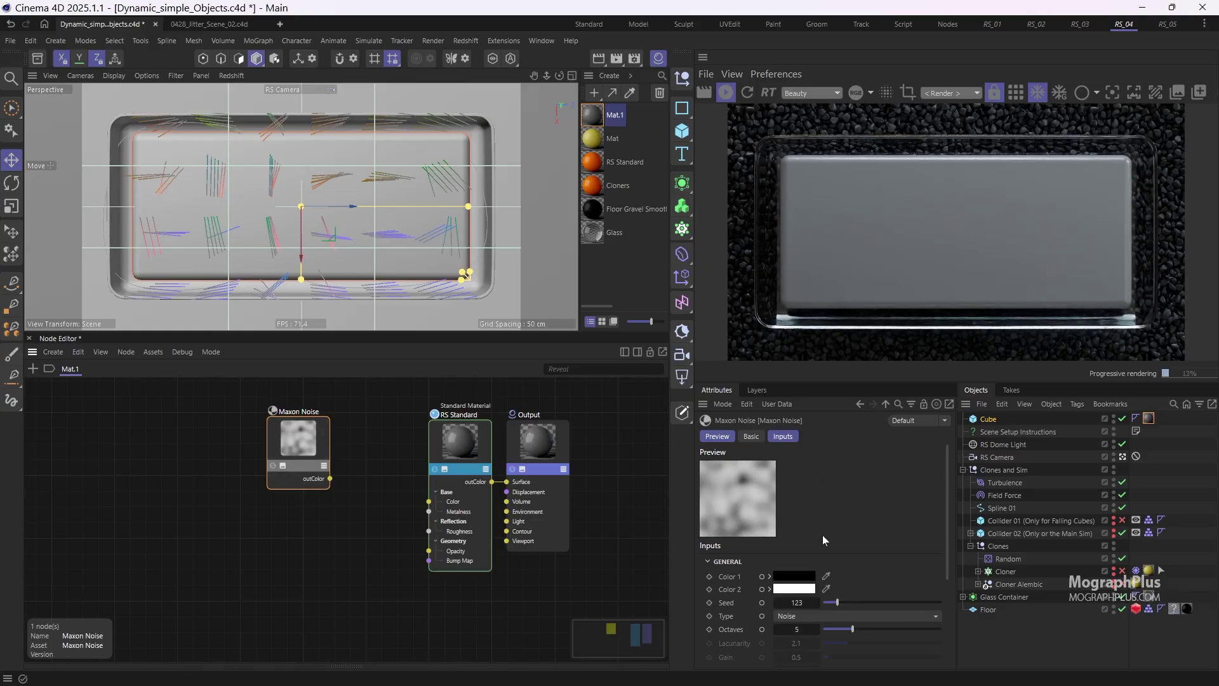
pyautogui.click(848, 616)
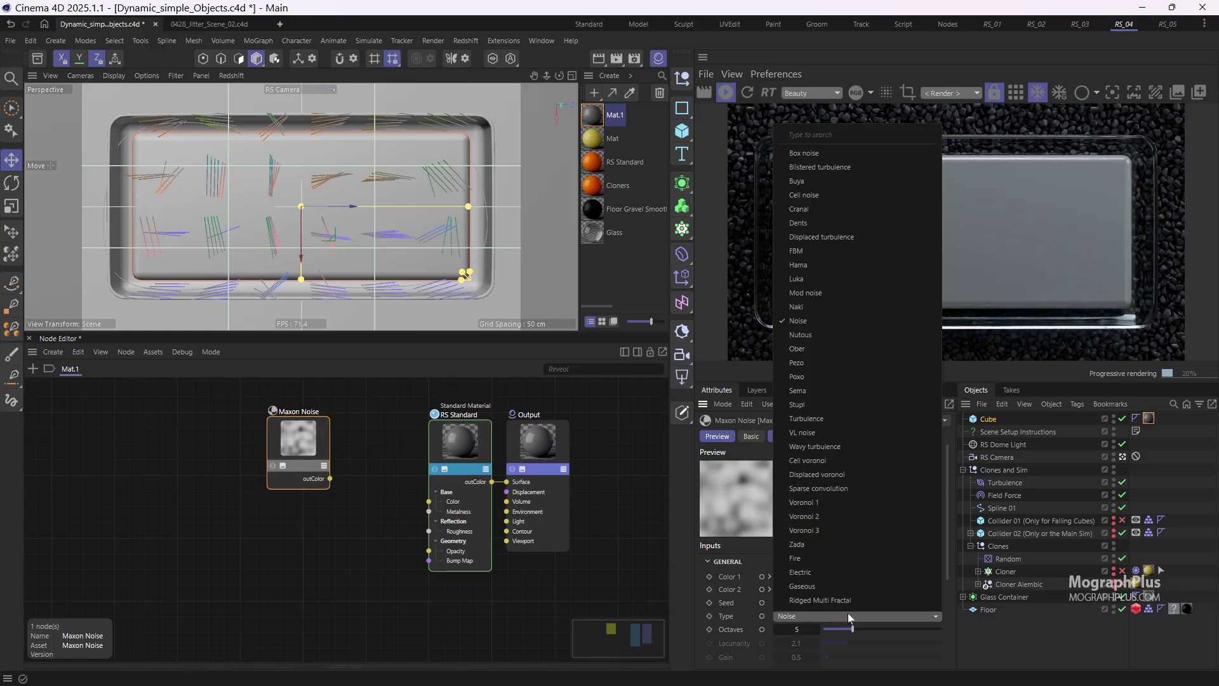
pyautogui.click(840, 499)
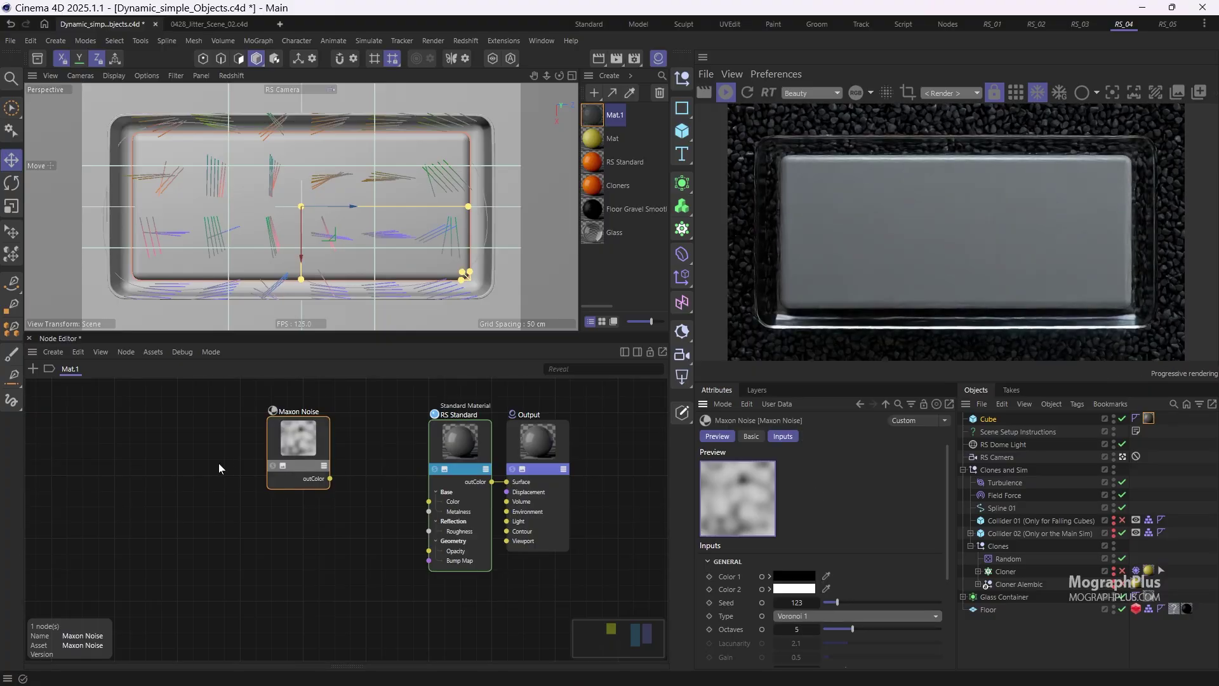
# Step: Expand the noise's Input settings and raise Overall Scale to 2
pyautogui.click(265, 471)
pyautogui.scroll(-5, 757, 580)
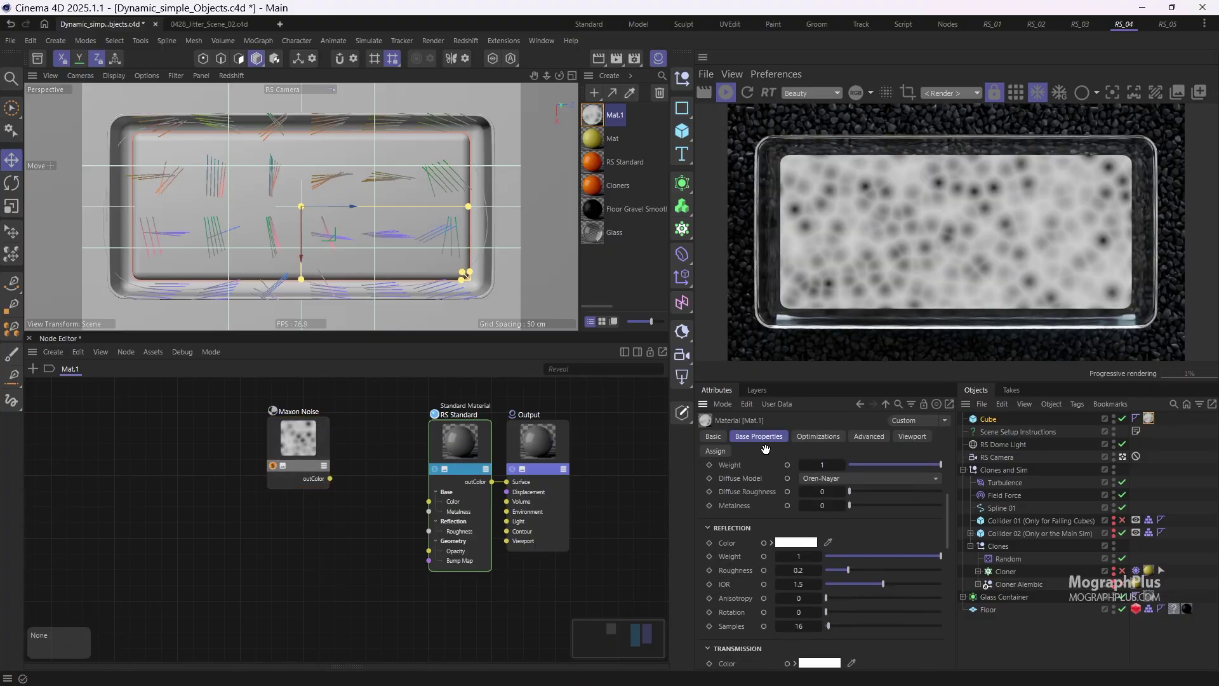
pyautogui.click(282, 424)
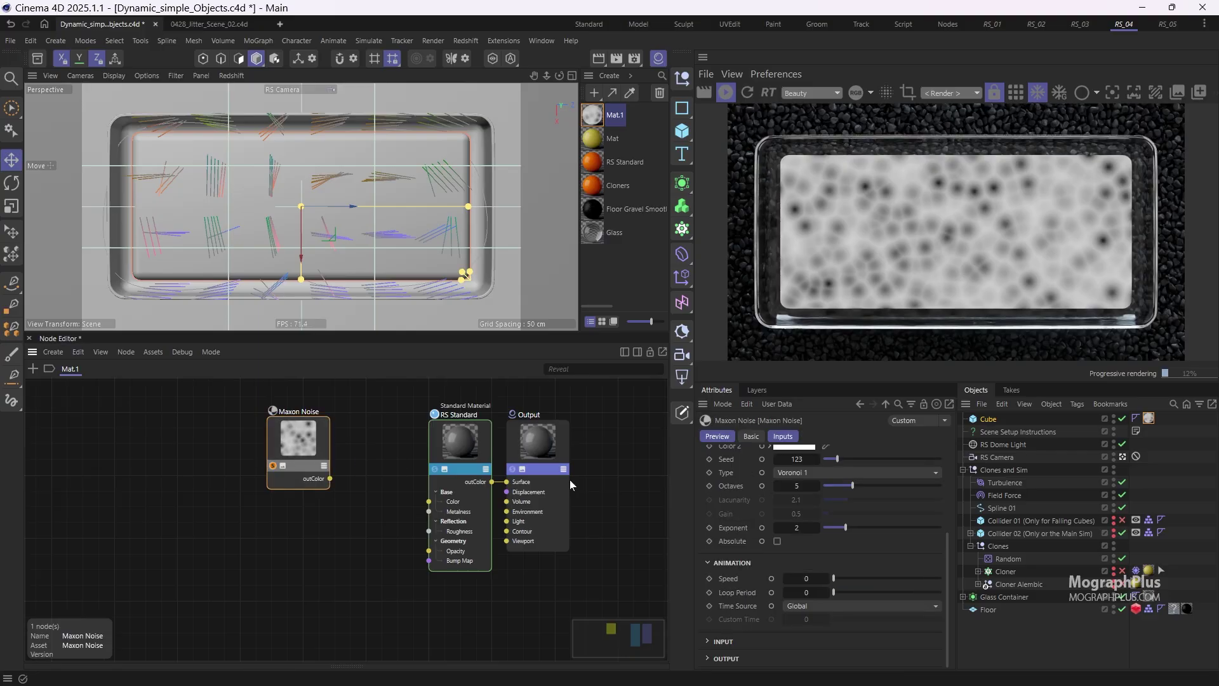
pyautogui.click(724, 641)
pyautogui.scroll(-3, 757, 468)
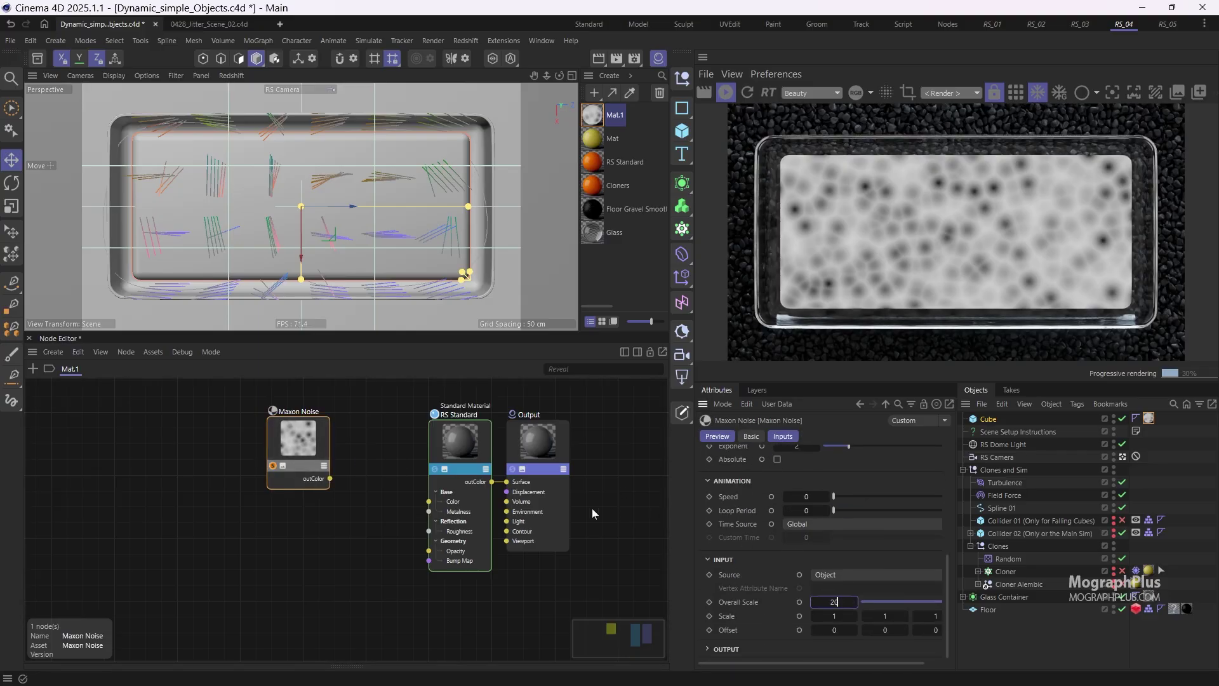
pyautogui.press('Return')
pyautogui.moveTo(312, 446); pyautogui.dragTo(280, 440)
# Step: Add a Mul node that multiplies the Maxon Noise output by 10
pyautogui.click(344, 459)
pyautogui.press('Tab')
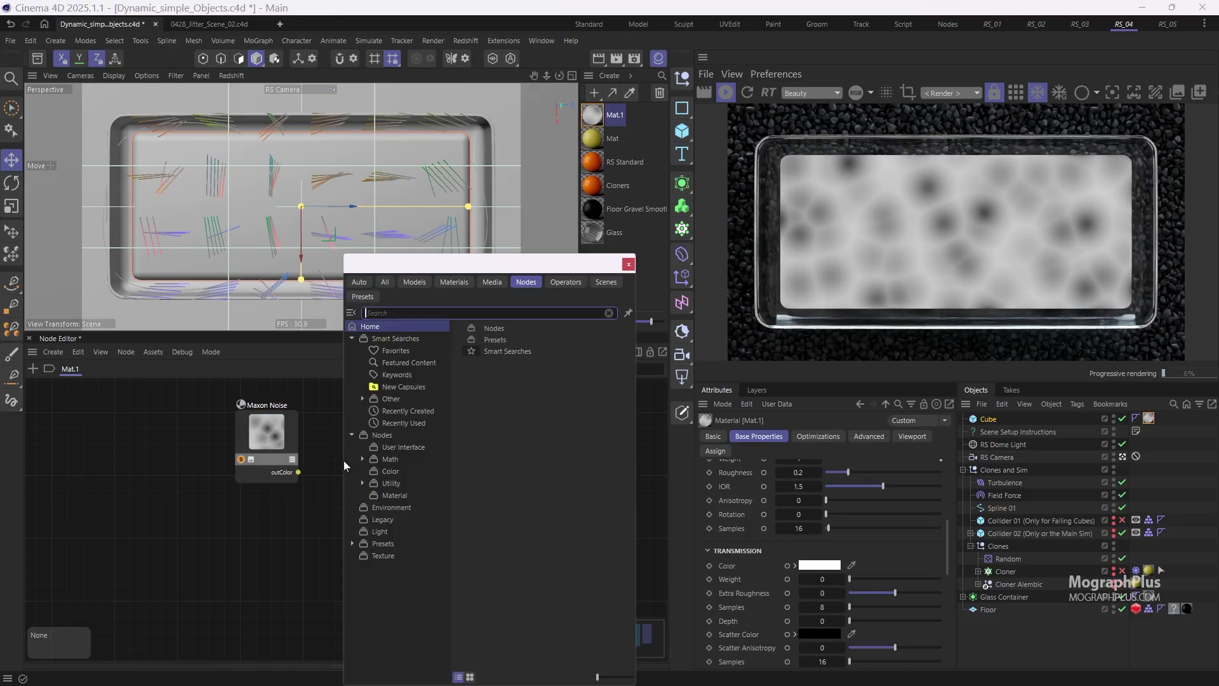
pyautogui.write('mul')
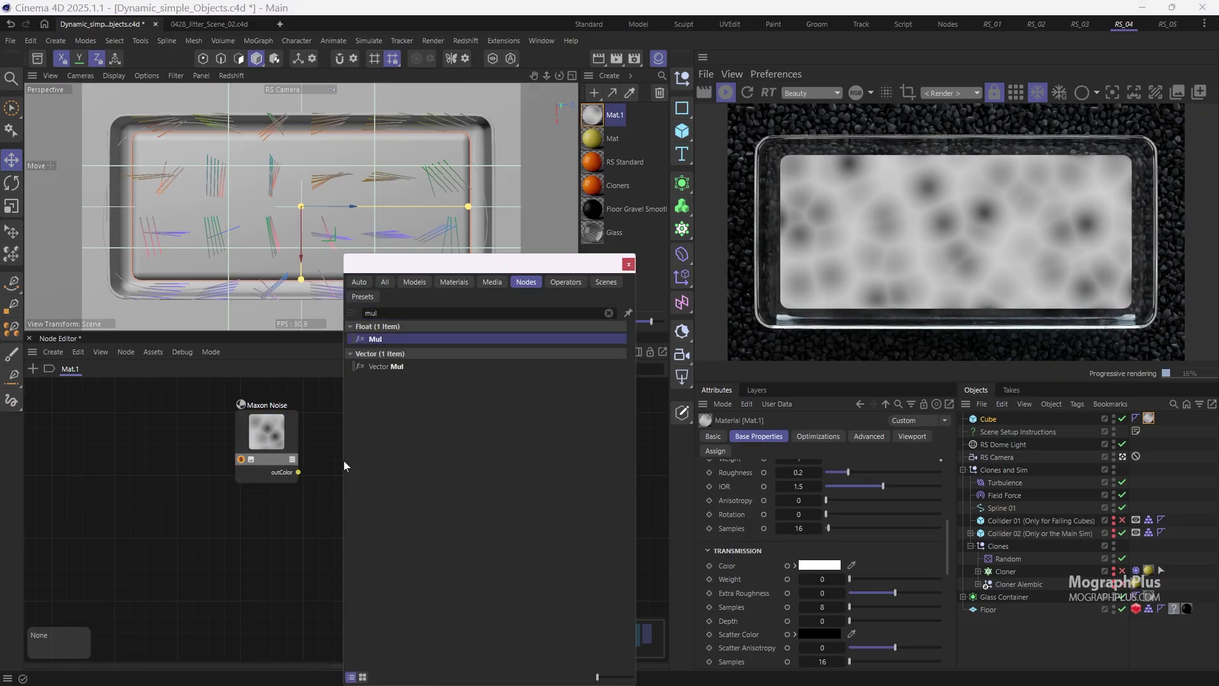
pyautogui.doubleClick(384, 338)
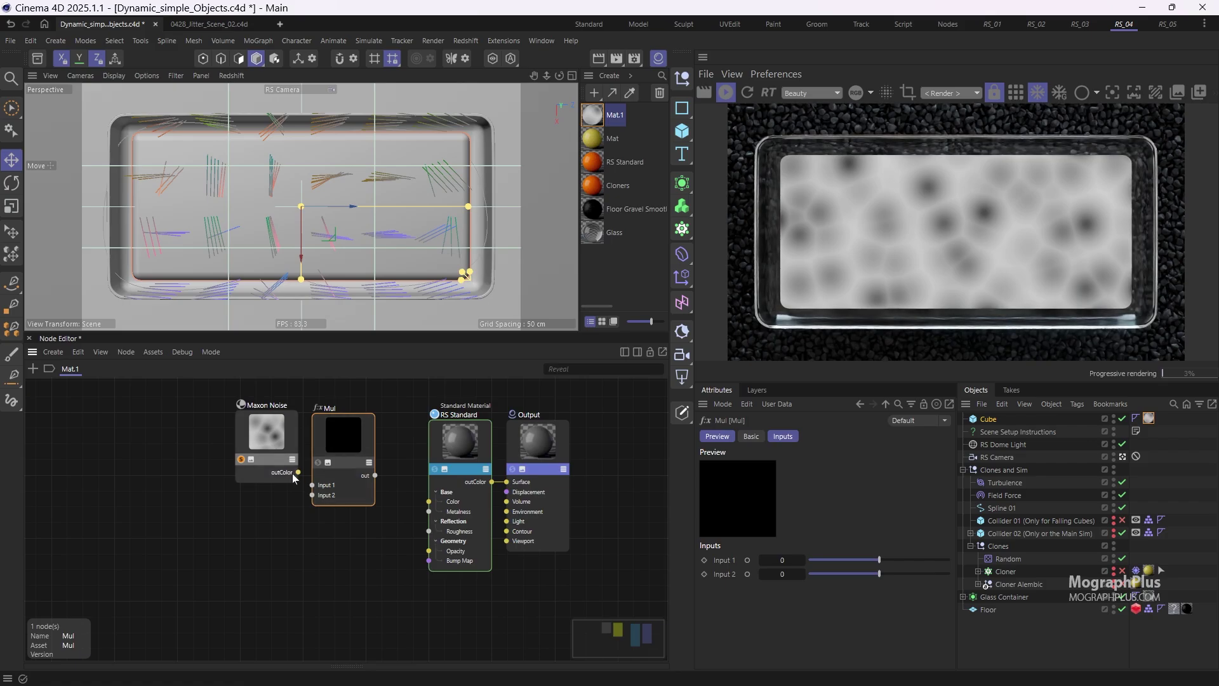
pyautogui.moveTo(299, 472); pyautogui.dragTo(312, 486)
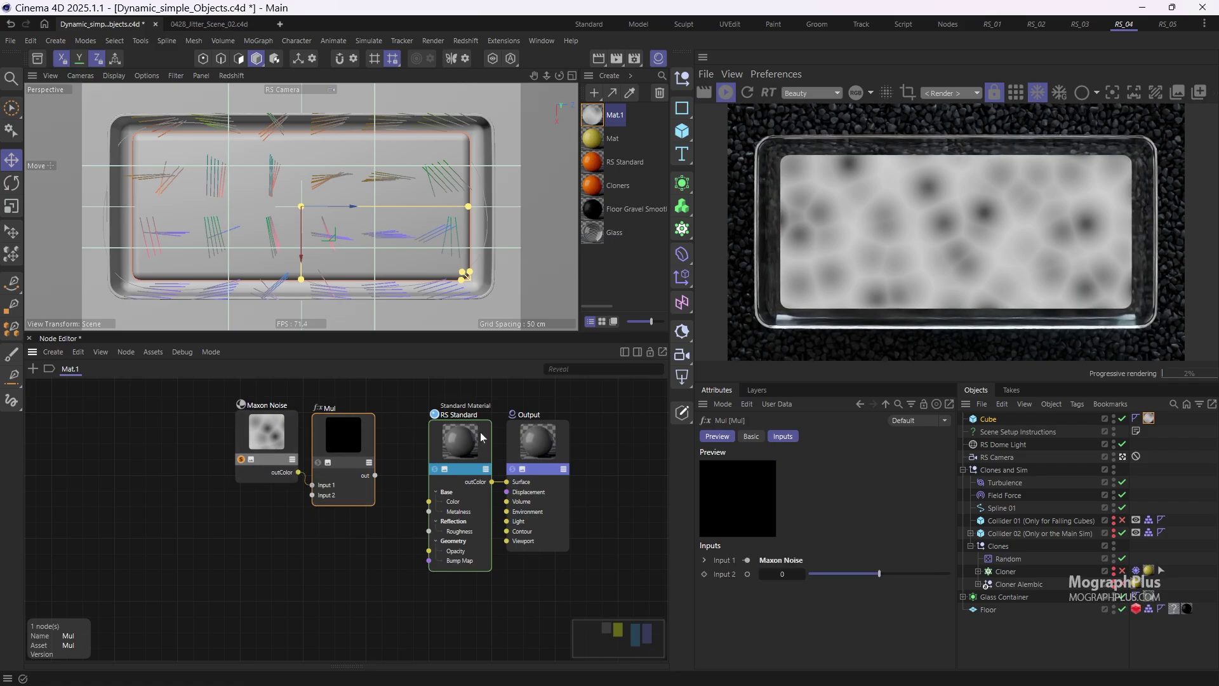
pyautogui.click(787, 572)
pyautogui.write('5')
pyautogui.press('Return')
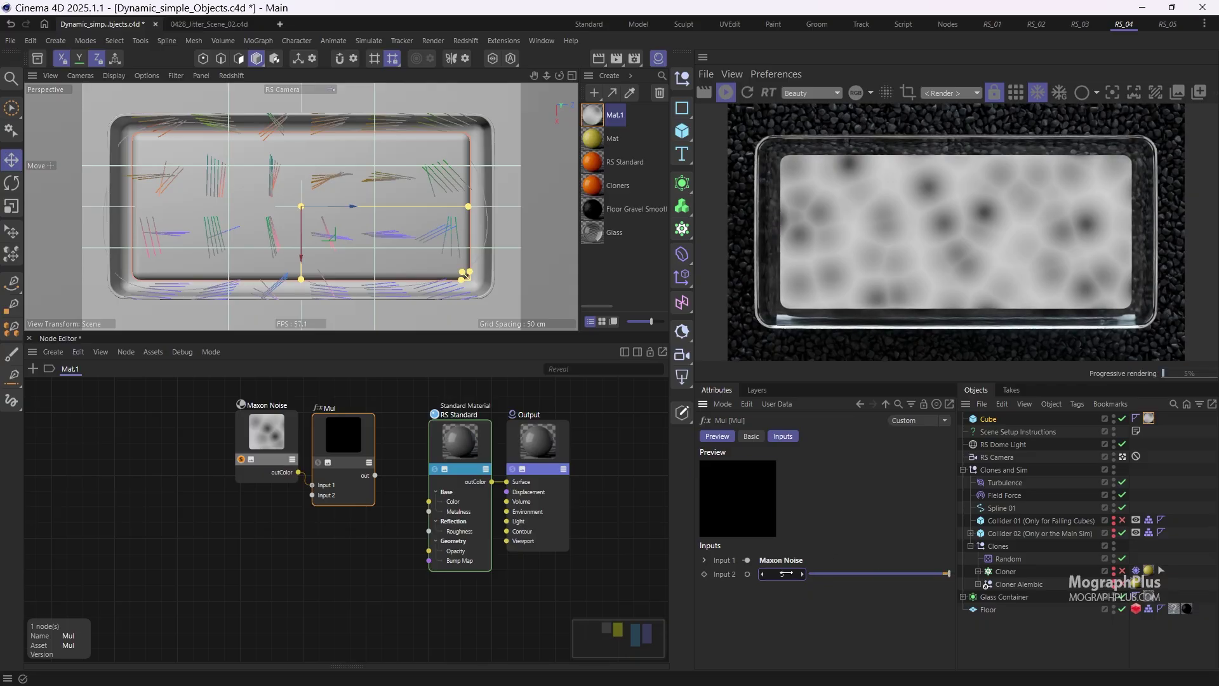
pyautogui.write('10')
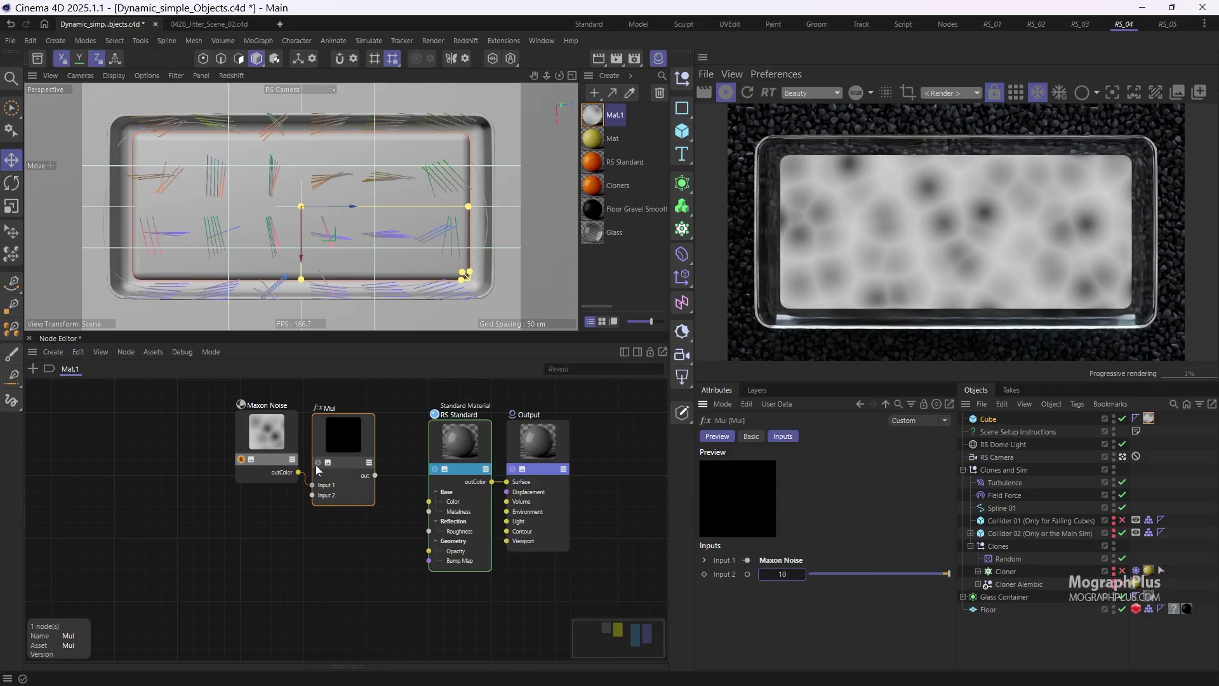
pyautogui.press('Return')
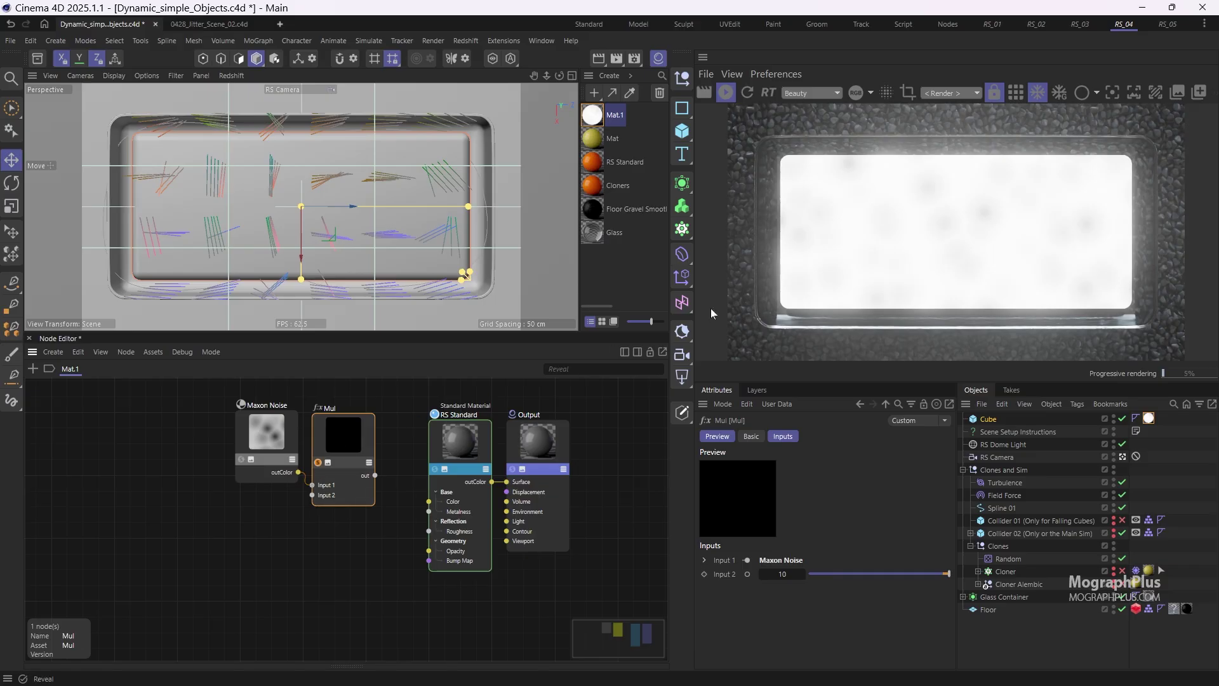
# Step: Turn off Bloom in the RenderView settings and shift the Maxon Noise and Mul nodes left
pyautogui.click(1213, 92)
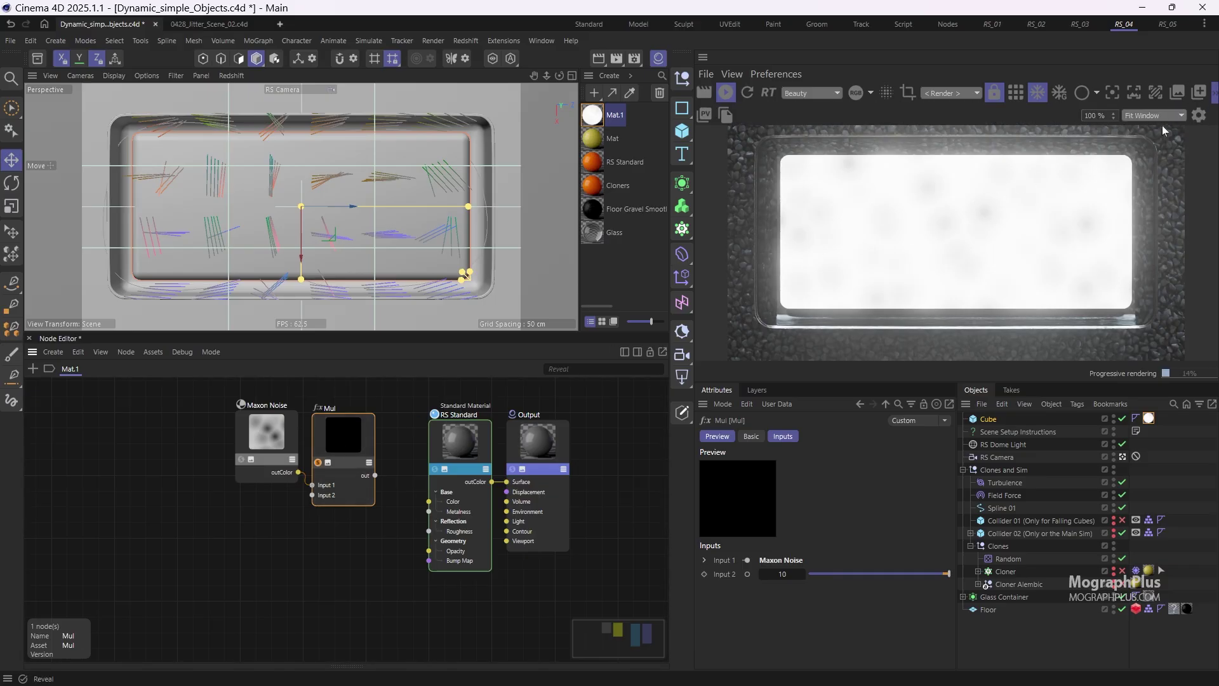
pyautogui.click(1199, 116)
pyautogui.scroll(-2, 1098, 280)
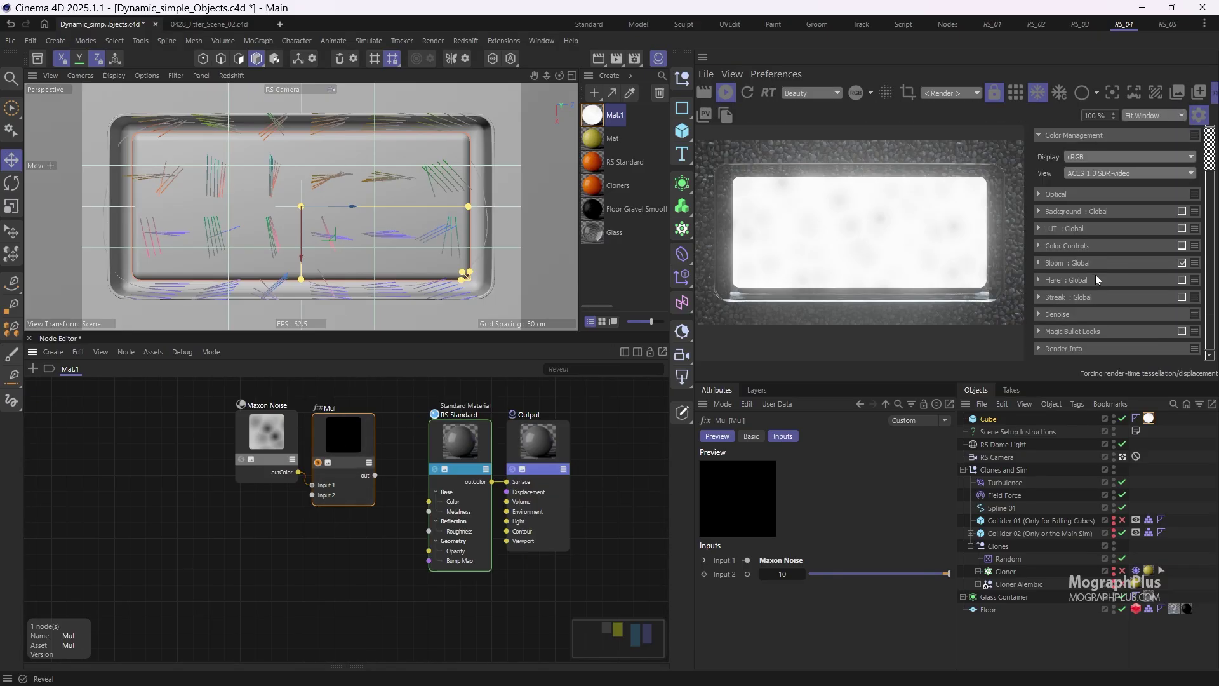
pyautogui.click(1182, 263)
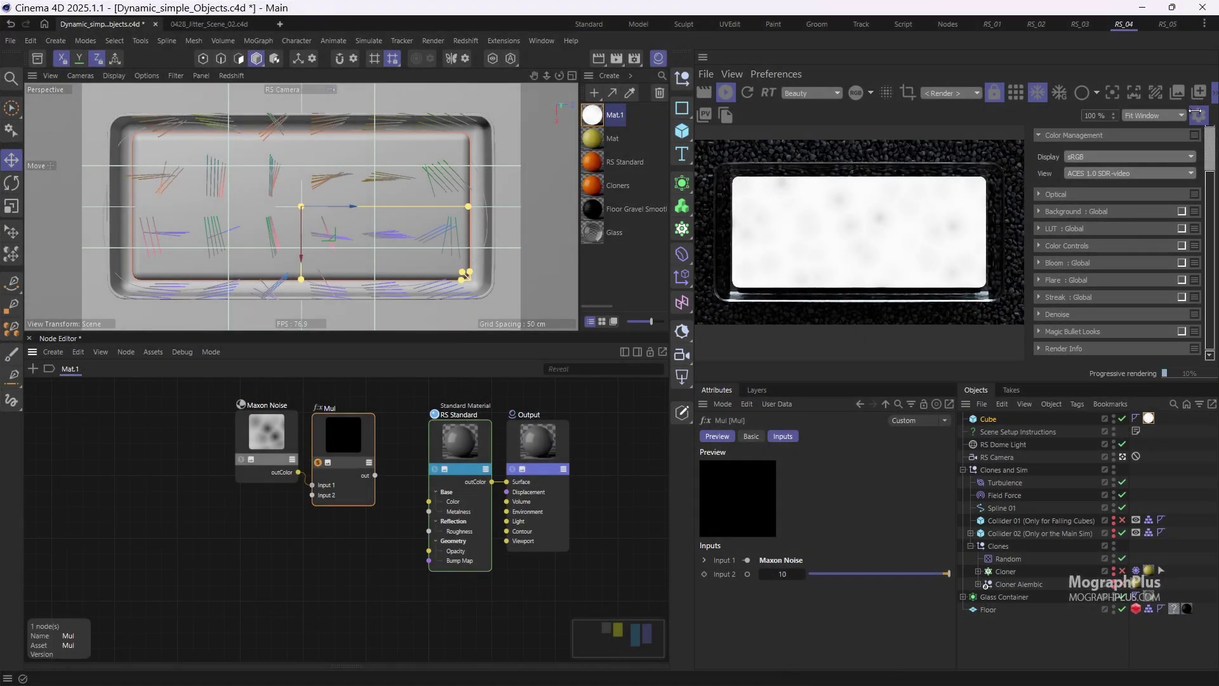
pyautogui.click(1198, 115)
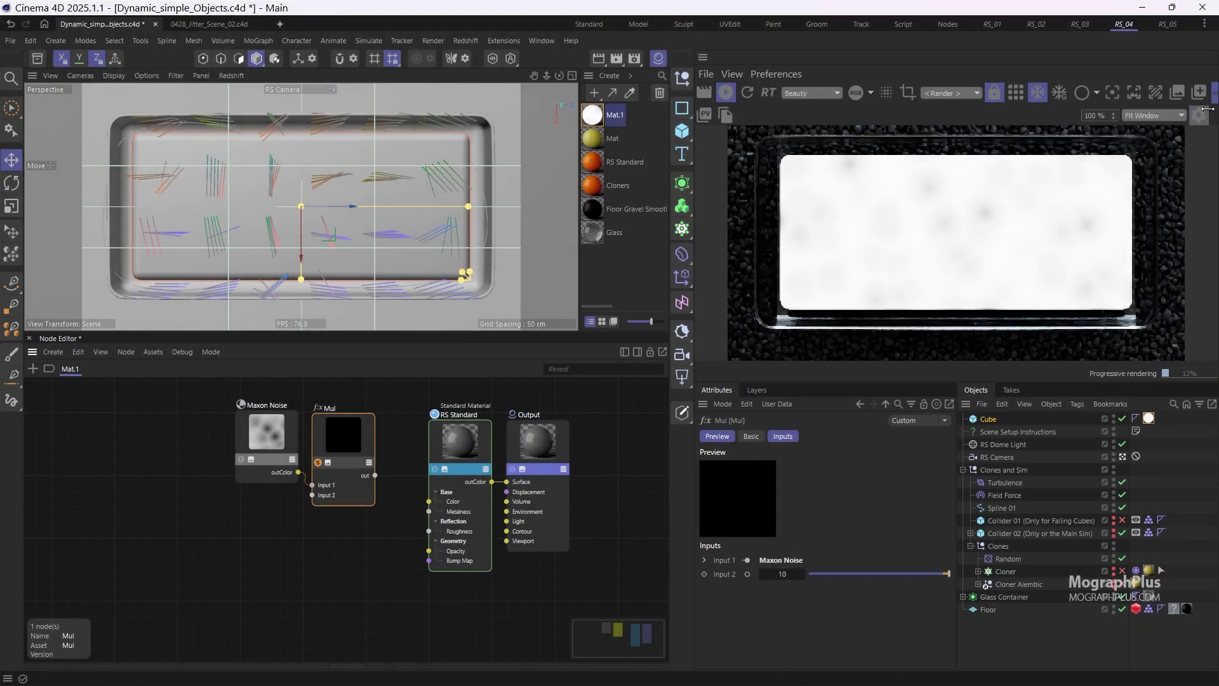
pyautogui.click(1211, 92)
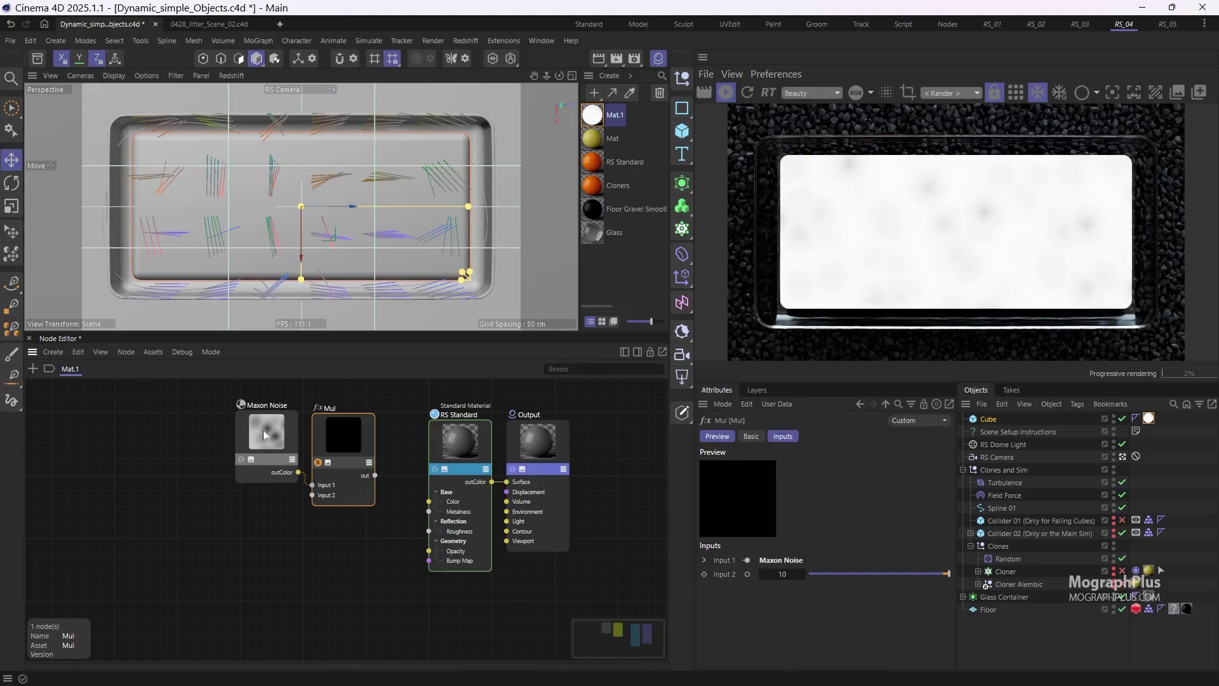
pyautogui.moveTo(261, 430); pyautogui.dragTo(202, 424)
pyautogui.moveTo(332, 422); pyautogui.dragTo(289, 444)
# Step: Add a Random Color Switch node to the Mat.1 graph
pyautogui.click(367, 470)
pyautogui.hotkey('shift', 'c')
pyautogui.write('rando')
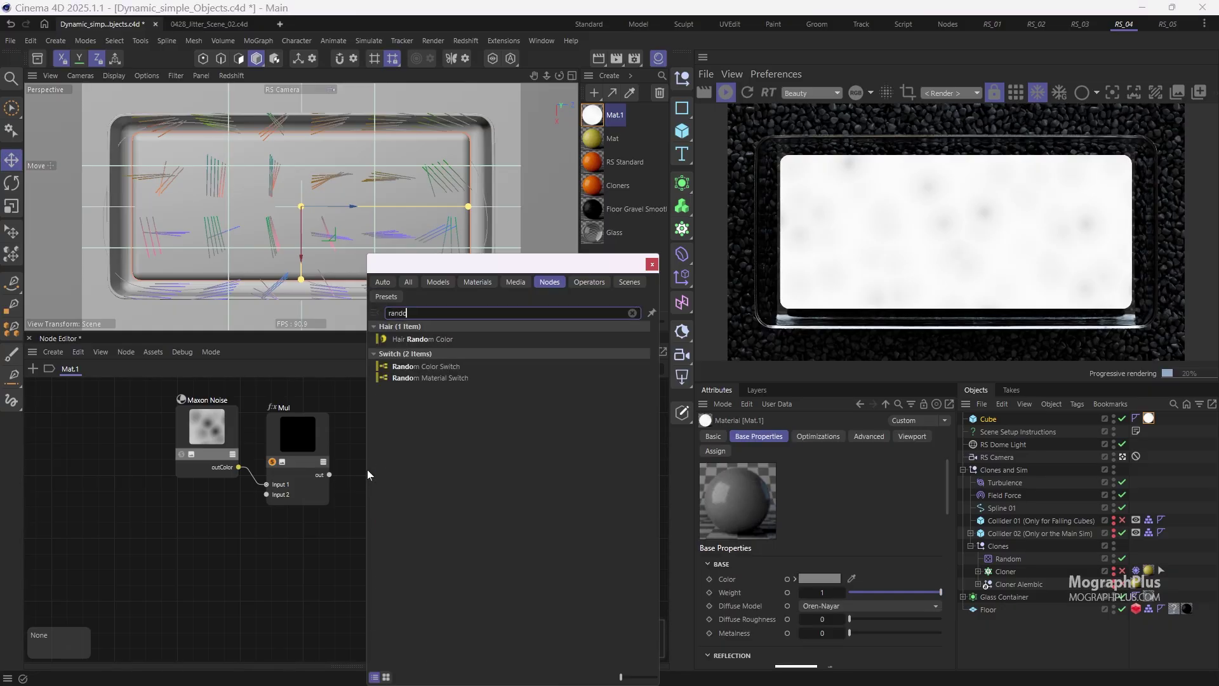
pyautogui.click(441, 366)
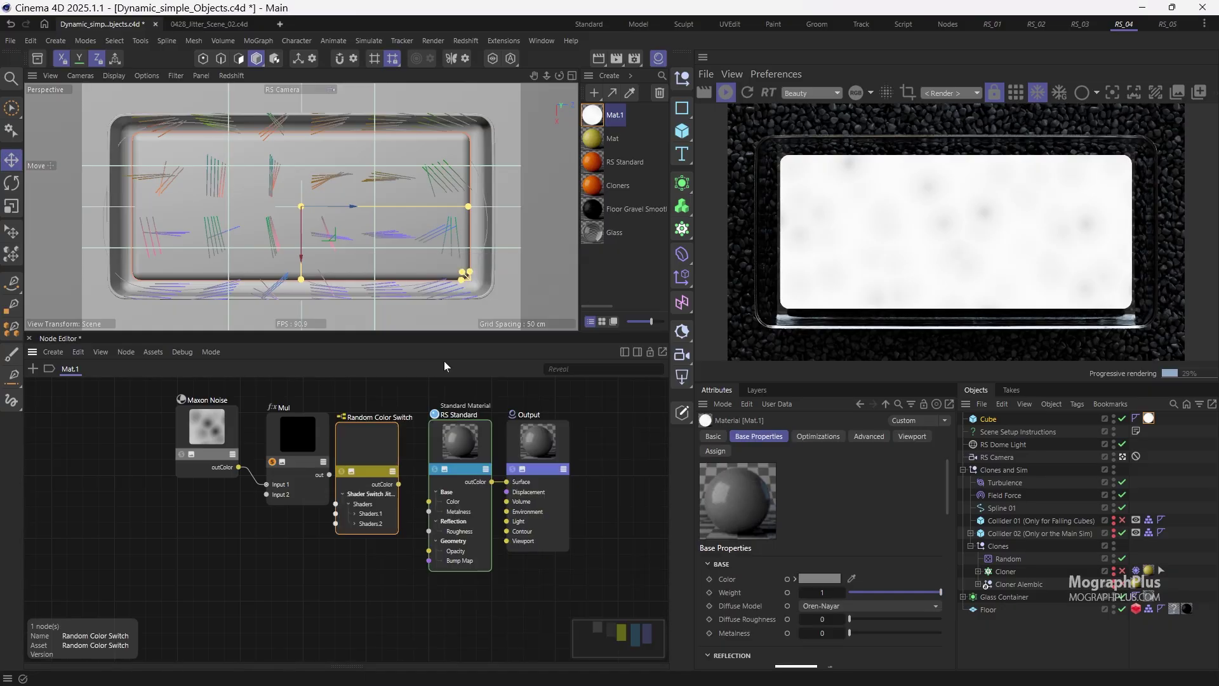
pyautogui.moveTo(285, 444); pyautogui.dragTo(270, 442)
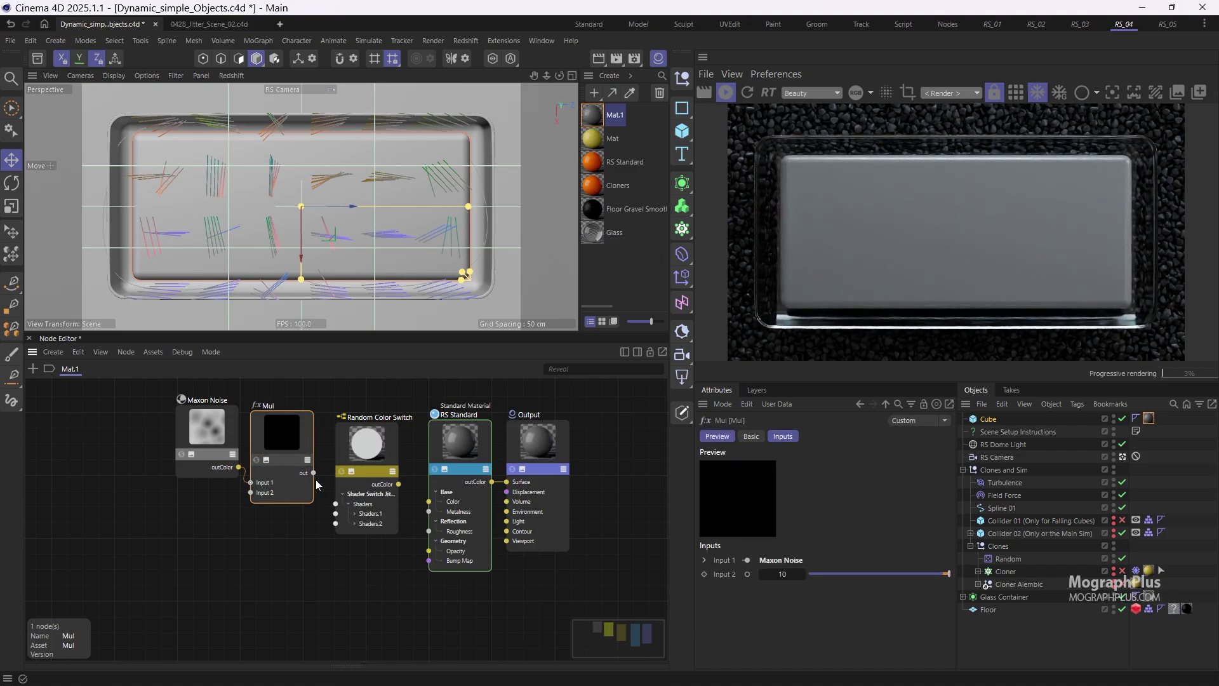
pyautogui.click(362, 453)
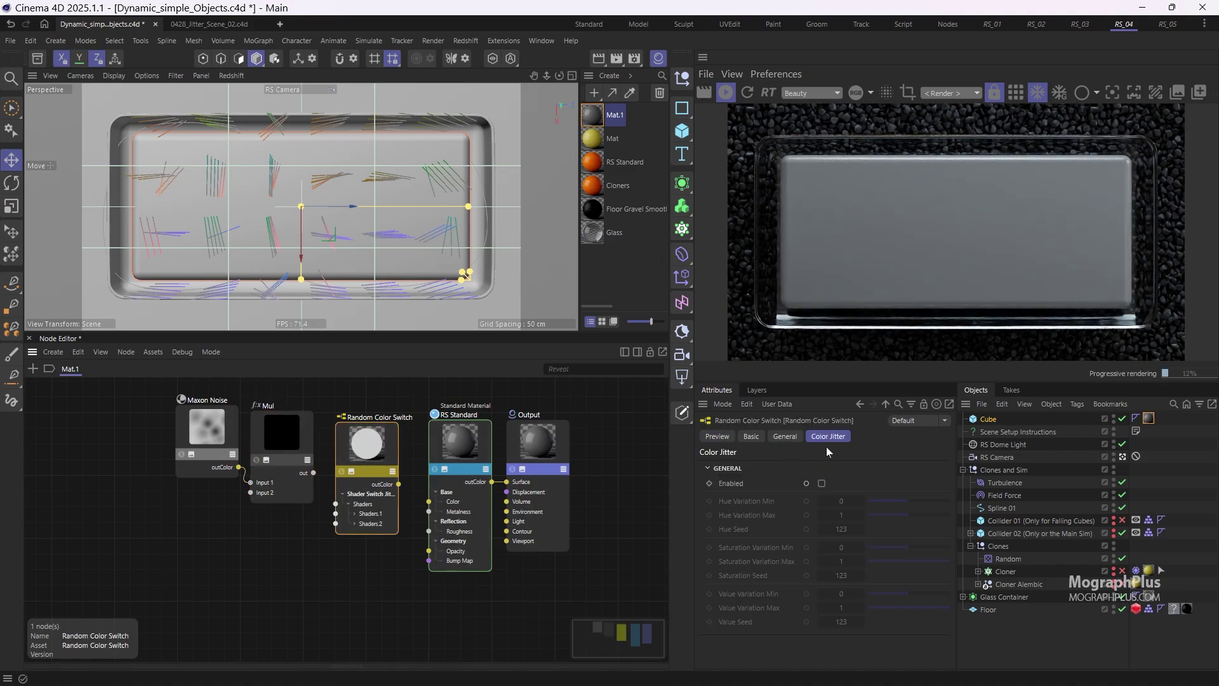
# Step: Add four inputs in the switch's General settings, giving Shaders.1 to Shaders.6
pyautogui.click(784, 438)
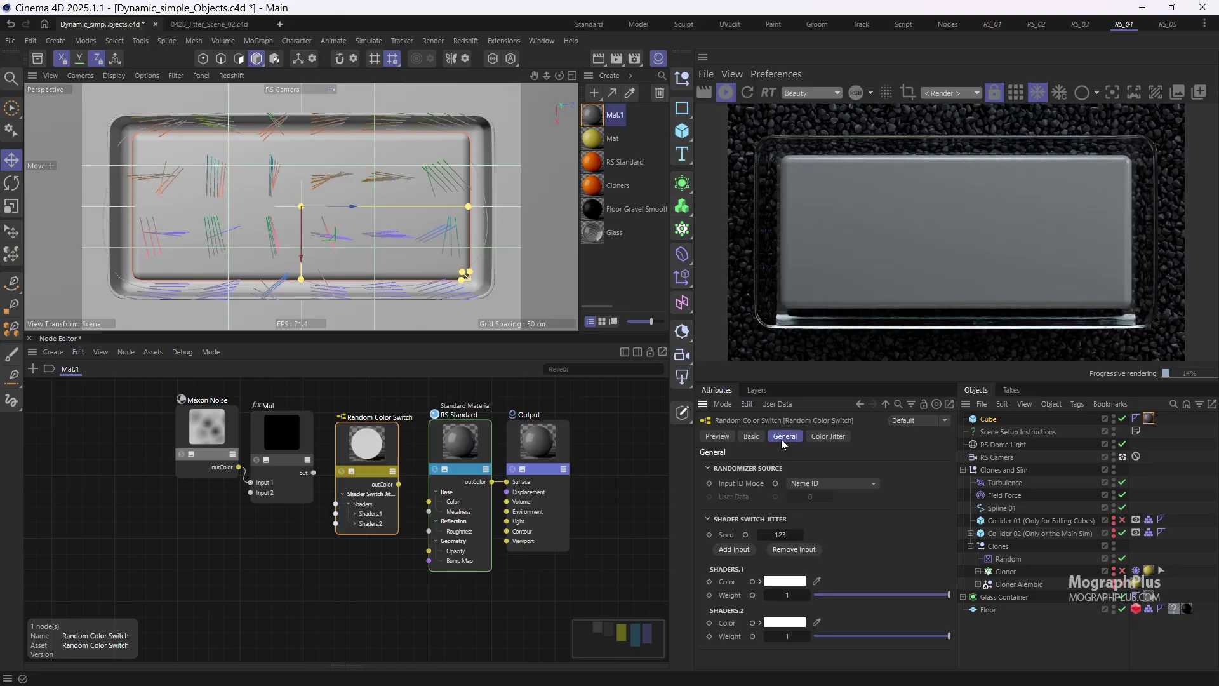
pyautogui.click(736, 549)
pyautogui.click(735, 548)
pyautogui.click(736, 549)
pyautogui.click(735, 549)
pyautogui.scroll(-3, 768, 505)
# Step: Set Shaders.1 to orange, RGB 255, 128, 14
pyautogui.click(783, 497)
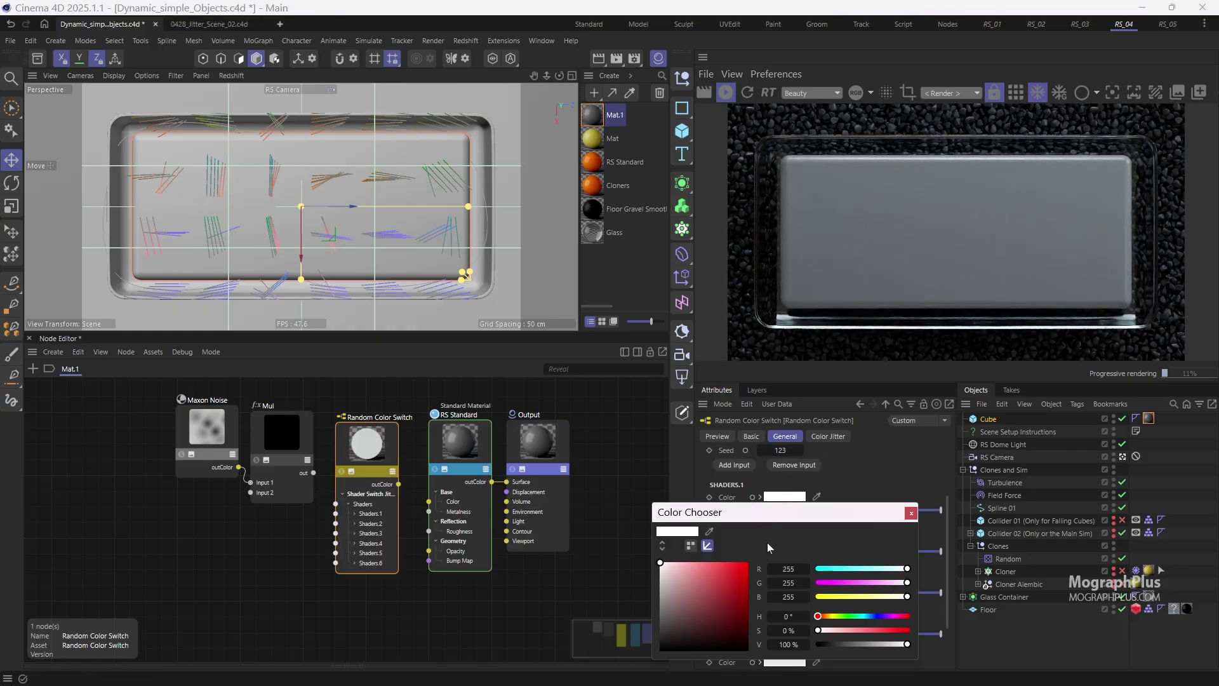
pyautogui.click(790, 582)
pyautogui.write('128')
pyautogui.press('Tab')
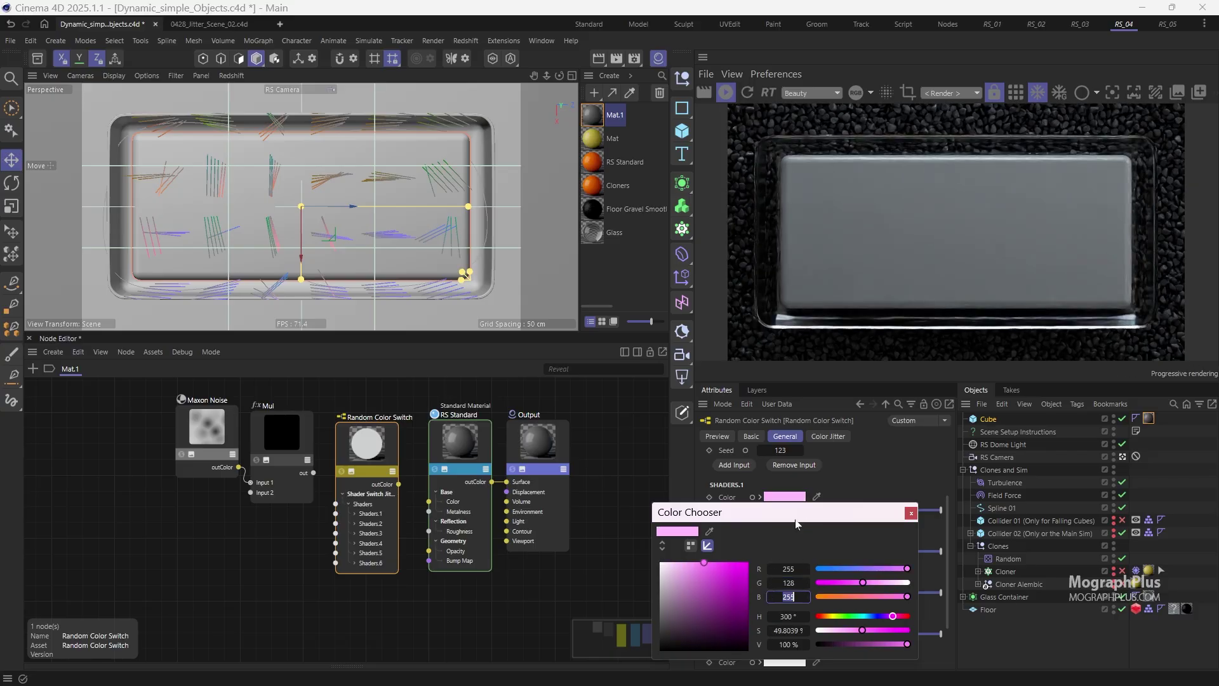
pyautogui.press('Return')
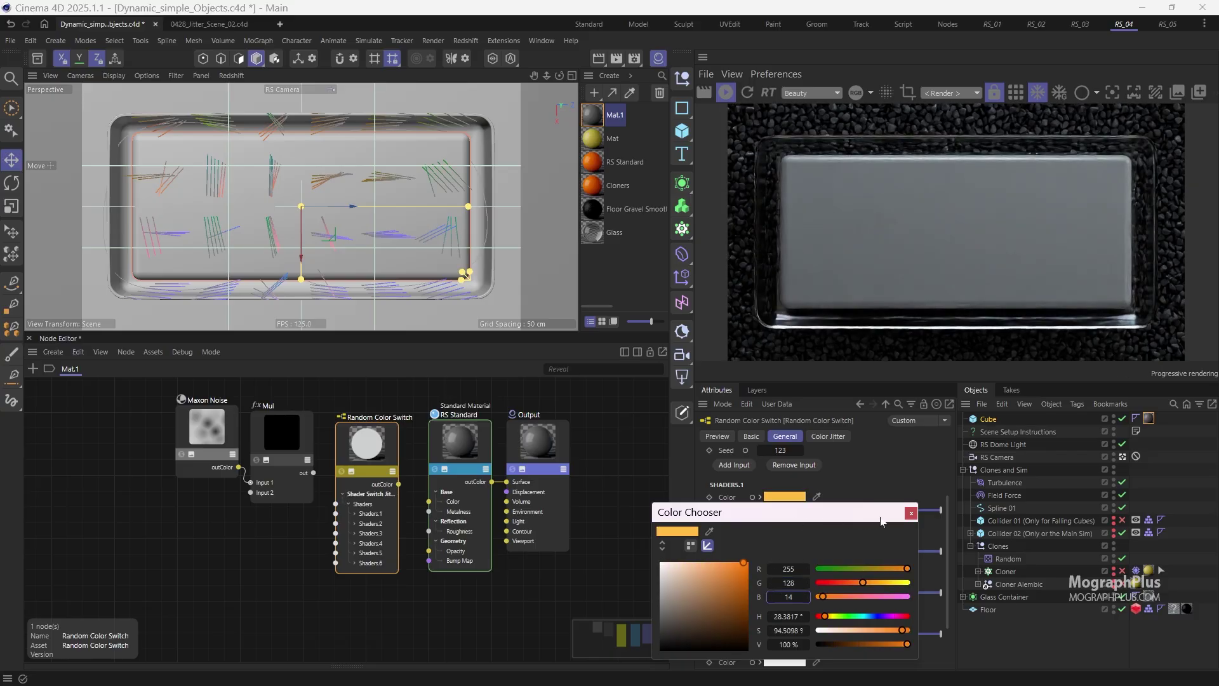
# Step: Set Shaders.2 to crimson, RGB 175, 1, 25
pyautogui.scroll(-1, 744, 541)
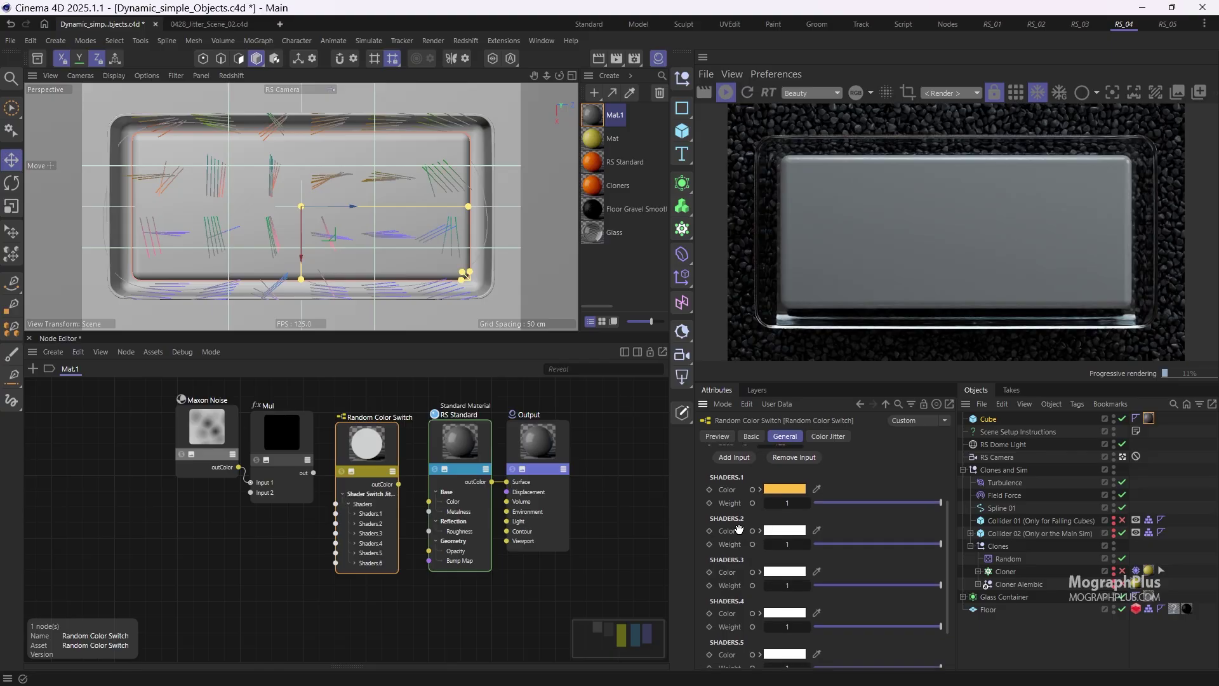
pyautogui.click(781, 532)
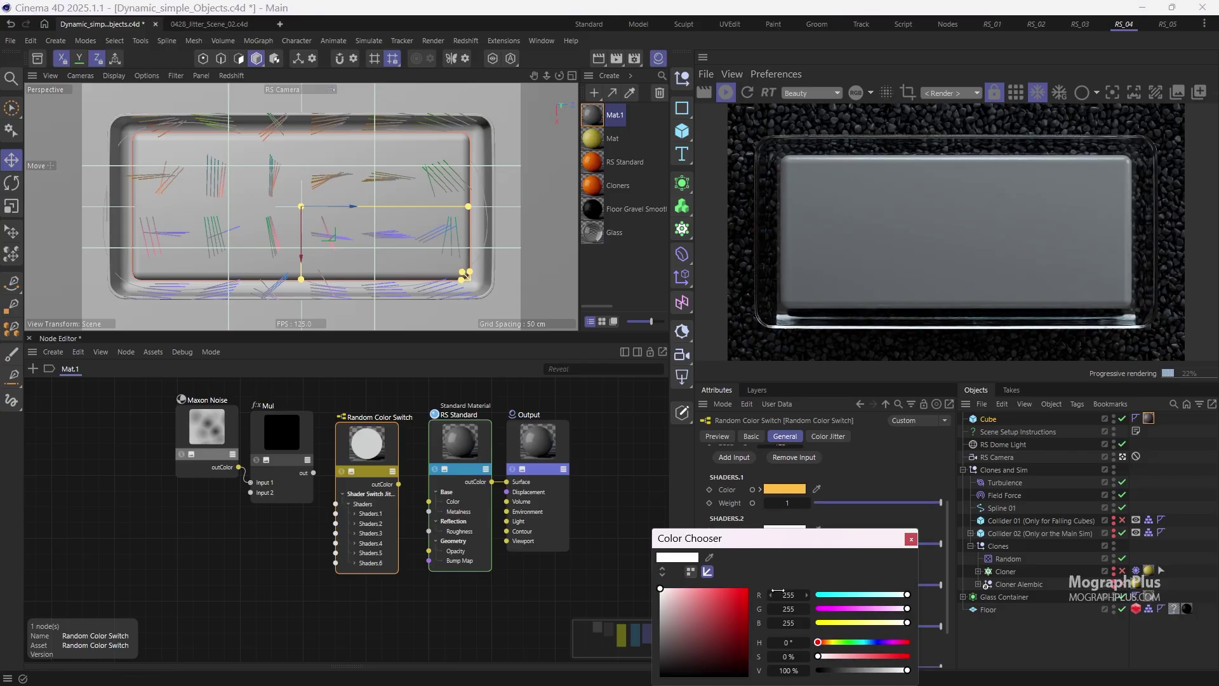
pyautogui.moveTo(782, 541); pyautogui.dragTo(727, 393)
pyautogui.doubleClick(733, 448)
pyautogui.write('175')
pyautogui.press('Tab')
pyautogui.write('1')
pyautogui.press('Tab')
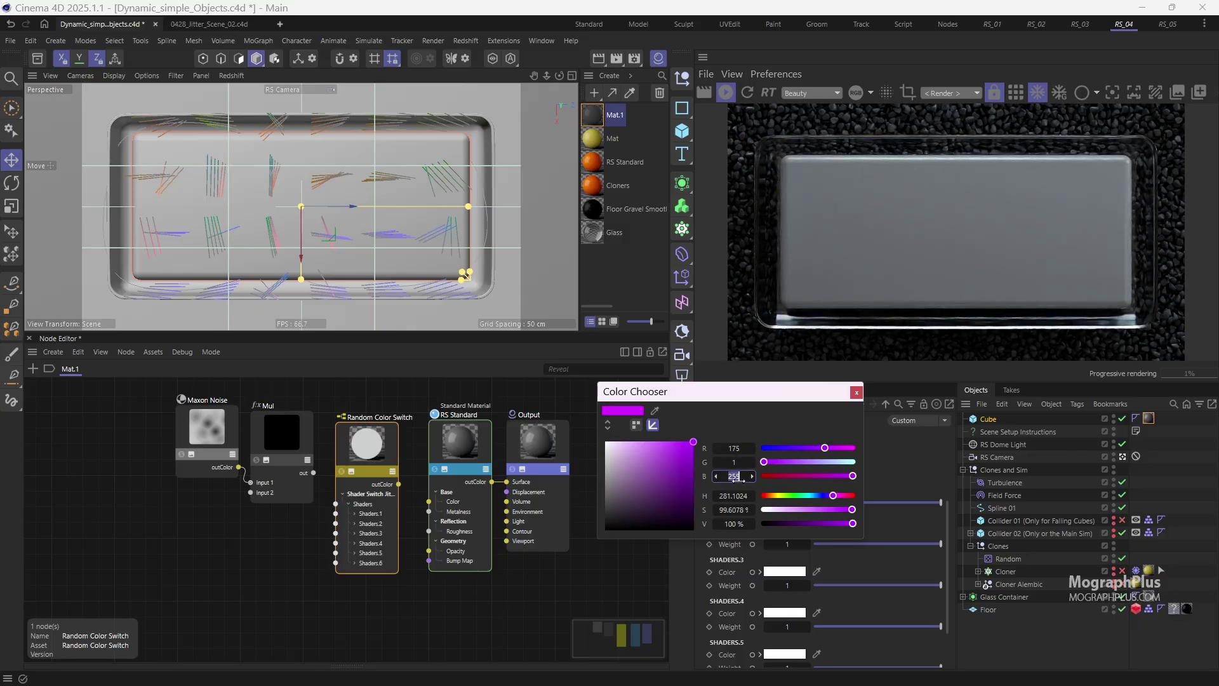
pyautogui.write('25')
pyautogui.press('Return')
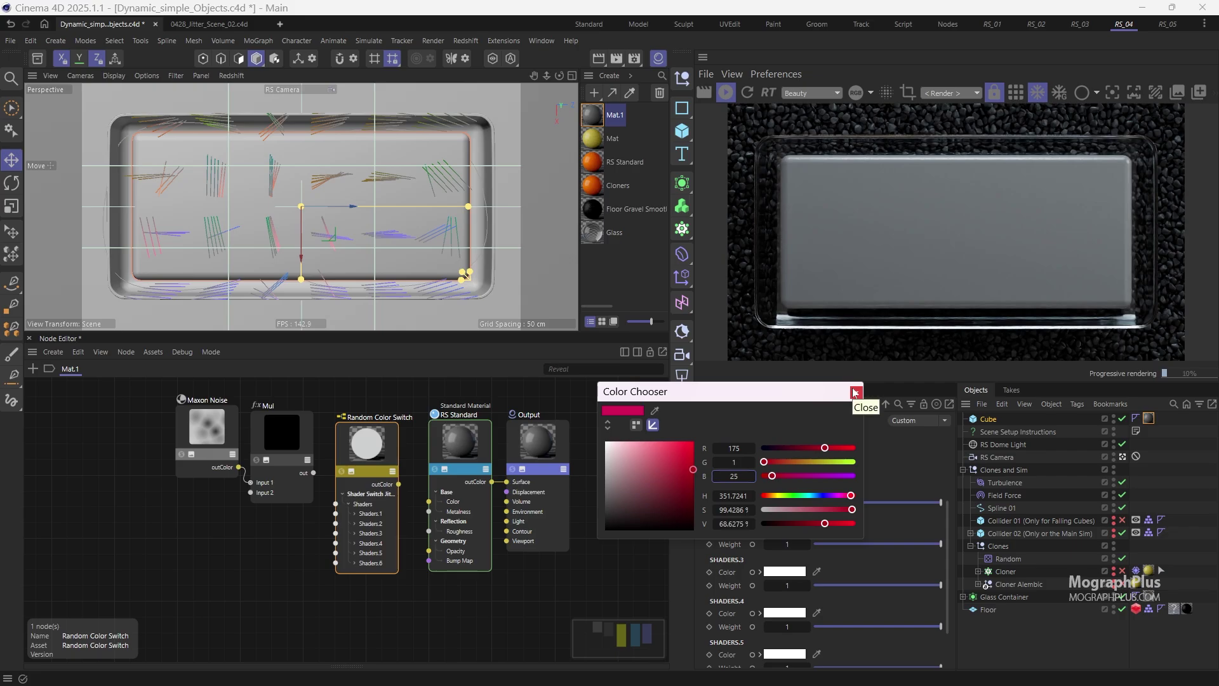
pyautogui.click(855, 392)
# Step: Set Shaders.3 to dark wine red, RGB 70, 7, 24
pyautogui.click(791, 570)
pyautogui.moveTo(762, 545); pyautogui.dragTo(646, 391)
pyautogui.click(674, 444)
pyautogui.write('70')
pyautogui.press('Return')
pyautogui.click(674, 458)
pyautogui.write('7')
pyautogui.press('Tab')
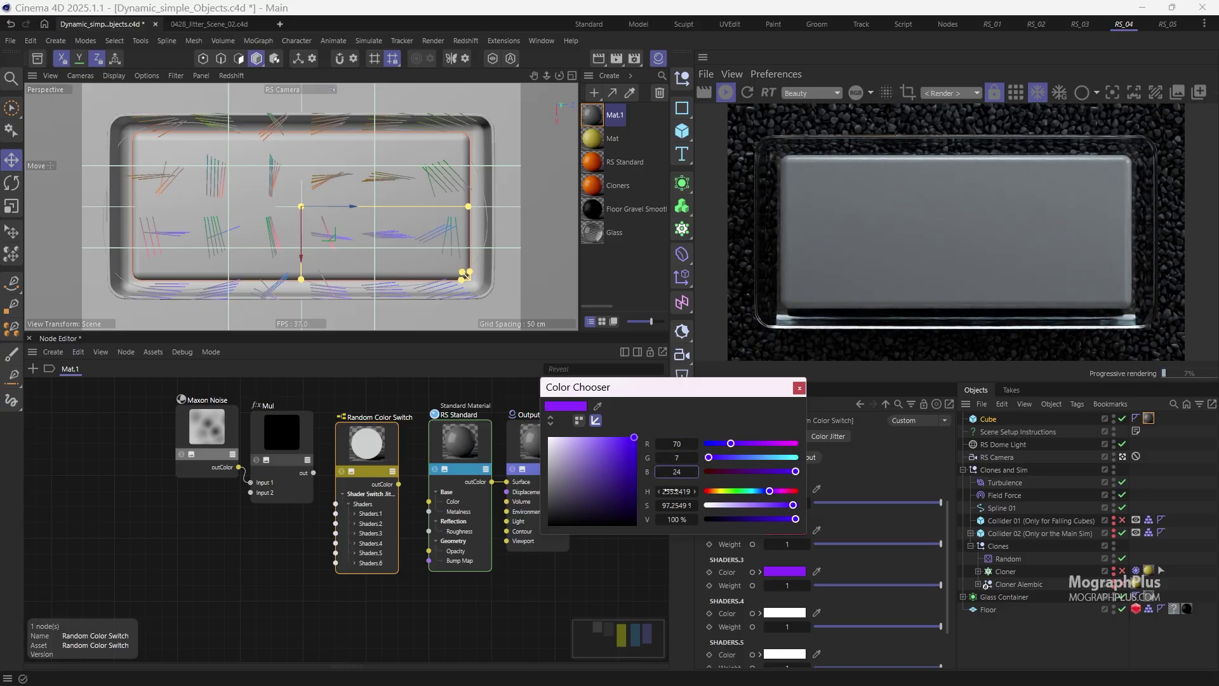
pyautogui.write('24')
pyautogui.press('Return')
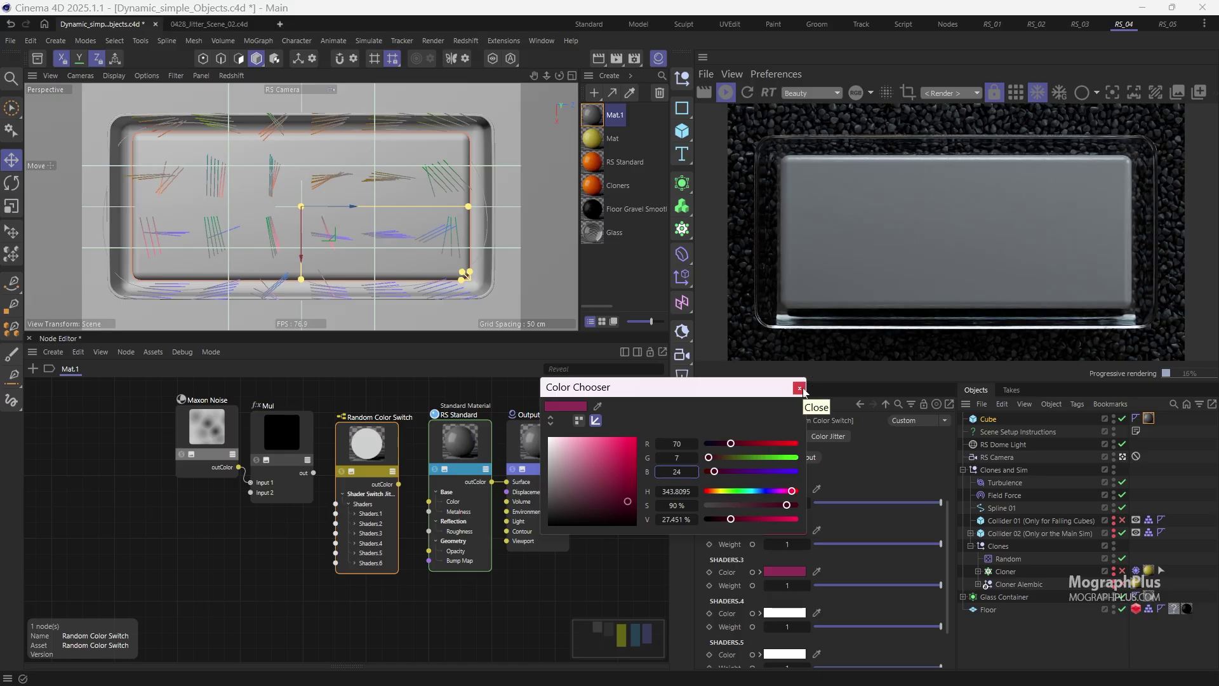
pyautogui.click(799, 388)
# Step: Set Shaders.4 to dark teal, RGB 4, 58, 55
pyautogui.click(778, 613)
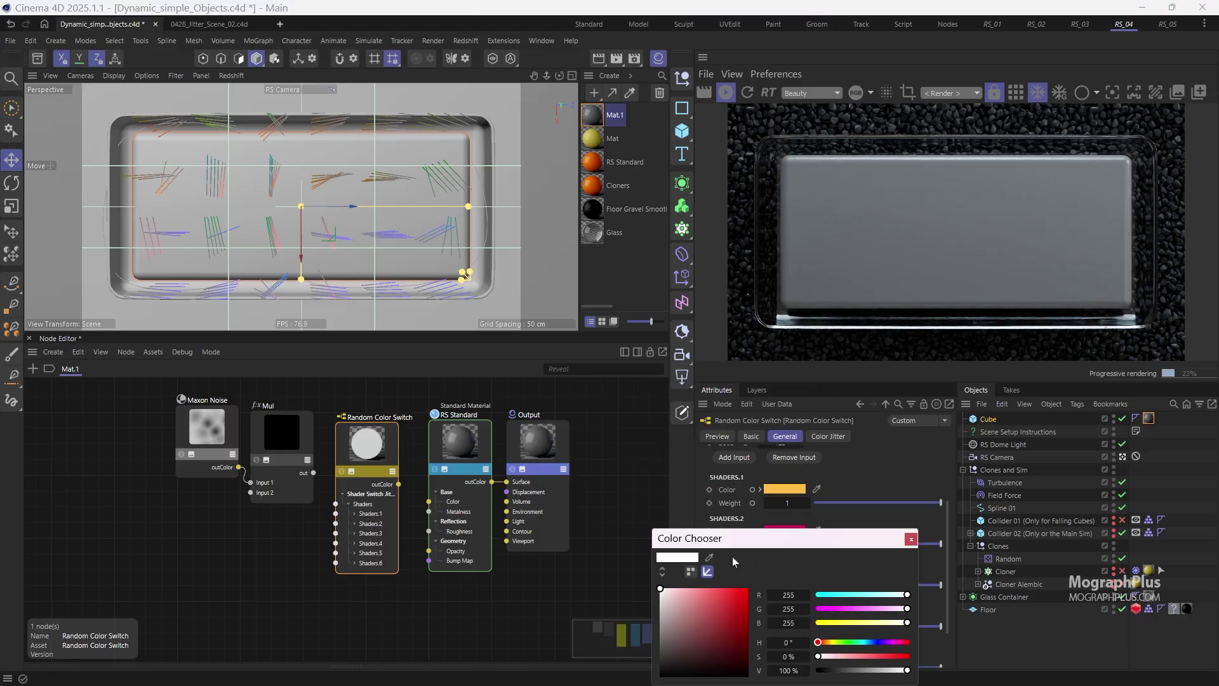
pyautogui.write('4')
pyautogui.press('Tab')
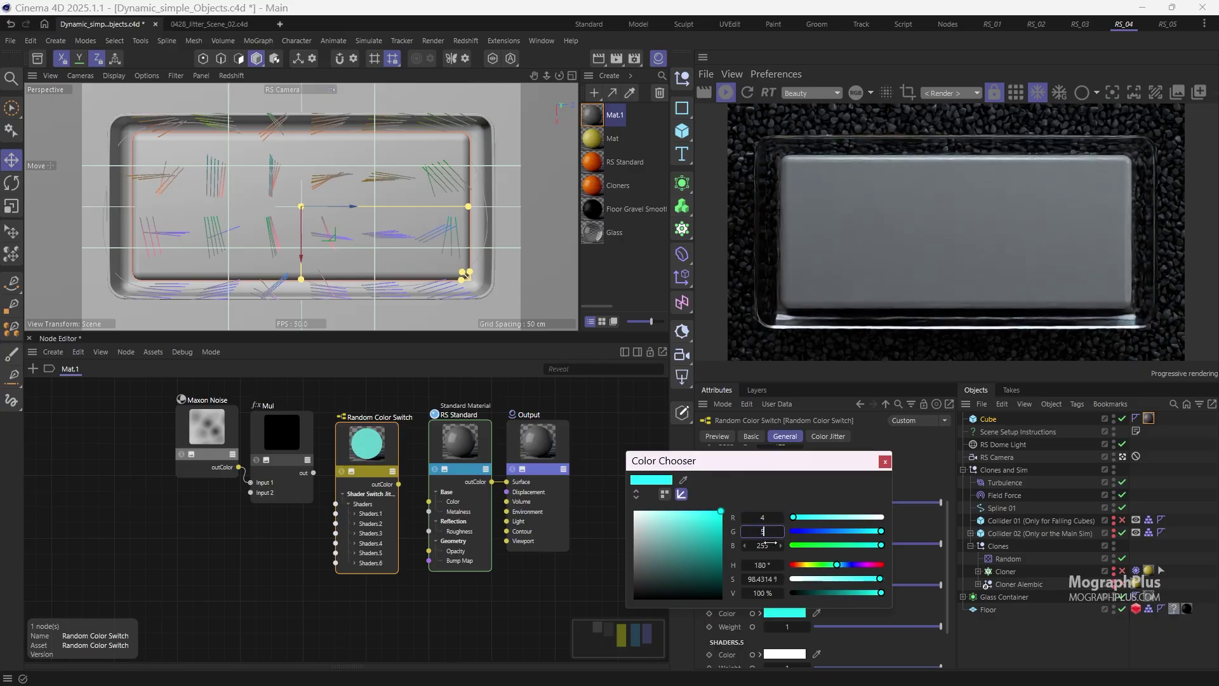
pyautogui.write('58')
pyautogui.press('Tab')
pyautogui.write('55')
pyautogui.press('Return')
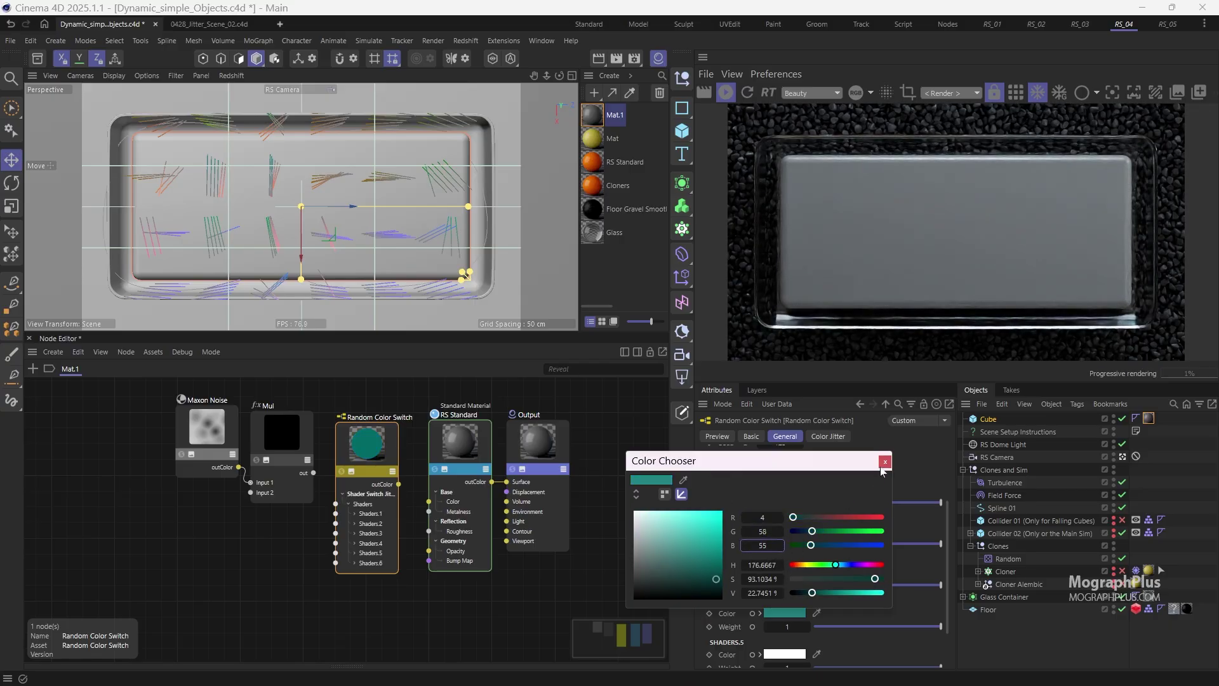
pyautogui.click(885, 461)
# Step: Set Shaders.5 to light teal, RGB 44, 164, 186
pyautogui.scroll(-2, 736, 480)
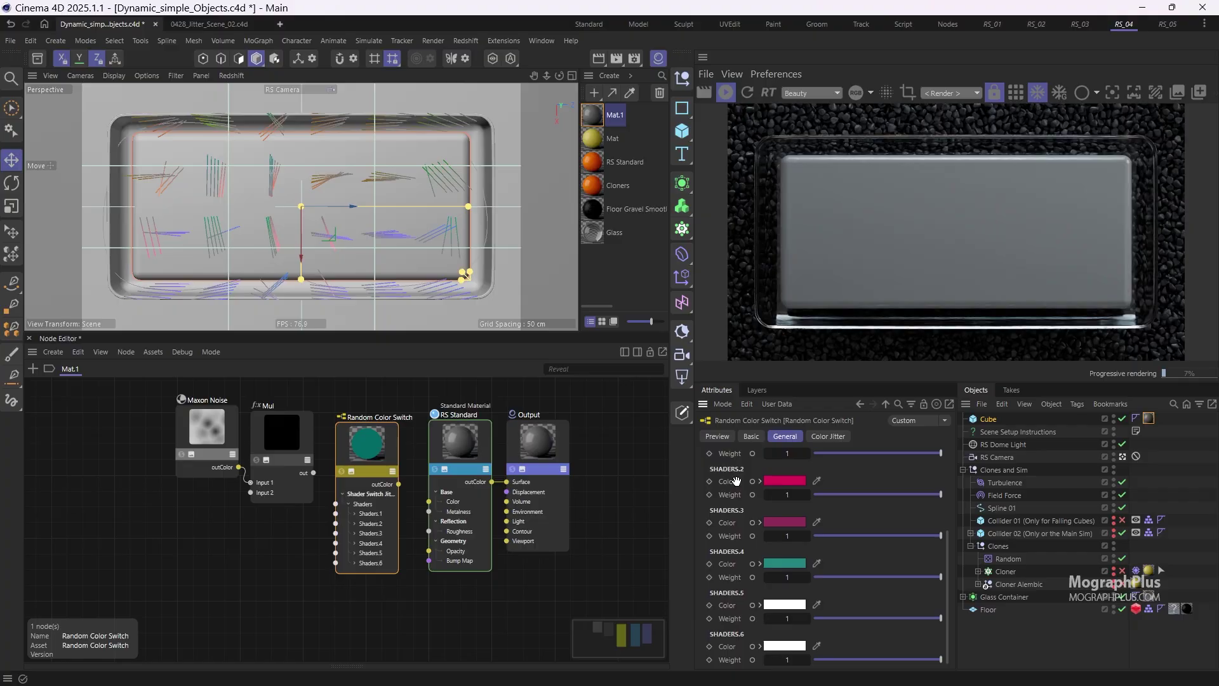
pyautogui.click(786, 598)
pyautogui.click(775, 592)
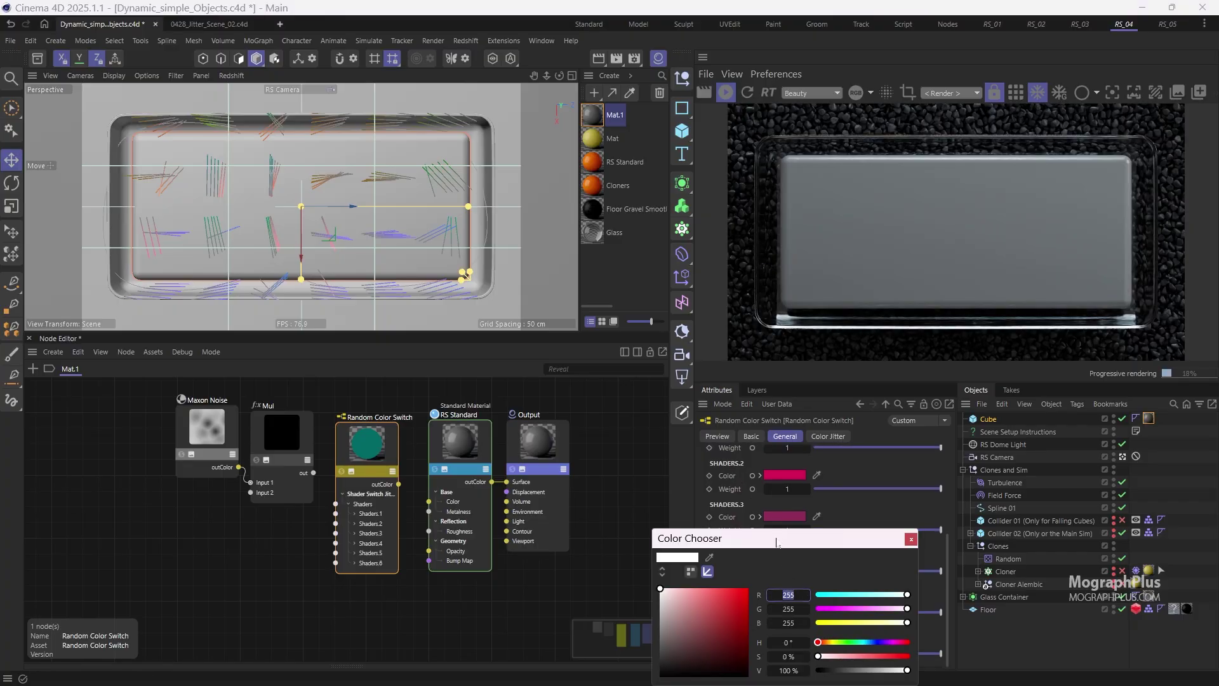
pyautogui.write('44')
pyautogui.click(789, 609)
pyautogui.write('164')
pyautogui.press('Tab')
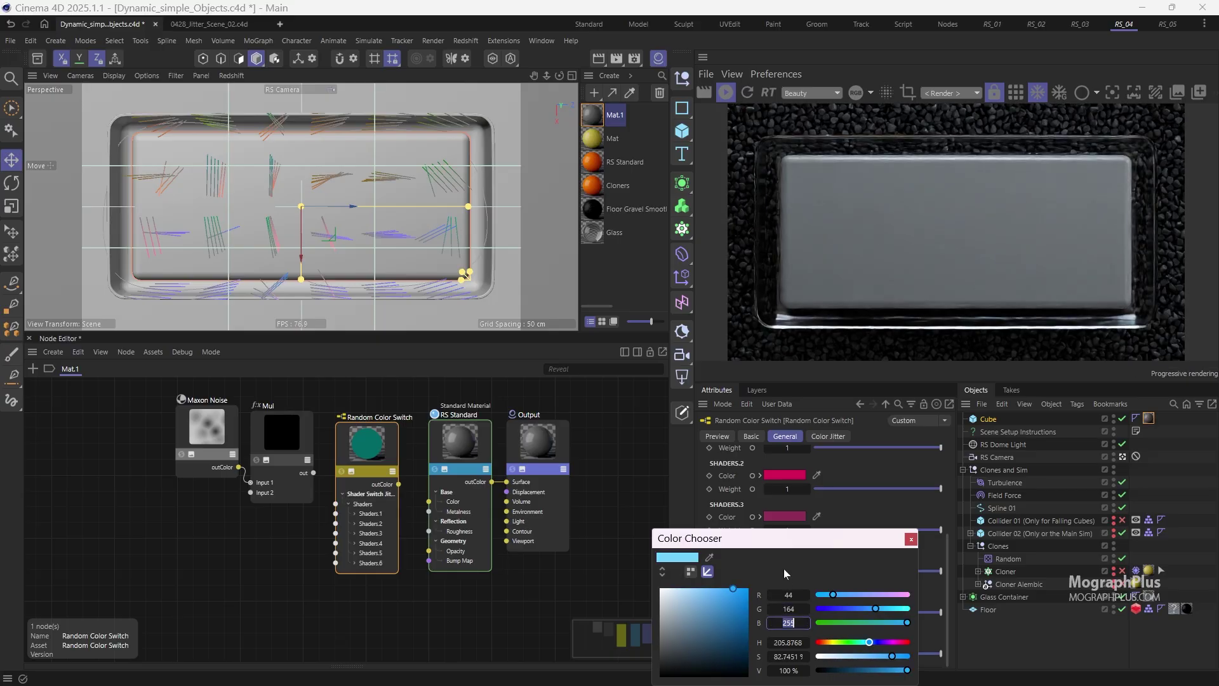
pyautogui.write('18')
pyautogui.write('0')
pyautogui.press('Return')
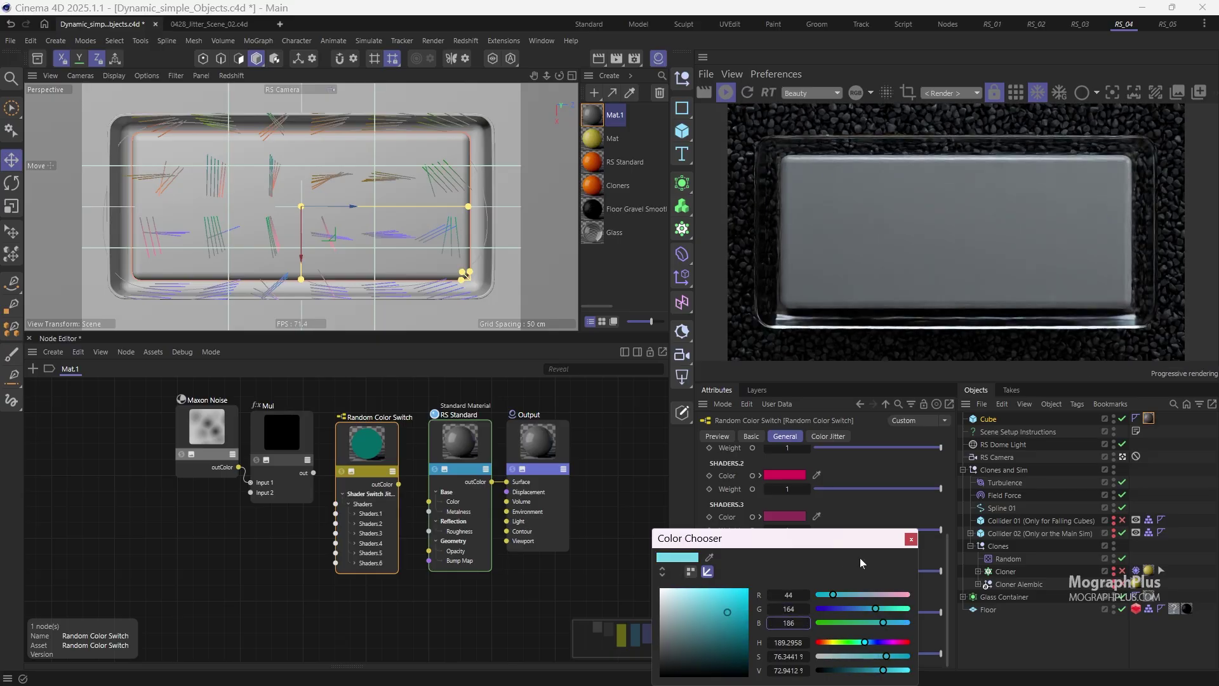
pyautogui.click(911, 539)
pyautogui.scroll(2, 725, 543)
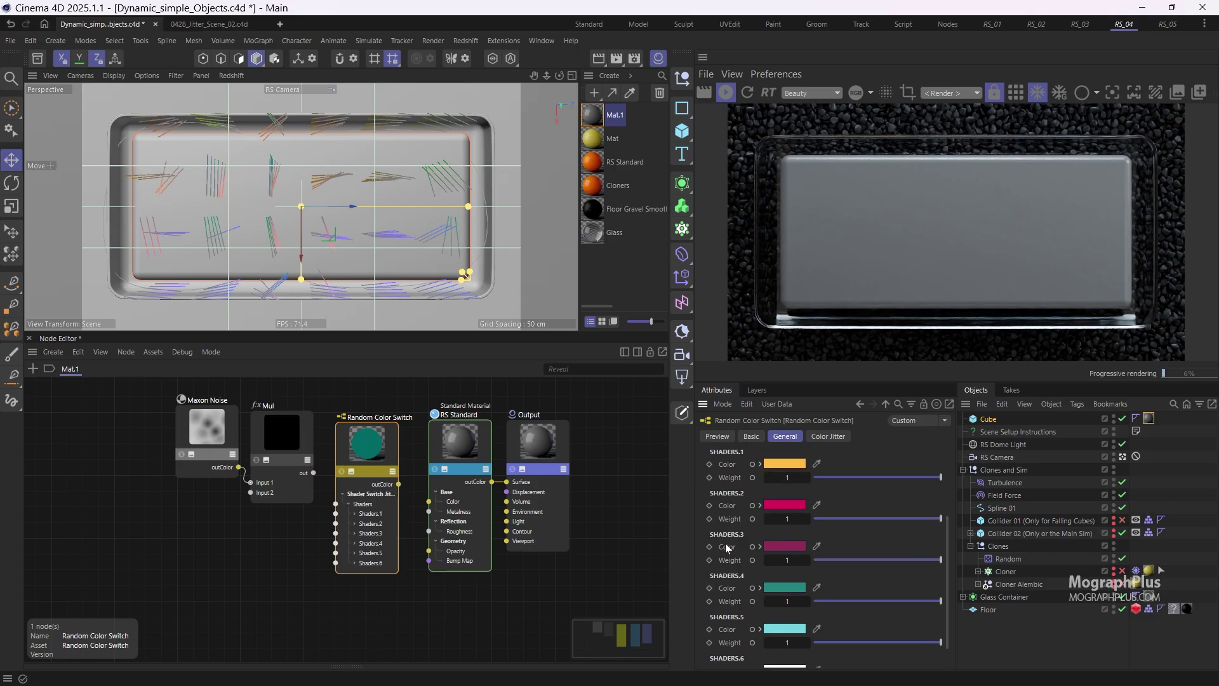
pyautogui.scroll(-1, 731, 494)
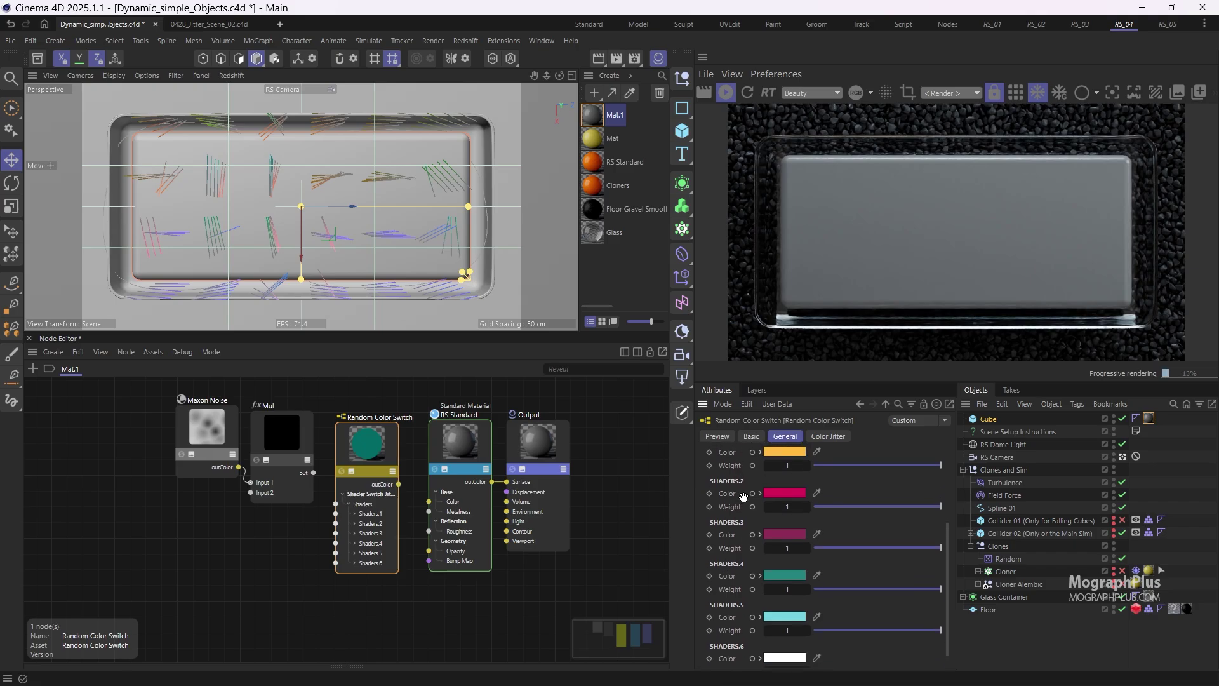
# Step: Set the switch's Input ID Mode to UserData ID and expose its User Data port
pyautogui.scroll(1, 743, 487)
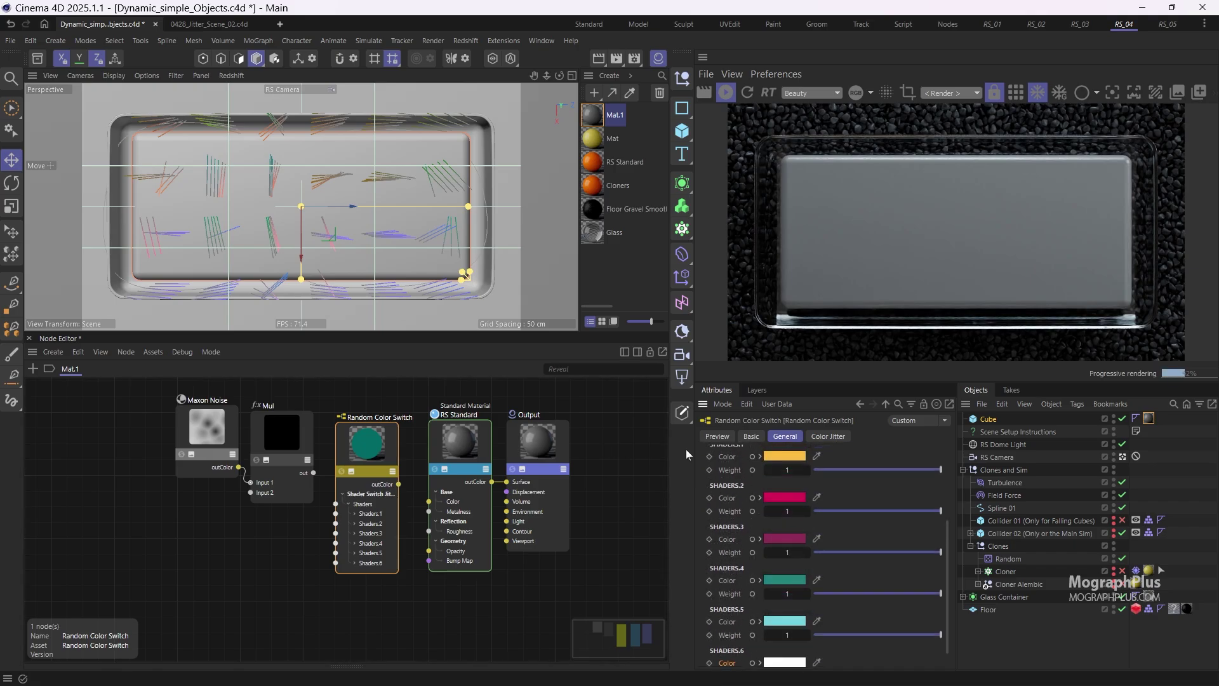
pyautogui.scroll(6, 739, 487)
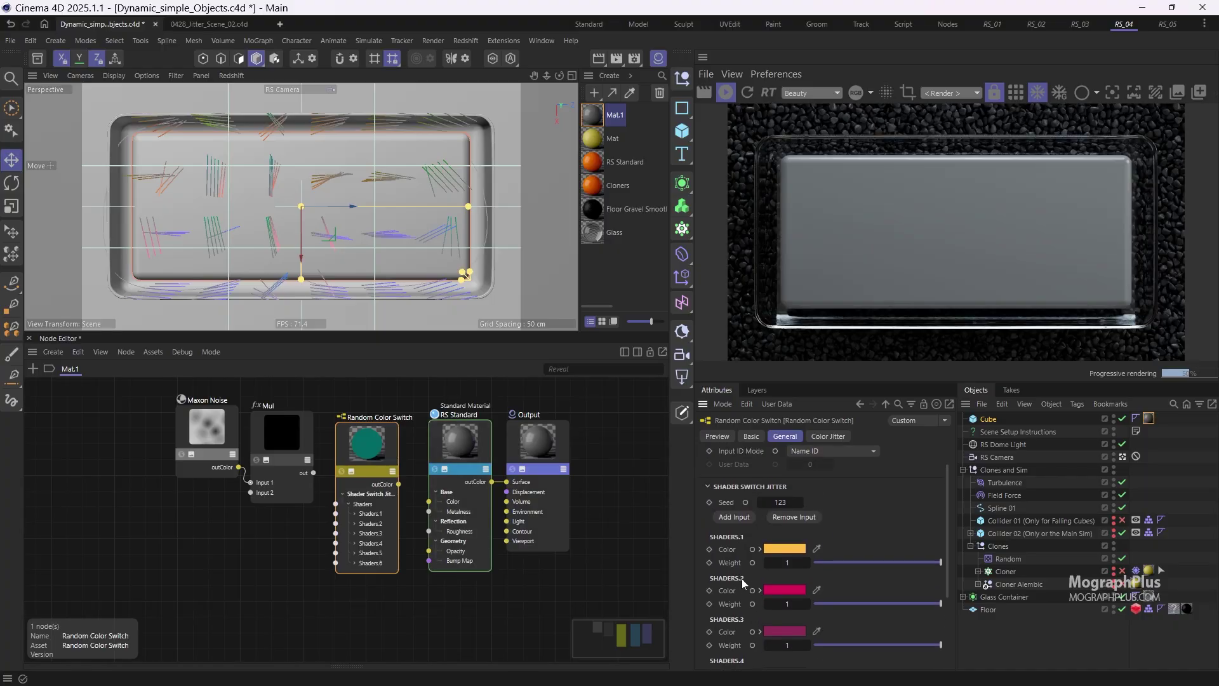
pyautogui.scroll(2, 743, 489)
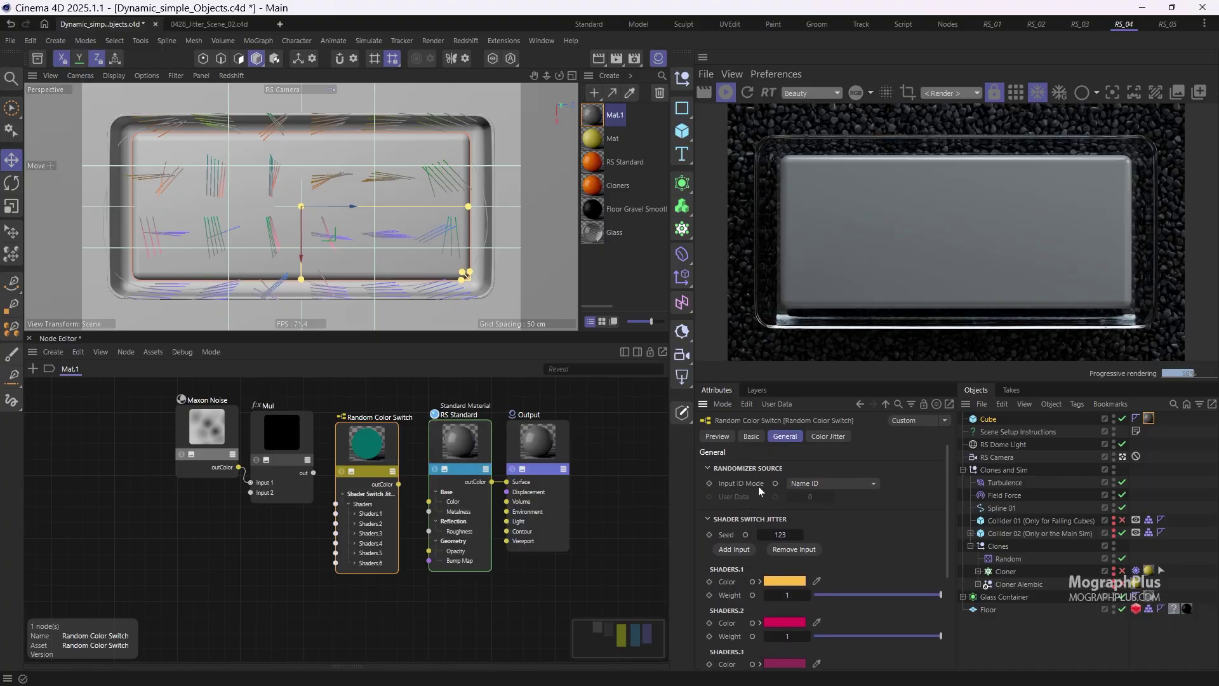
pyautogui.click(849, 485)
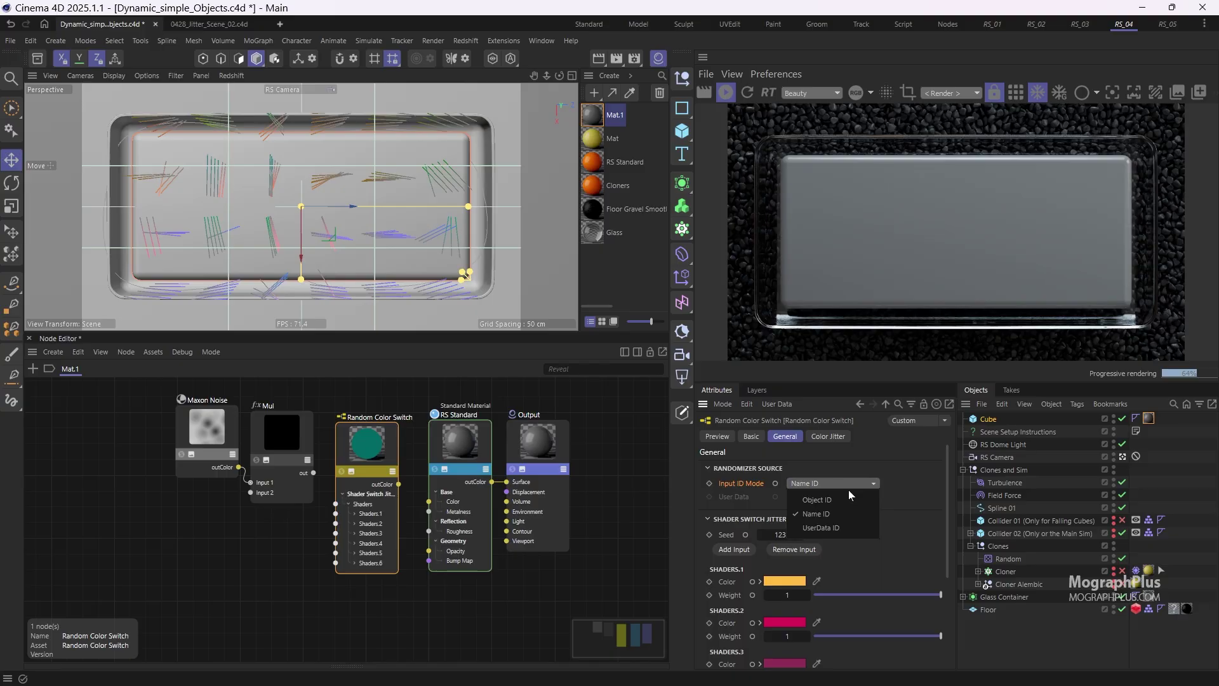
pyautogui.click(852, 528)
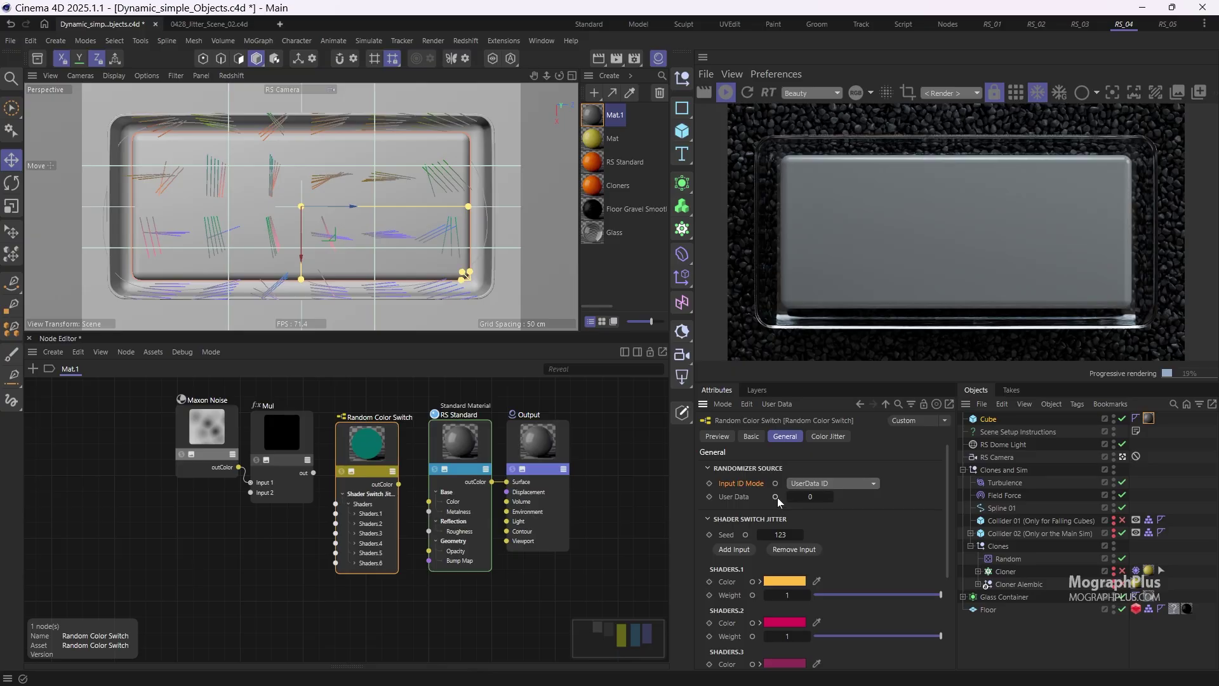
pyautogui.click(776, 497)
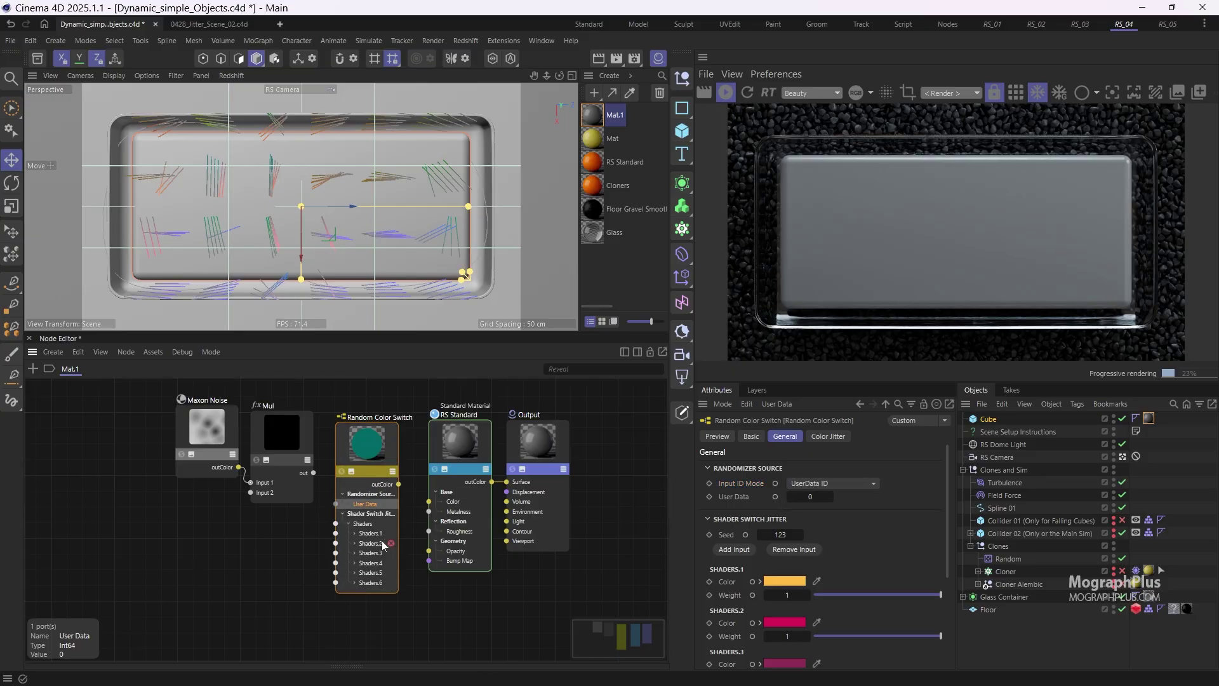
# Step: Wire the Mul output into User Data and the switch's outColor into RS Standard's Color
pyautogui.scroll(-2, 298, 467)
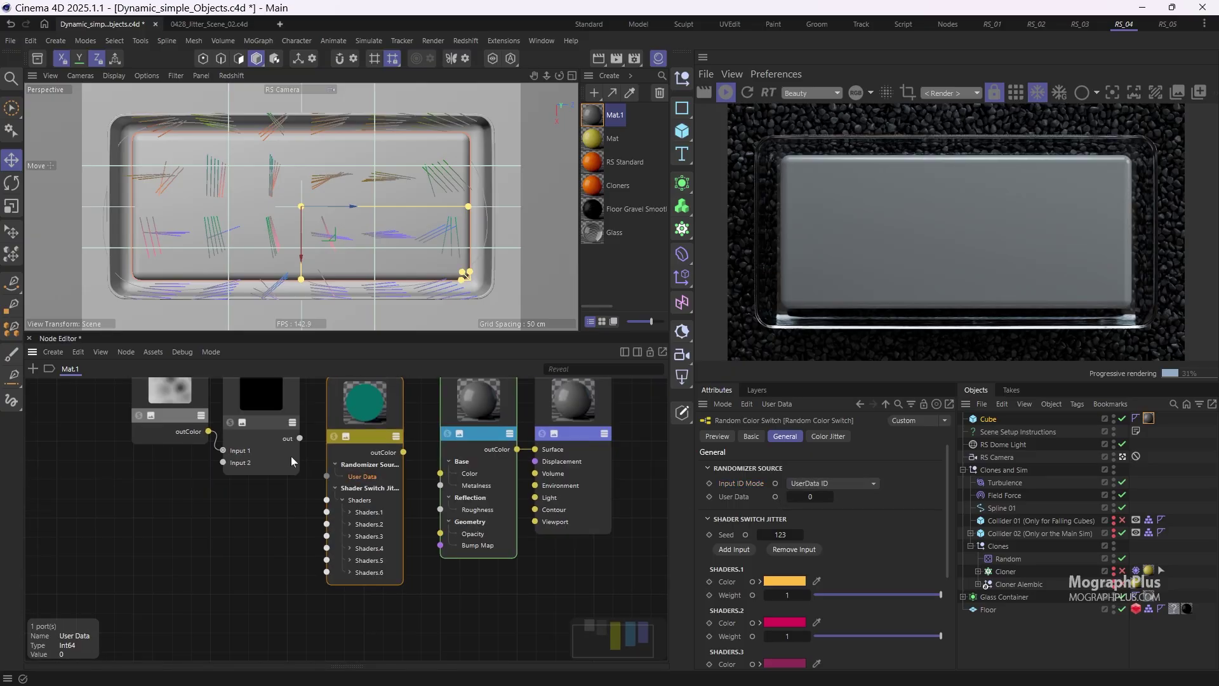
pyautogui.moveTo(300, 438); pyautogui.dragTo(326, 477)
pyautogui.moveTo(324, 481); pyautogui.dragTo(306, 513, button='middle')
pyautogui.moveTo(385, 484); pyautogui.dragTo(422, 505)
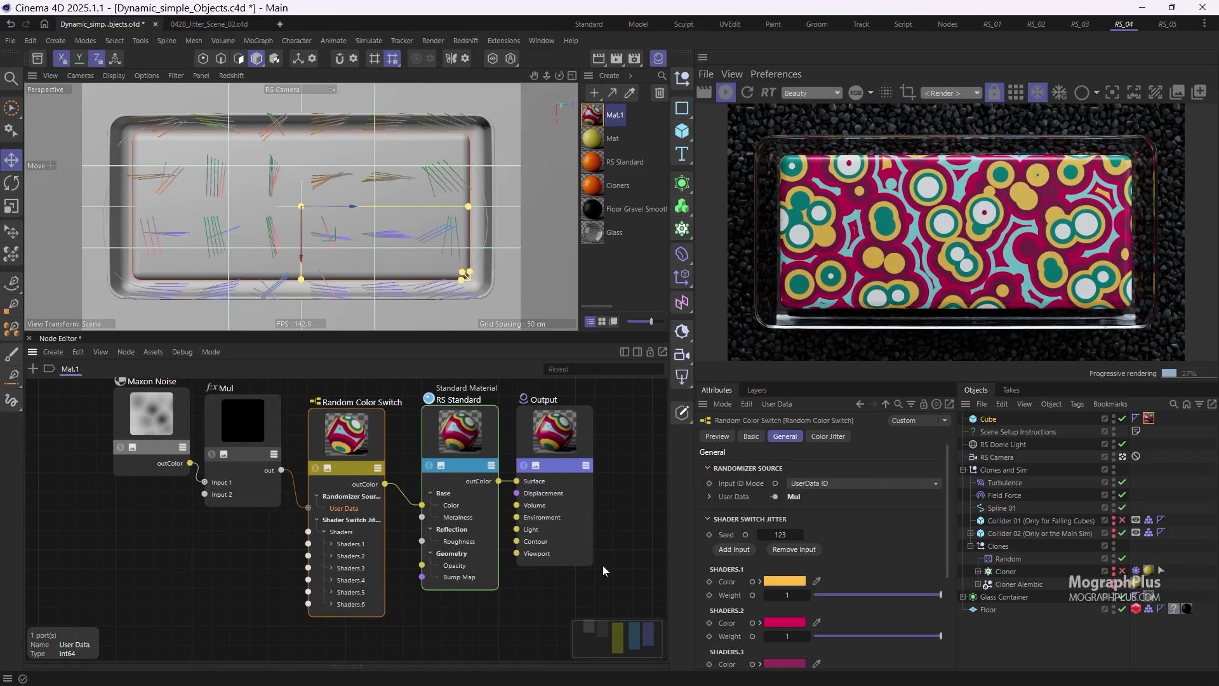
pyautogui.moveTo(729, 613)
pyautogui.mouseDown(button='middle')
pyautogui.moveTo(733, 510)
pyautogui.moveTo(731, 603)
pyautogui.mouseUp(button='middle')
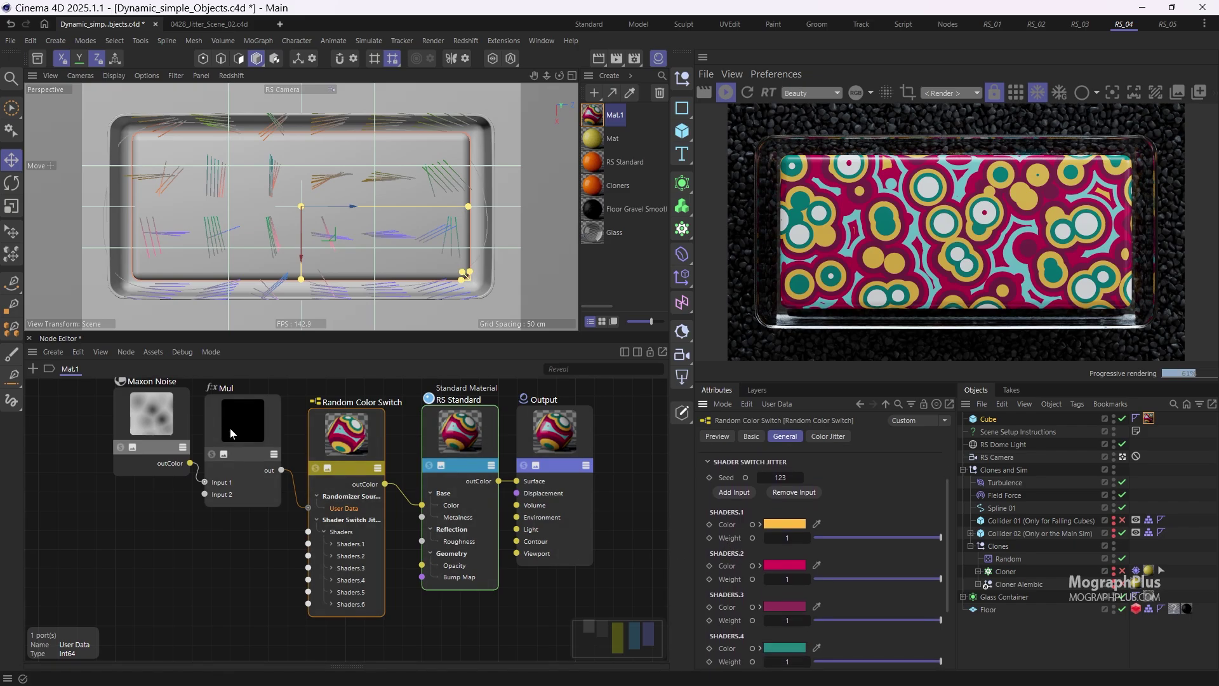
pyautogui.click(229, 428)
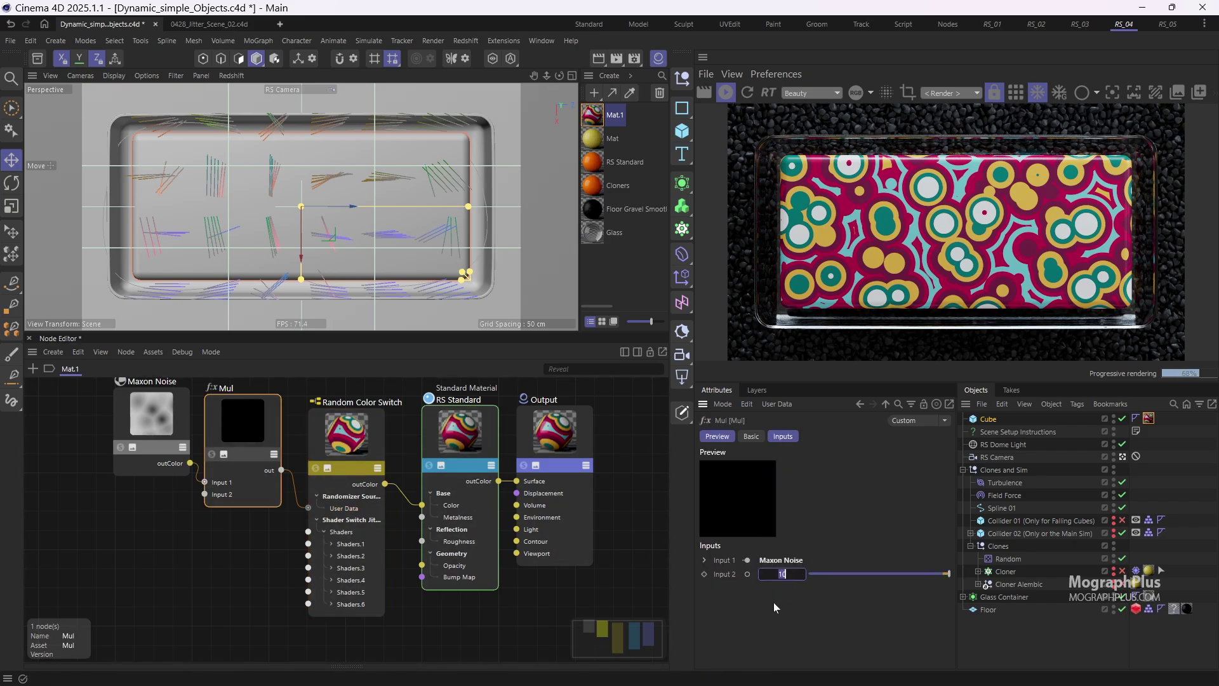
pyautogui.write('0')
pyautogui.press('Return')
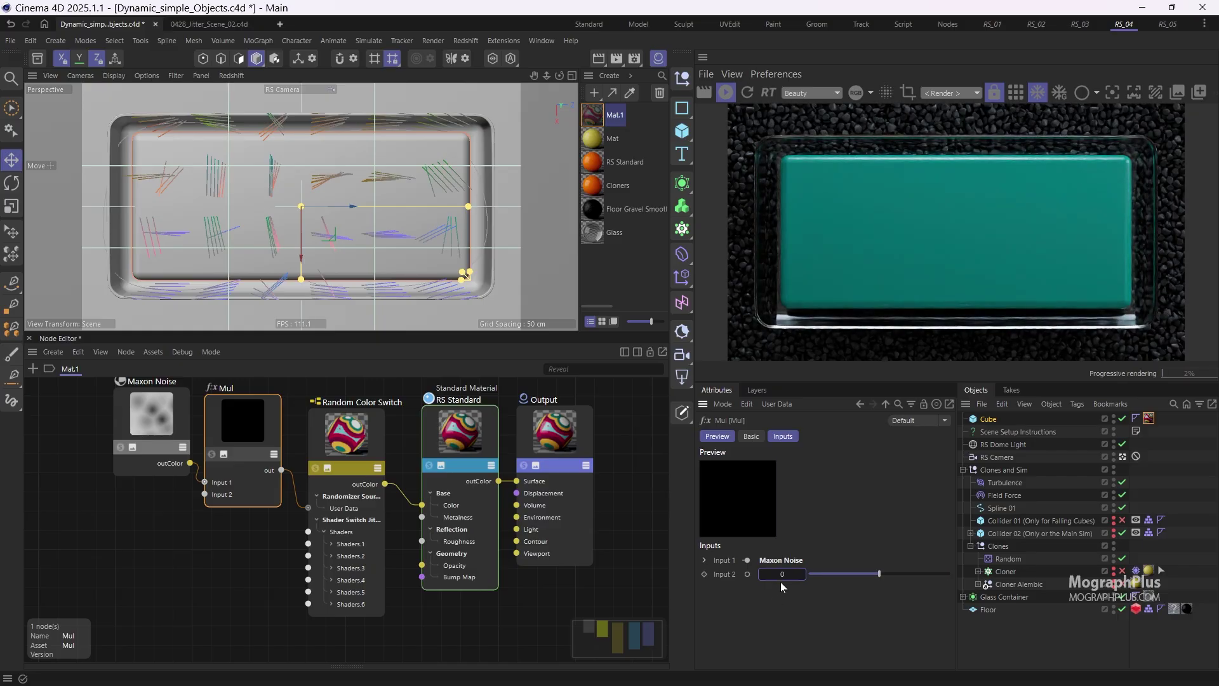
pyautogui.click(794, 574)
pyautogui.write('1')
pyautogui.press('Return')
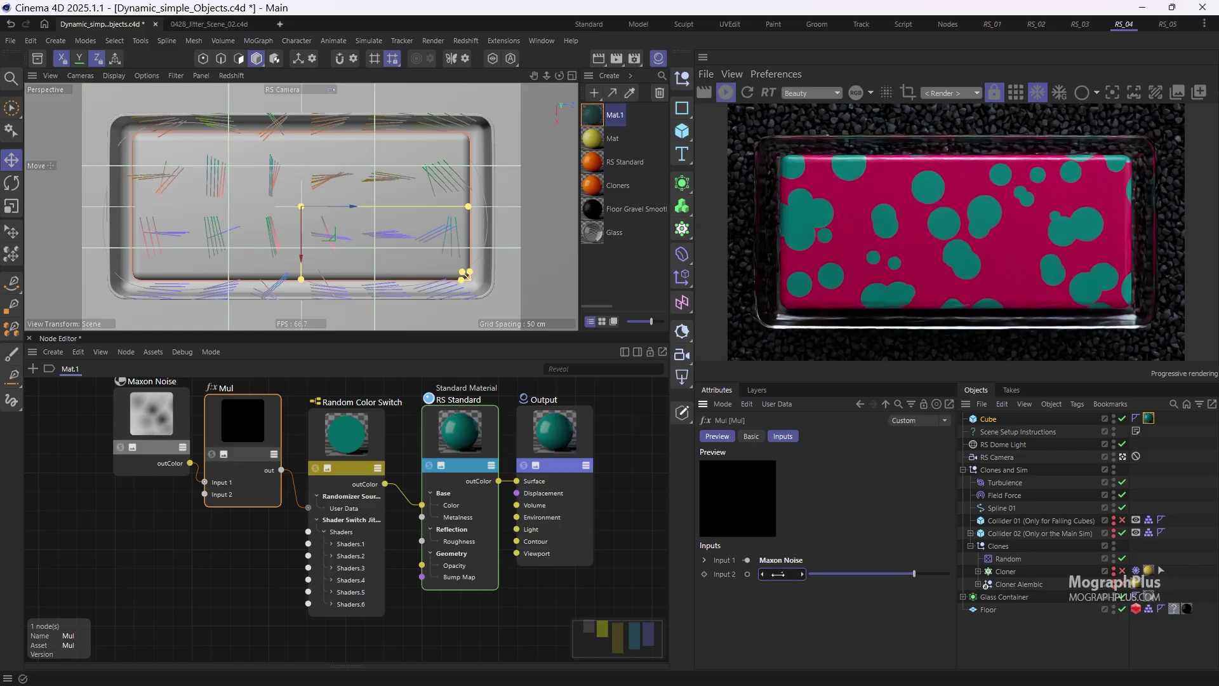
pyautogui.moveTo(783, 574); pyautogui.dragTo(783, 574)
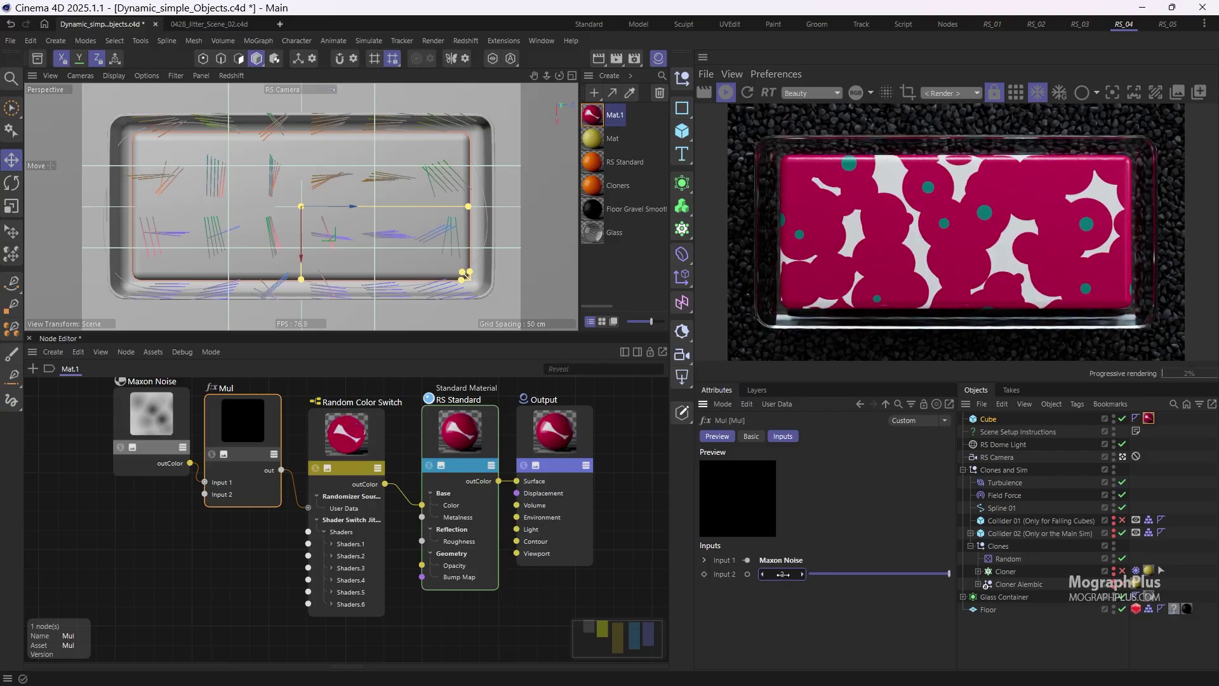
pyautogui.write('4')
pyautogui.press('Return')
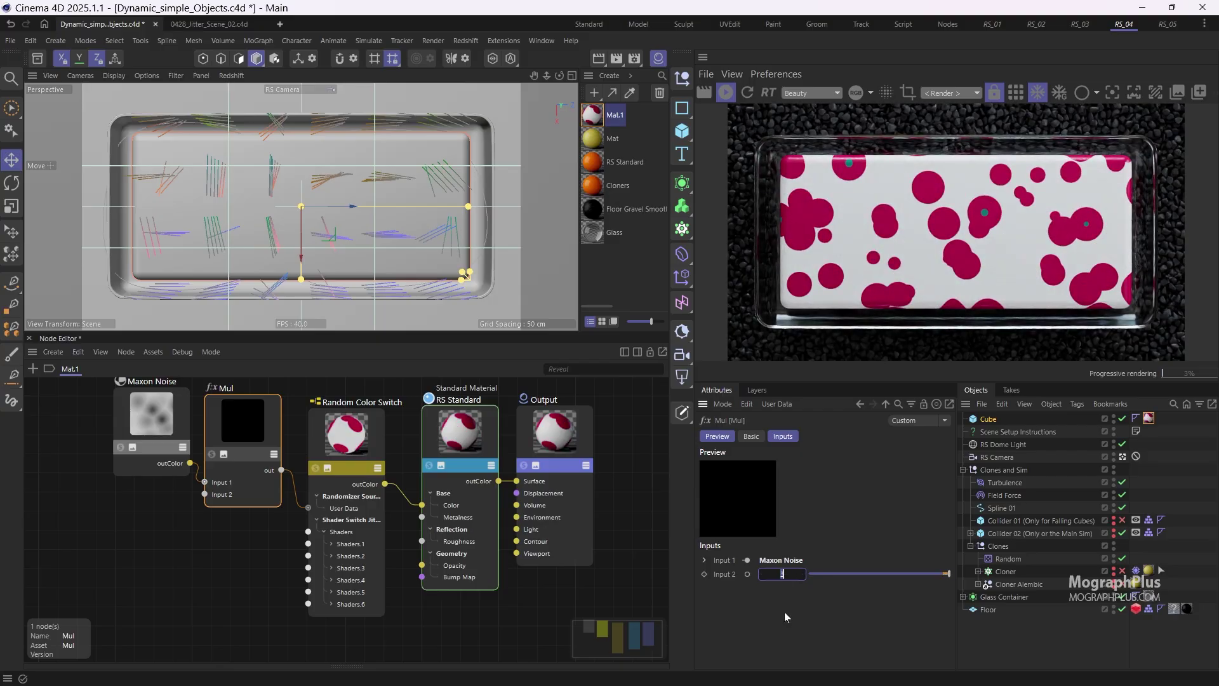
pyautogui.write('8')
pyautogui.press('Return')
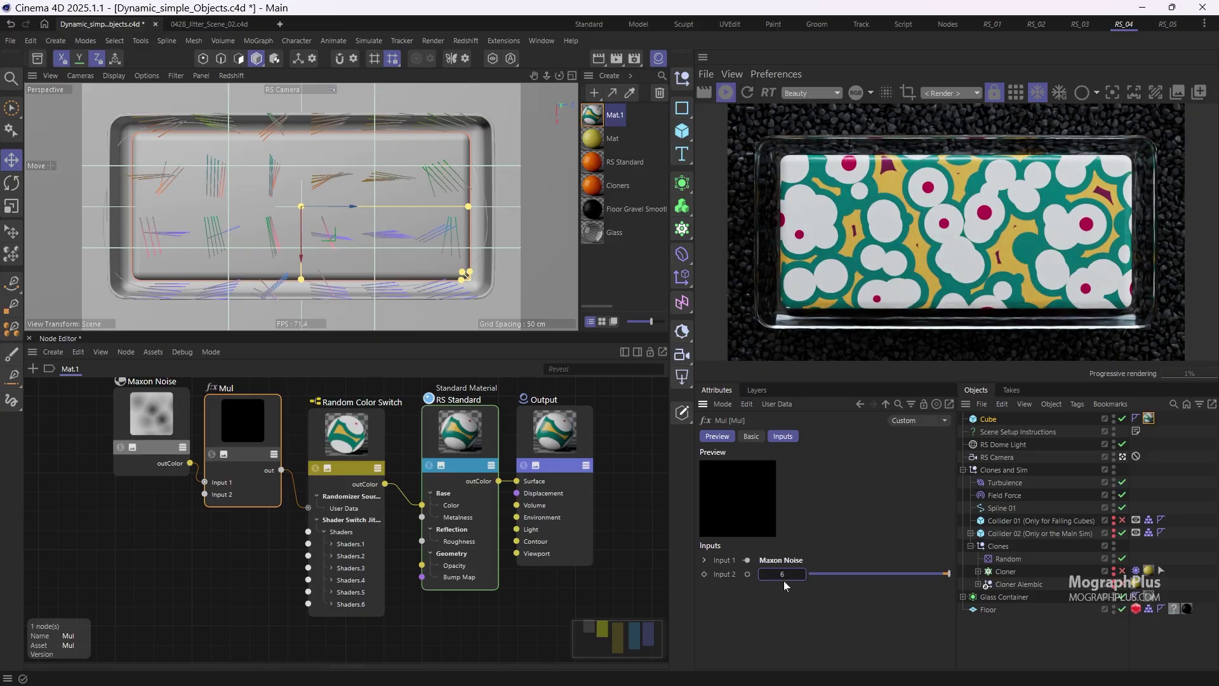
pyautogui.moveTo(783, 579)
pyautogui.mouseDown()
pyautogui.moveTo(780, 613)
pyautogui.moveTo(786, 586)
pyautogui.mouseUp()
pyautogui.press('Return')
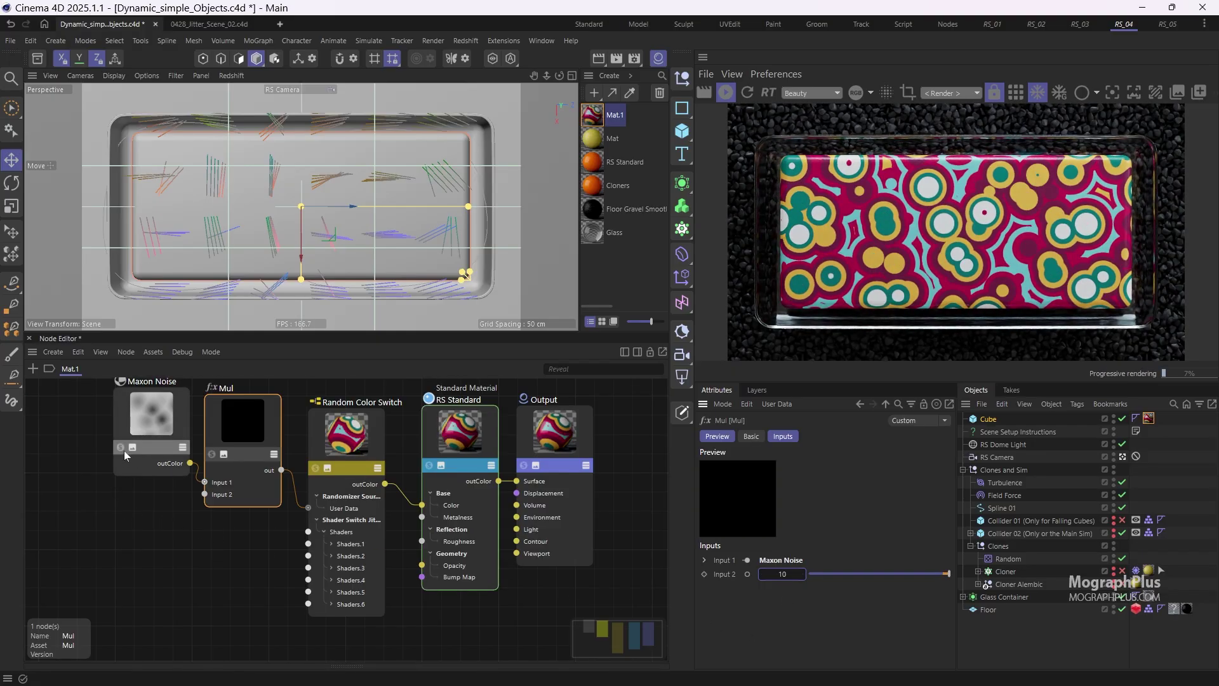
pyautogui.click(120, 447)
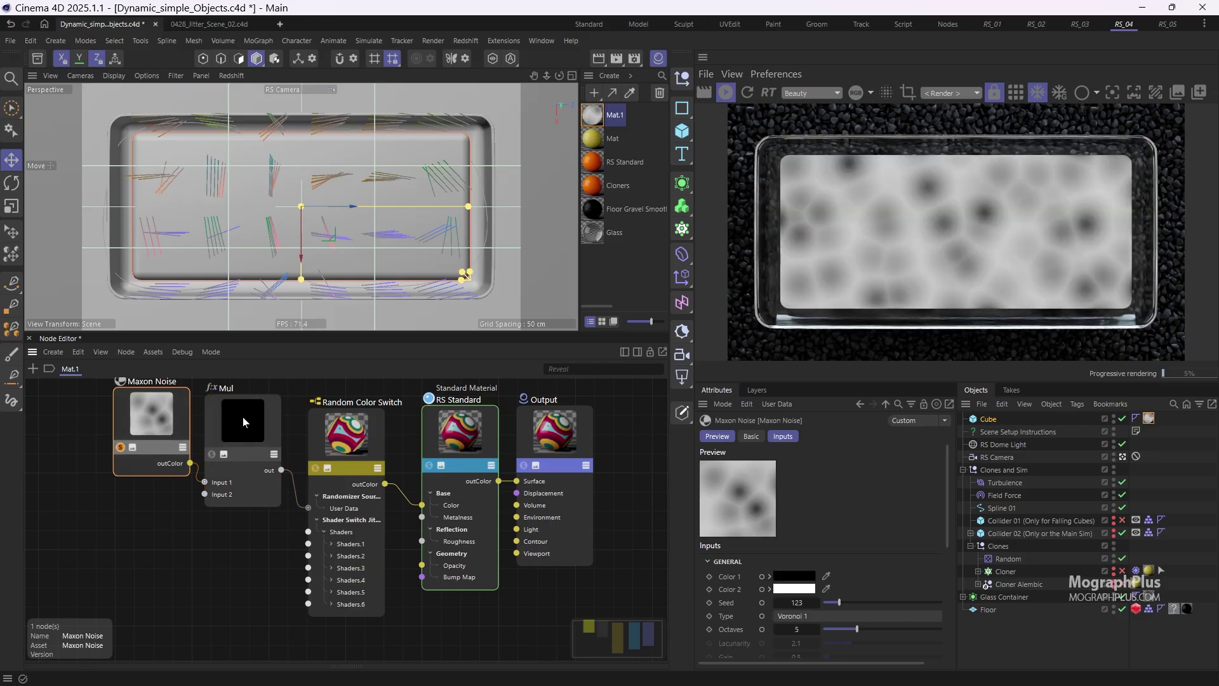
pyautogui.click(243, 416)
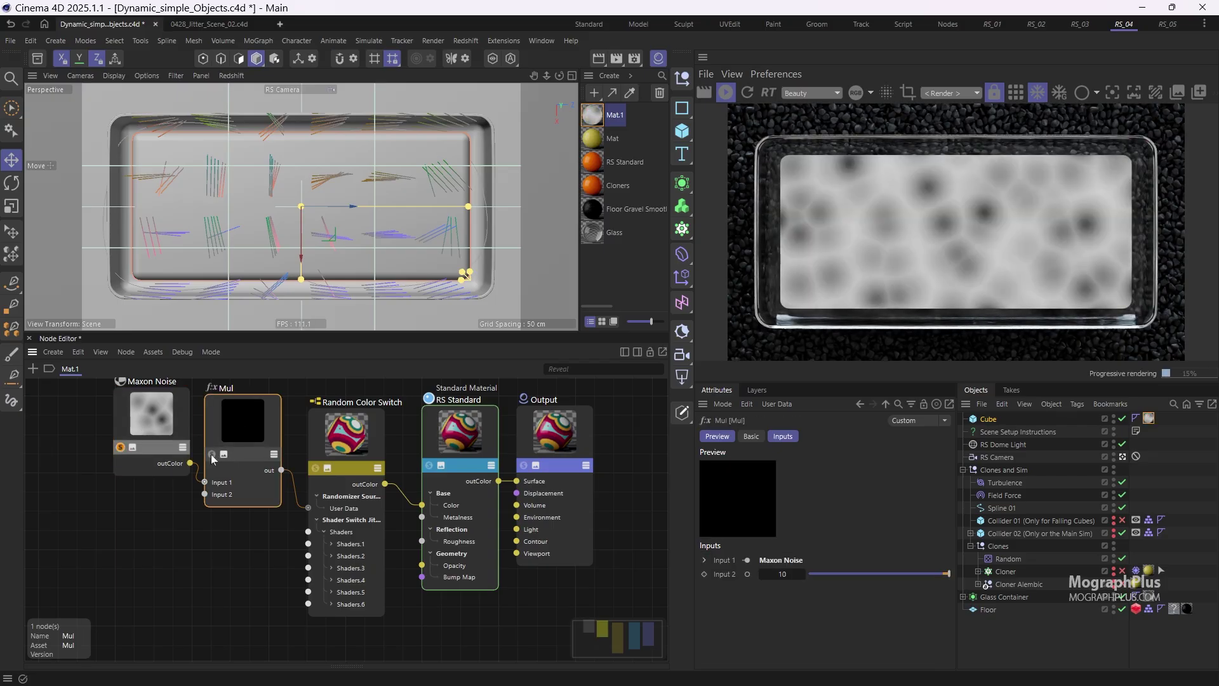
pyautogui.click(211, 454)
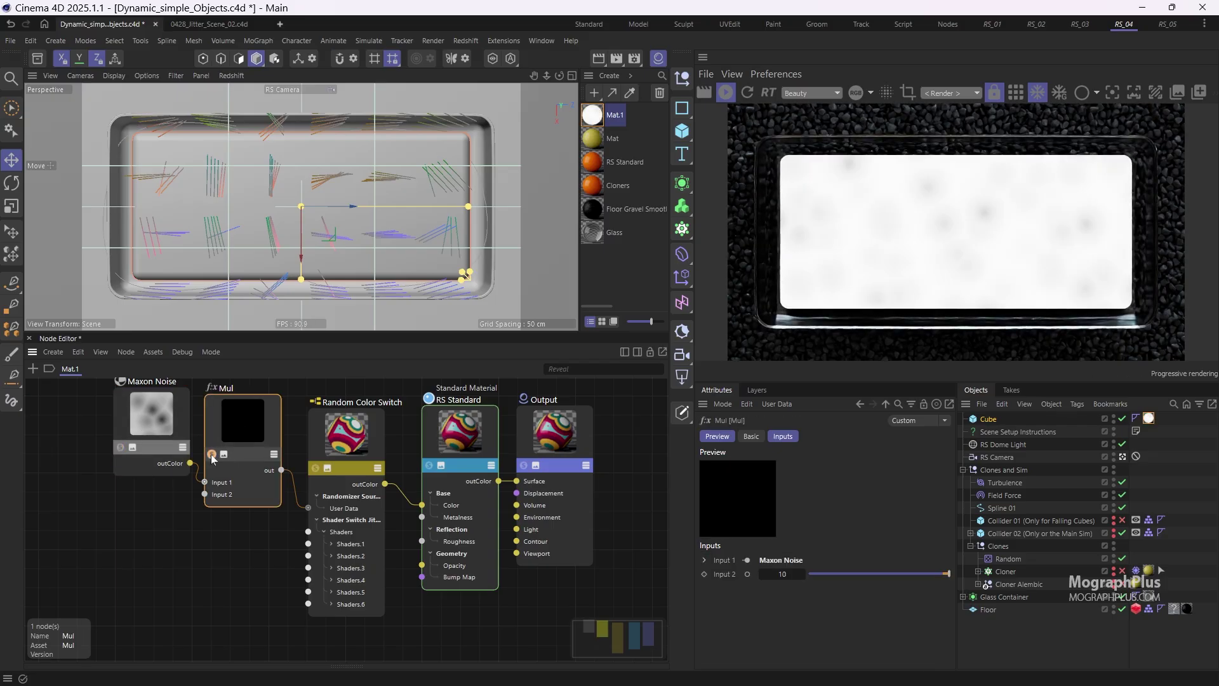
pyautogui.click(316, 470)
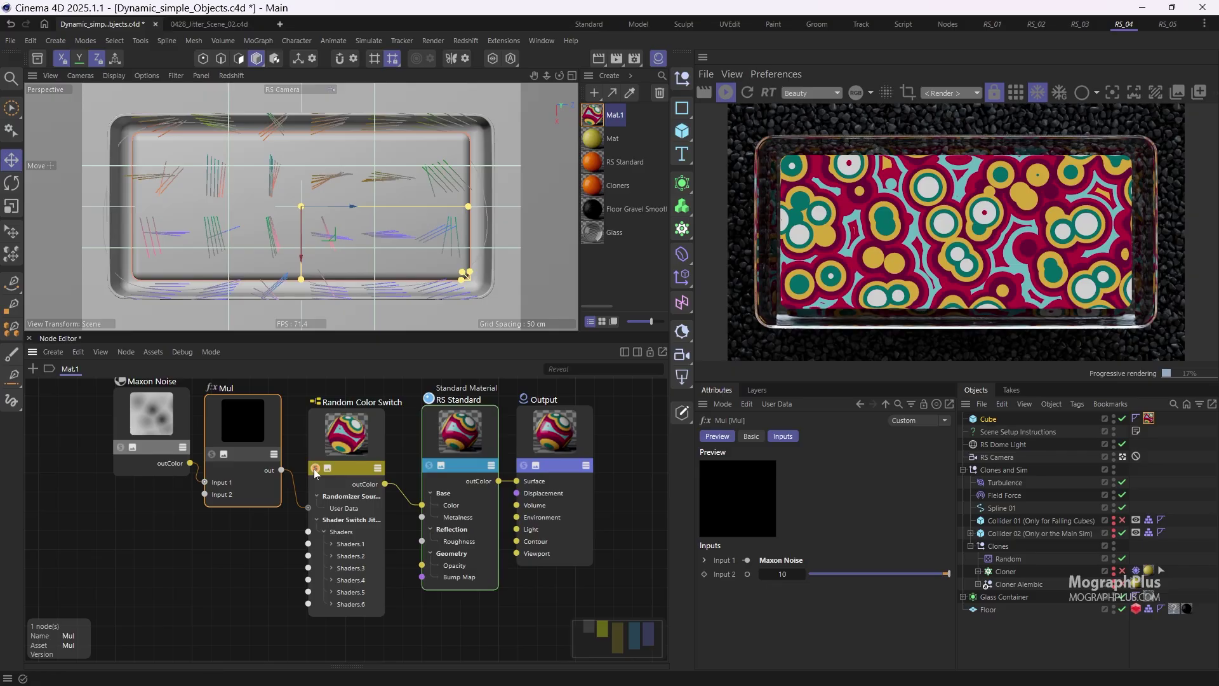
pyautogui.click(315, 472)
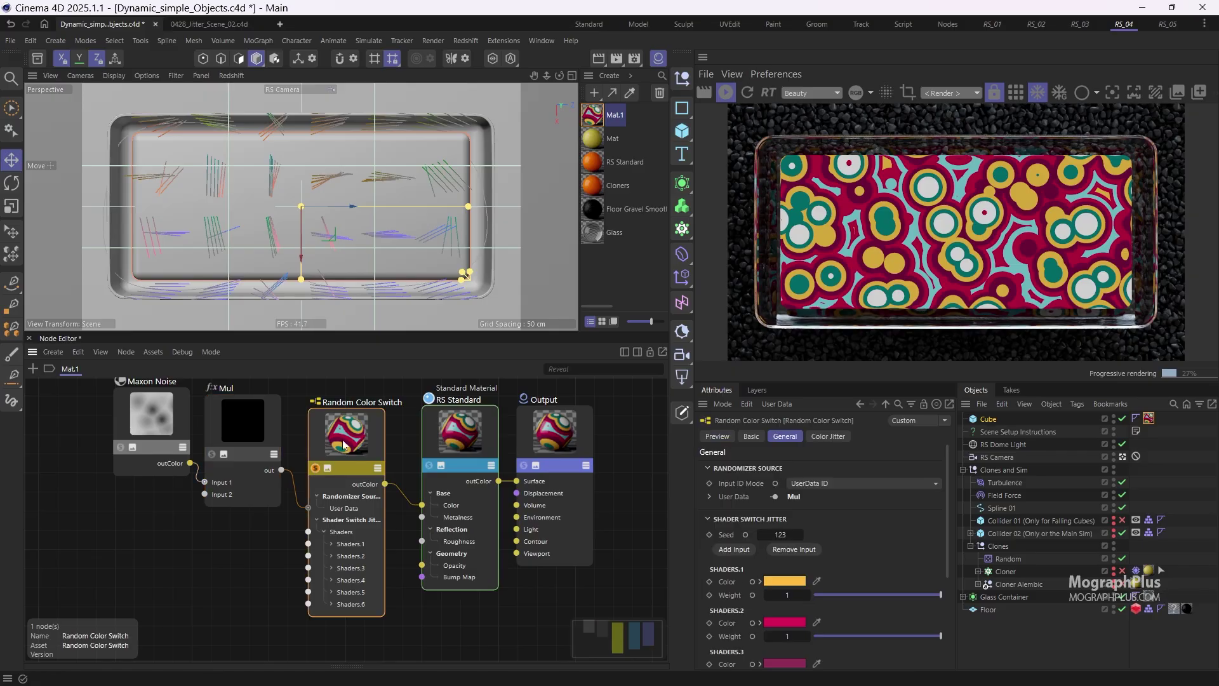
pyautogui.click(314, 470)
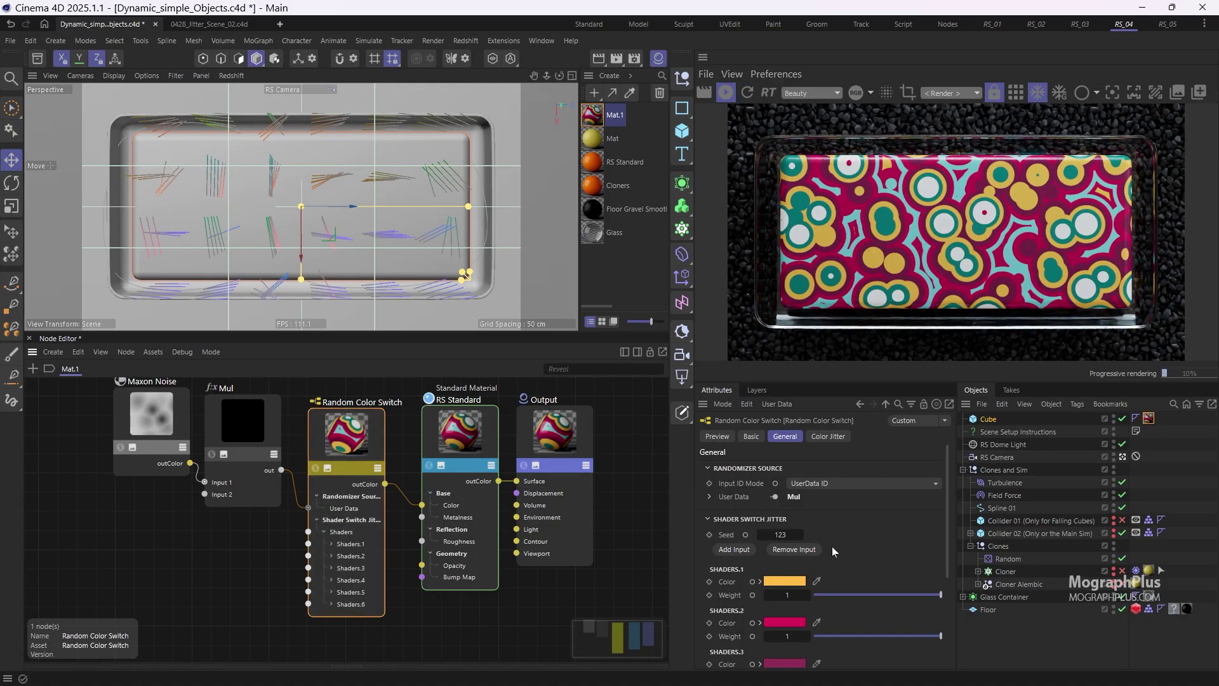
pyautogui.scroll(-1, 832, 518)
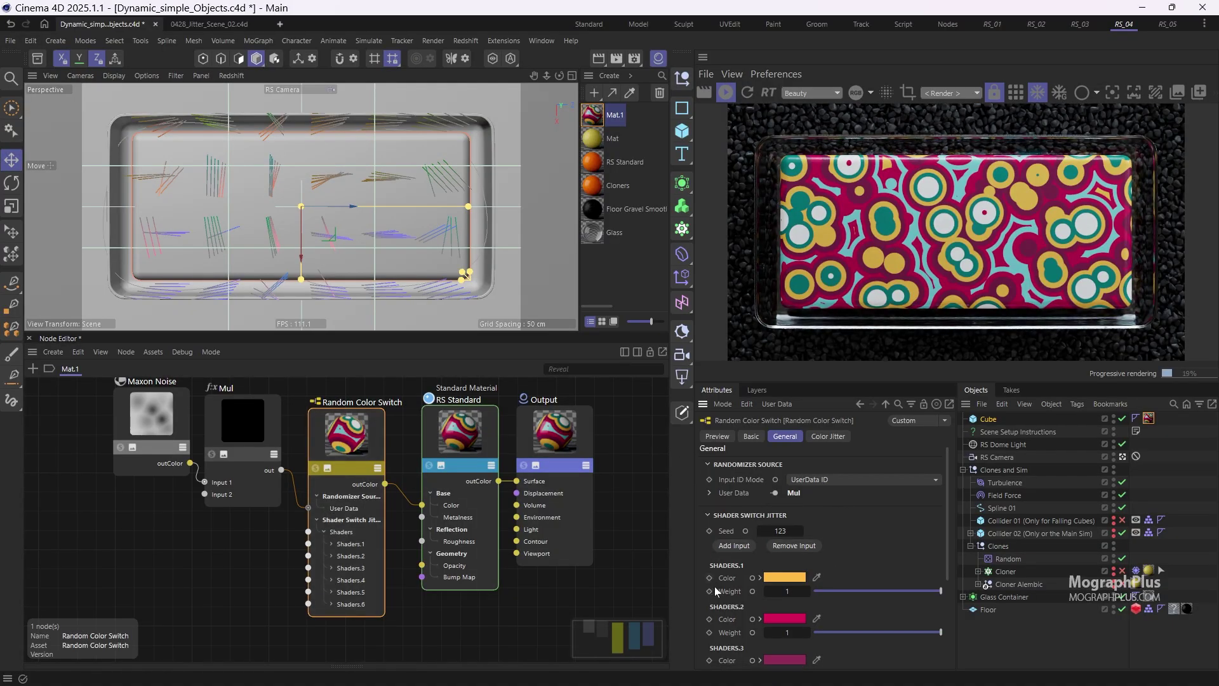
pyautogui.click(231, 435)
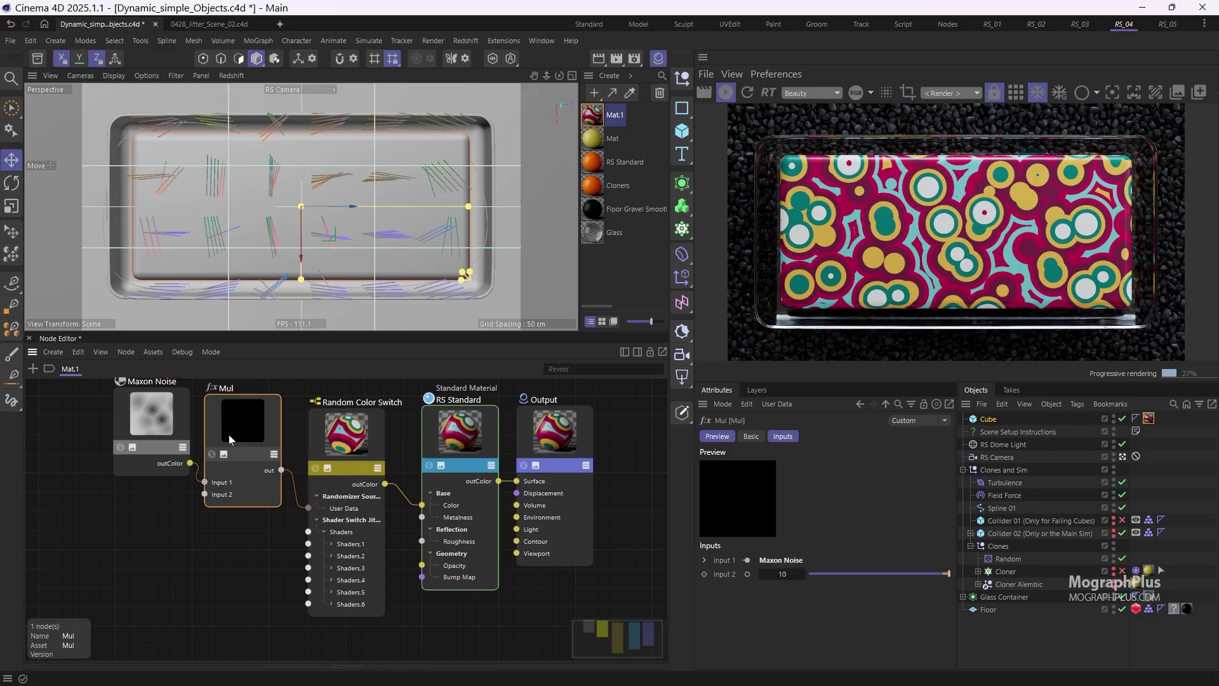
pyautogui.doubleClick(783, 574)
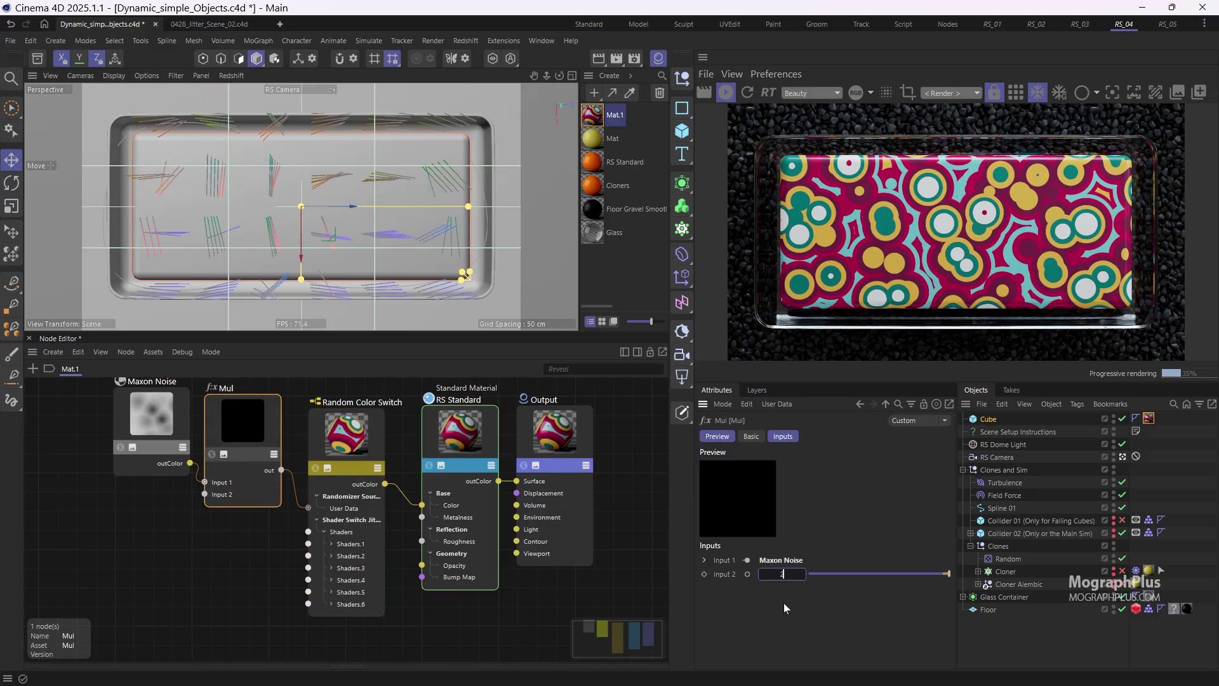
pyautogui.write('20')
pyautogui.press('Return')
pyautogui.write('40')
pyautogui.press('BackSpace')
pyautogui.press('BackSpace')
pyautogui.write('10')
pyautogui.press('Return')
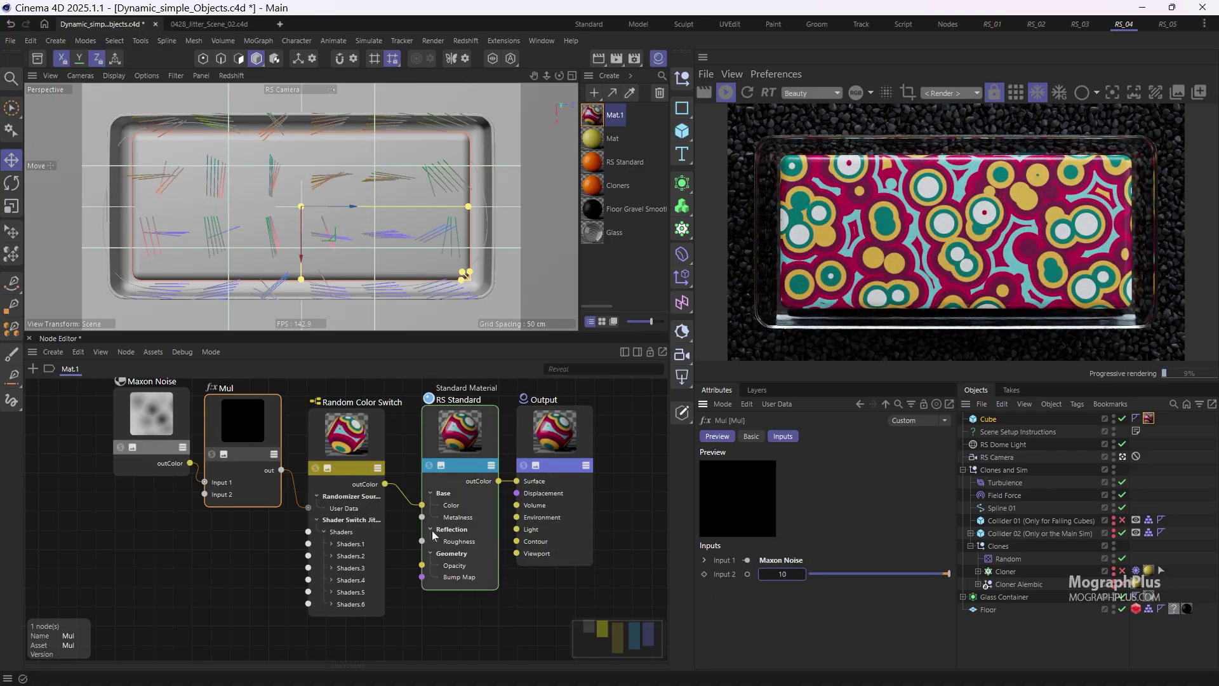
# Step: Show the Maxon Noise settings and preview noise types from Box through Pezo
pyautogui.click(158, 426)
pyautogui.scroll(-3, 836, 503)
pyautogui.click(836, 501)
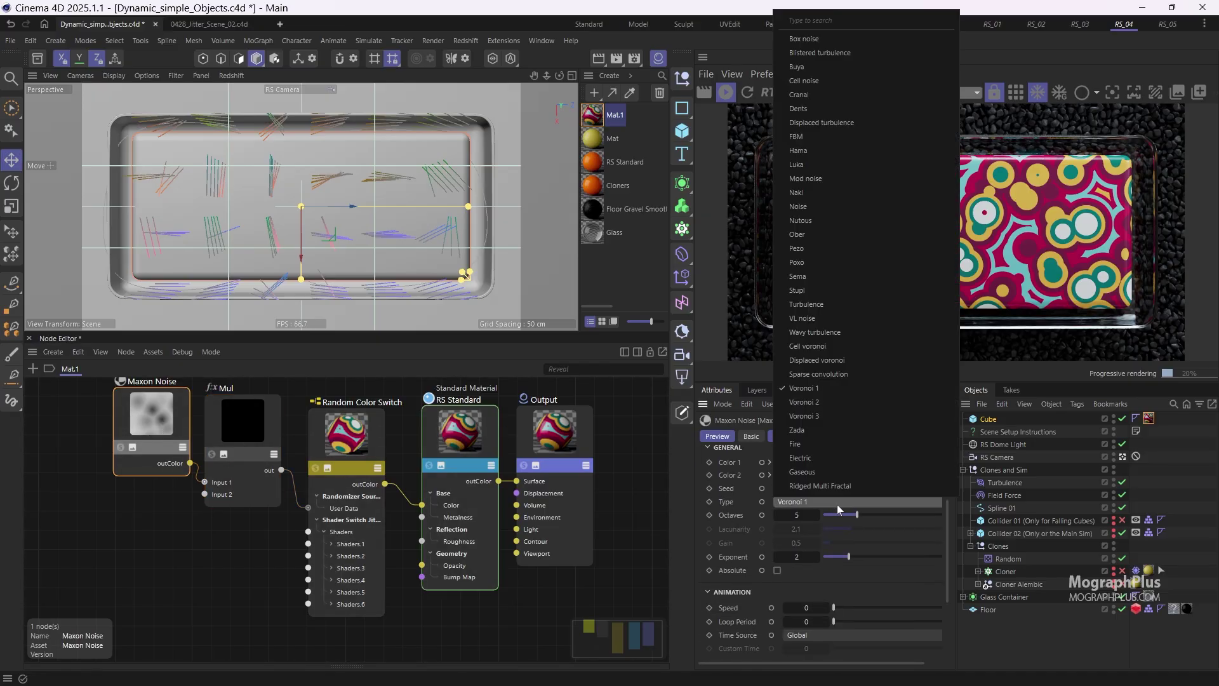
pyautogui.click(858, 43)
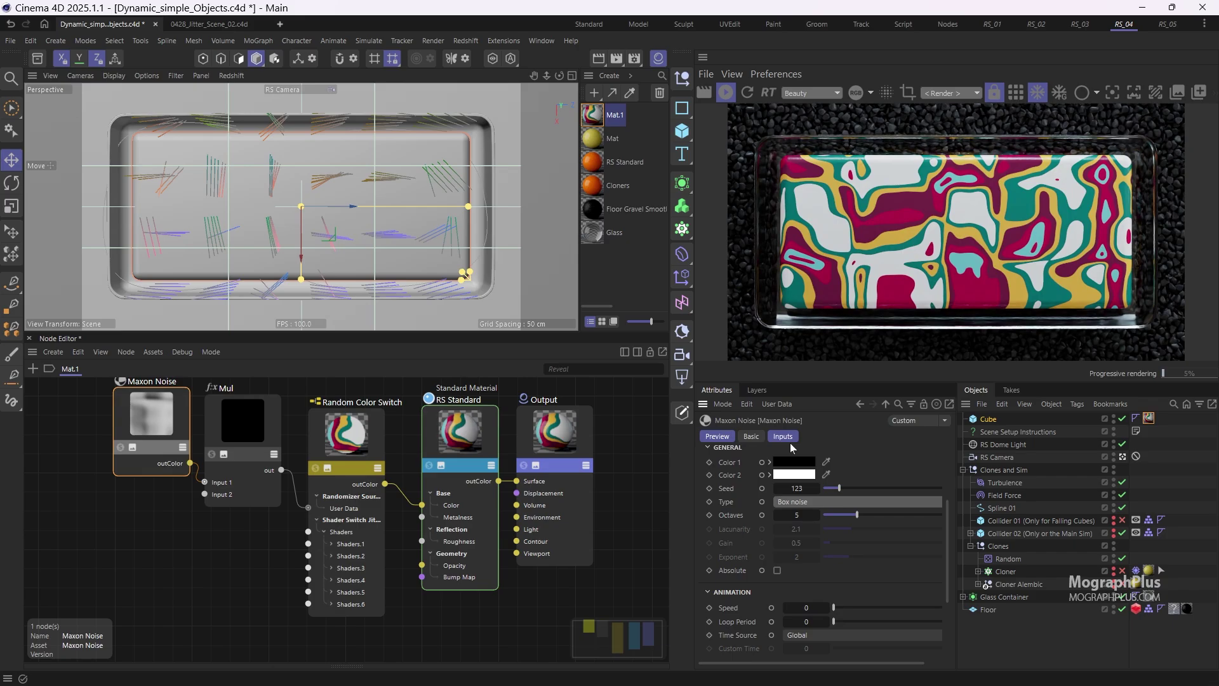
pyautogui.press('Down')
pyautogui.press('Down')
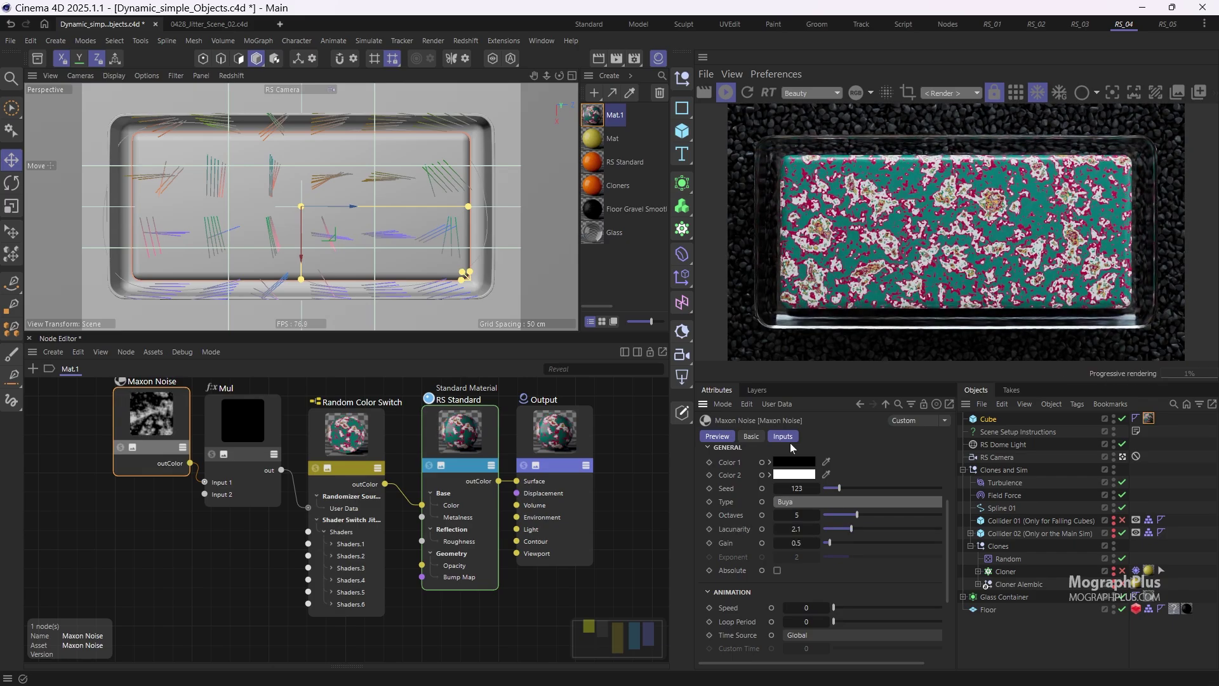
pyautogui.press('Down')
pyautogui.press('Down')
pyautogui.press('Down')
pyautogui.press('Down')
pyautogui.press('Down')
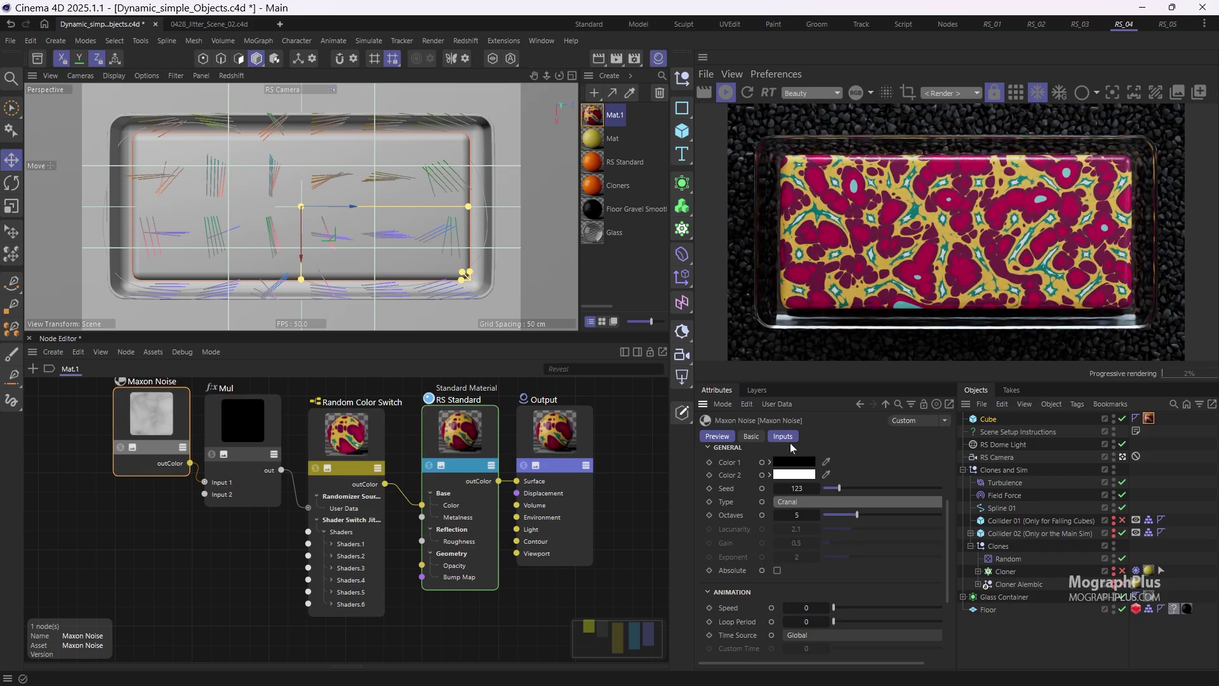
pyautogui.press('Down')
pyautogui.press('Down')
pyautogui.press('Down')
pyautogui.press('Down')
pyautogui.press('Down')
pyautogui.press('Down')
pyautogui.press('Down')
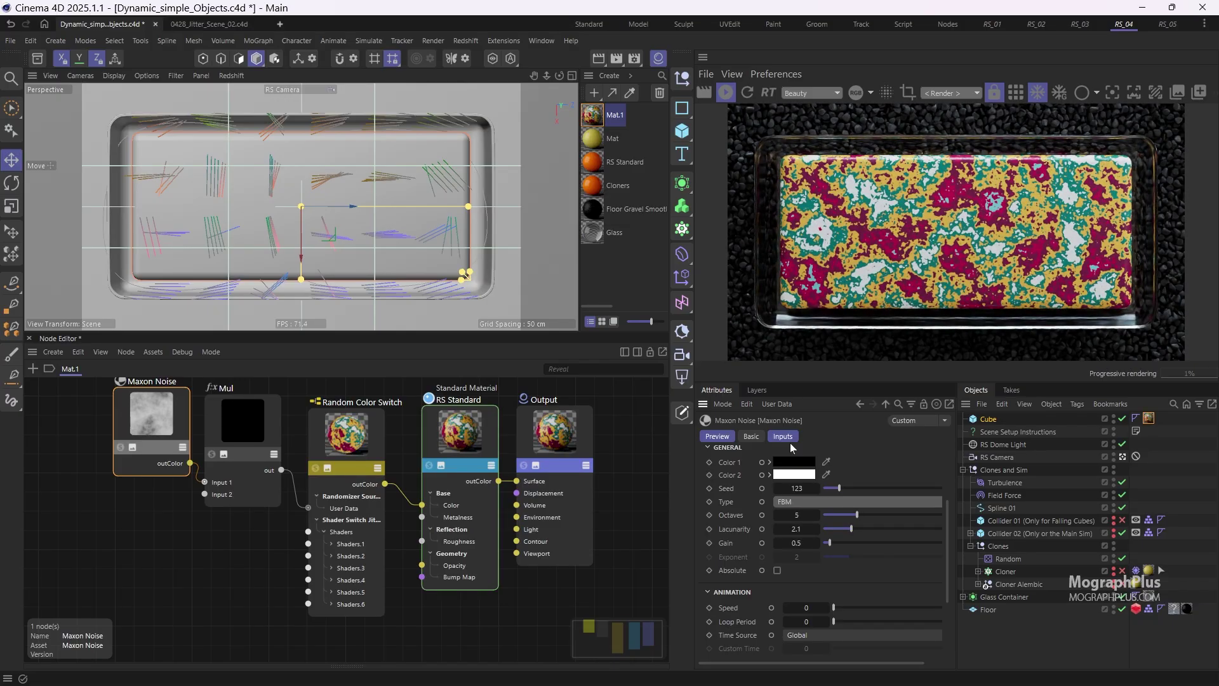
pyautogui.press('Down')
pyautogui.press('Down')
pyautogui.press('Down')
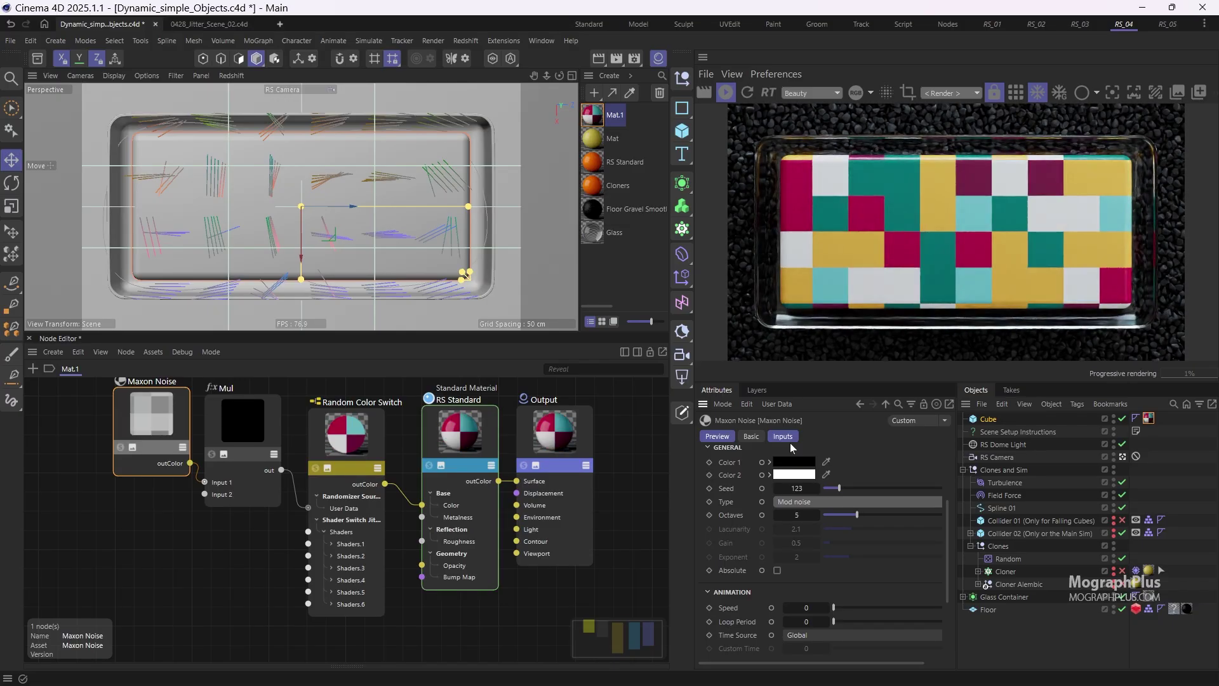
pyautogui.press('Down')
pyautogui.press('Down')
pyautogui.press('Down')
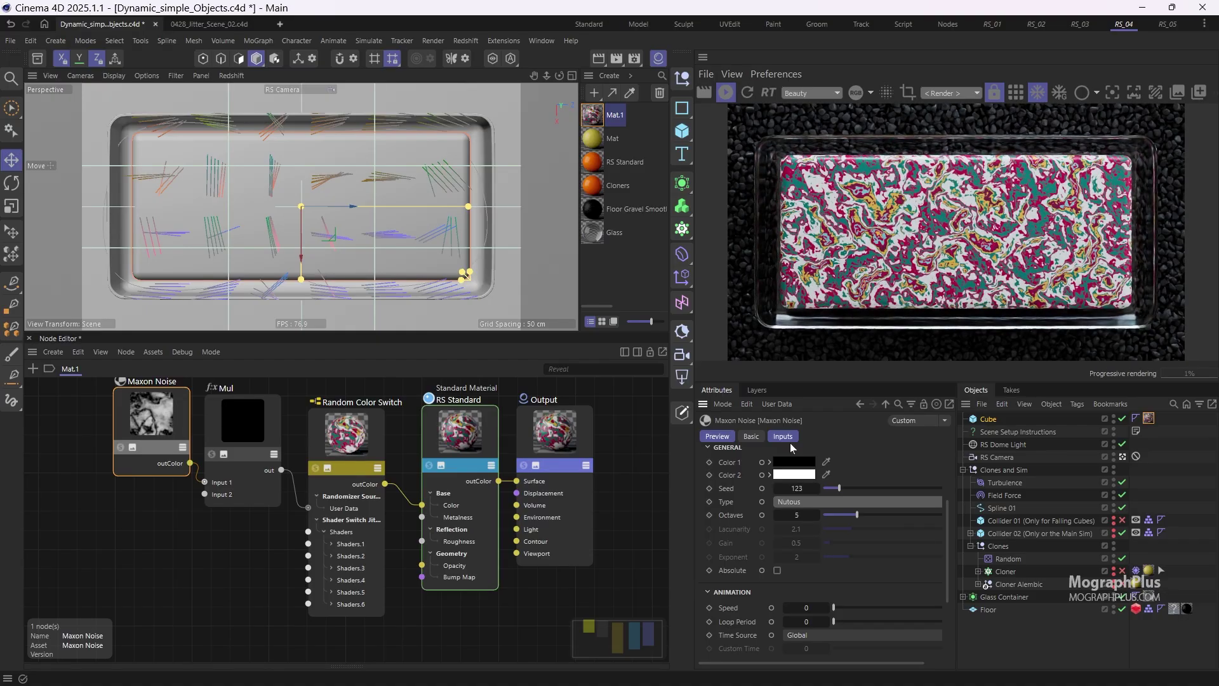
# Step: Preview the remaining noise types, including Cell Voronoi and Voronoi 2, then set the type to Voronoi 1
pyautogui.press('Down')
pyautogui.press('Down')
pyautogui.press('Down')
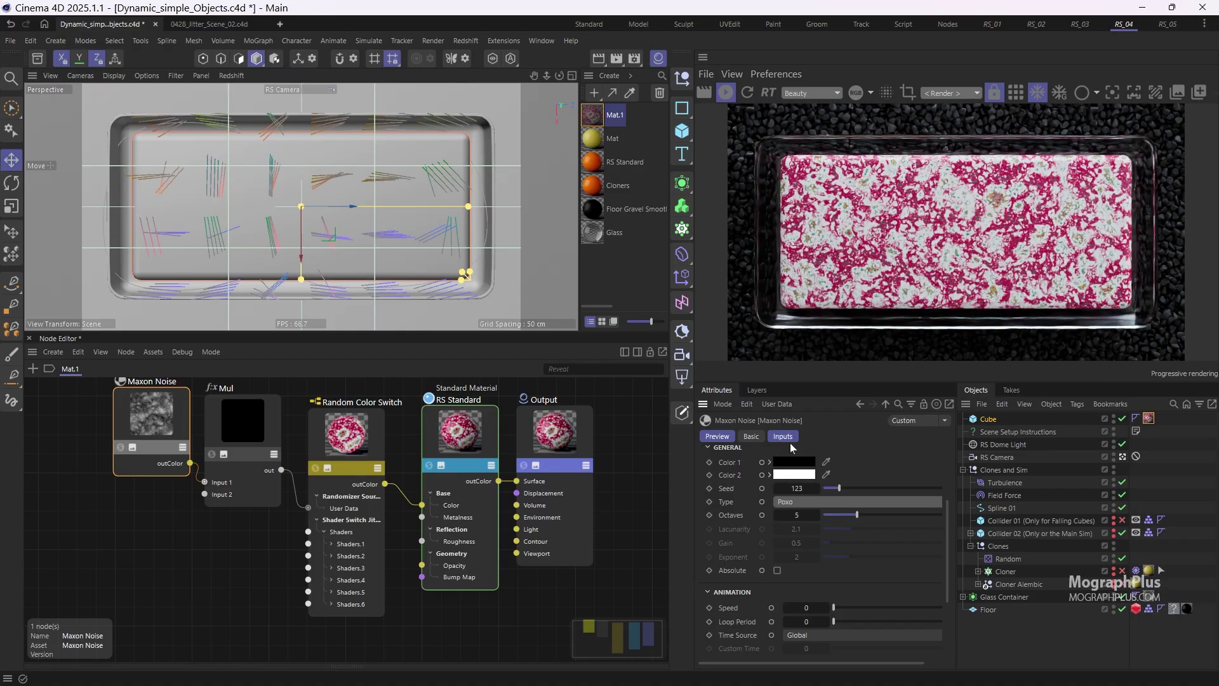
pyautogui.press('Down')
pyautogui.press('Down')
pyautogui.press('Down')
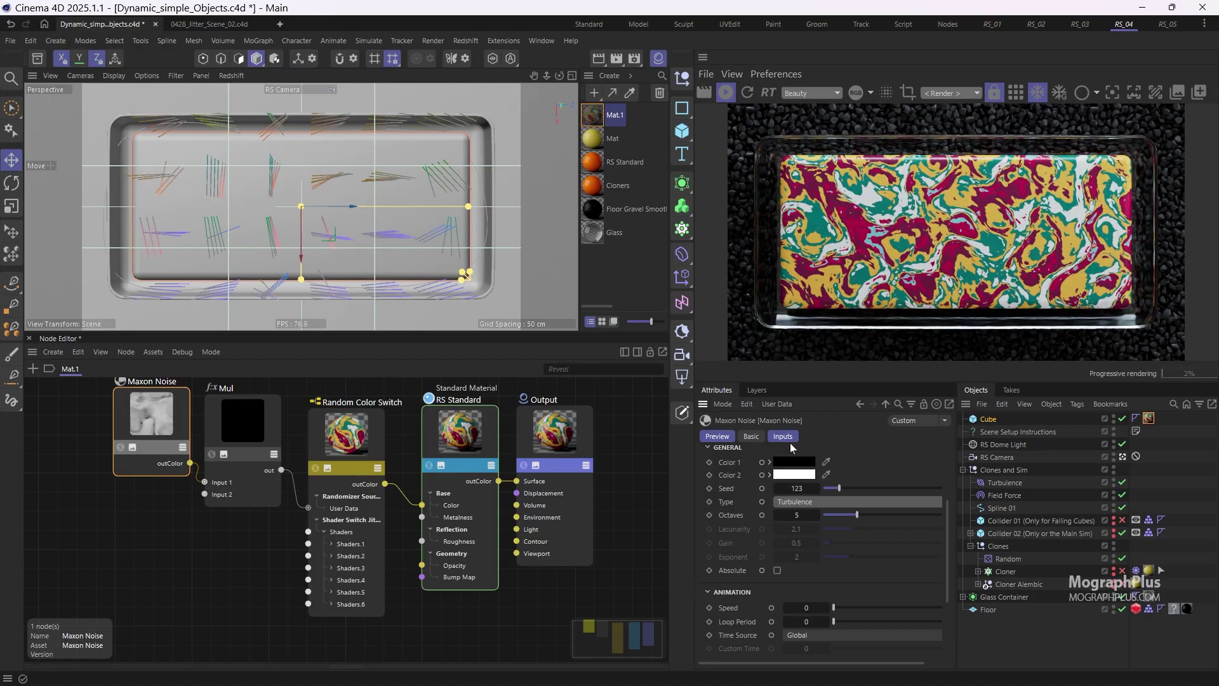
pyautogui.press('Down')
pyautogui.press('Down')
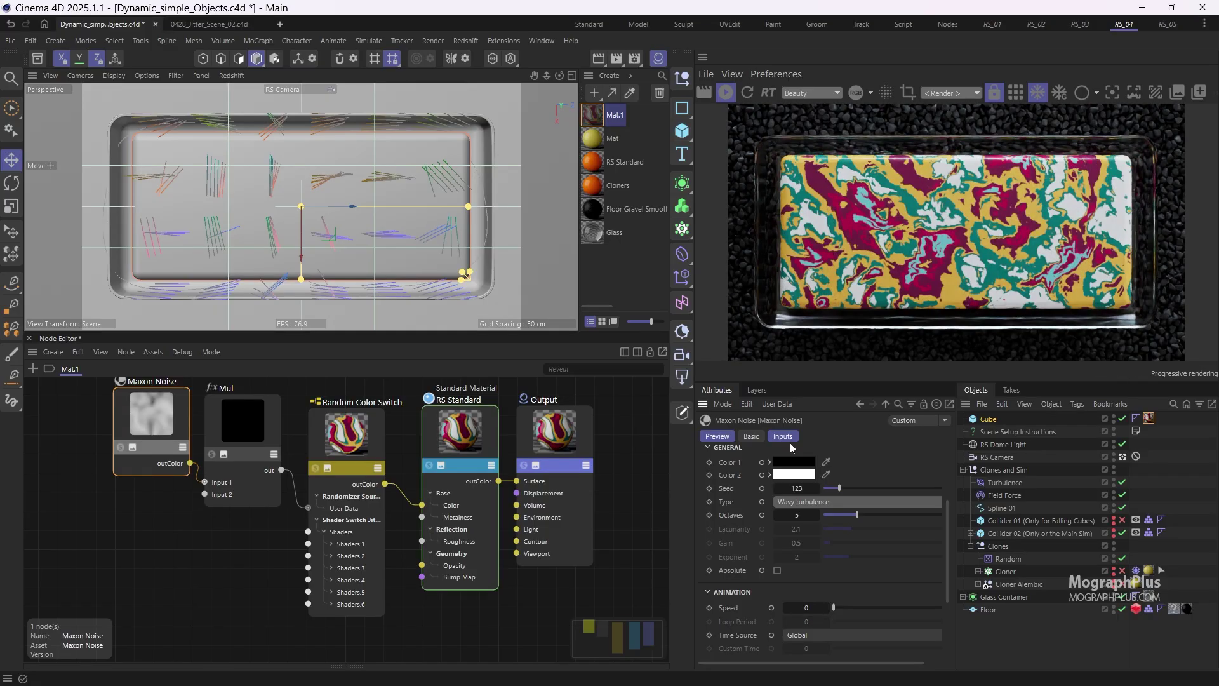
pyautogui.press('Down')
pyautogui.press('Down')
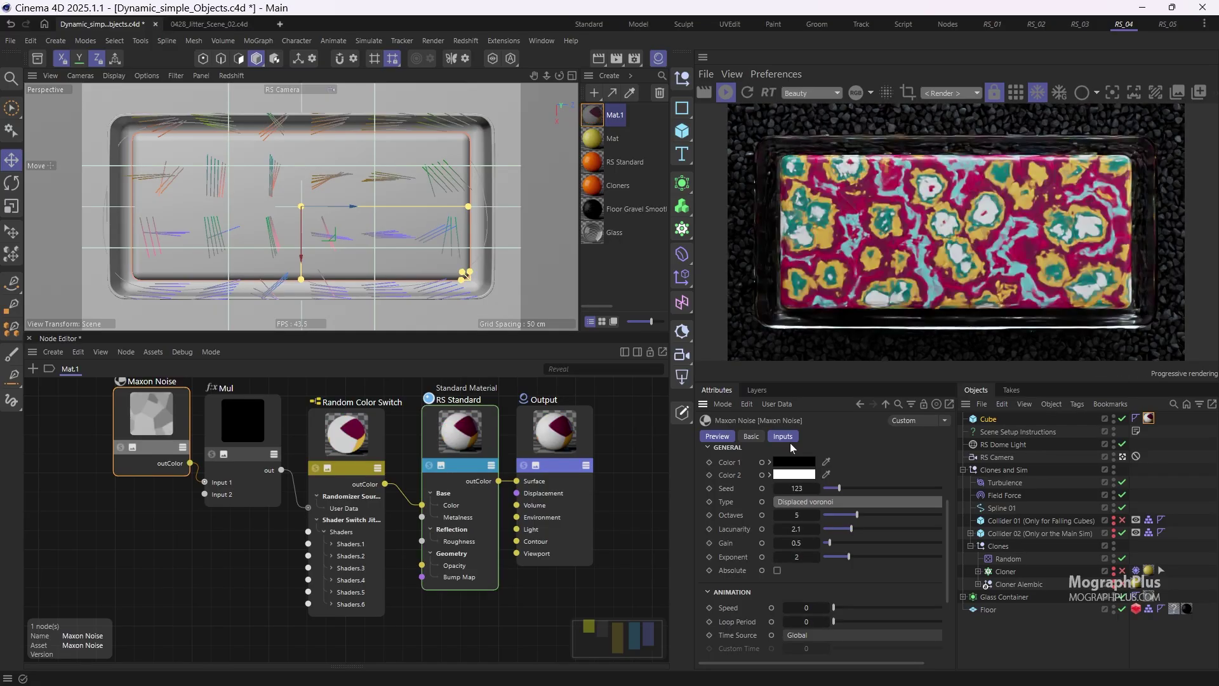
pyautogui.press('Down')
pyautogui.press('Down')
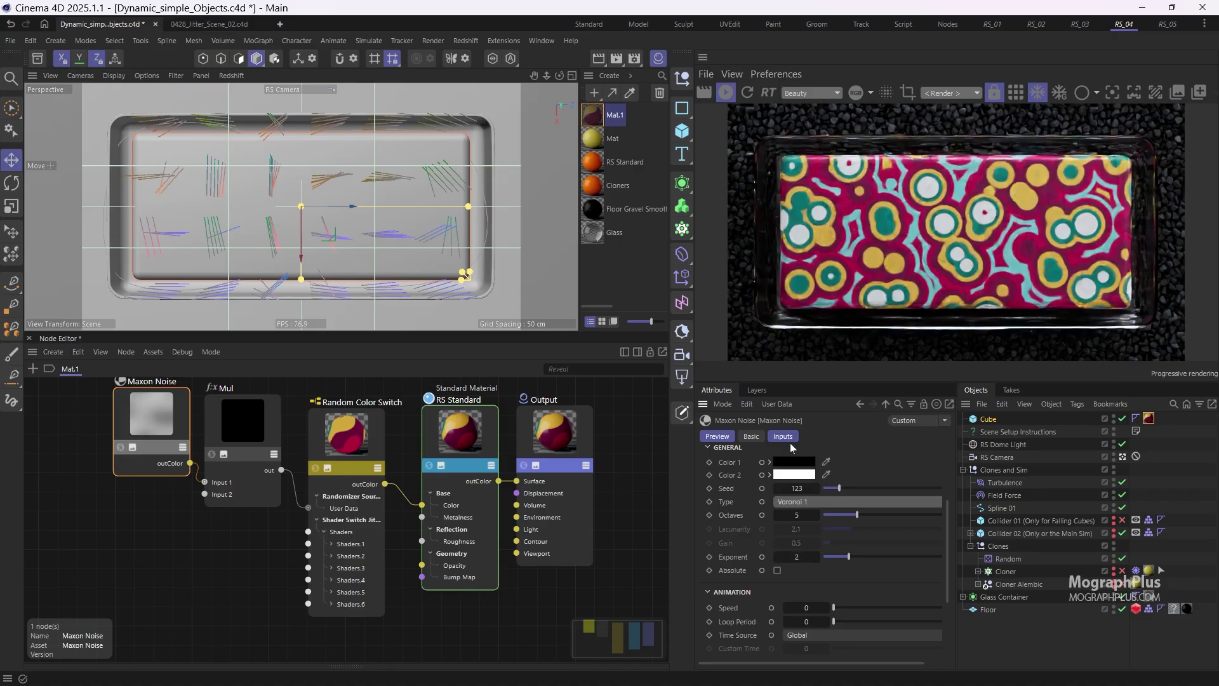
pyautogui.press('Down')
pyautogui.press('Down')
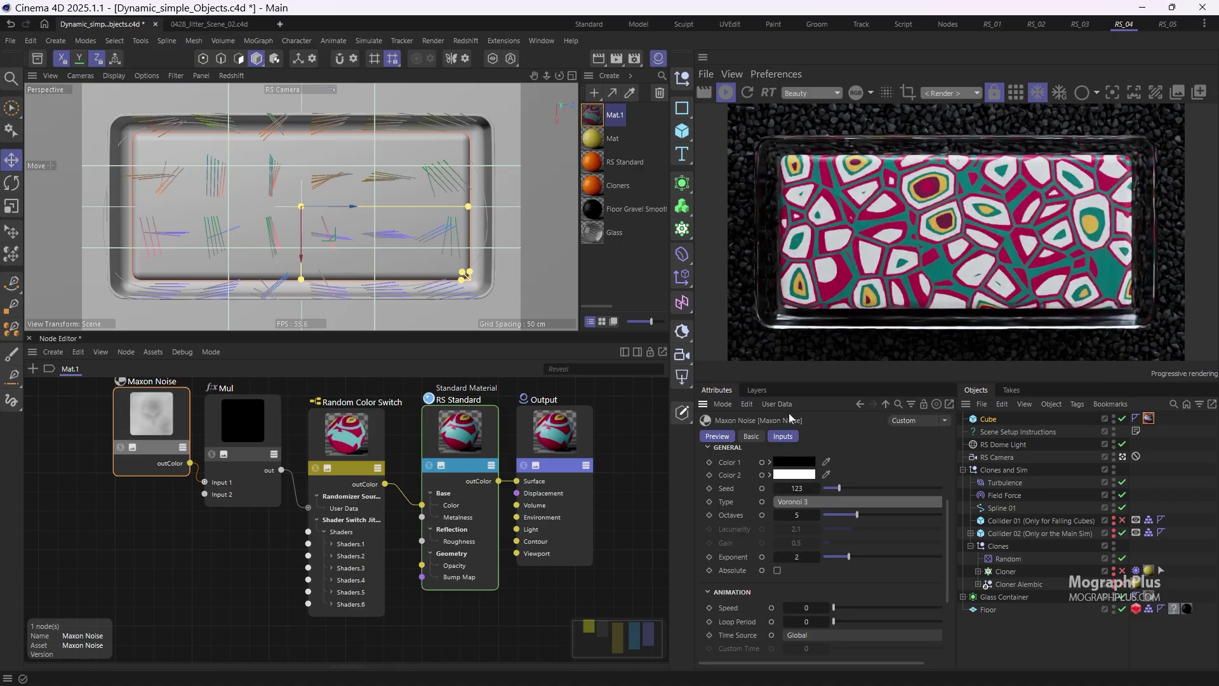
pyautogui.press('Down')
pyautogui.press('Down')
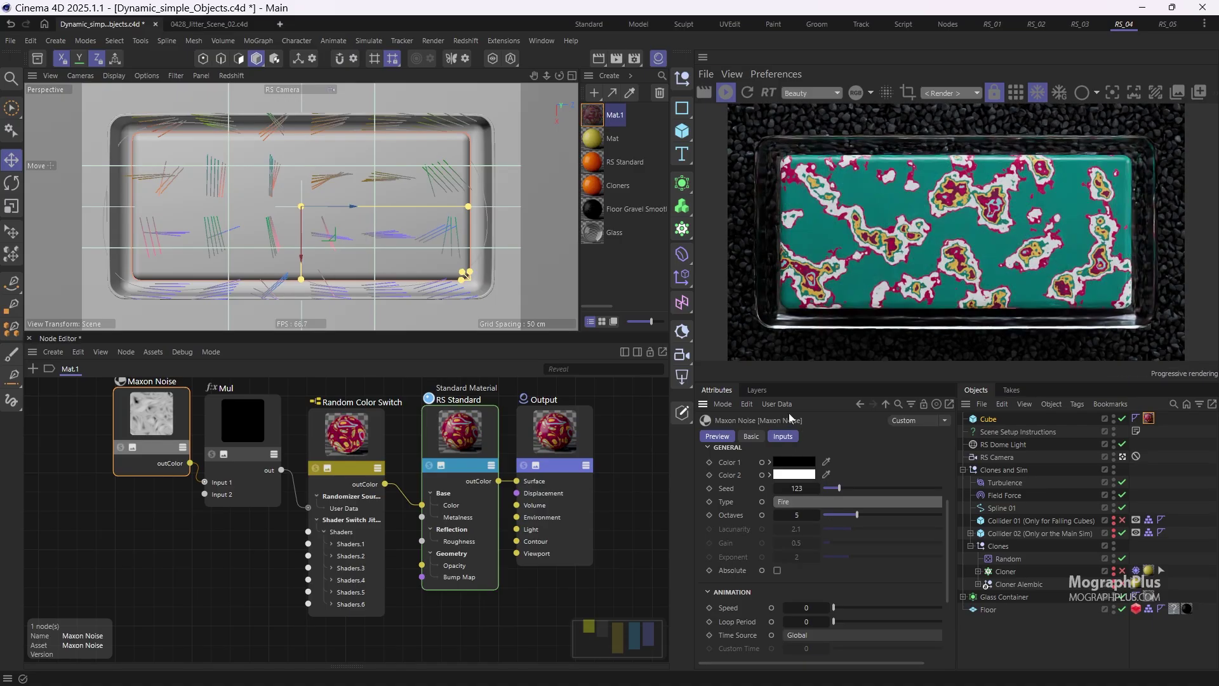
pyautogui.press('Down')
pyautogui.press('Down')
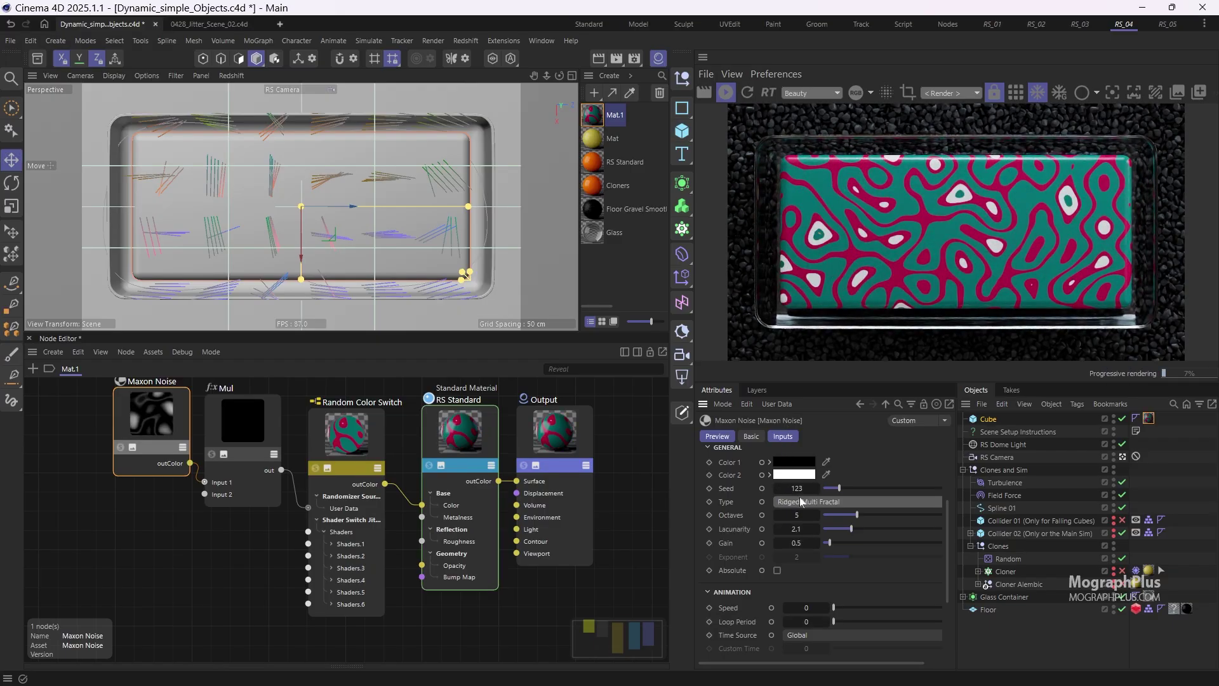
pyautogui.click(826, 501)
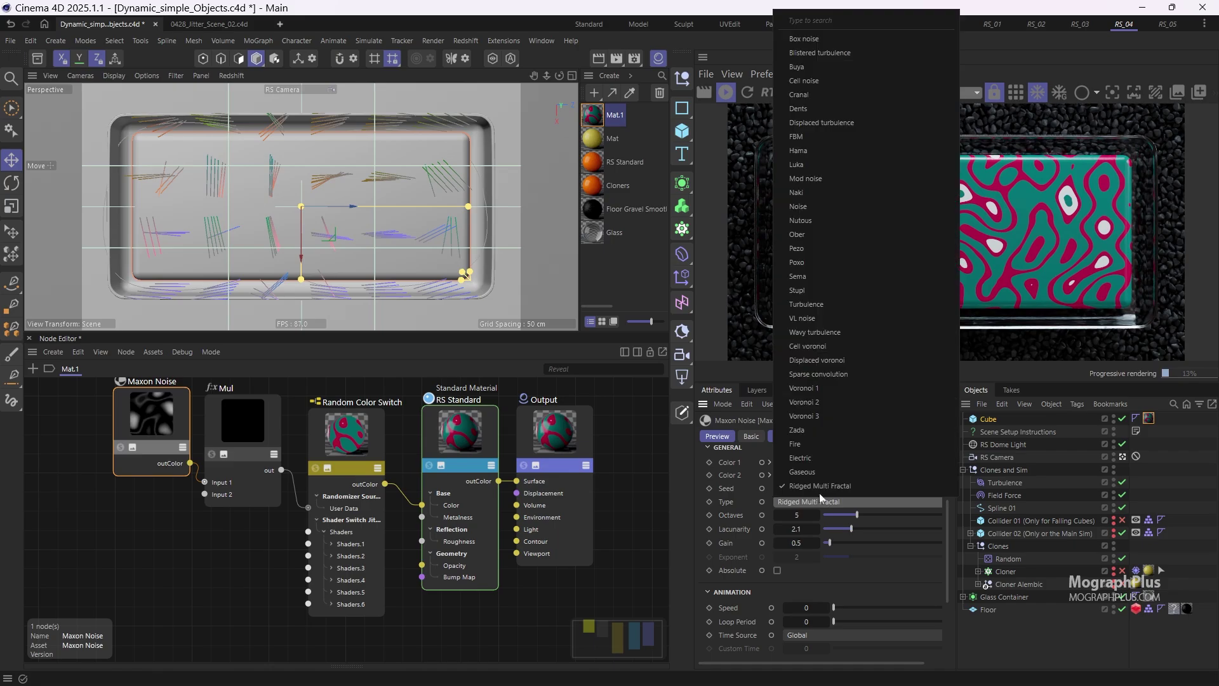
pyautogui.click(810, 400)
# Step: Select the Random Color Switch and set the SHADERS.1 weight to 3
pyautogui.scroll(-4, 766, 438)
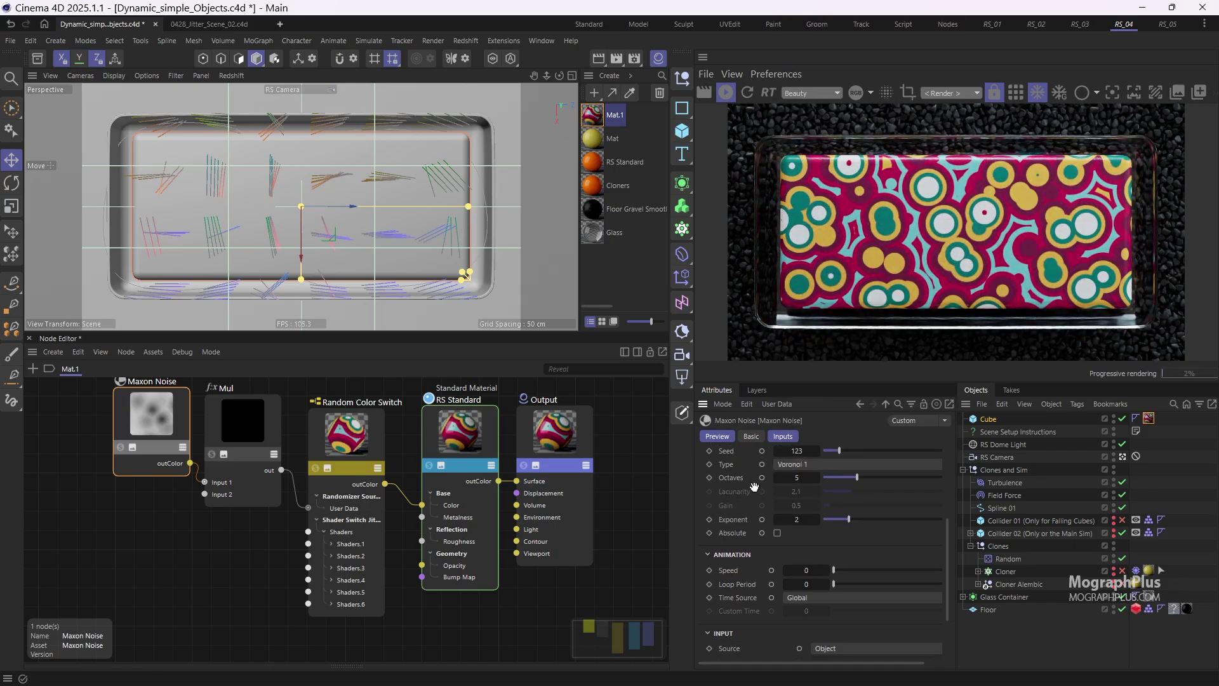
pyautogui.scroll(4, 765, 419)
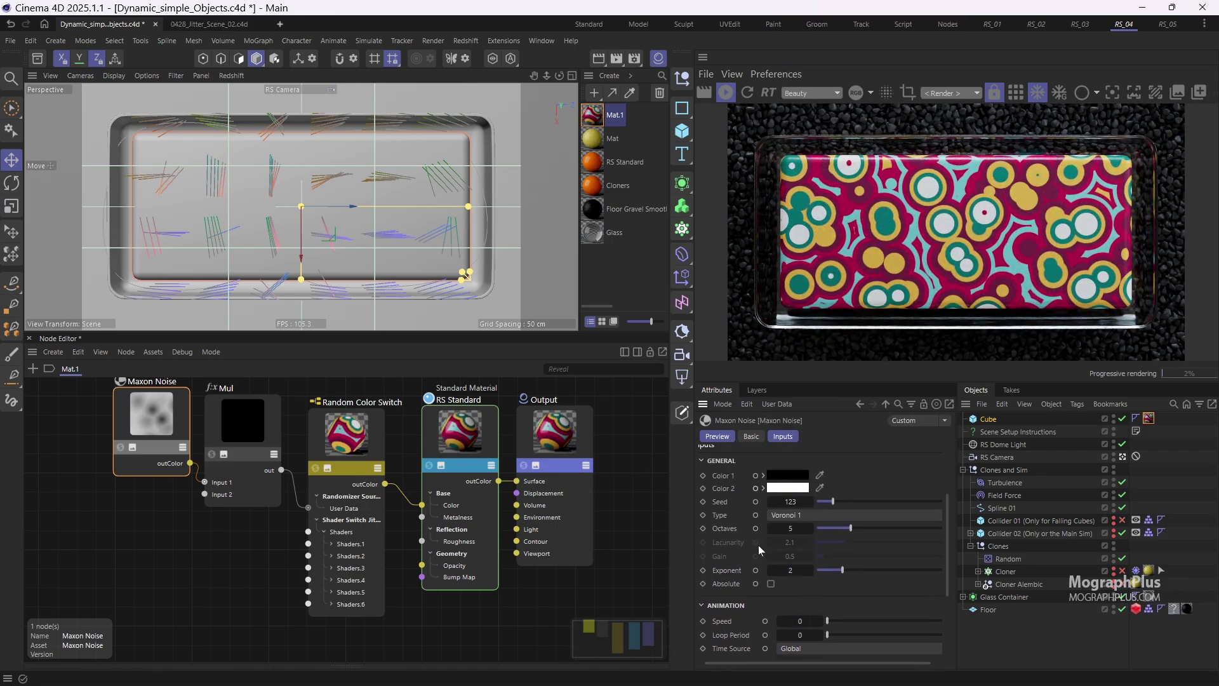
pyautogui.click(347, 437)
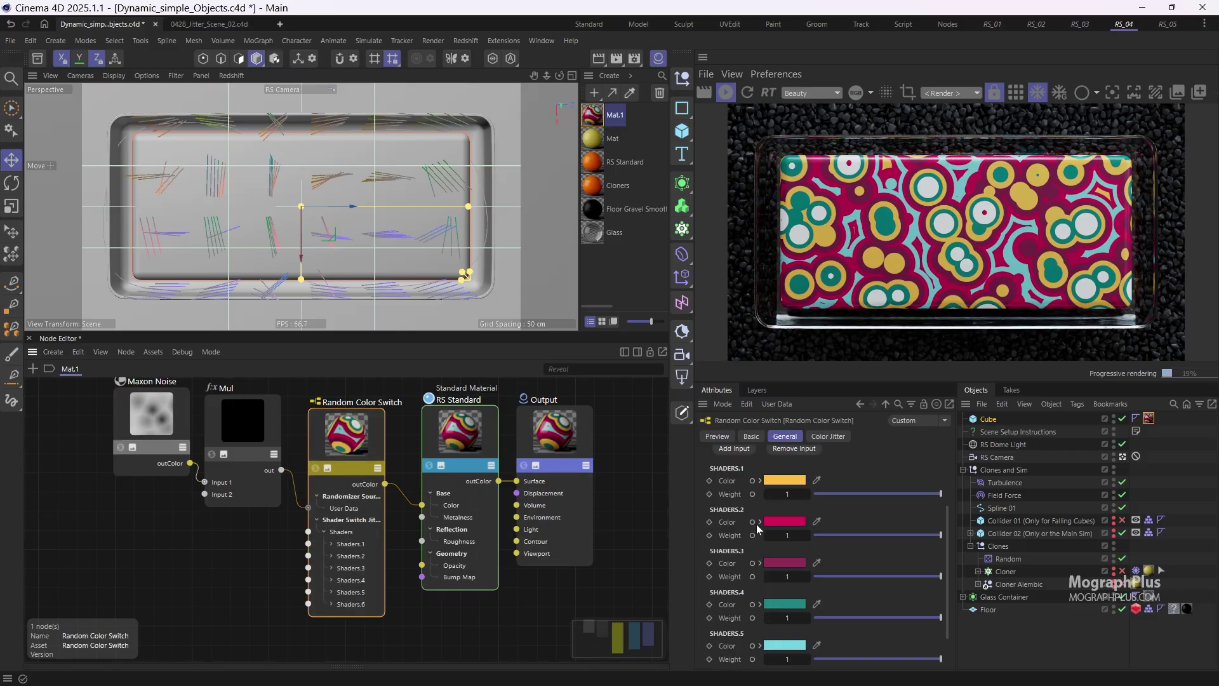
pyautogui.scroll(-3, 746, 502)
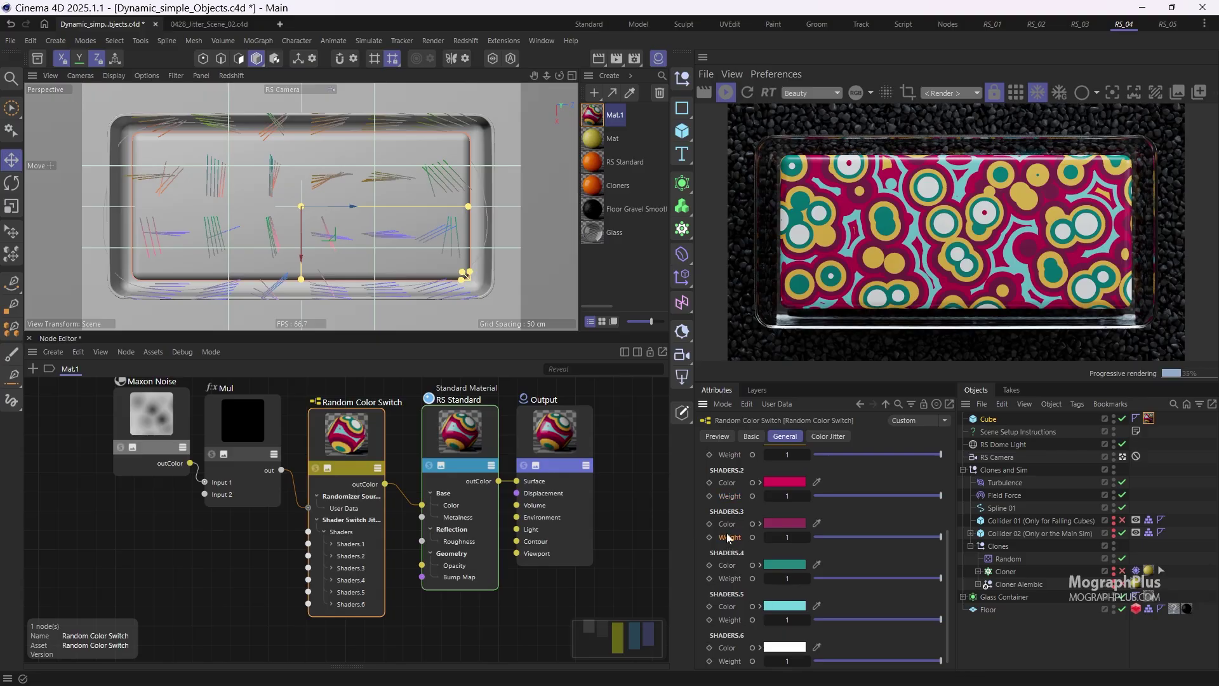
pyautogui.scroll(4, 735, 483)
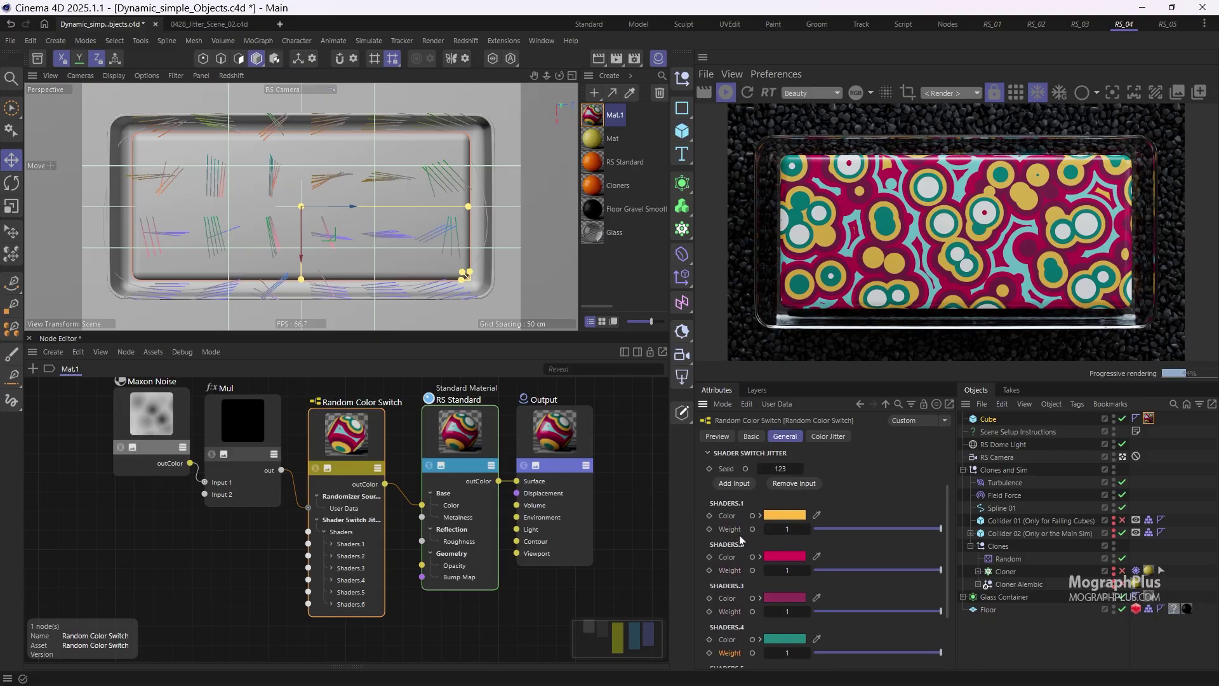
pyautogui.click(770, 530)
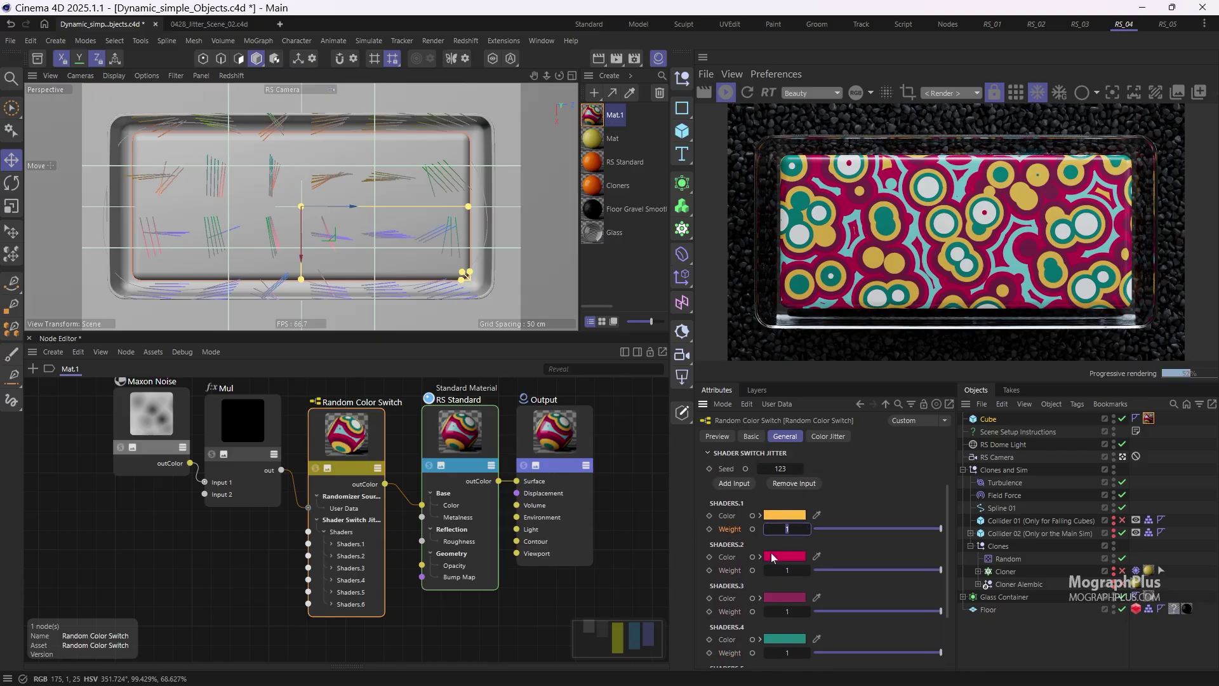
pyautogui.moveTo(773, 558)
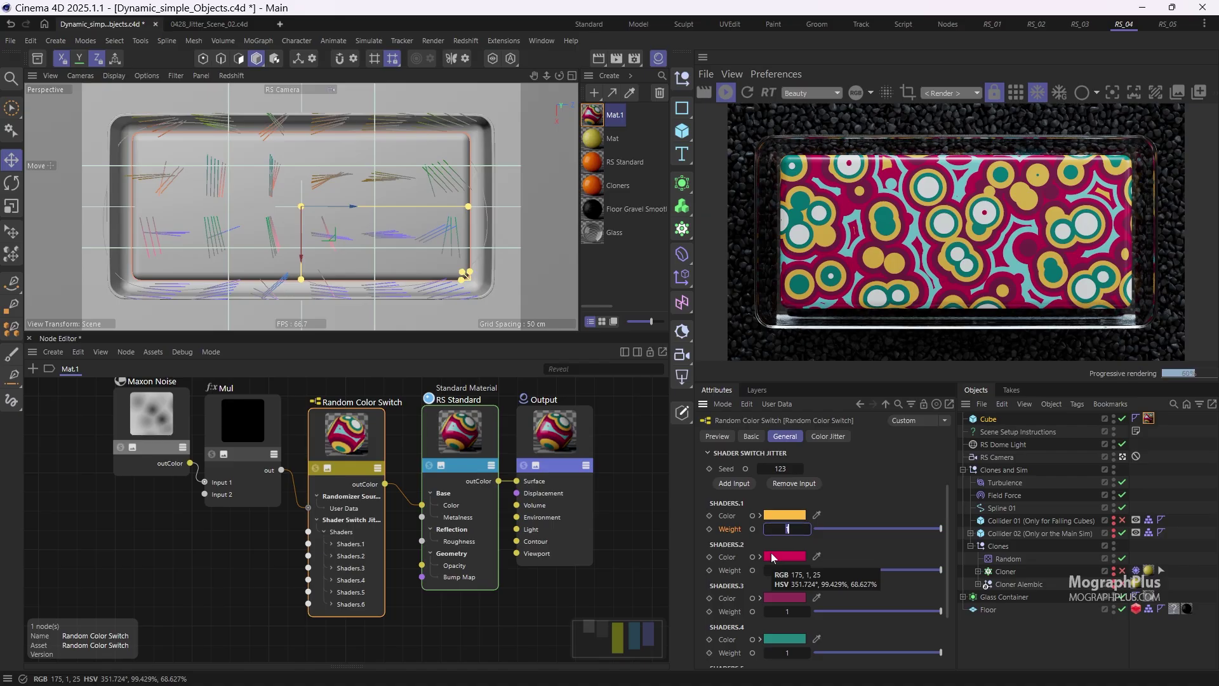
pyautogui.write('3')
pyautogui.press('Return')
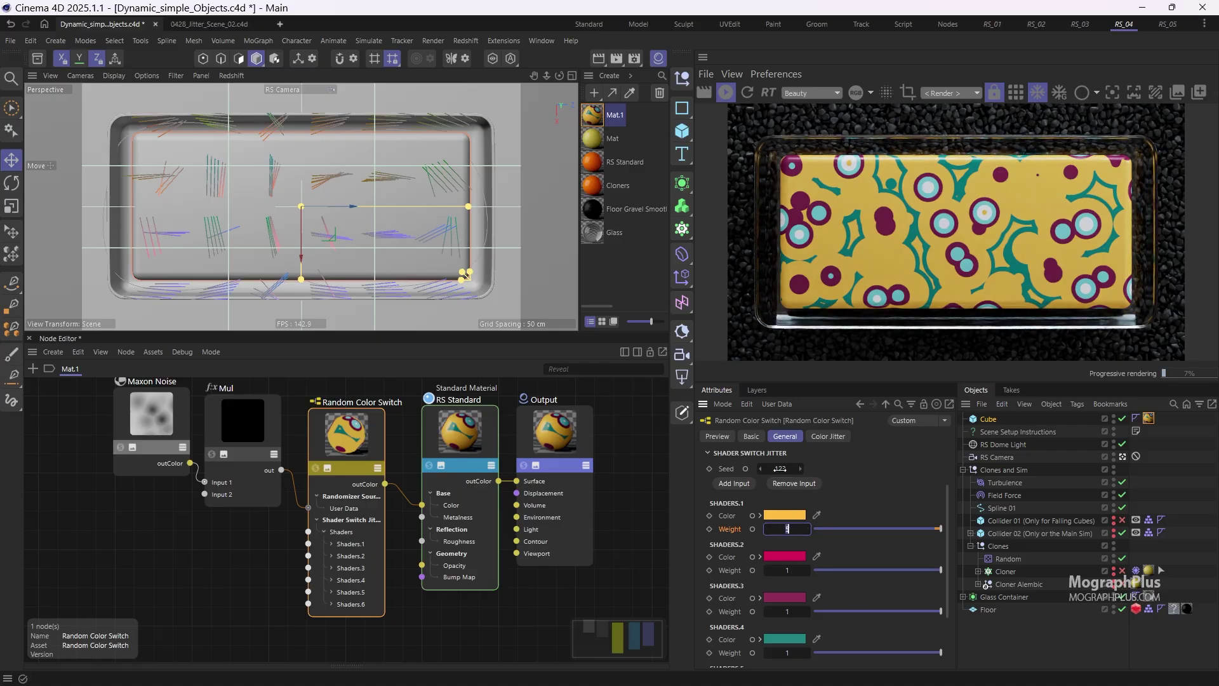
# Step: Restore SHADERS.1 weight to 1, stop the IPR render, and switch to 0428_Jitter_Scene_02.c4d
pyautogui.press('Return')
pyautogui.click(724, 93)
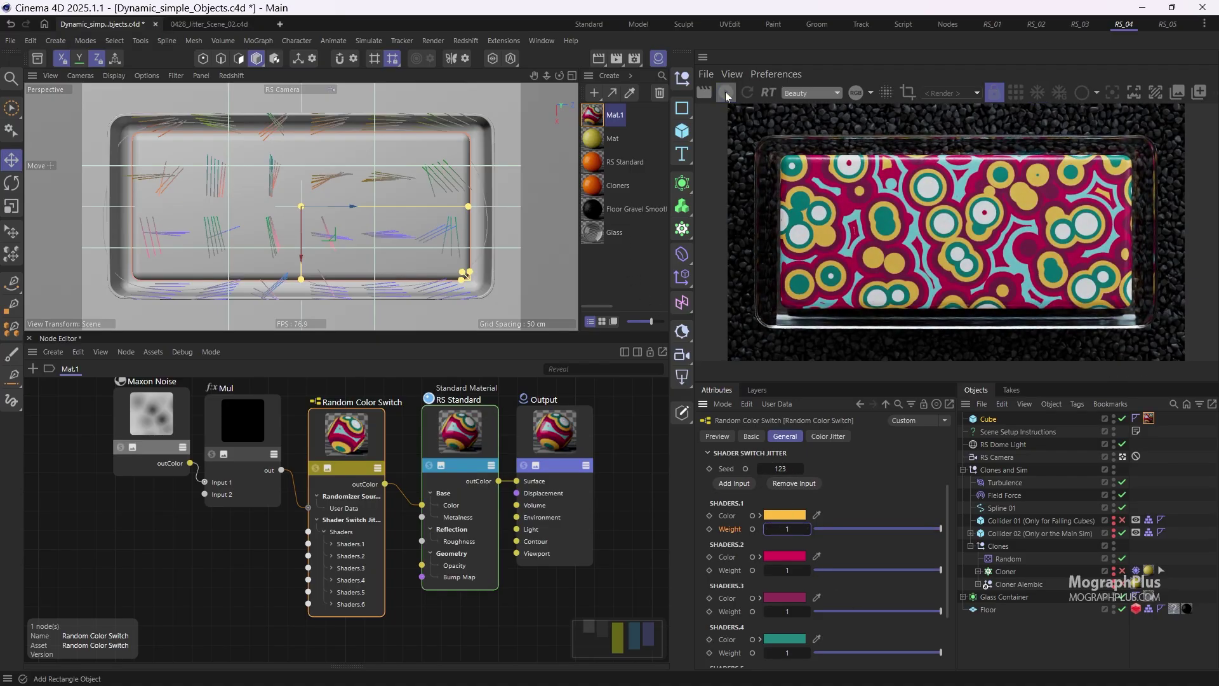
pyautogui.click(216, 24)
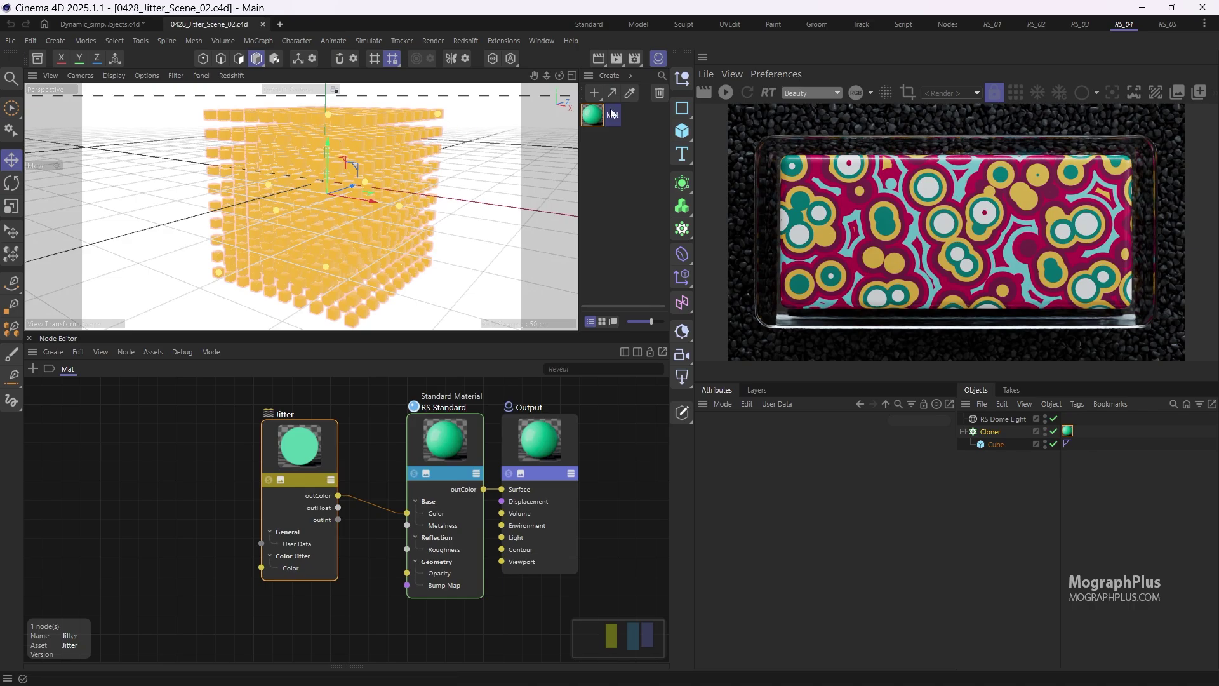
# Step: Start the IPR render, create a default material Mat.1, and apply it to the Cloner
pyautogui.click(725, 100)
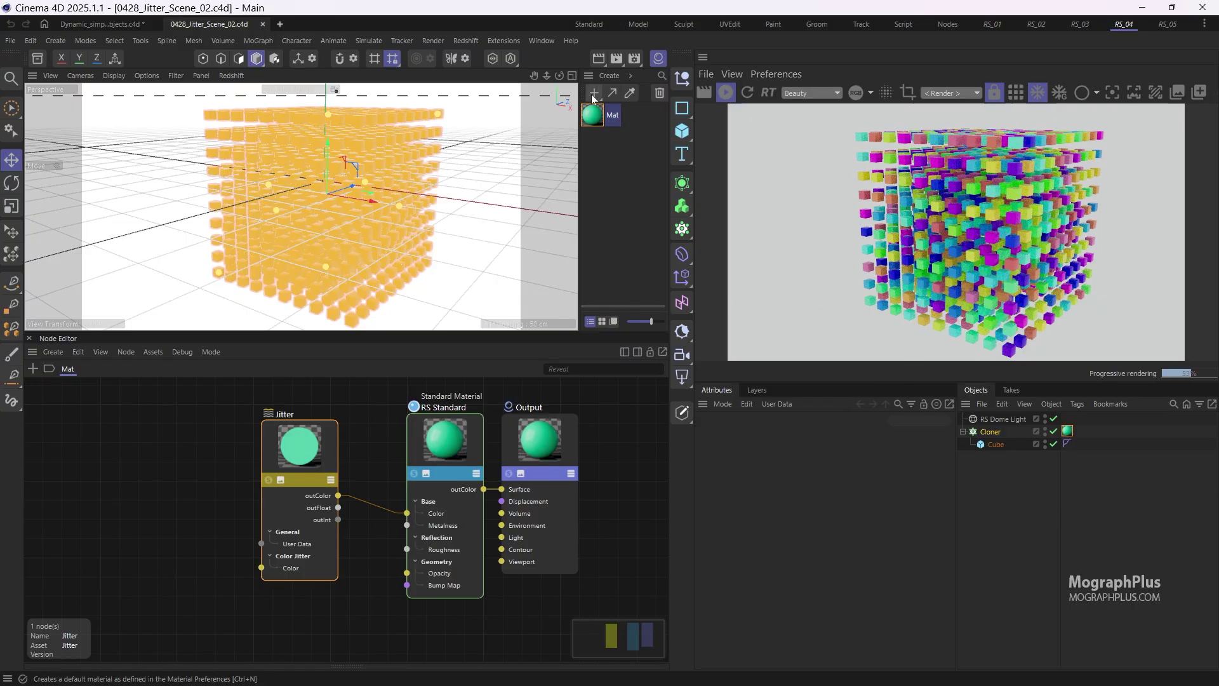
pyautogui.doubleClick(594, 164)
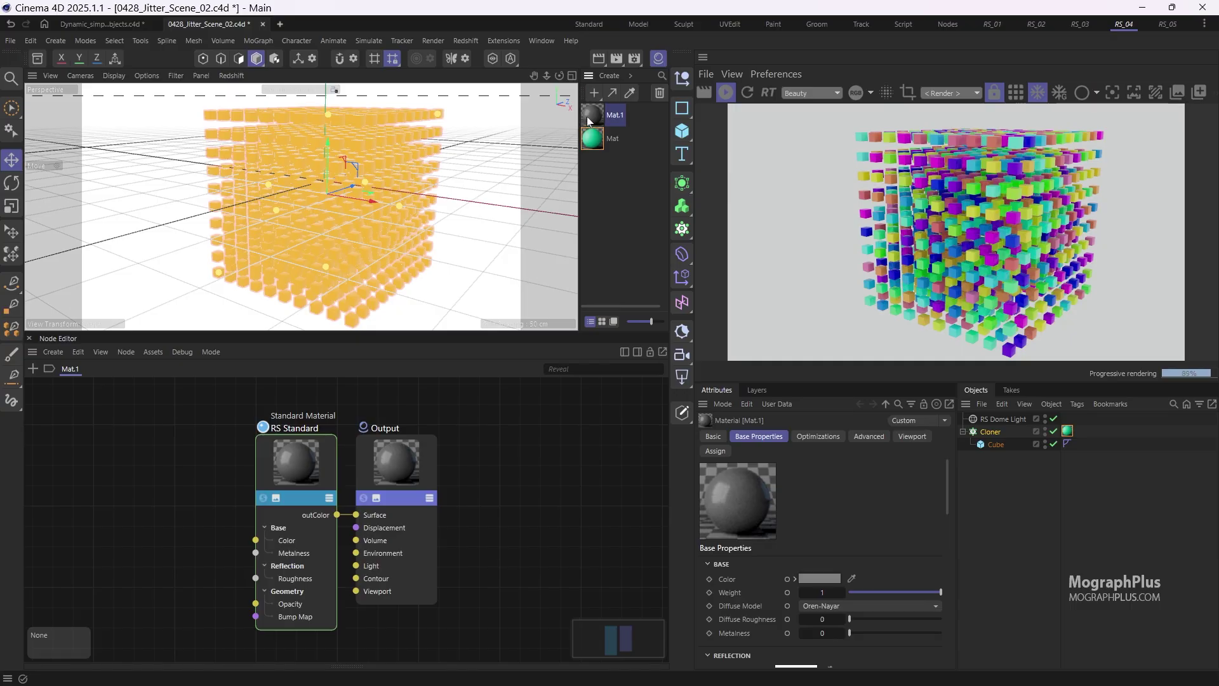
pyautogui.moveTo(589, 121); pyautogui.dragTo(1068, 443)
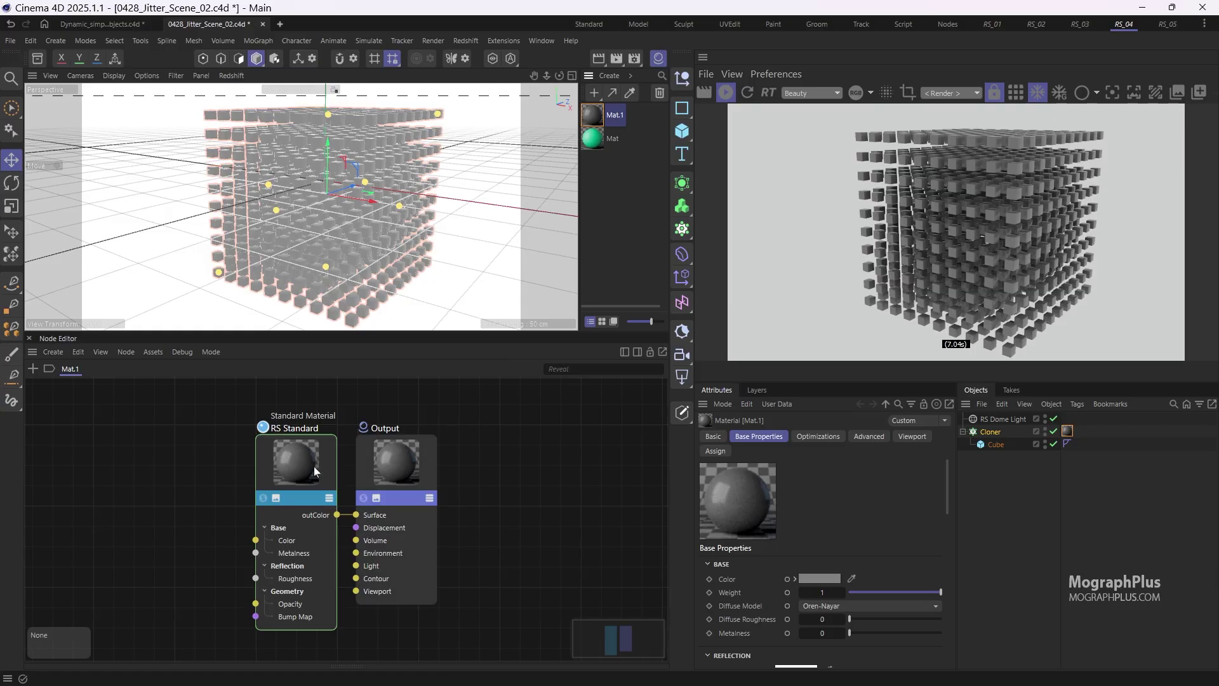
# Step: Add a Random Color Switch node via 'random' search and wire it into the base color
pyautogui.doubleClick(168, 459)
pyautogui.write('re')
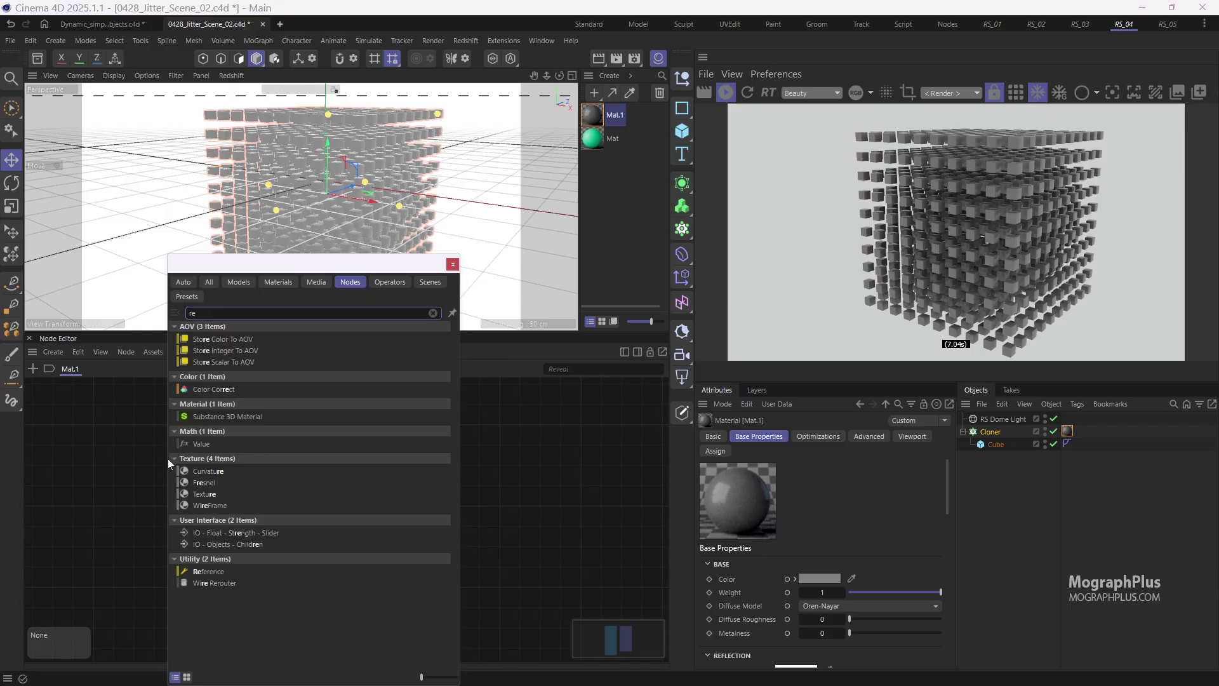
pyautogui.press('BackSpace')
pyautogui.press('BackSpace')
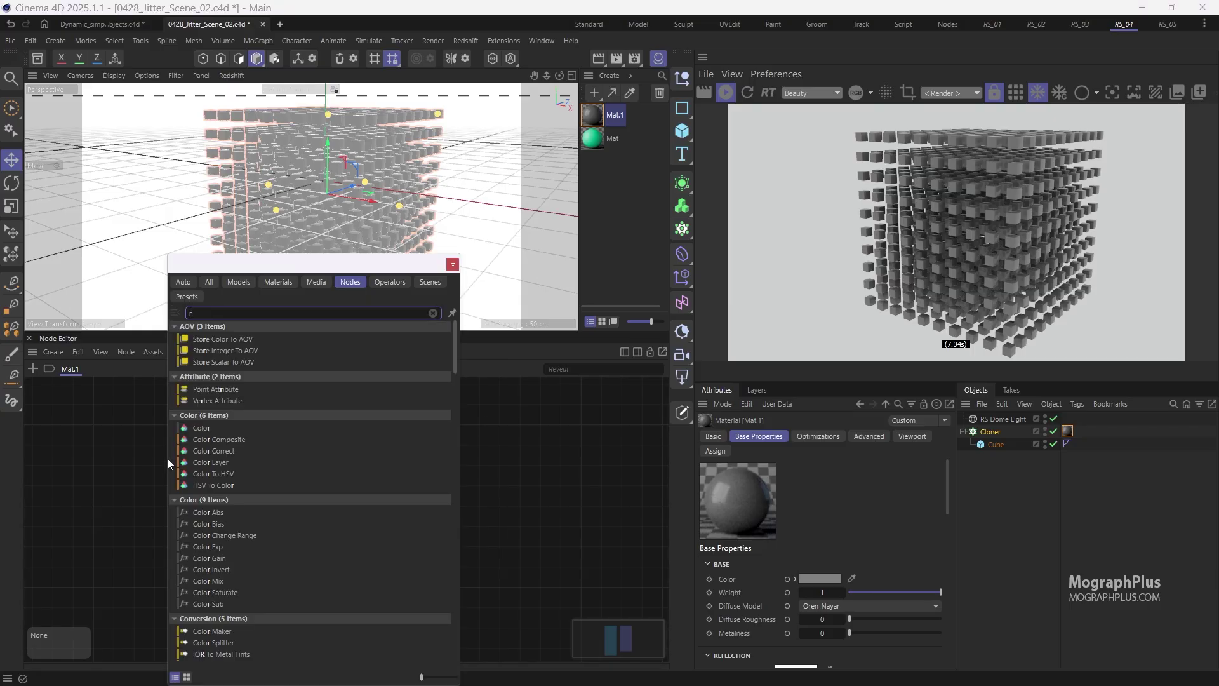
pyautogui.write('andom')
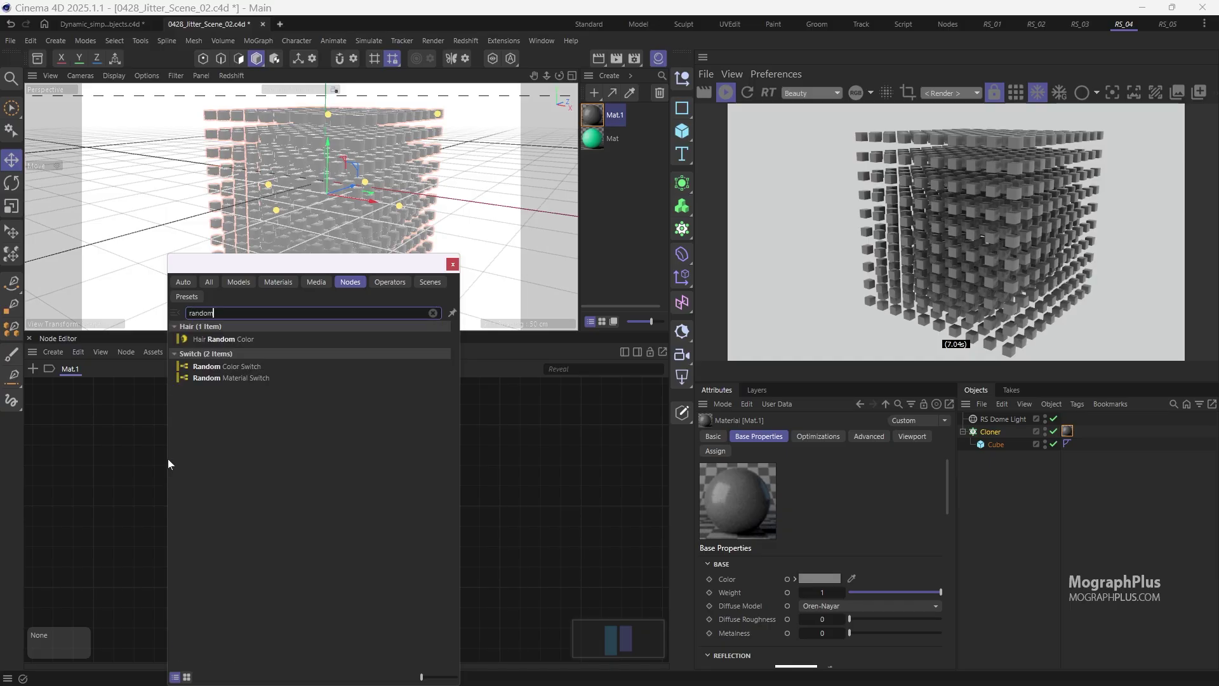
pyautogui.doubleClick(261, 367)
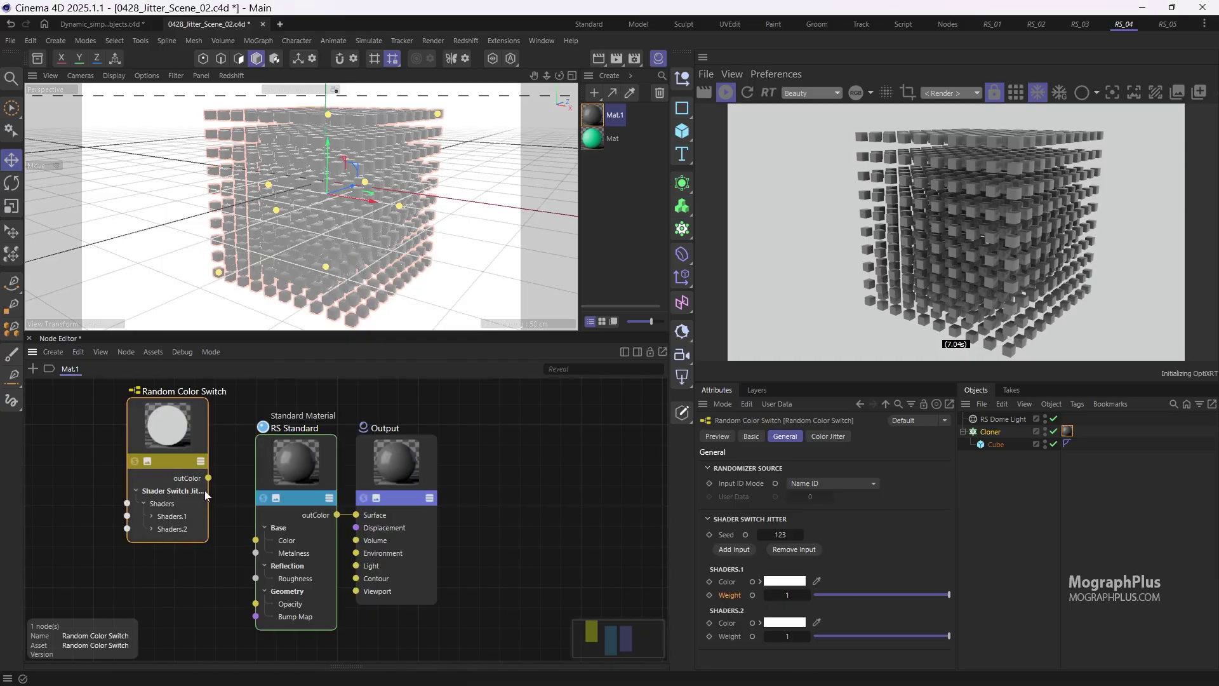
pyautogui.moveTo(208, 478); pyautogui.dragTo(255, 539)
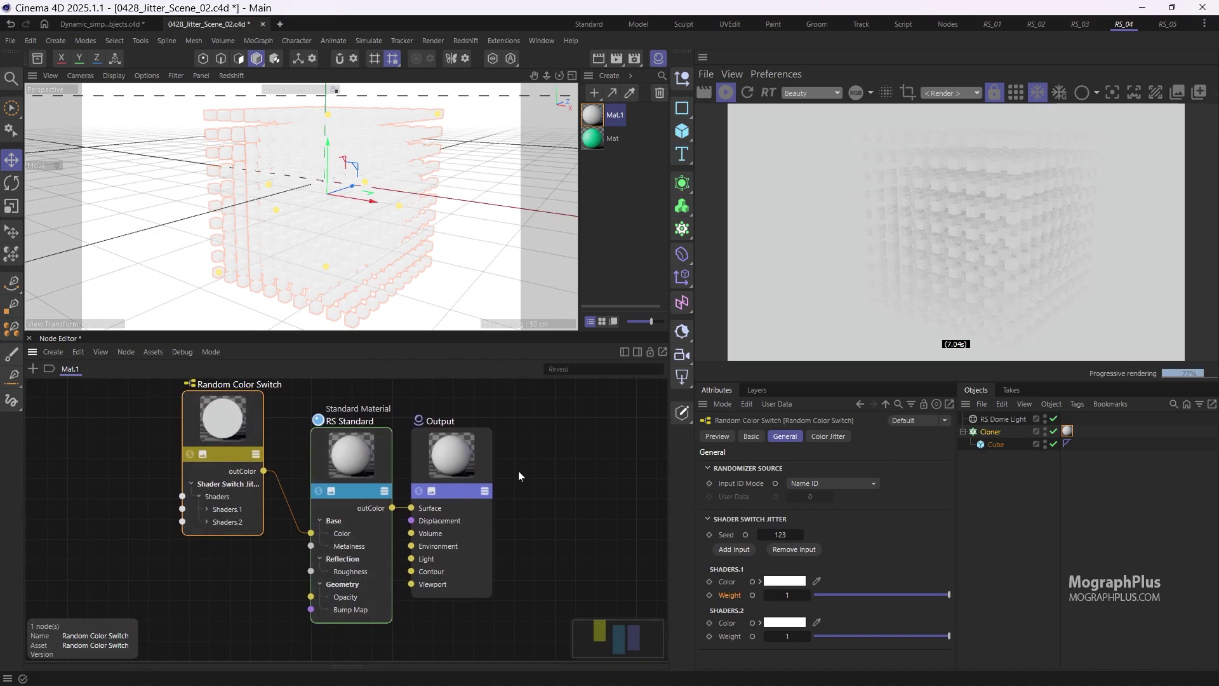
pyautogui.moveTo(266, 442); pyautogui.dragTo(268, 482)
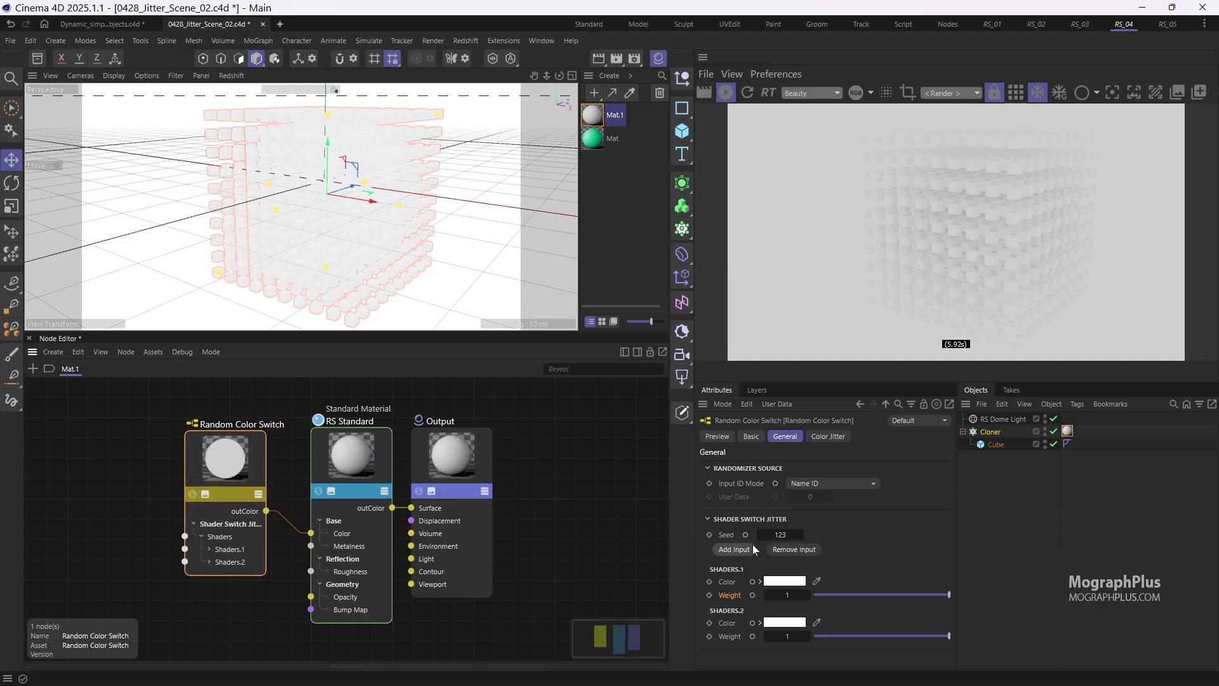
# Step: Add a third color input, adjust the first shader color, and make the second color dark green
pyautogui.click(735, 550)
pyautogui.scroll(-1, 749, 555)
pyautogui.click(785, 557)
pyautogui.moveTo(610, 469); pyautogui.dragTo(635, 483)
pyautogui.click(809, 405)
pyautogui.click(785, 598)
pyautogui.moveTo(806, 522); pyautogui.dragTo(738, 523)
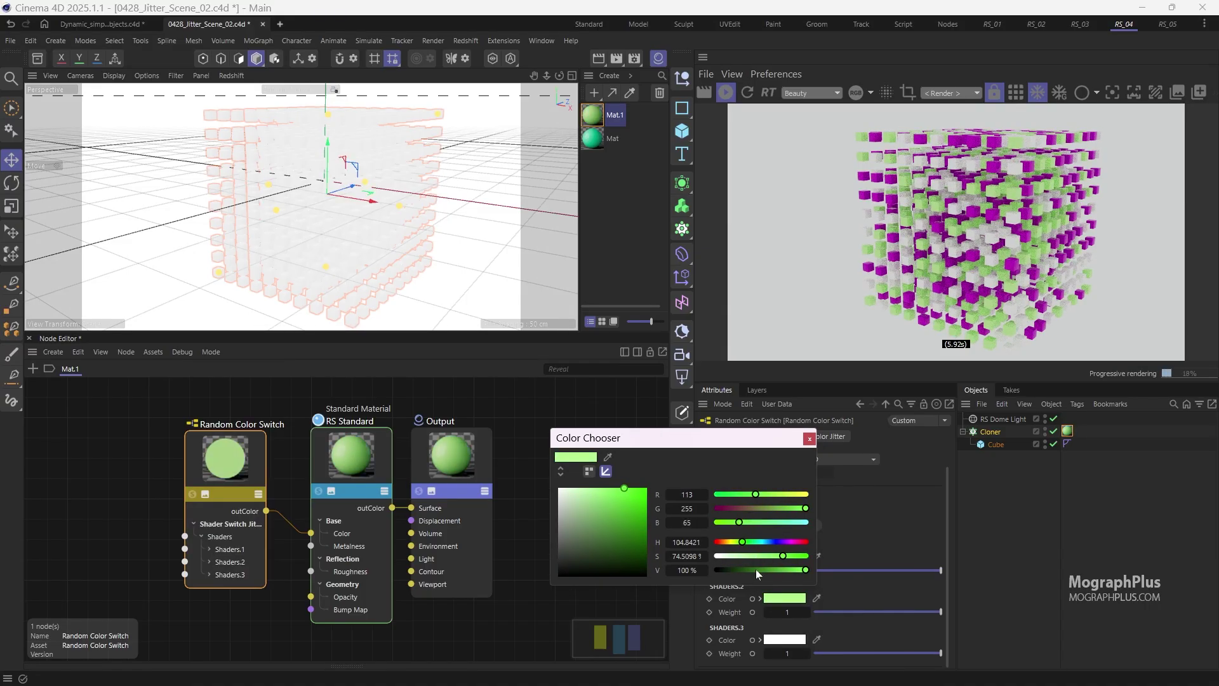
pyautogui.moveTo(755, 569); pyautogui.dragTo(776, 570)
pyautogui.click(809, 438)
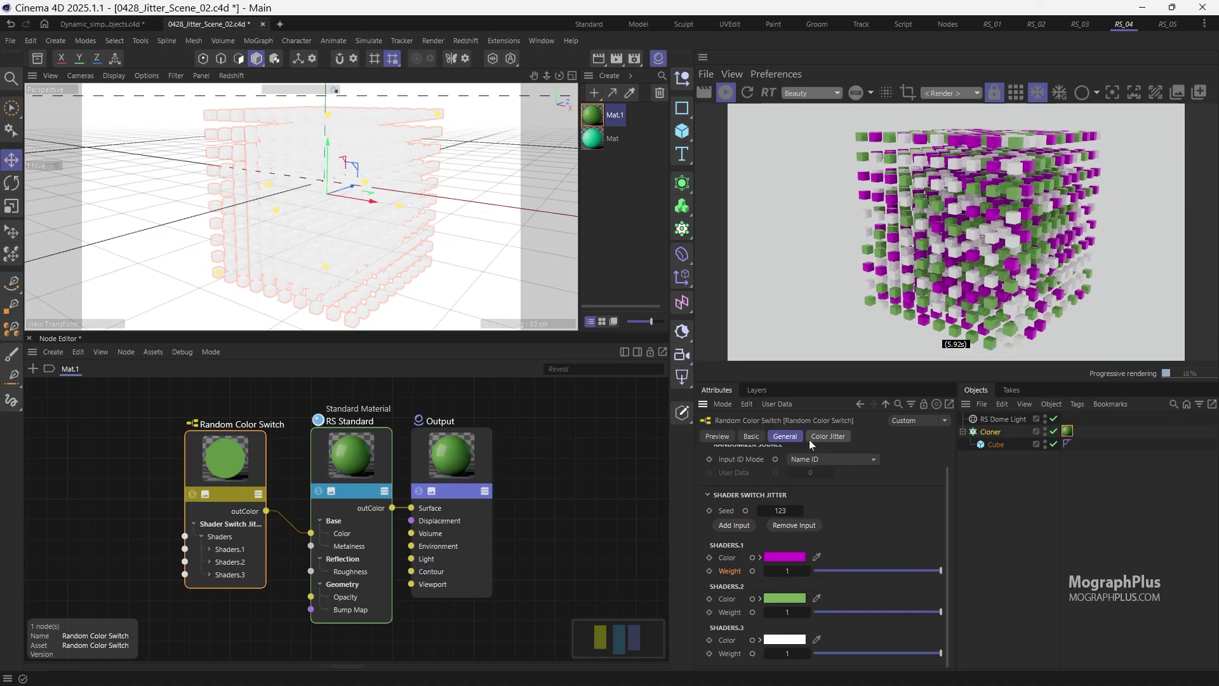
# Step: Make the third shader color orange by lowering blue and then green
pyautogui.click(792, 637)
pyautogui.click(830, 623)
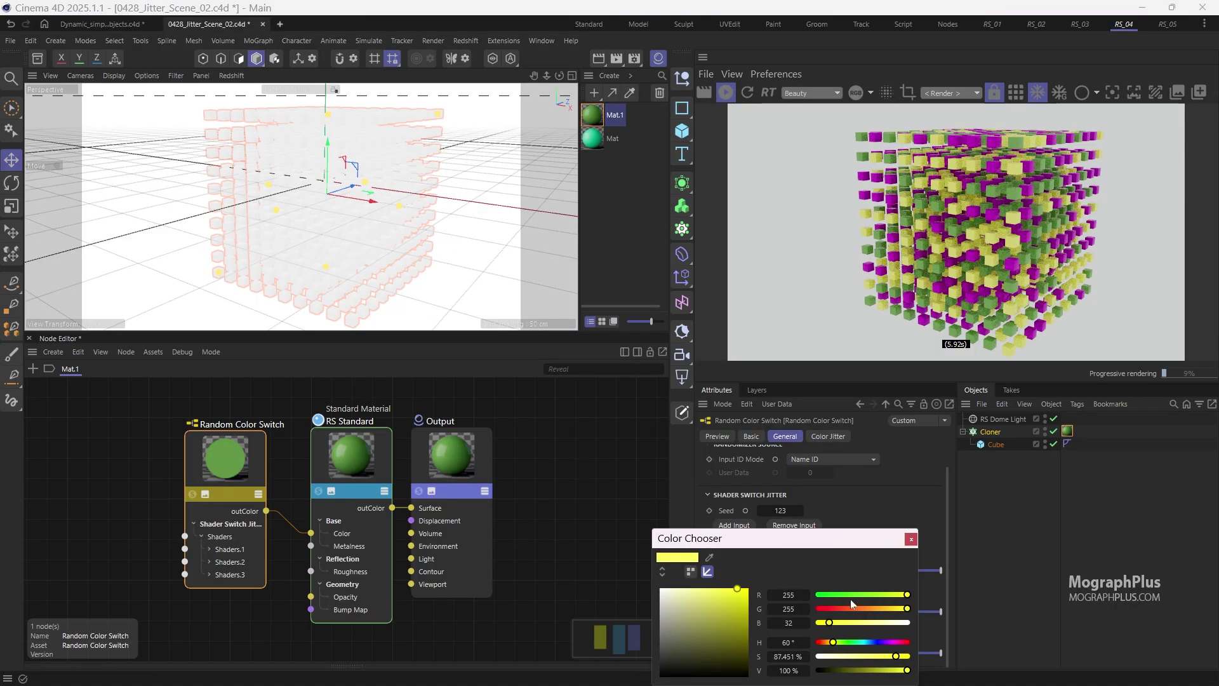
pyautogui.click(852, 608)
pyautogui.click(910, 538)
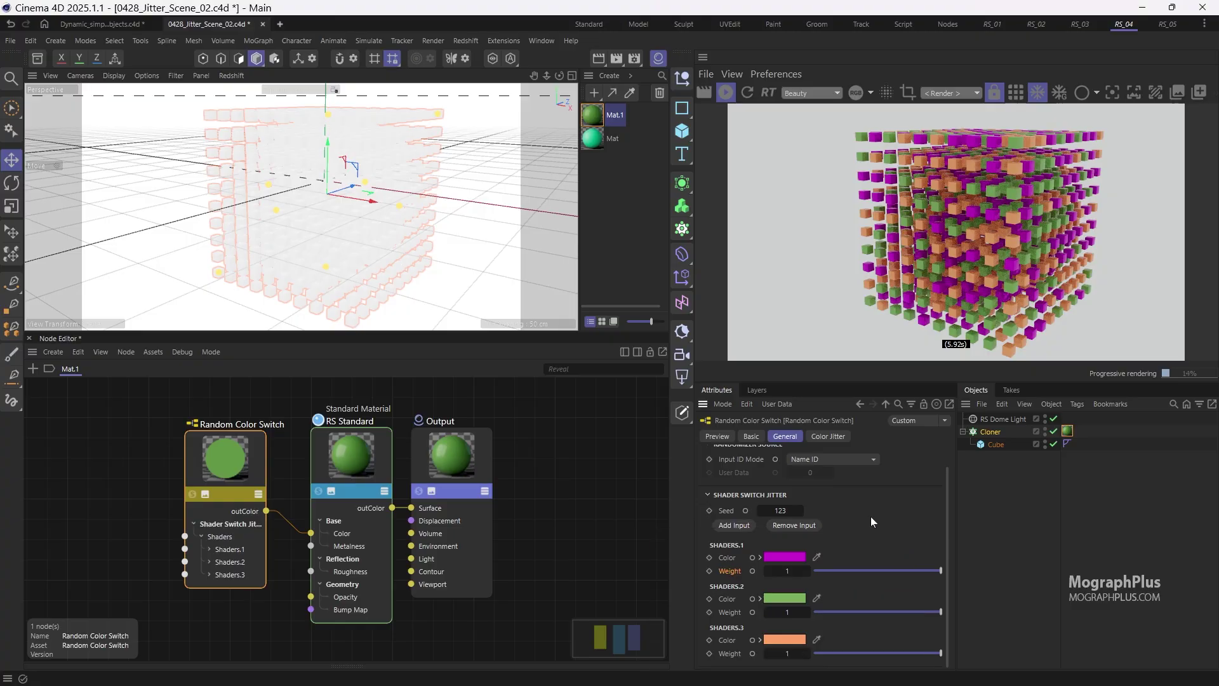
pyautogui.click(993, 435)
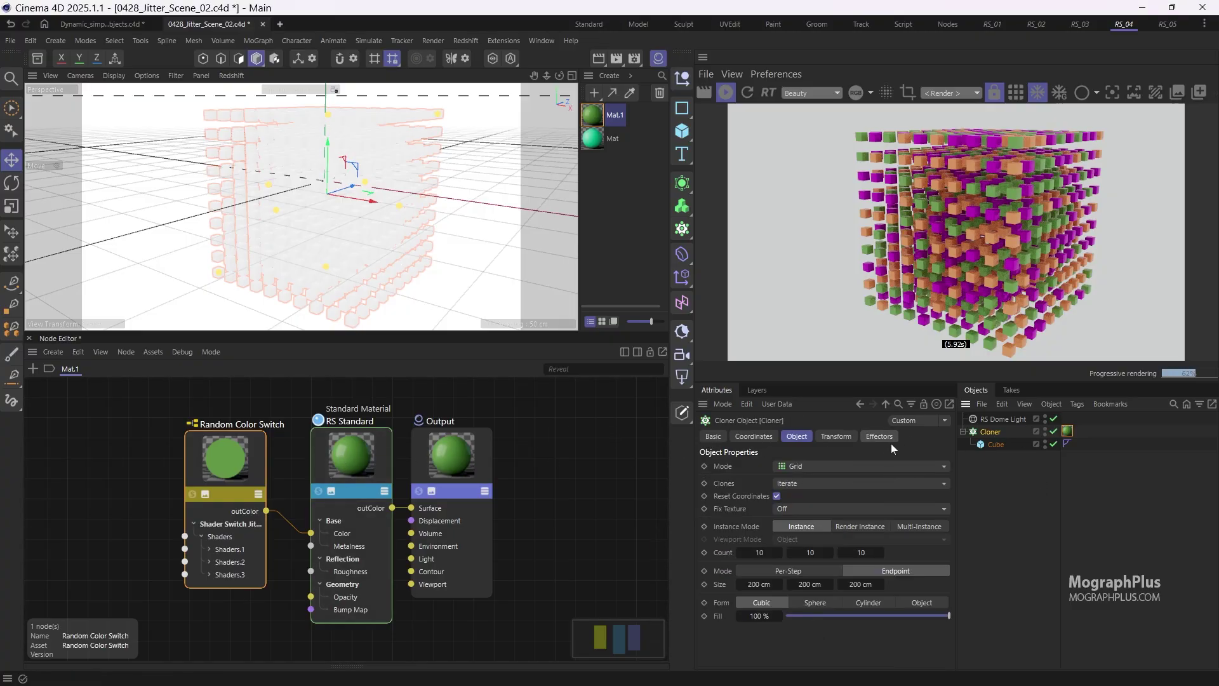
pyautogui.click(853, 527)
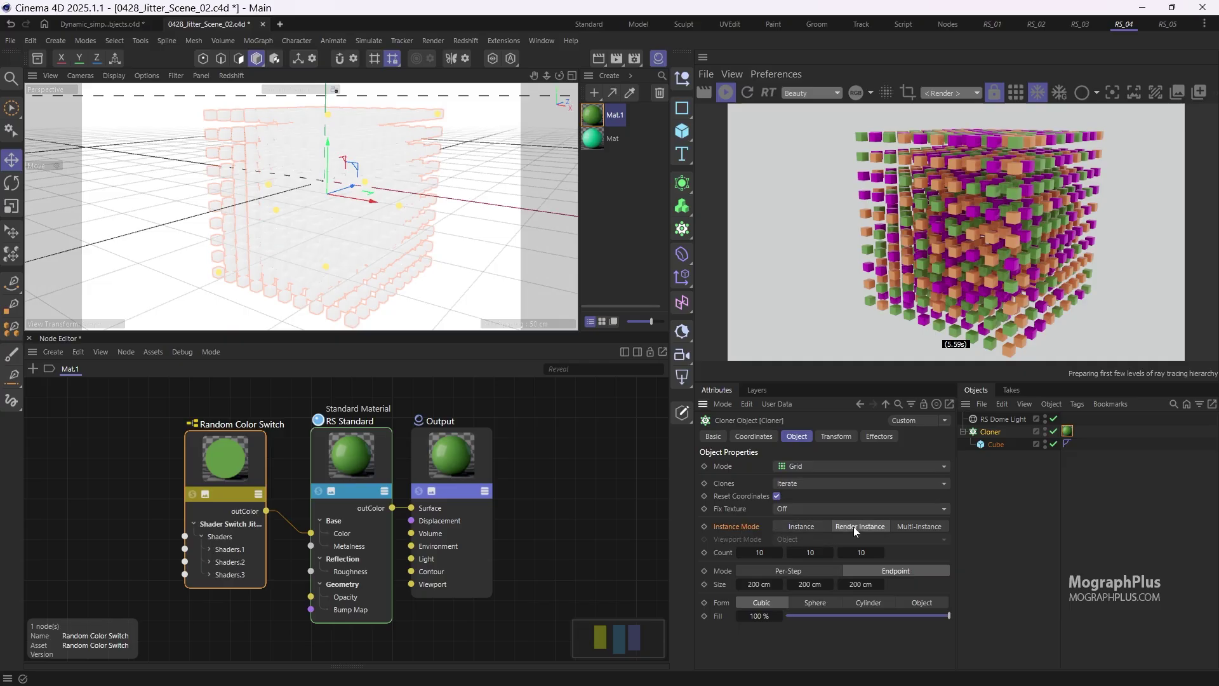
pyautogui.click(909, 526)
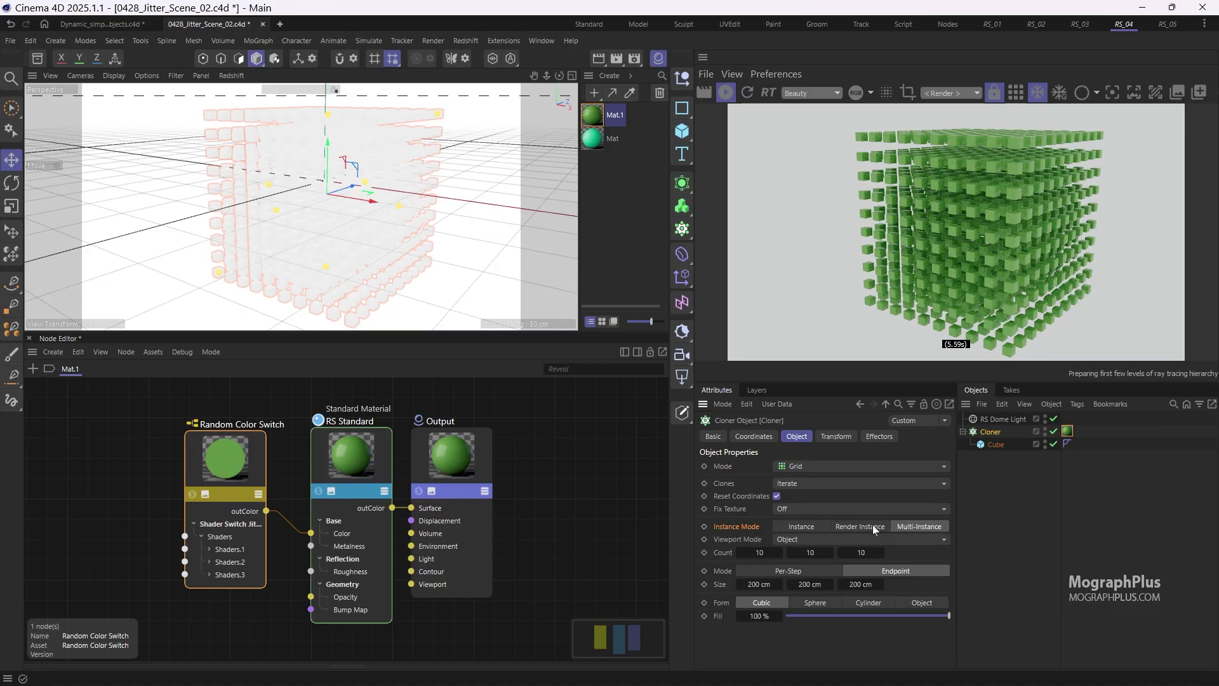
pyautogui.click(792, 525)
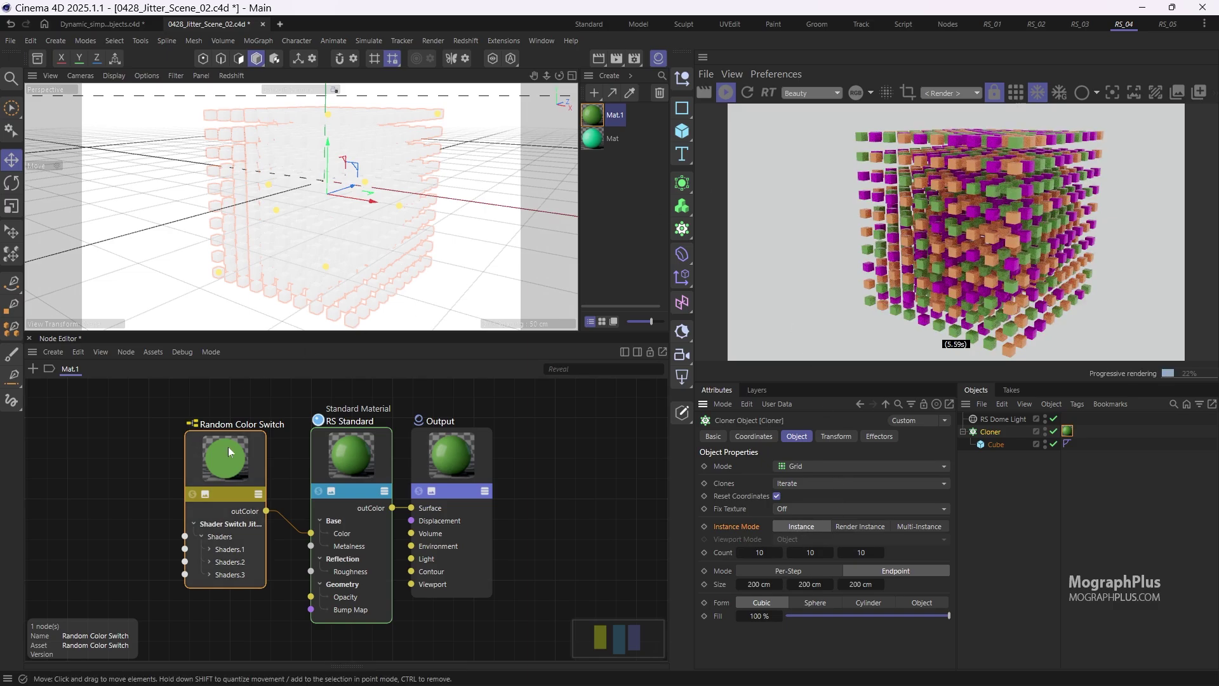
pyautogui.click(226, 469)
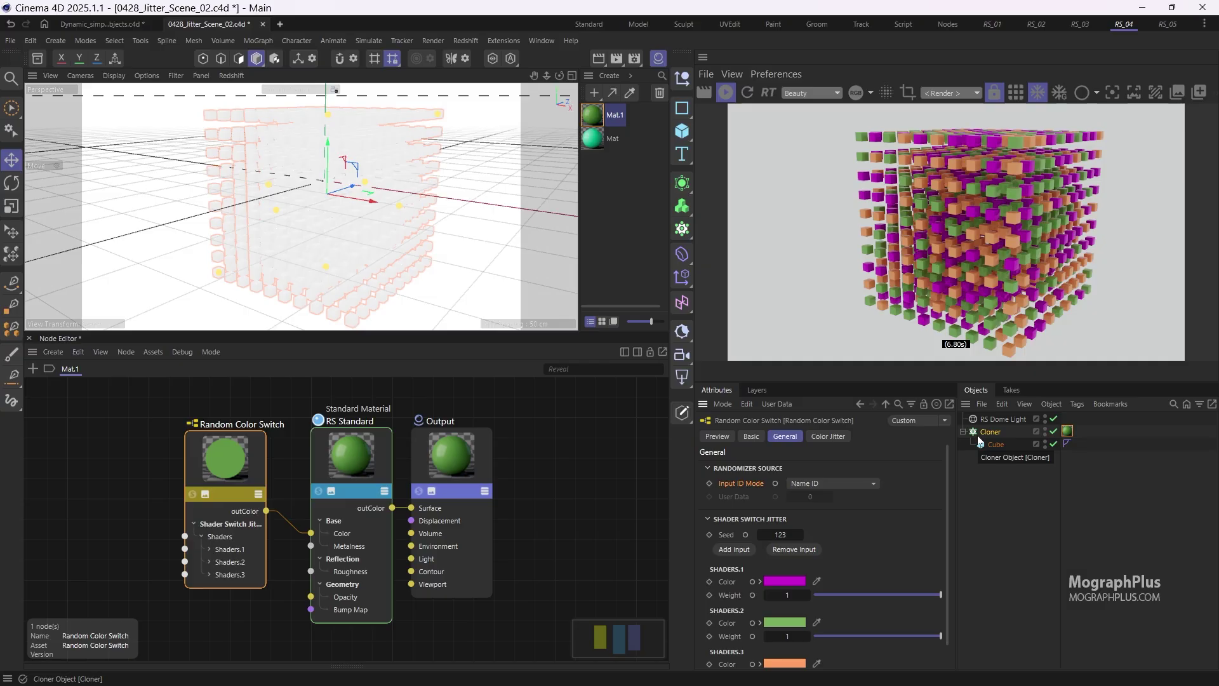
# Step: Add an Integer User Data node via the 'inte' search and set it to the MoGraph Object ID preset (RSMGID)
pyautogui.moveTo(353, 486); pyautogui.dragTo(437, 492, button='middle')
pyautogui.click(203, 494)
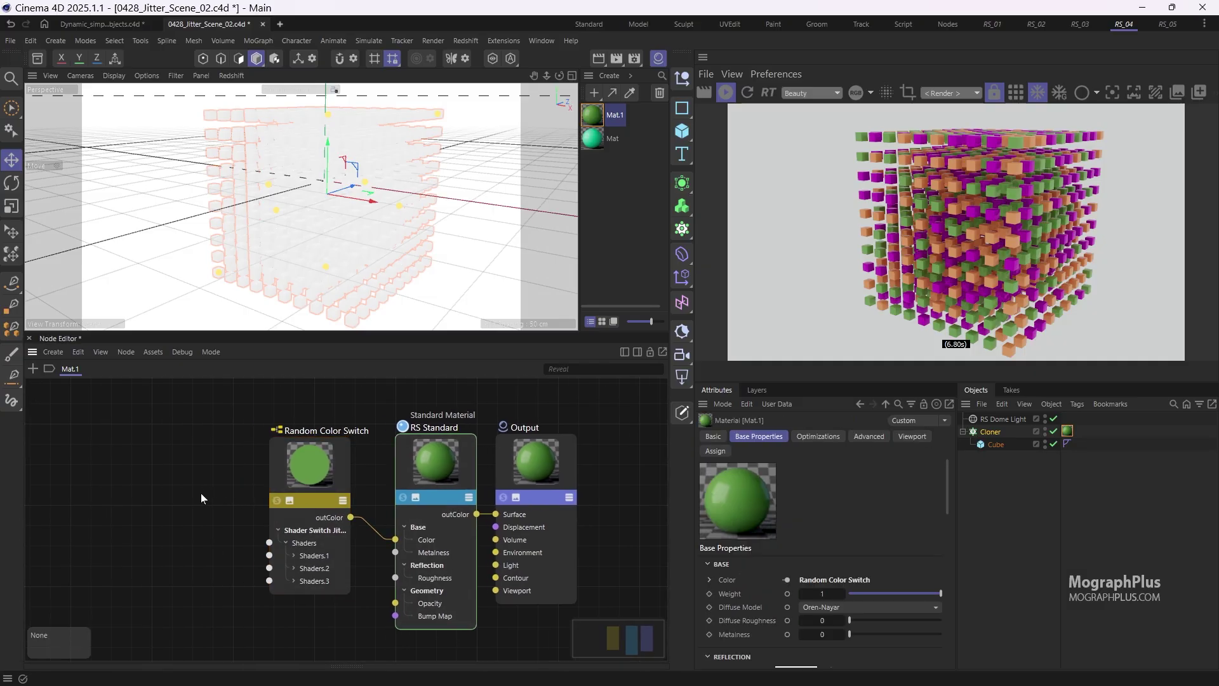
pyautogui.doubleClick(201, 492)
pyautogui.write('inte')
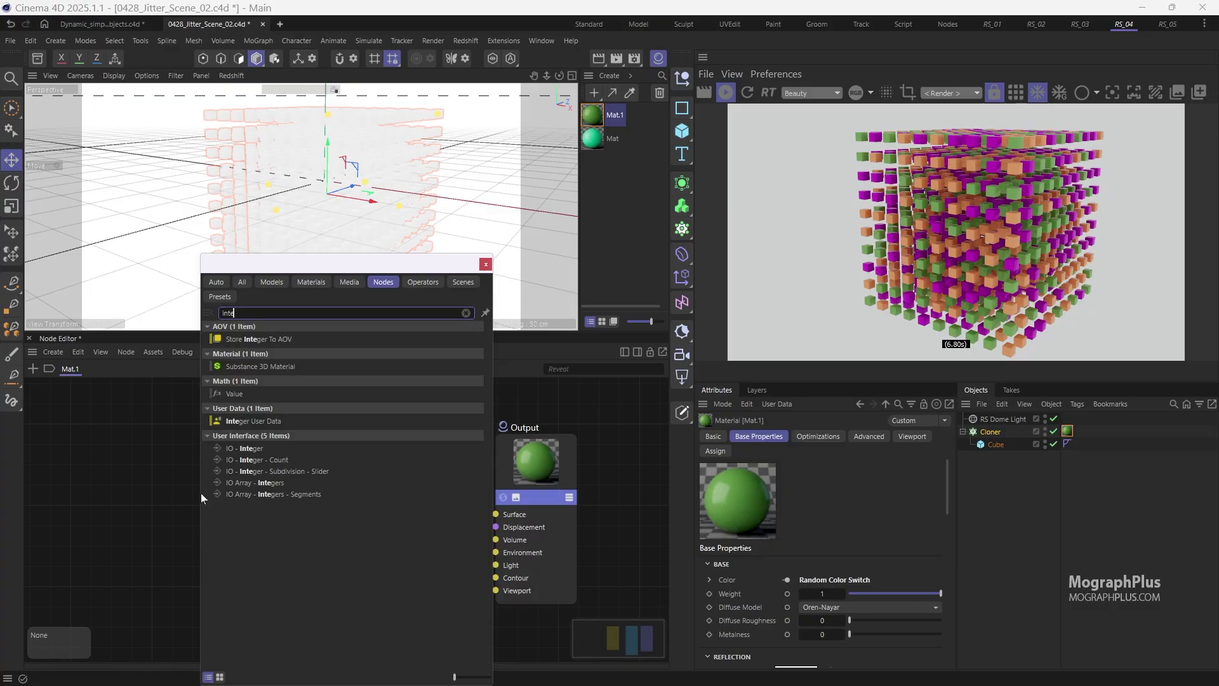
pyautogui.click(251, 423)
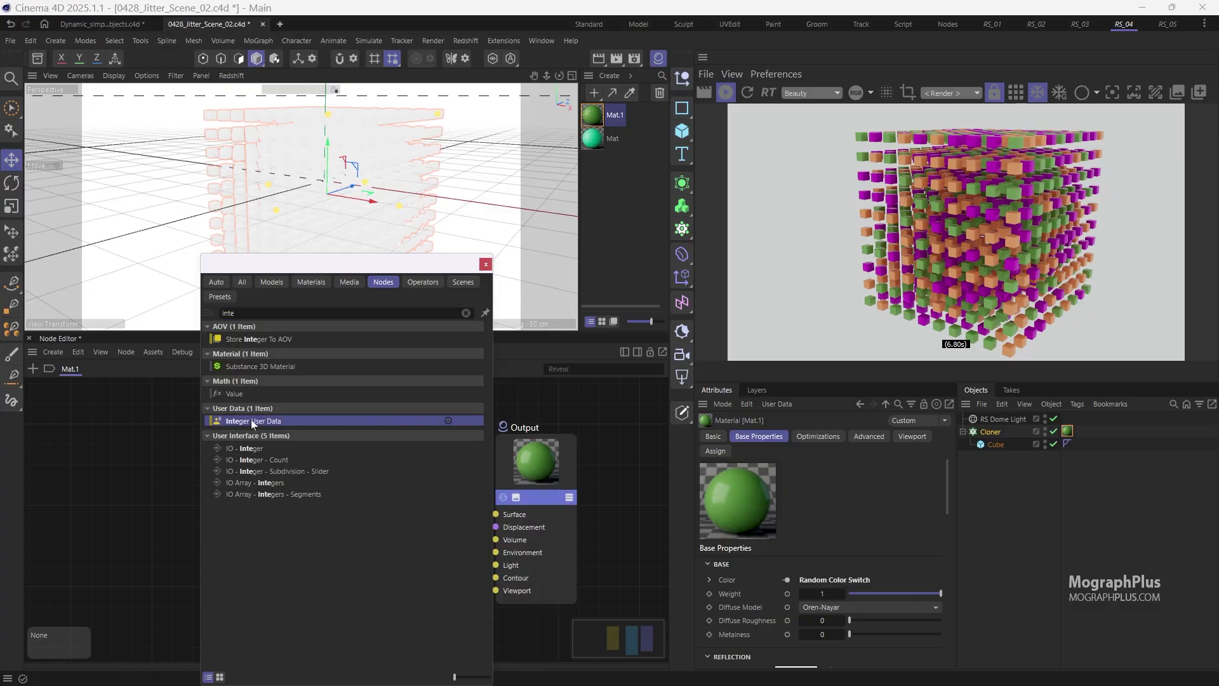
pyautogui.doubleClick(250, 420)
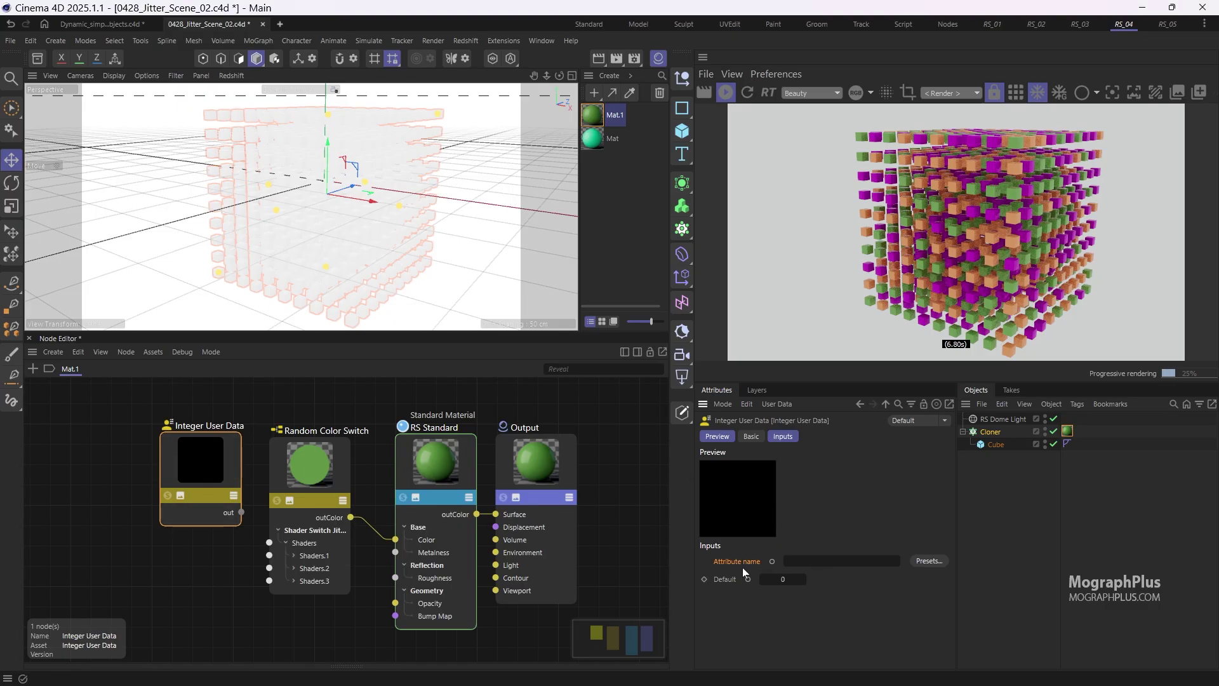
pyautogui.click(929, 563)
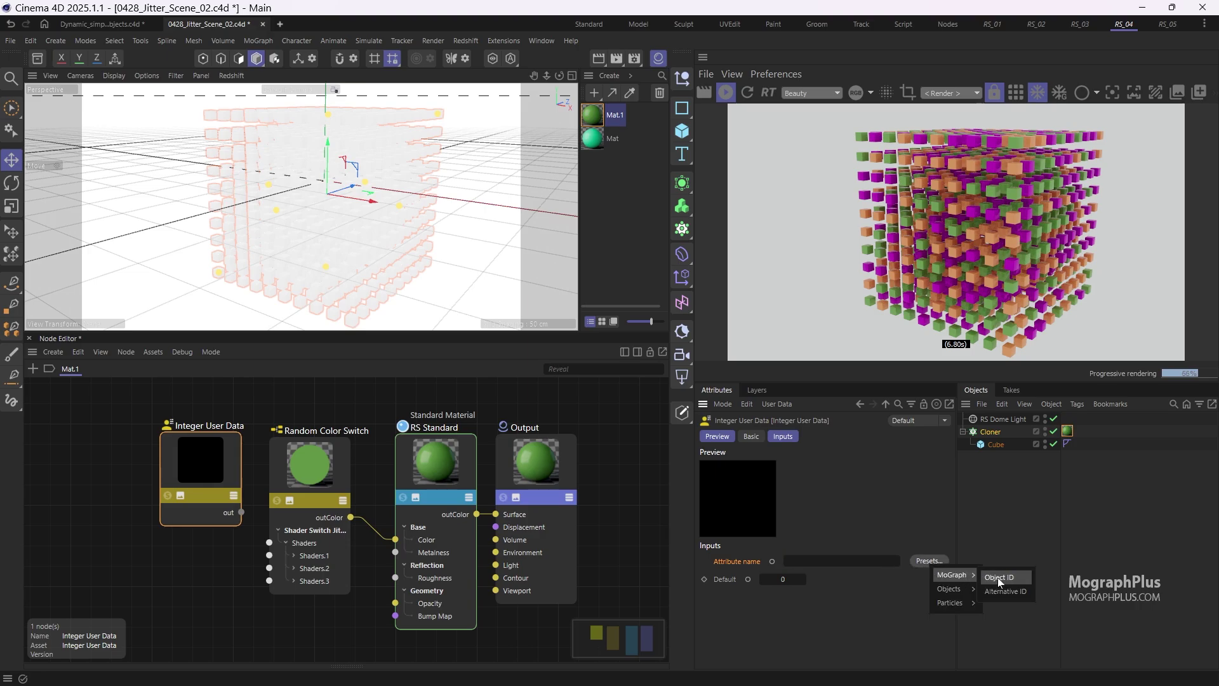
pyautogui.click(997, 578)
# Step: Set the Random Color Switch's Input ID Mode to UserData ID
pyautogui.moveTo(322, 482); pyautogui.dragTo(333, 465, button='middle')
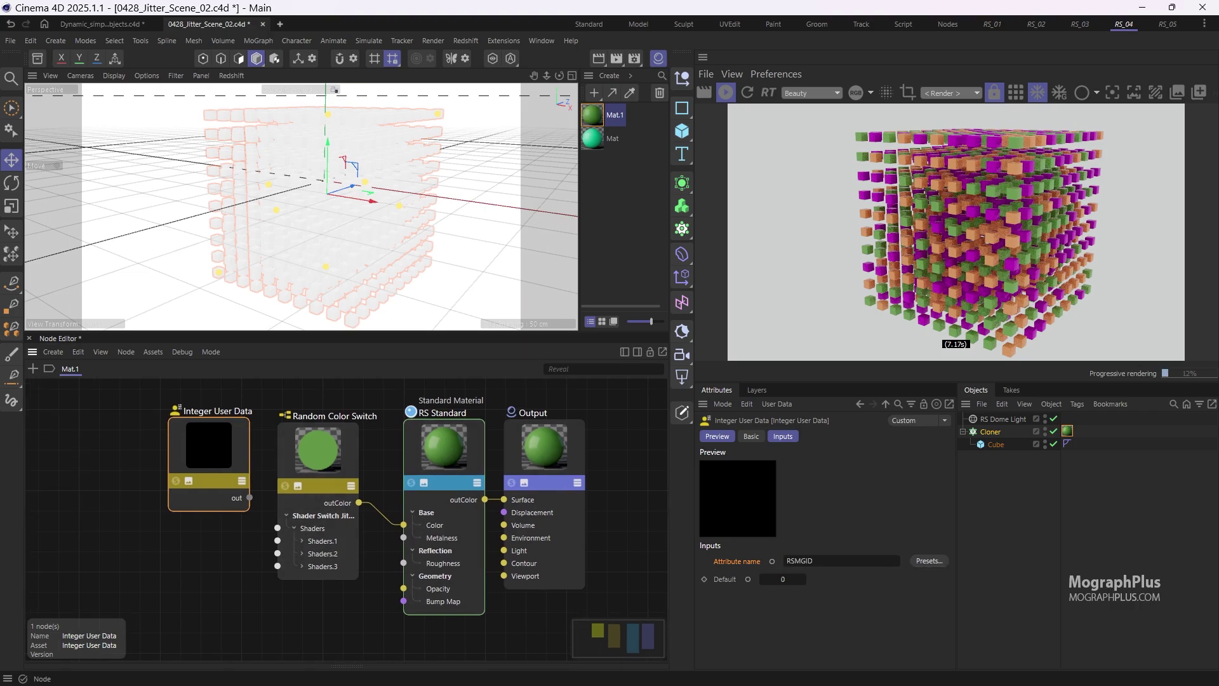
pyautogui.click(322, 442)
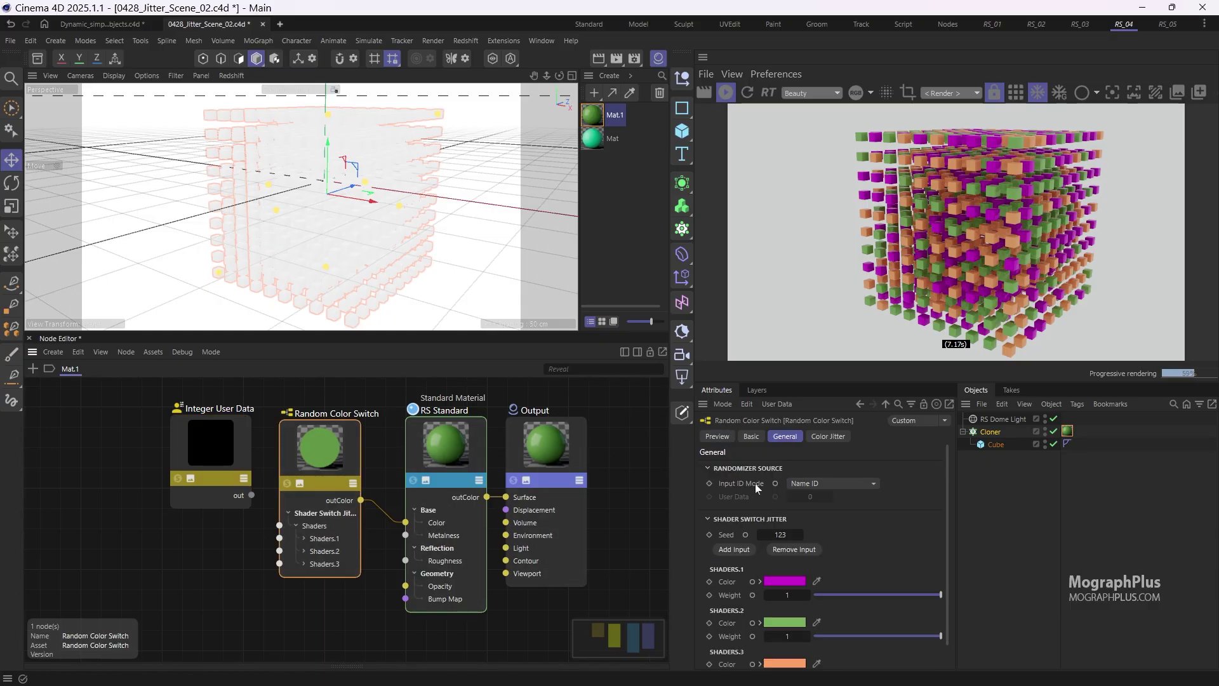
pyautogui.click(836, 486)
pyautogui.click(851, 527)
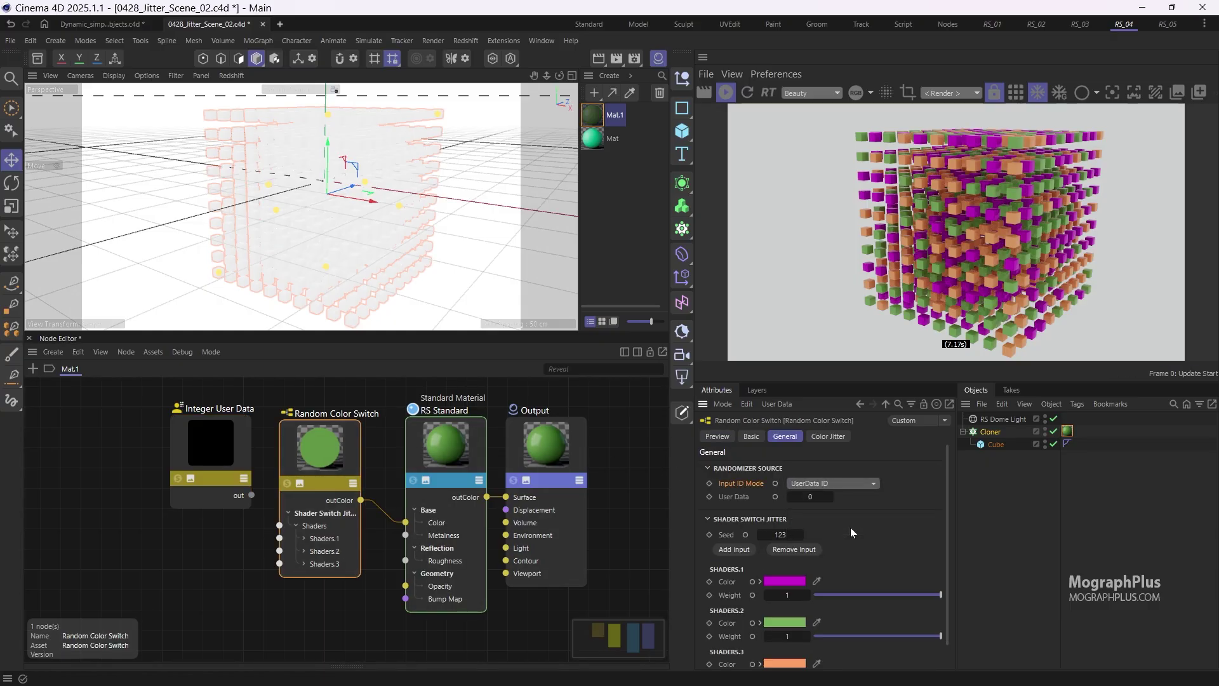
# Step: Expose the User Data port and connect the Integer User Data output to it
pyautogui.moveTo(206, 444); pyautogui.dragTo(185, 445)
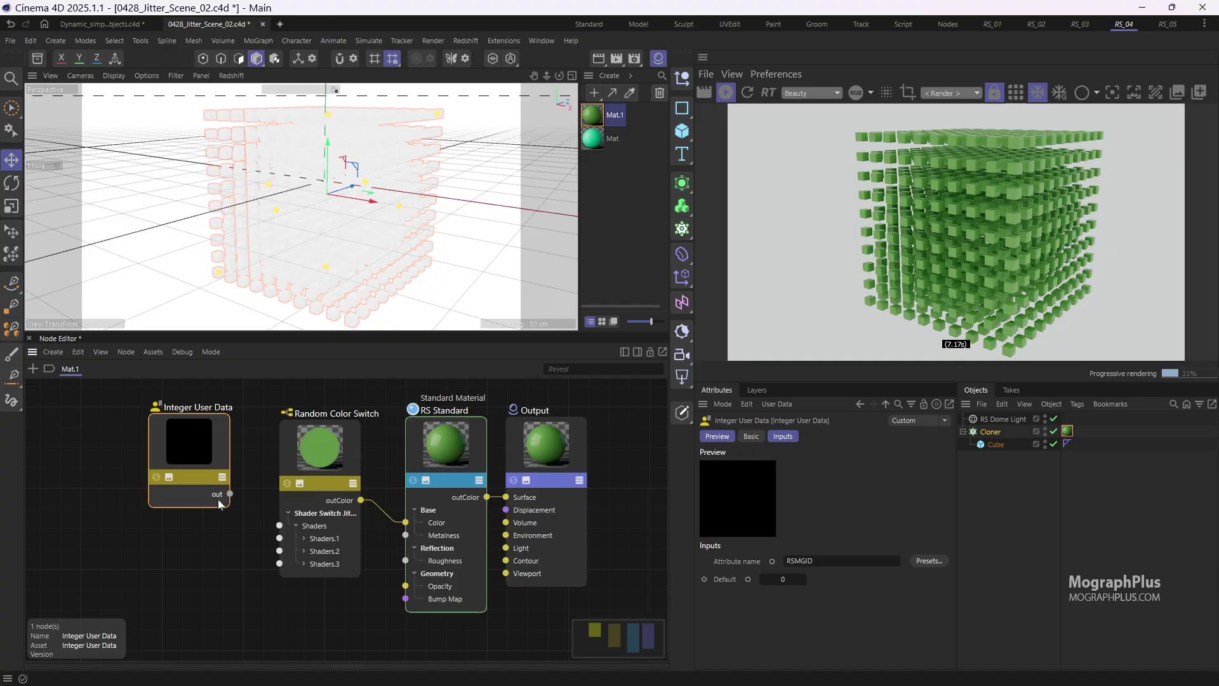
pyautogui.click(330, 454)
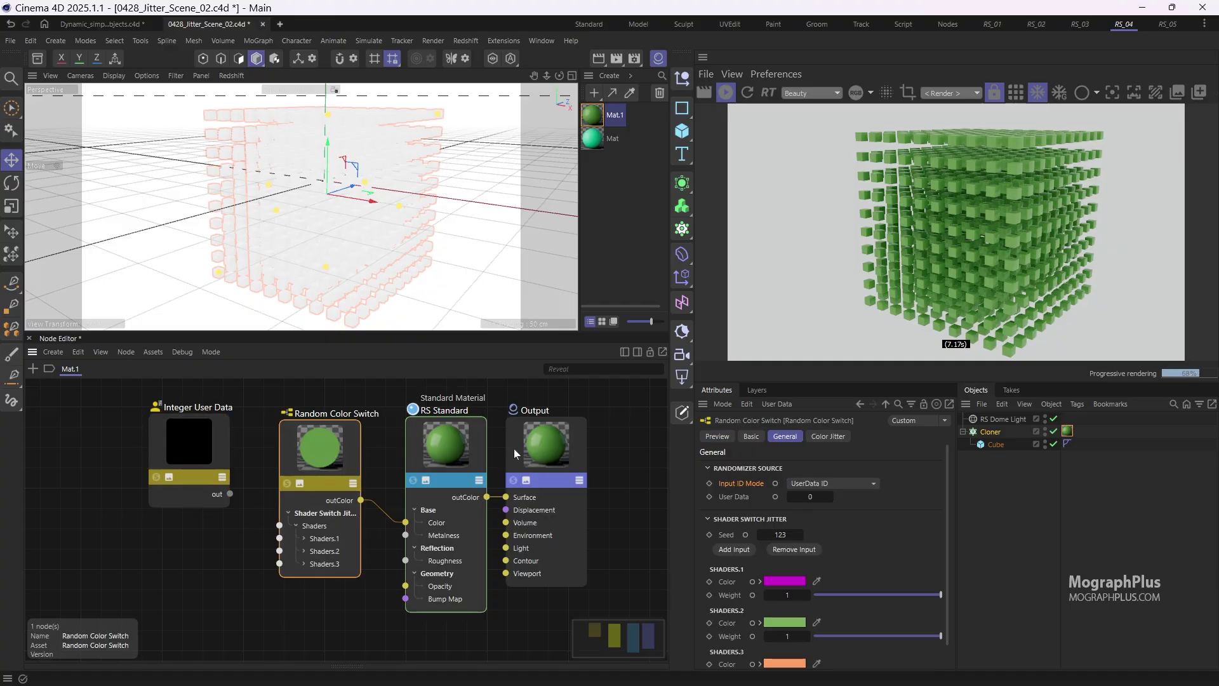
pyautogui.click(729, 497)
pyautogui.click(775, 497)
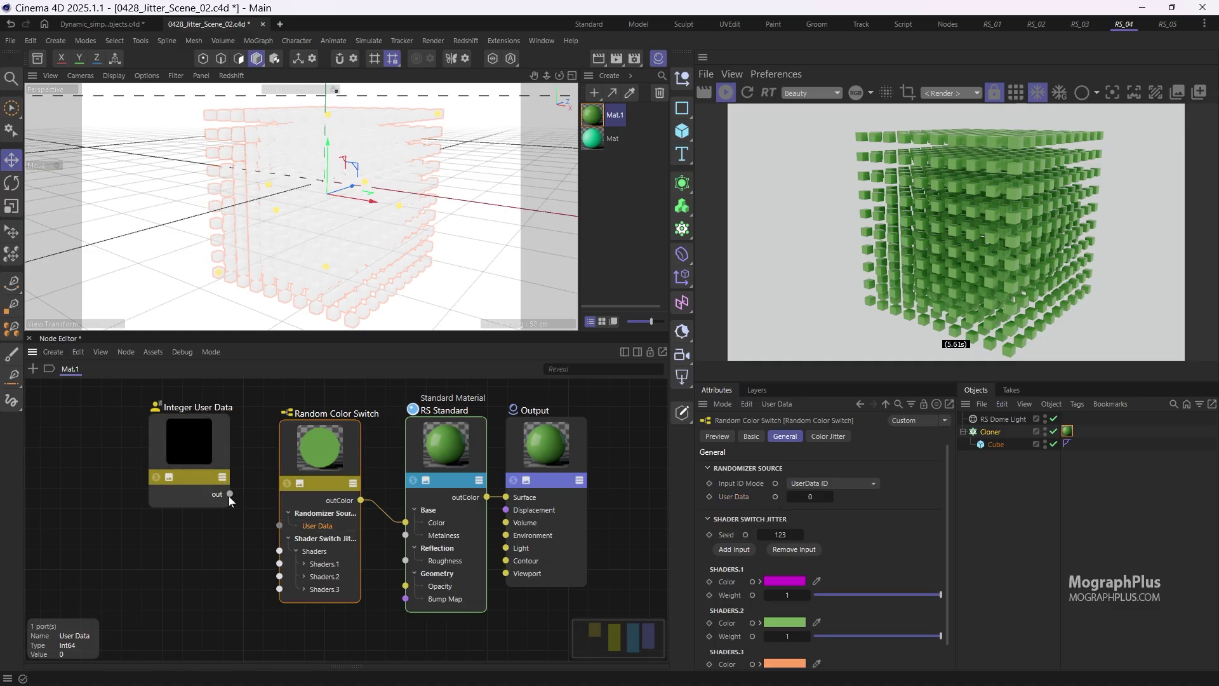
pyautogui.moveTo(229, 494); pyautogui.dragTo(279, 526)
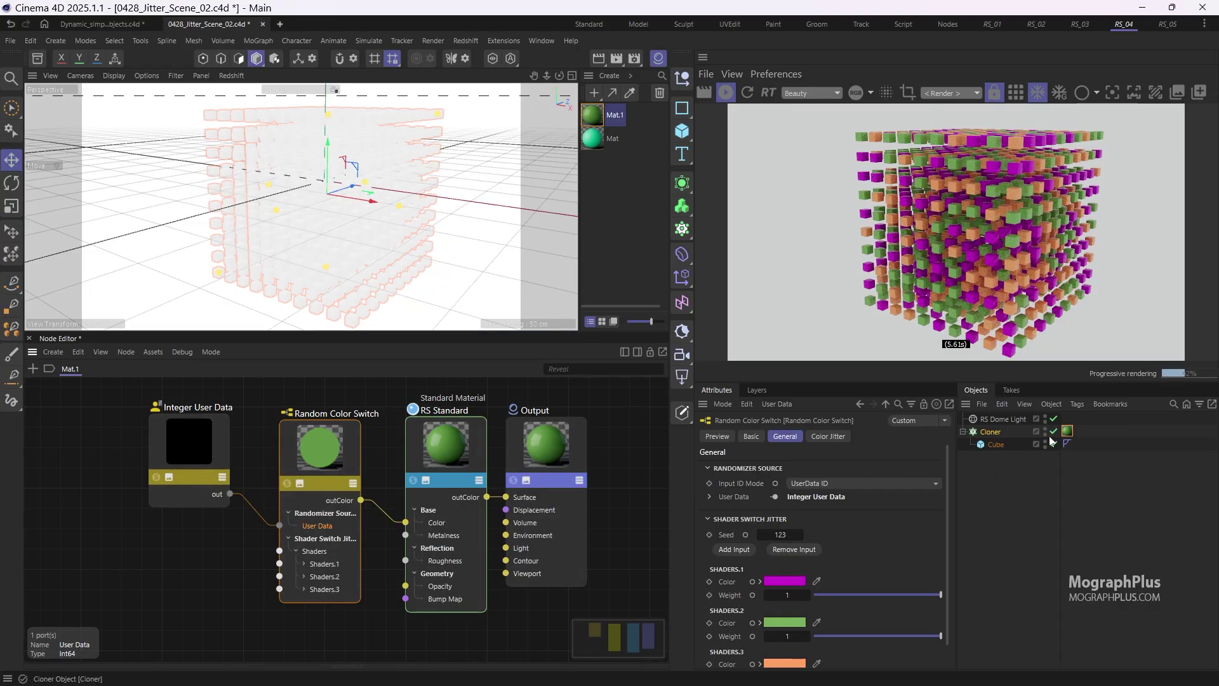
pyautogui.click(1007, 431)
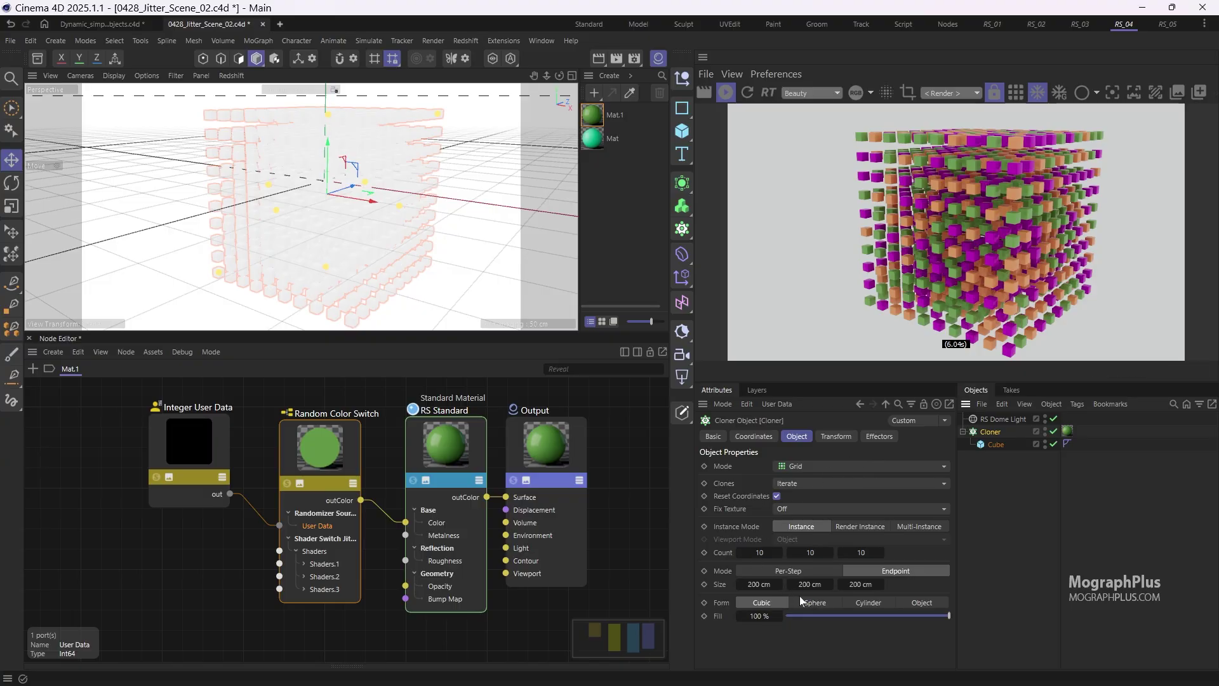
pyautogui.click(855, 527)
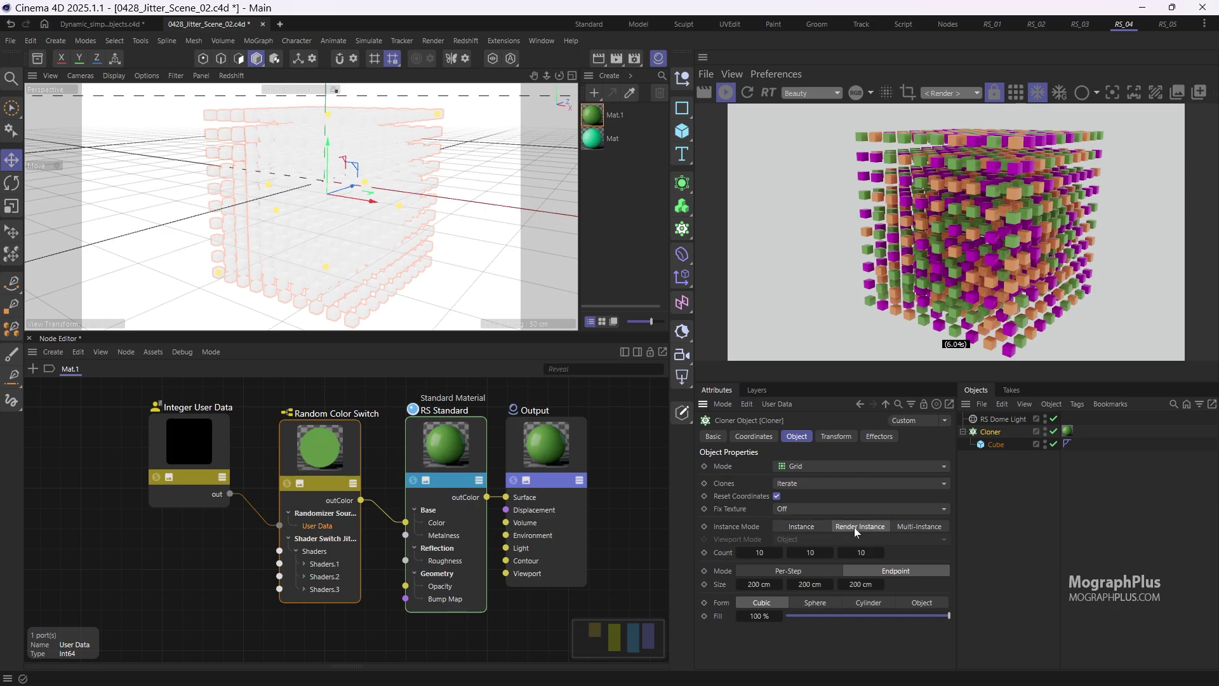
pyautogui.click(906, 523)
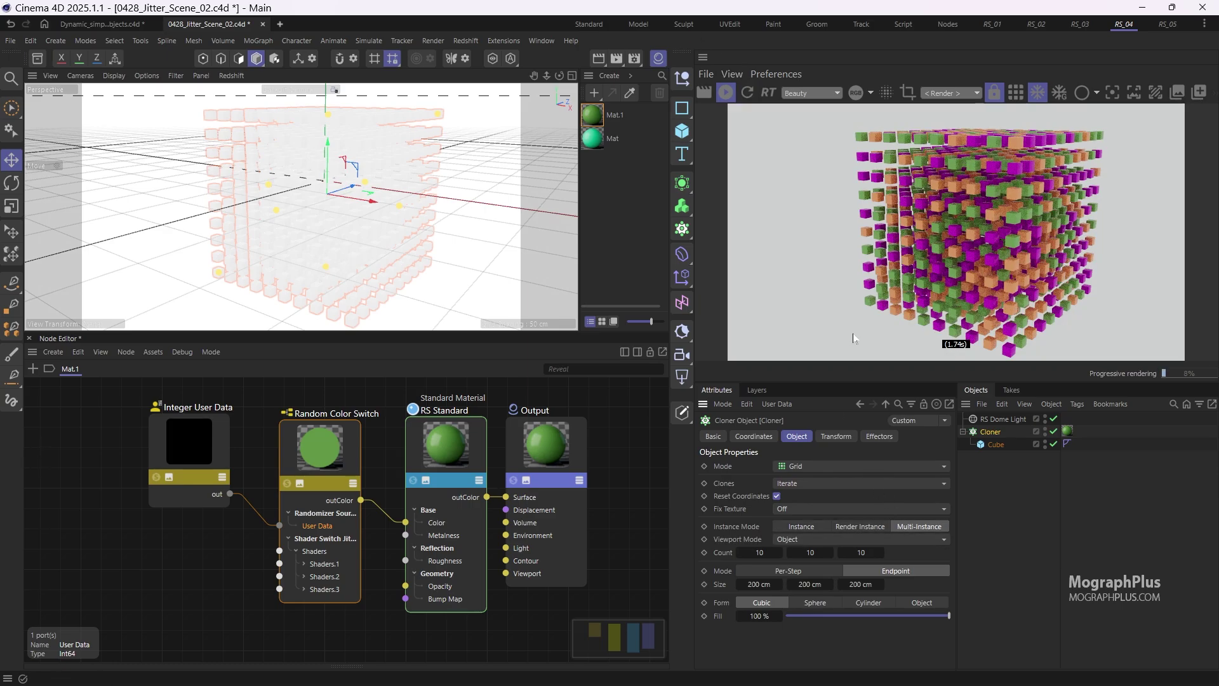
pyautogui.click(860, 526)
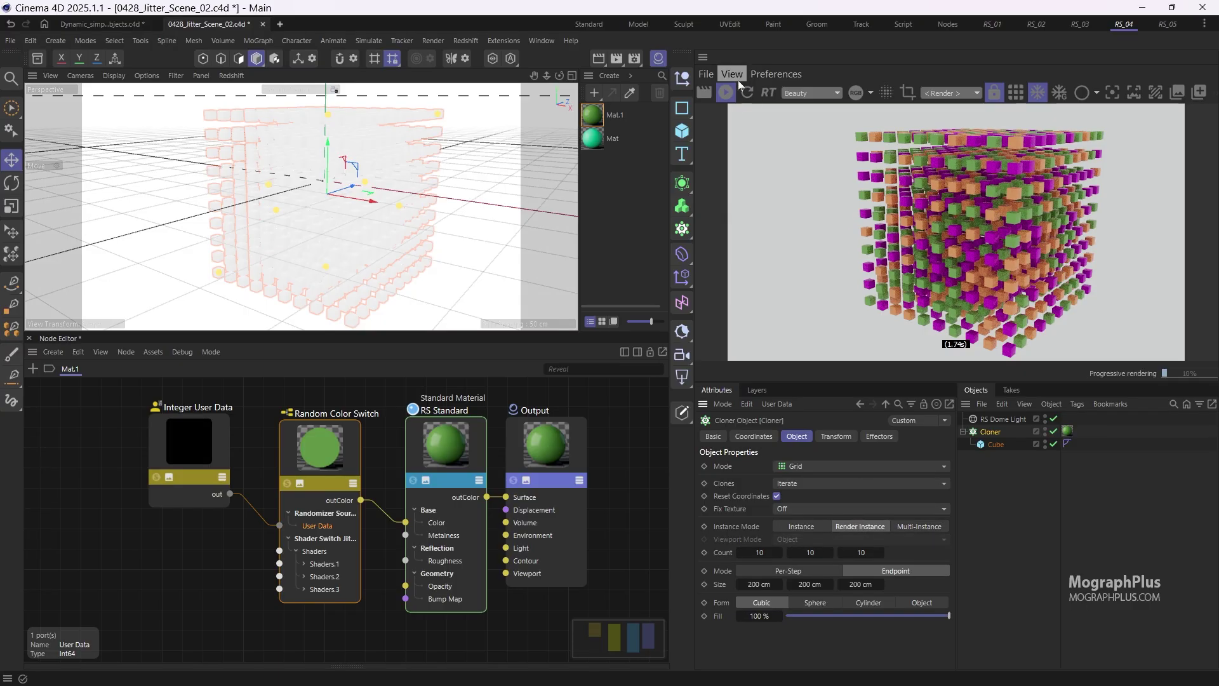
pyautogui.click(726, 93)
pyautogui.click(787, 530)
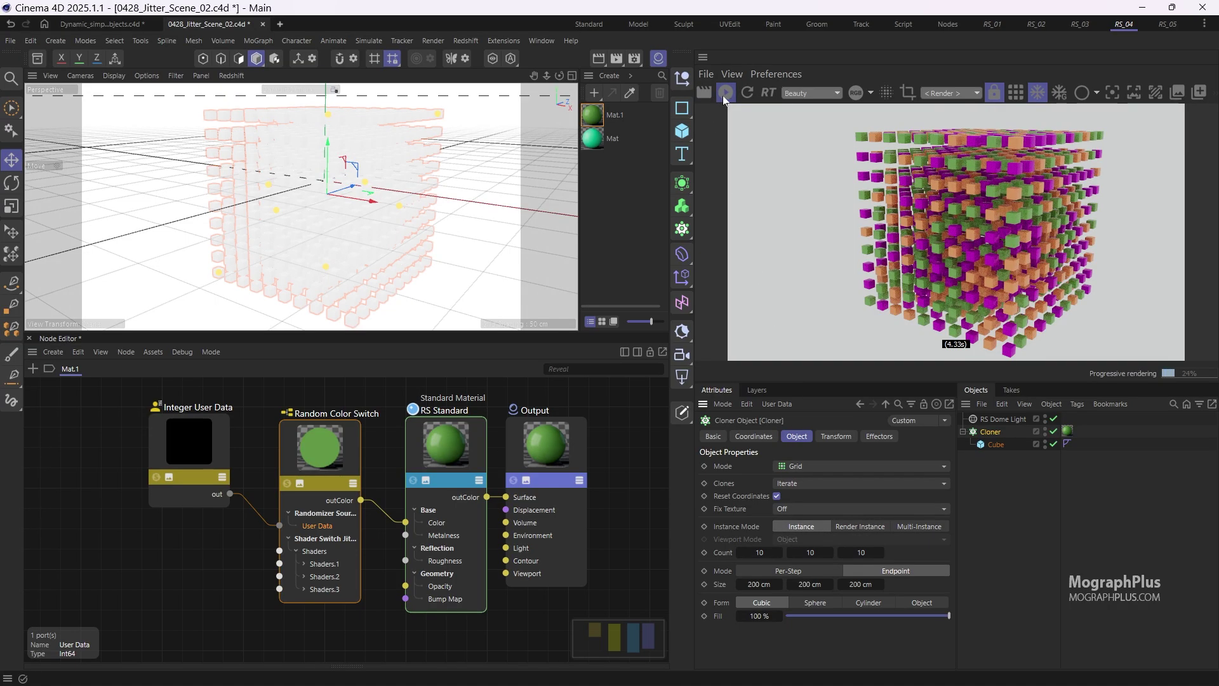
pyautogui.click(190, 438)
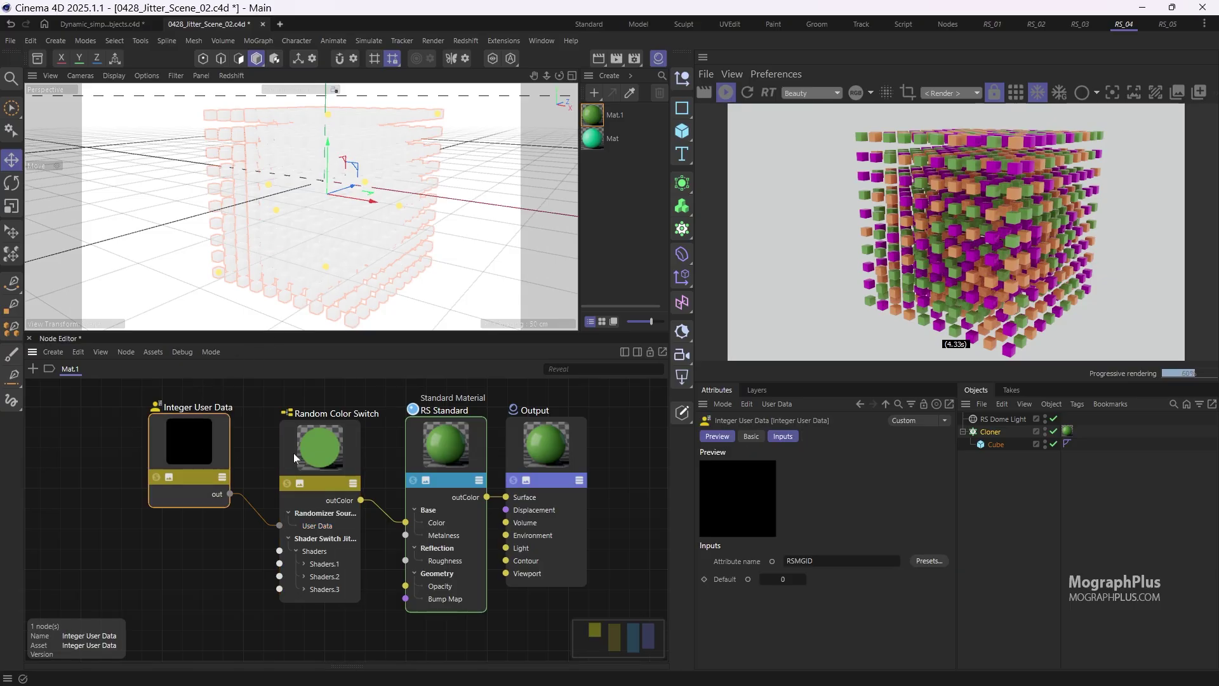
pyautogui.click(921, 561)
pyautogui.moveTo(957, 601)
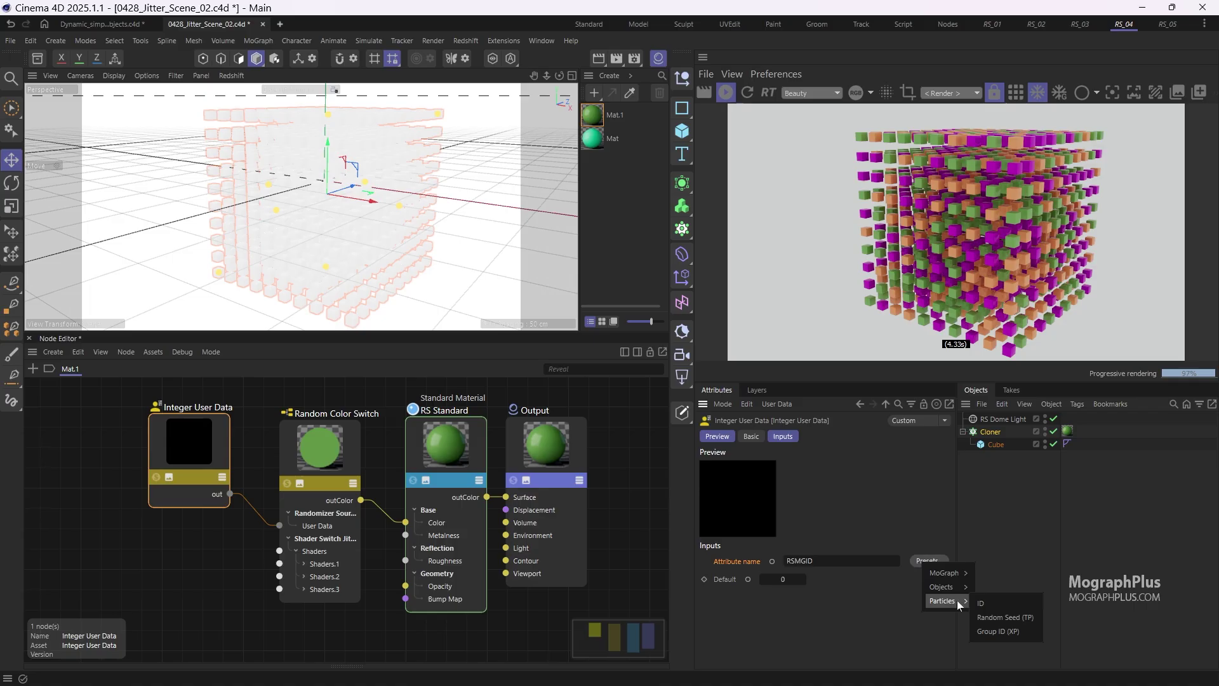
pyautogui.click(1008, 601)
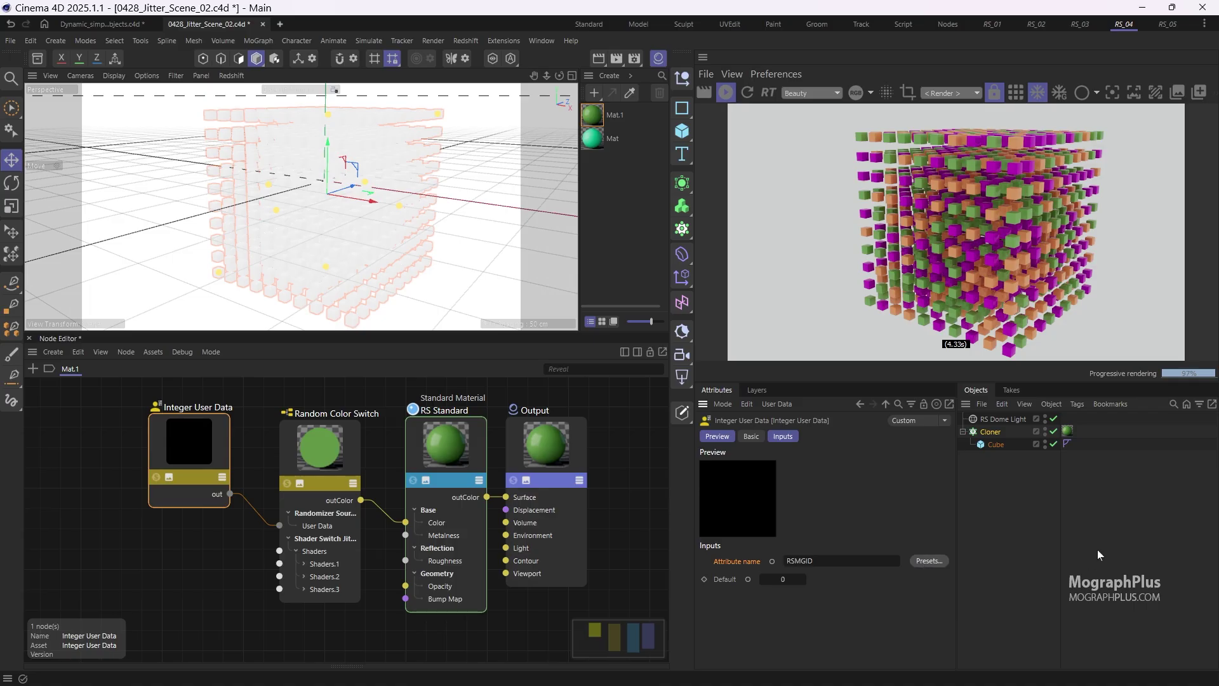